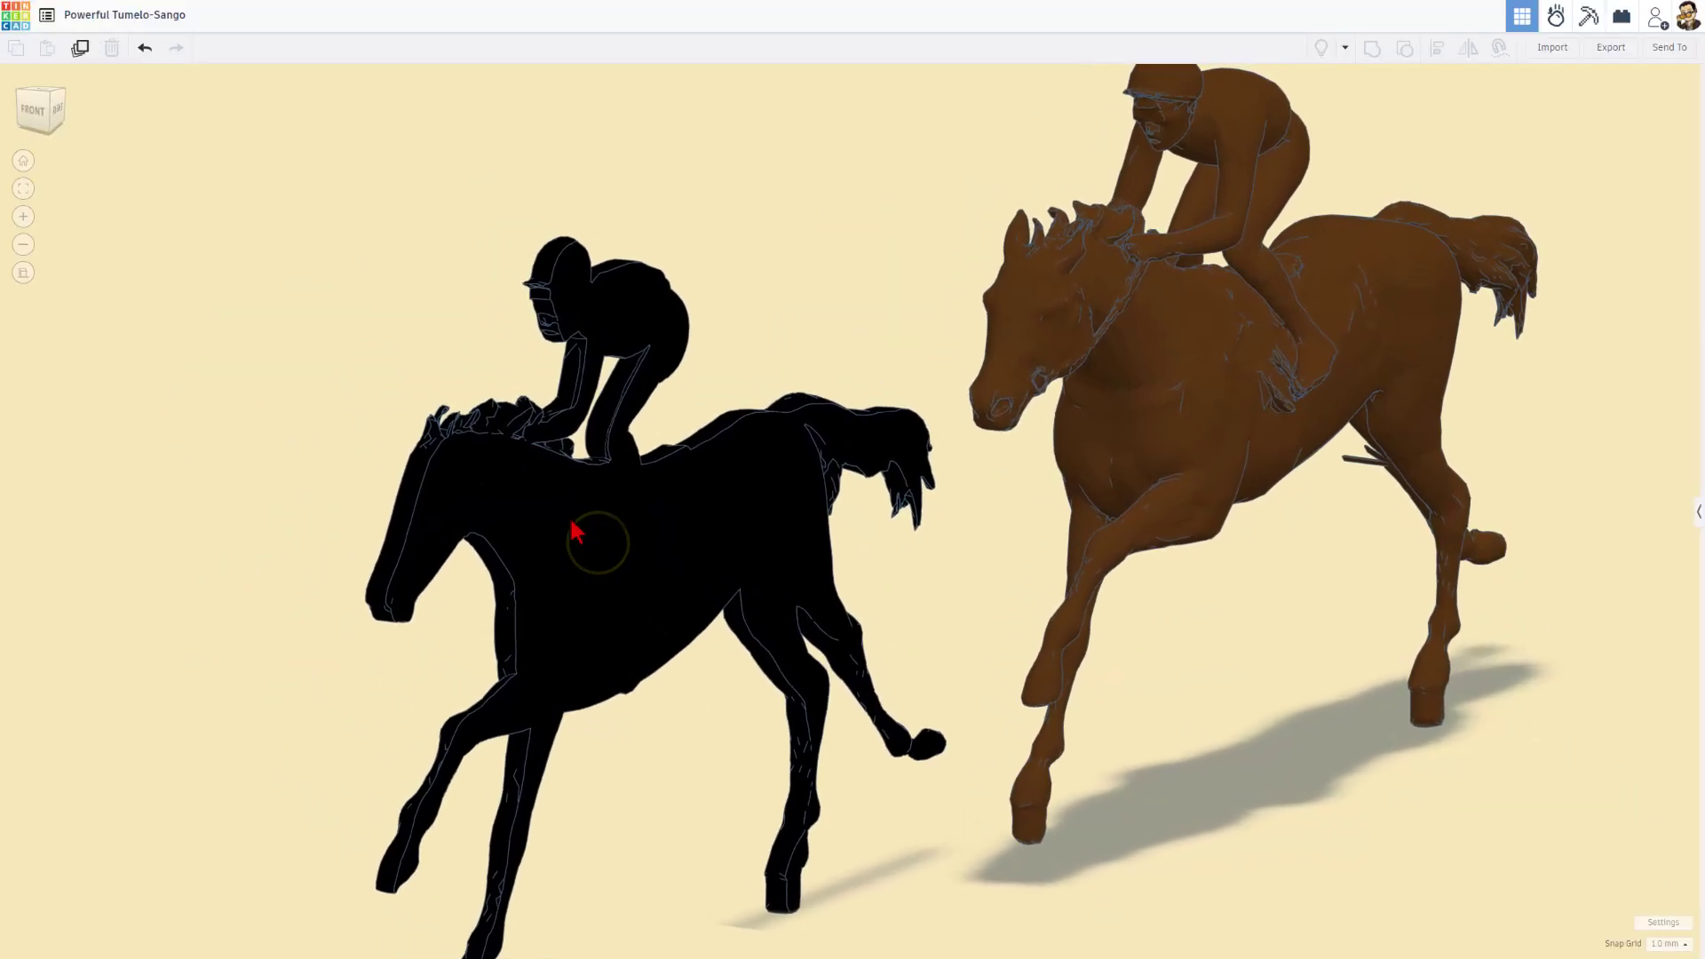
scroll(576, 525, "up", 5)
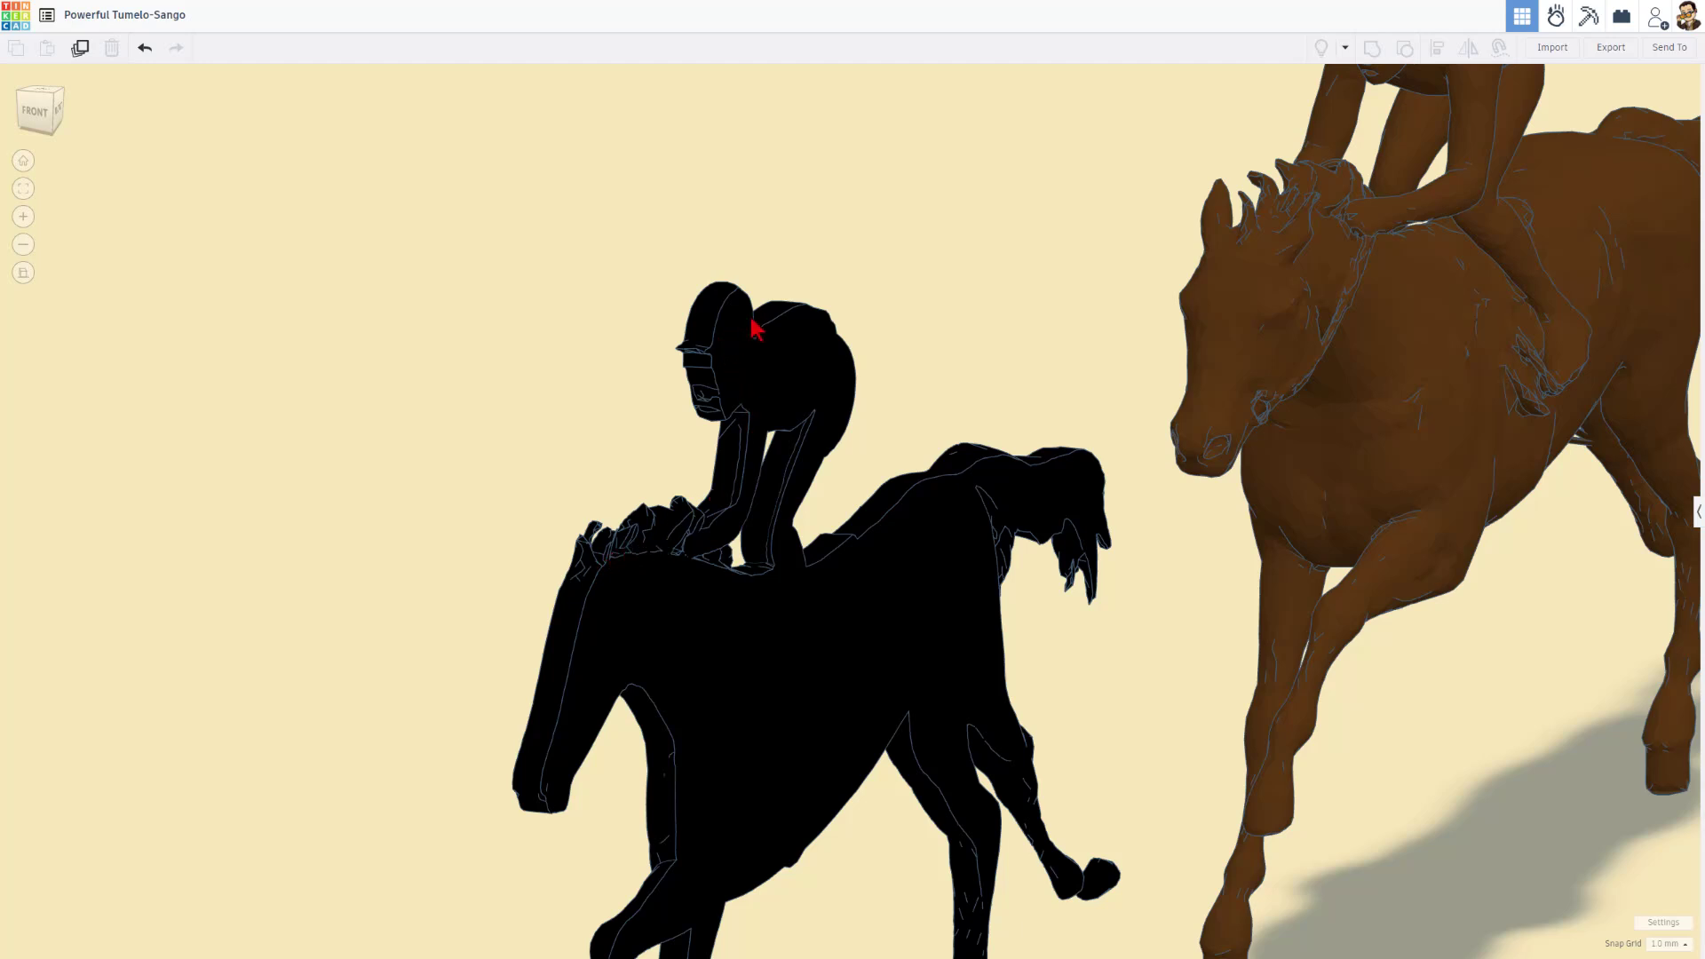
scroll(634, 541, "down", 6)
right_click_drag(625, 558, 210, 464)
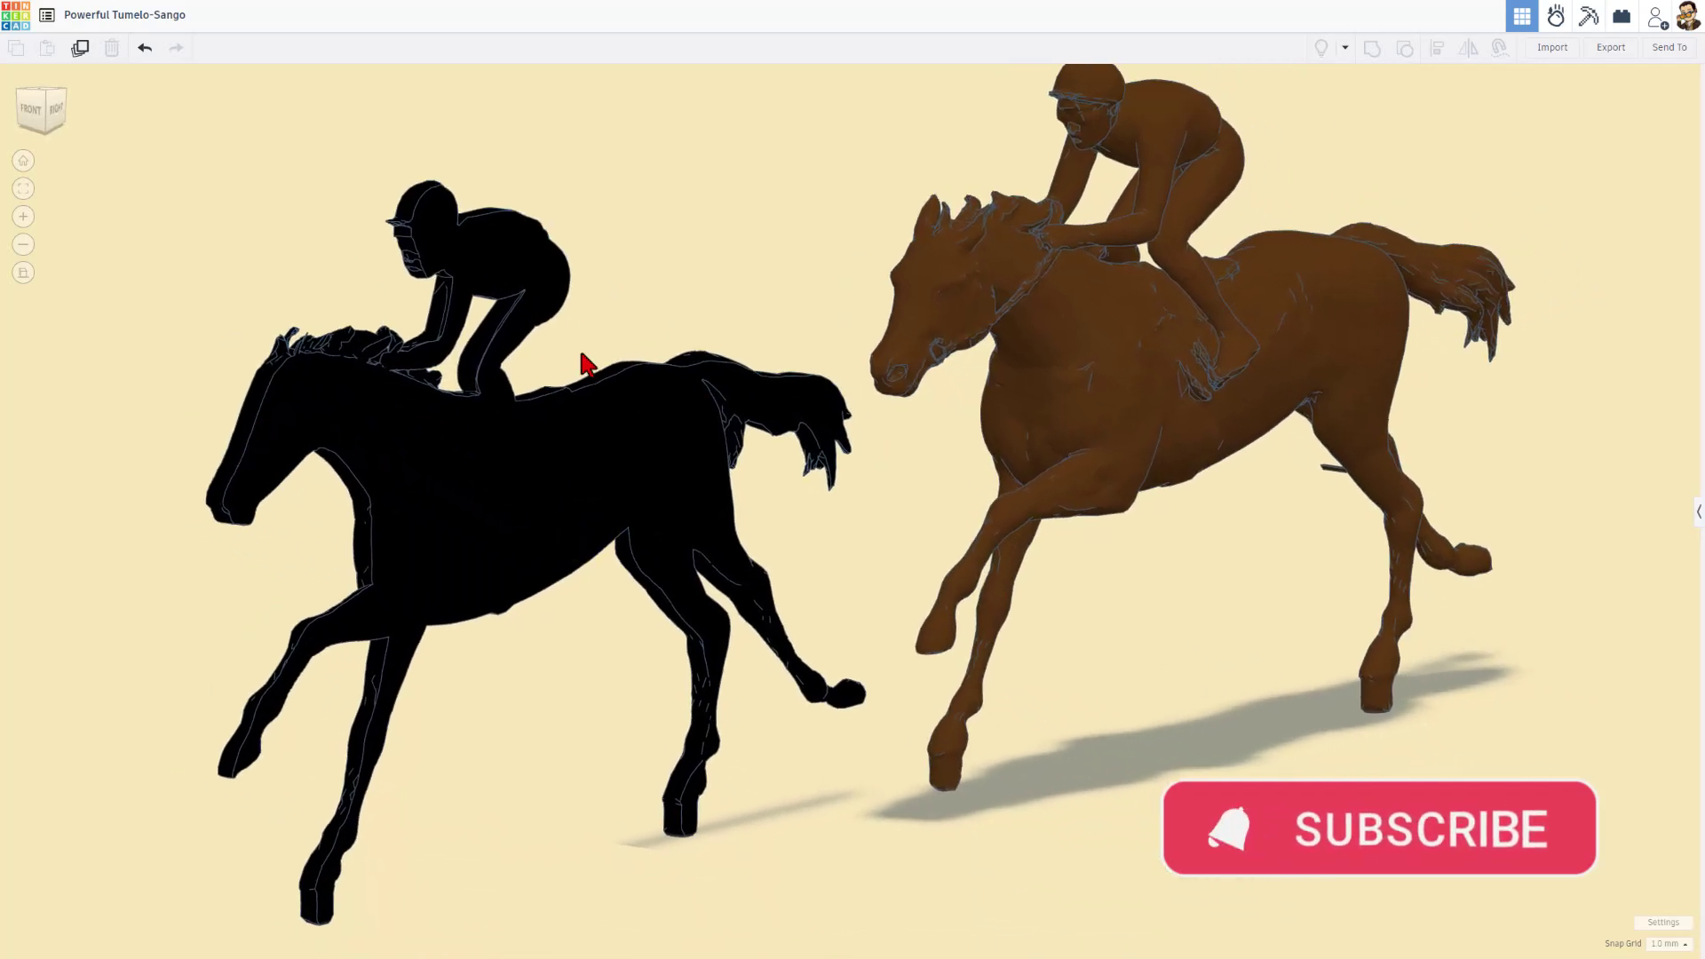
scroll(662, 491, "down", 3)
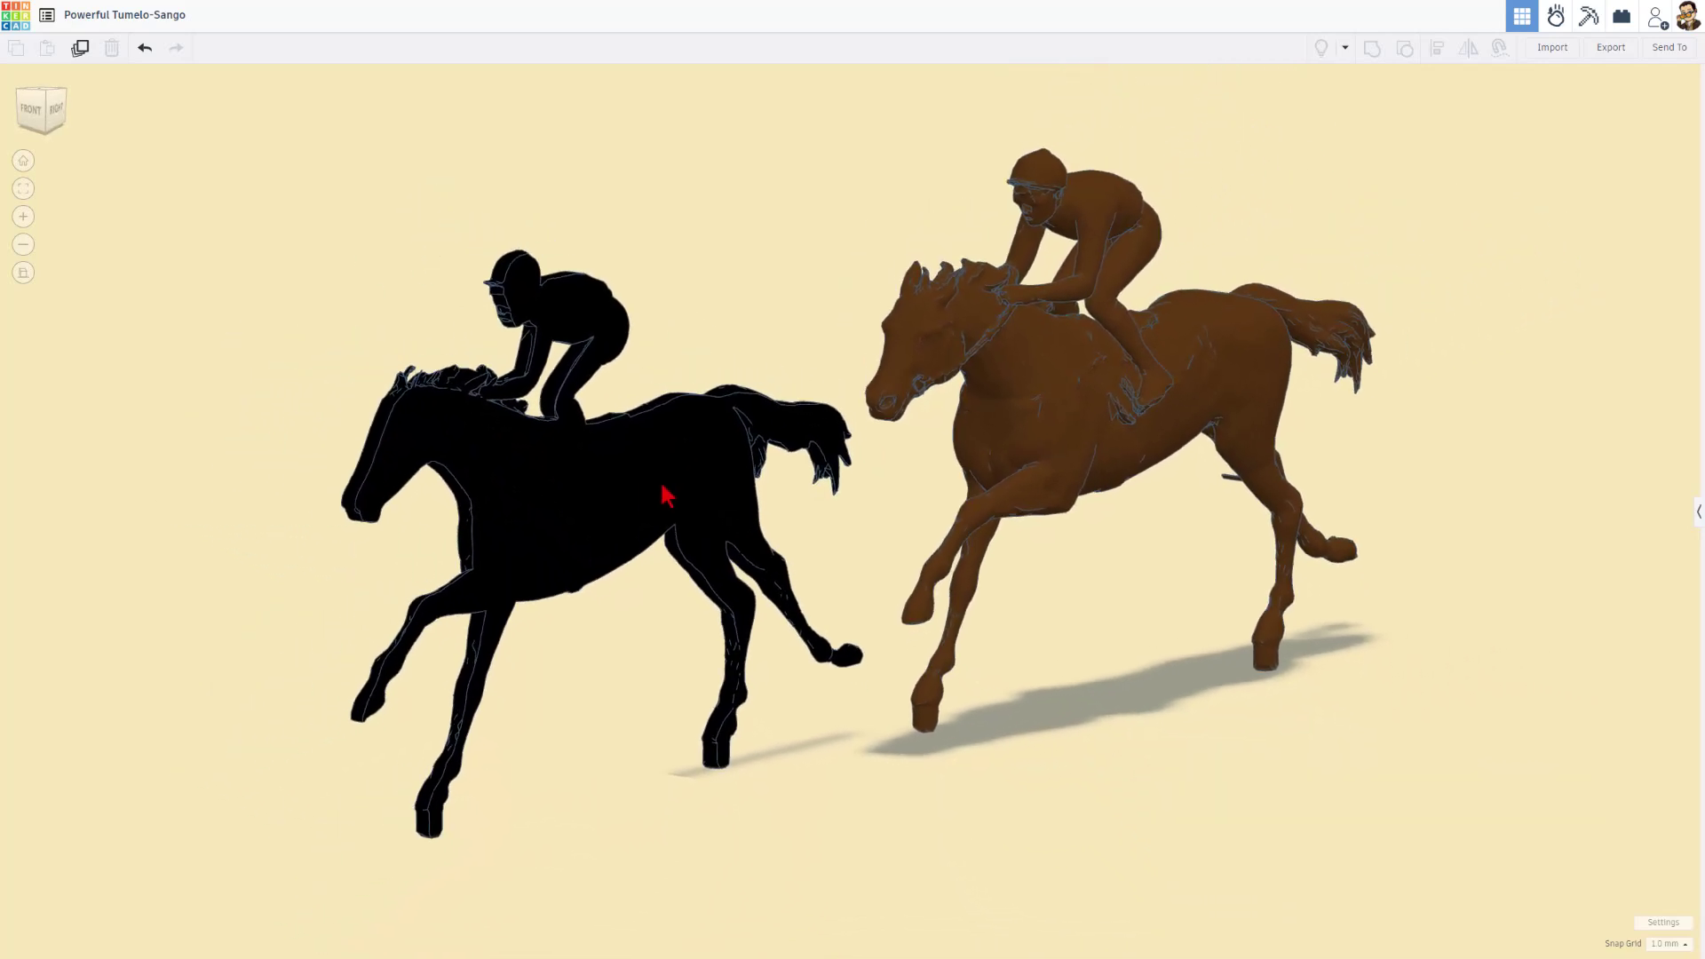
mouse_move(658, 491)
right_mouse_down()
mouse_move(776, 486)
mouse_move(672, 494)
right_mouse_up()
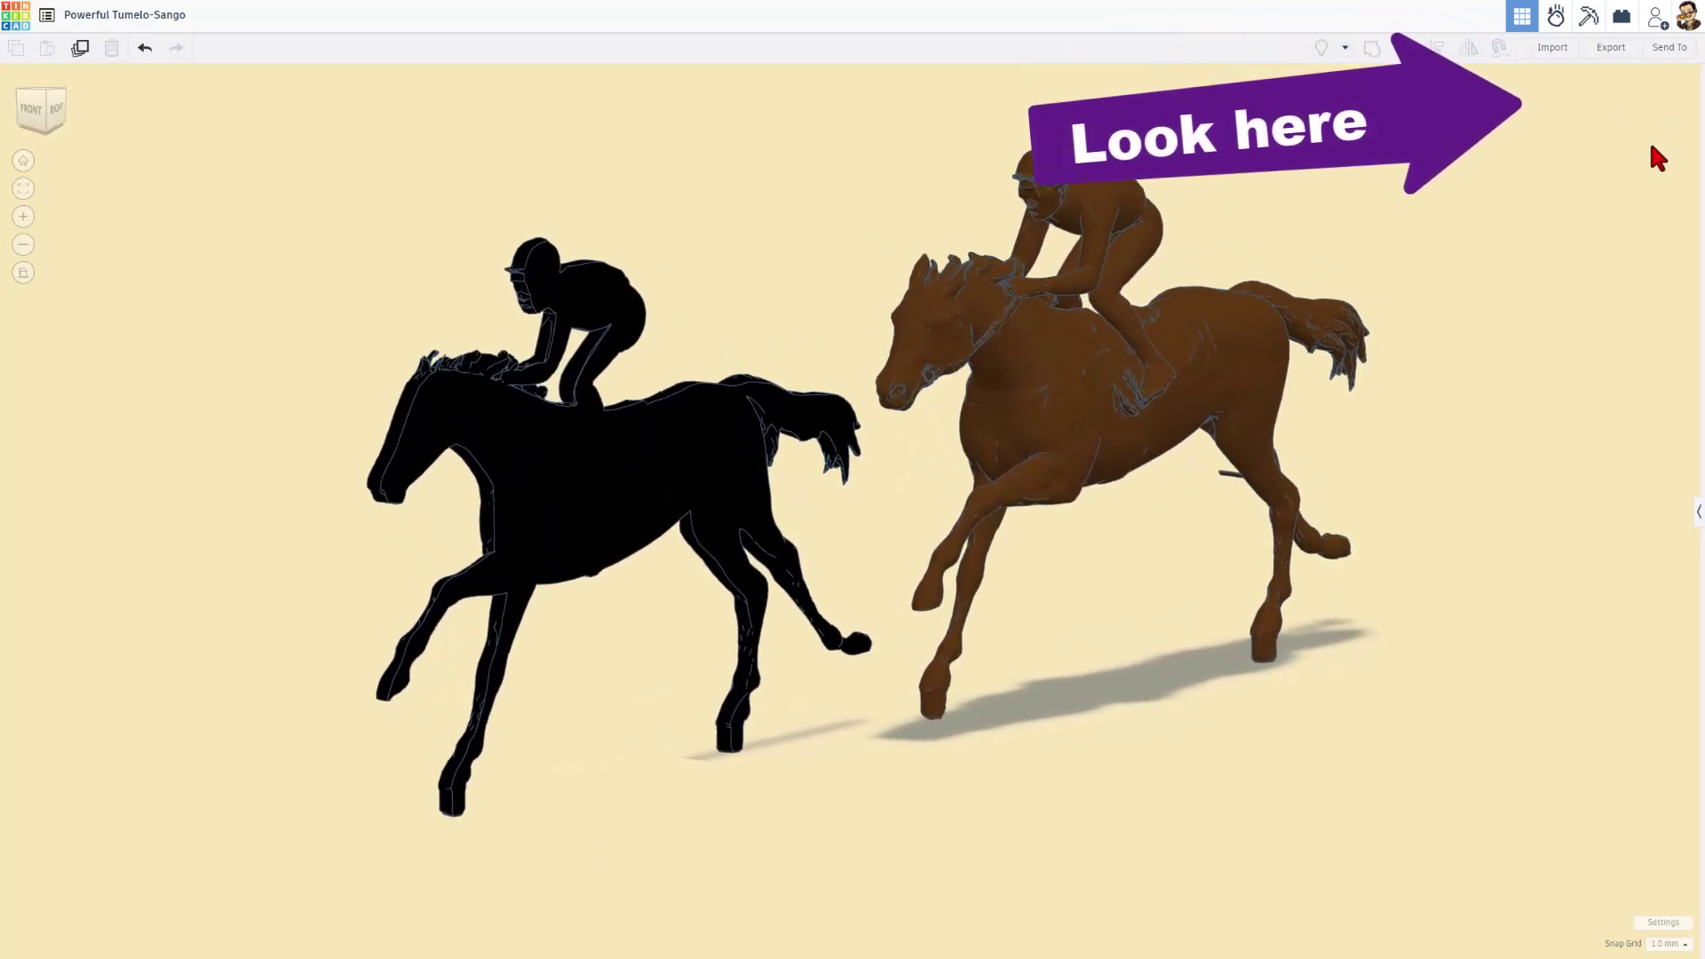
Return to the designs dashboard and make a copy of the horse design, opening it for editing.
left_click(13, 19)
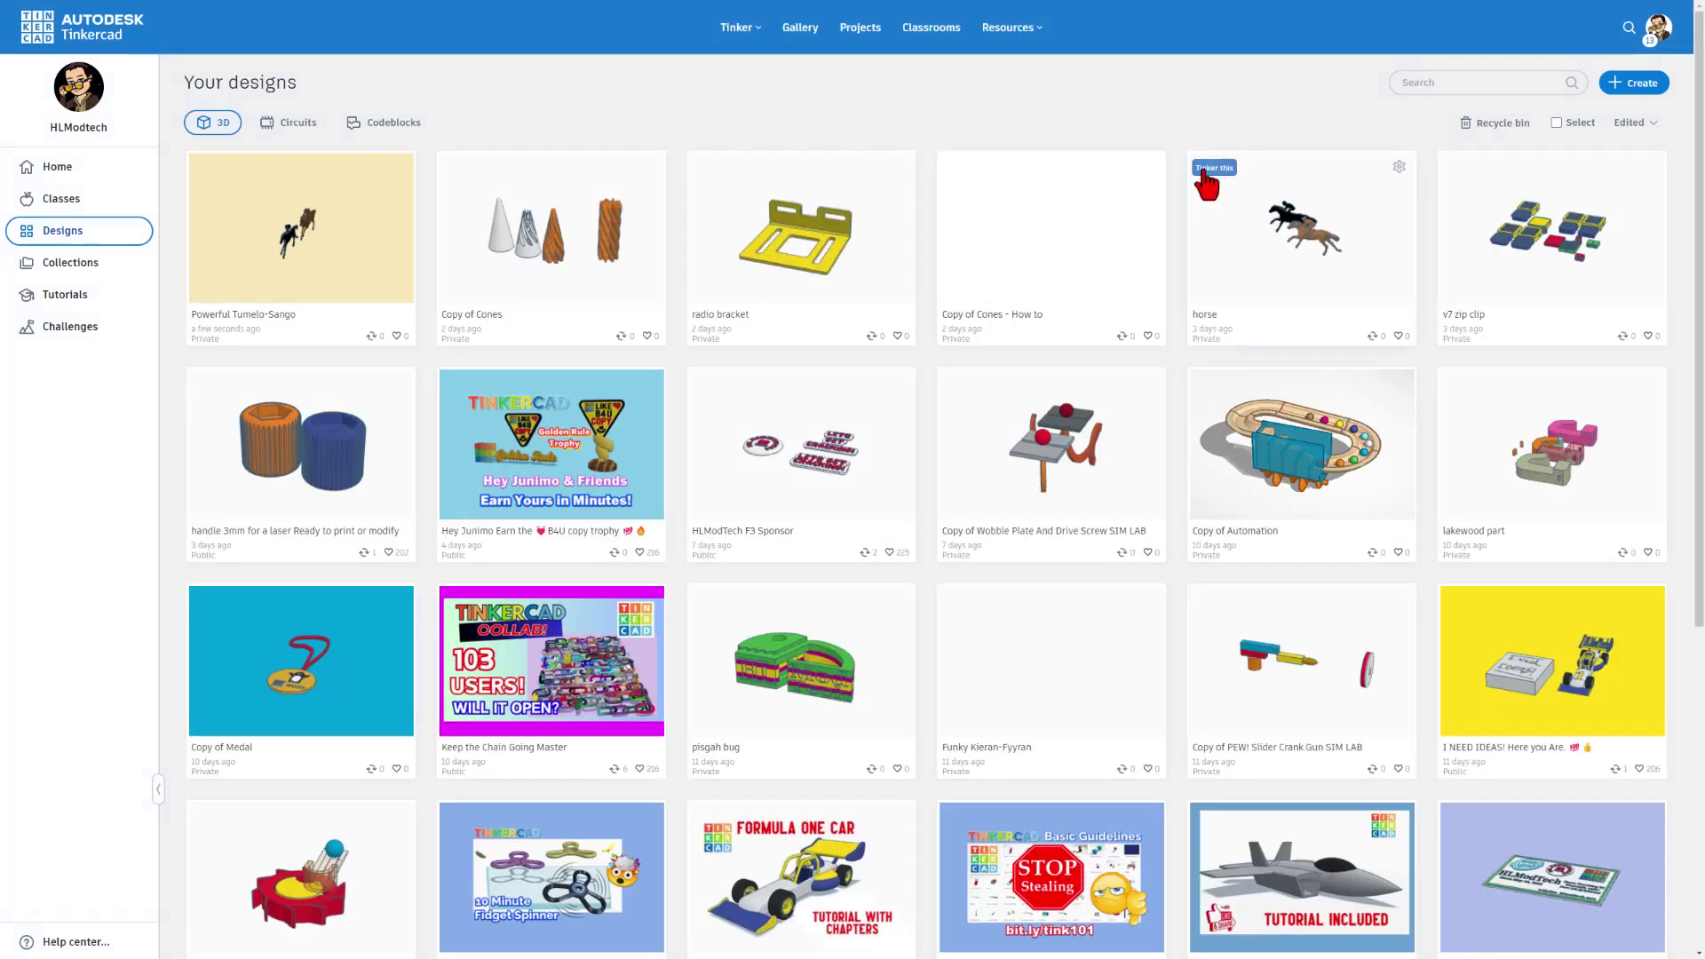
left_click(1398, 166)
left_click(1339, 199)
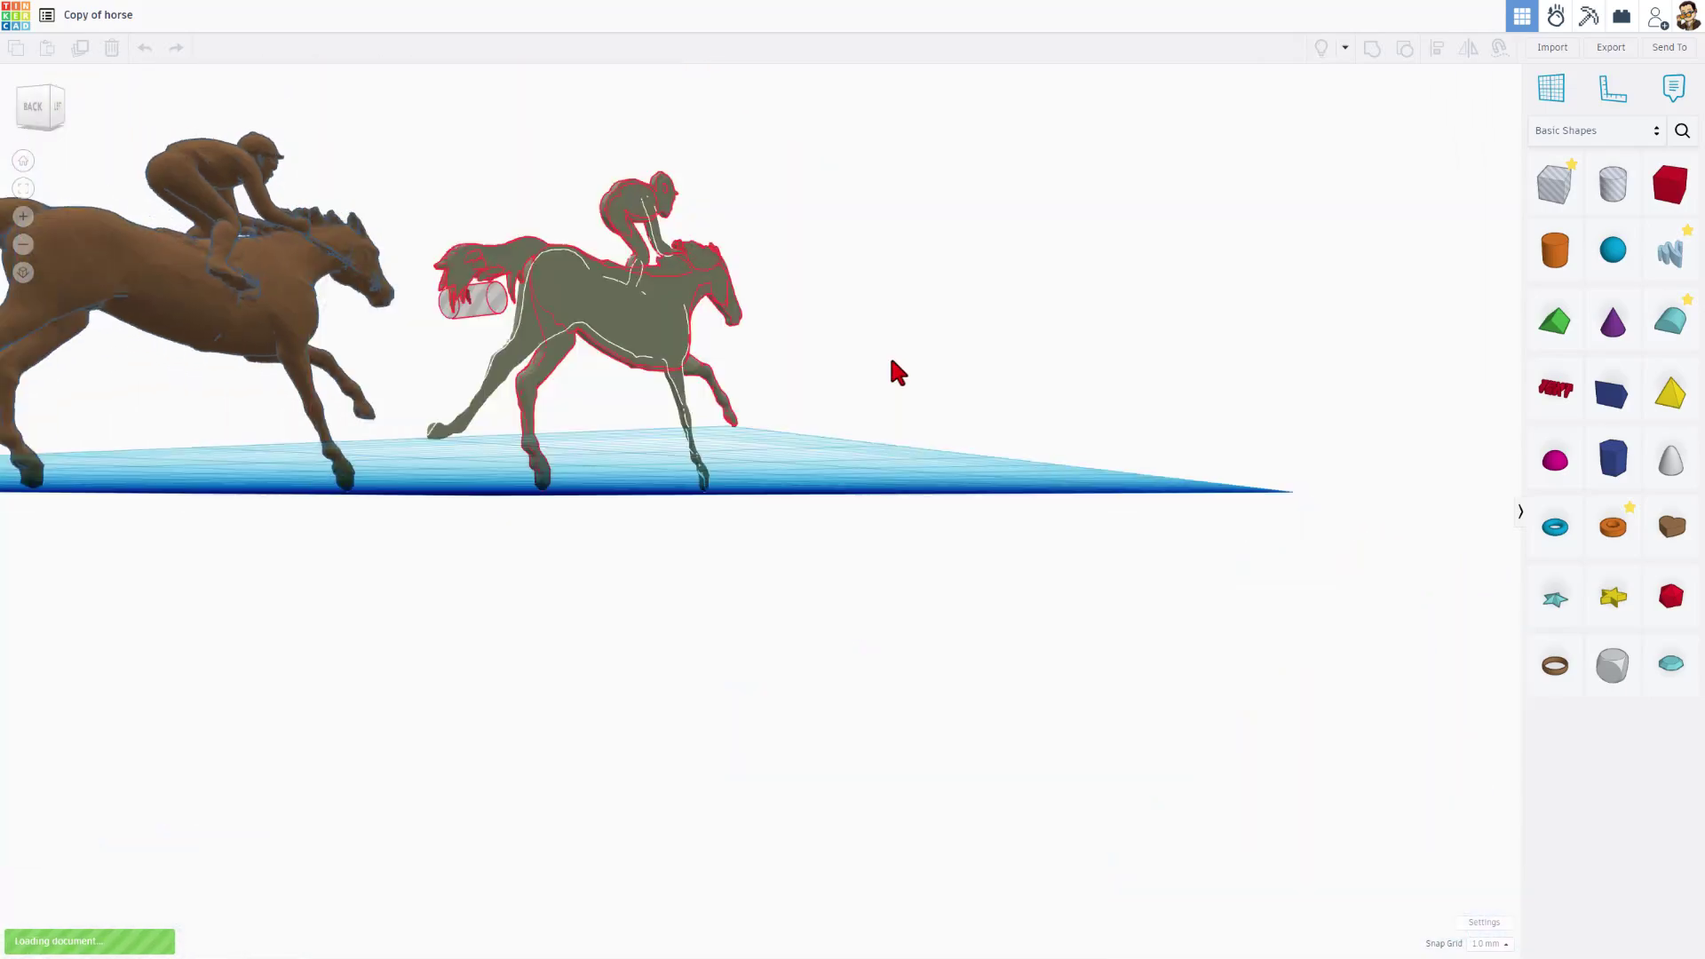
Ungroup the black horse silhouette, and ungroup the resulting horse shape again into its separate slices.
left_click(894, 382)
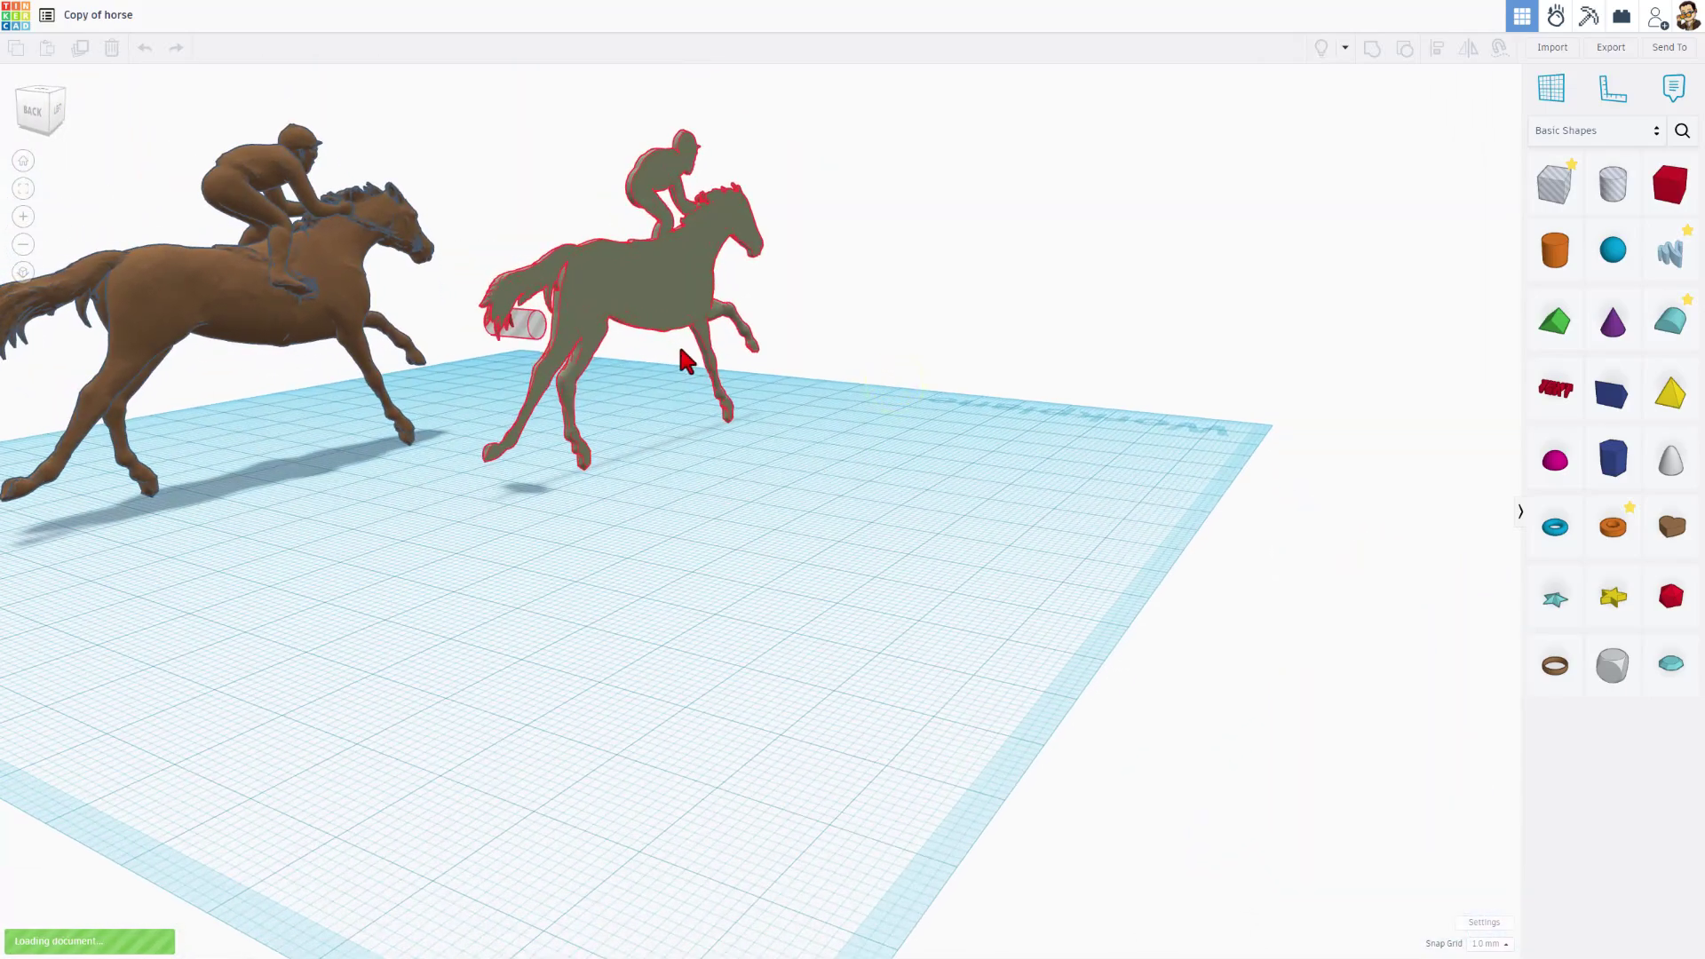
right_click_drag(657, 266, 611, 313)
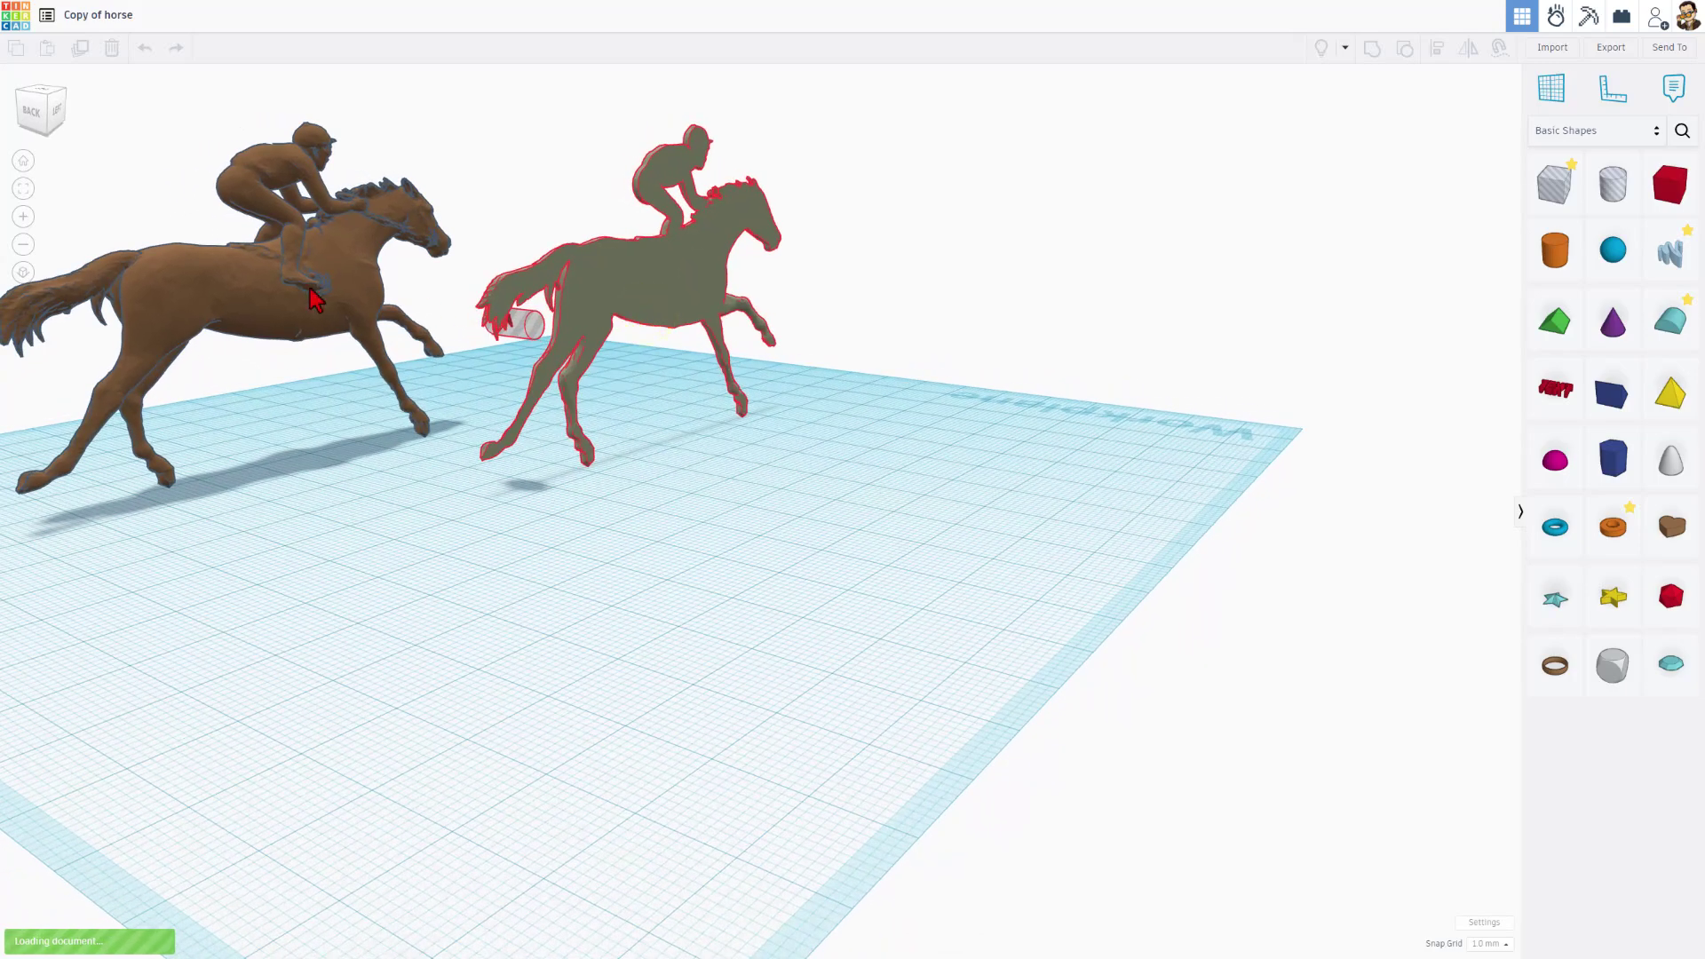
right_click_drag(264, 298, 252, 278)
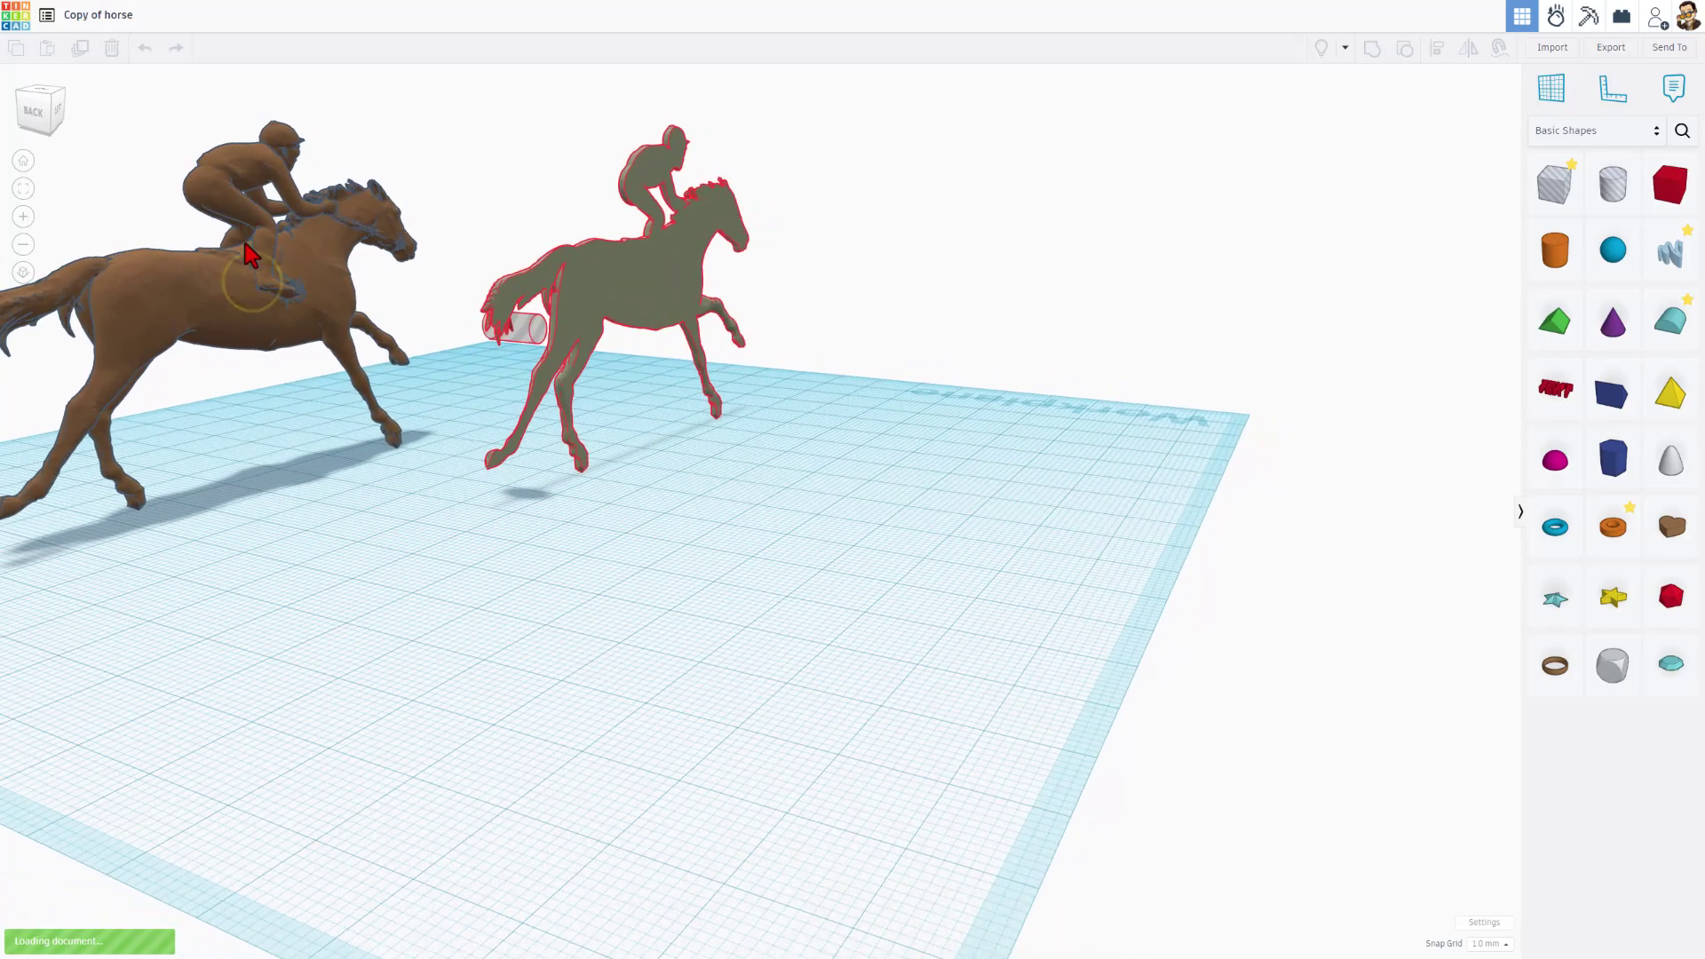
left_click(653, 304)
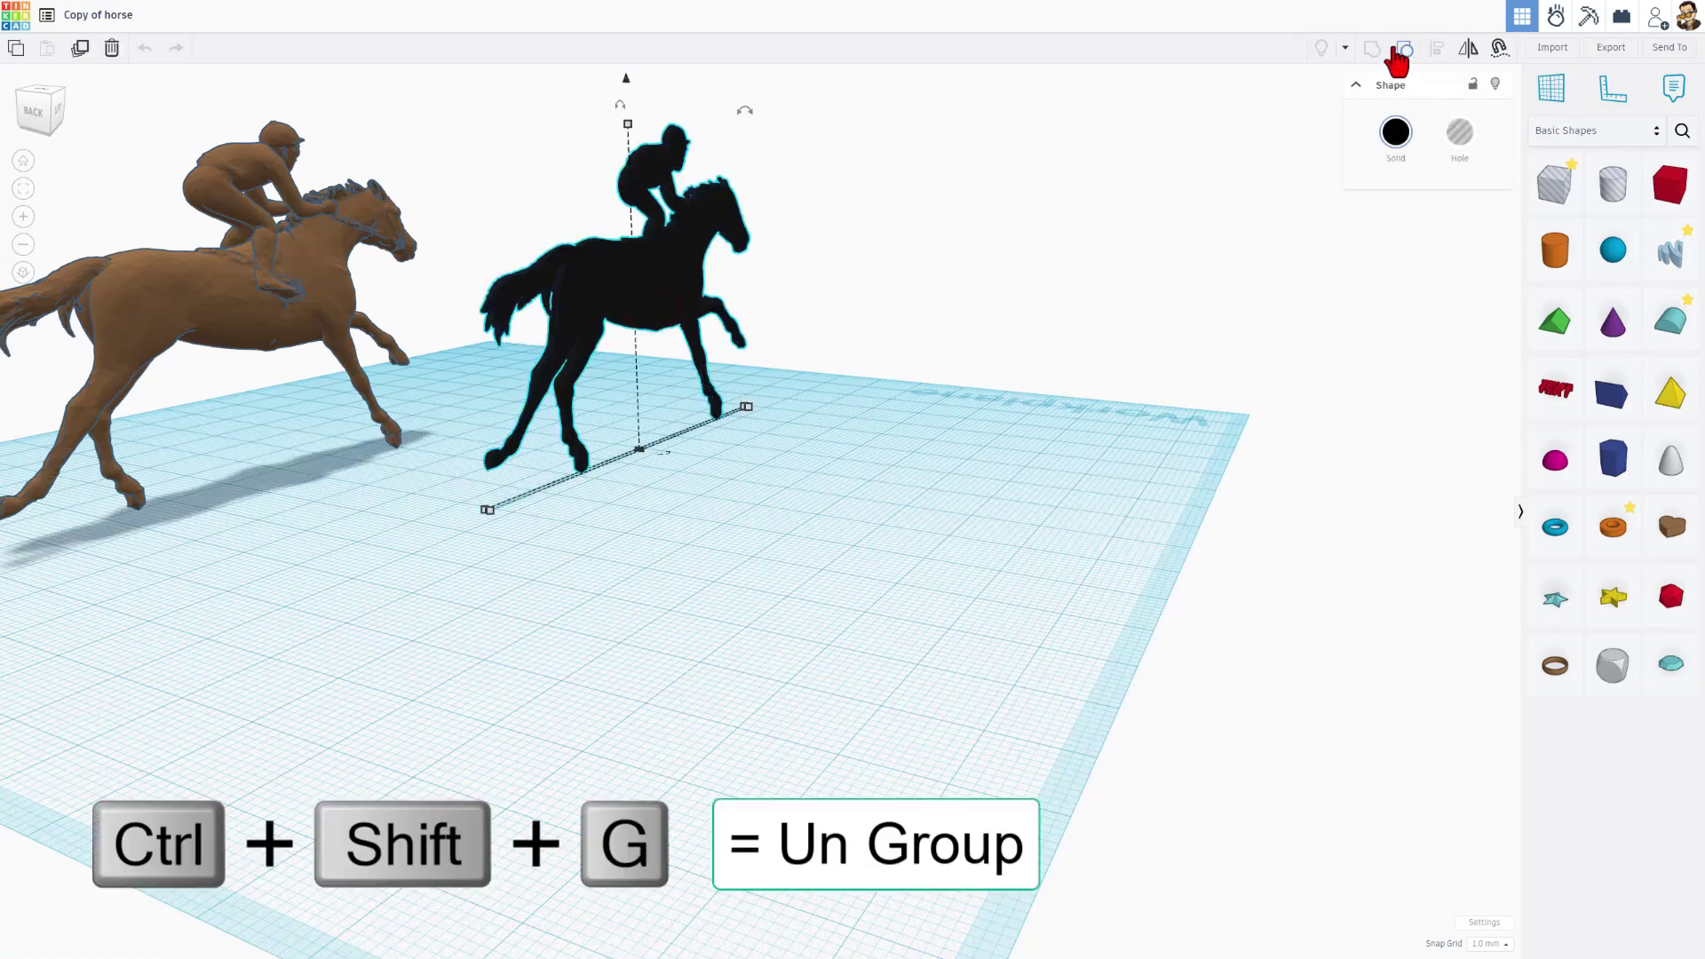
left_click(1403, 48)
left_click(879, 657)
left_click(659, 313)
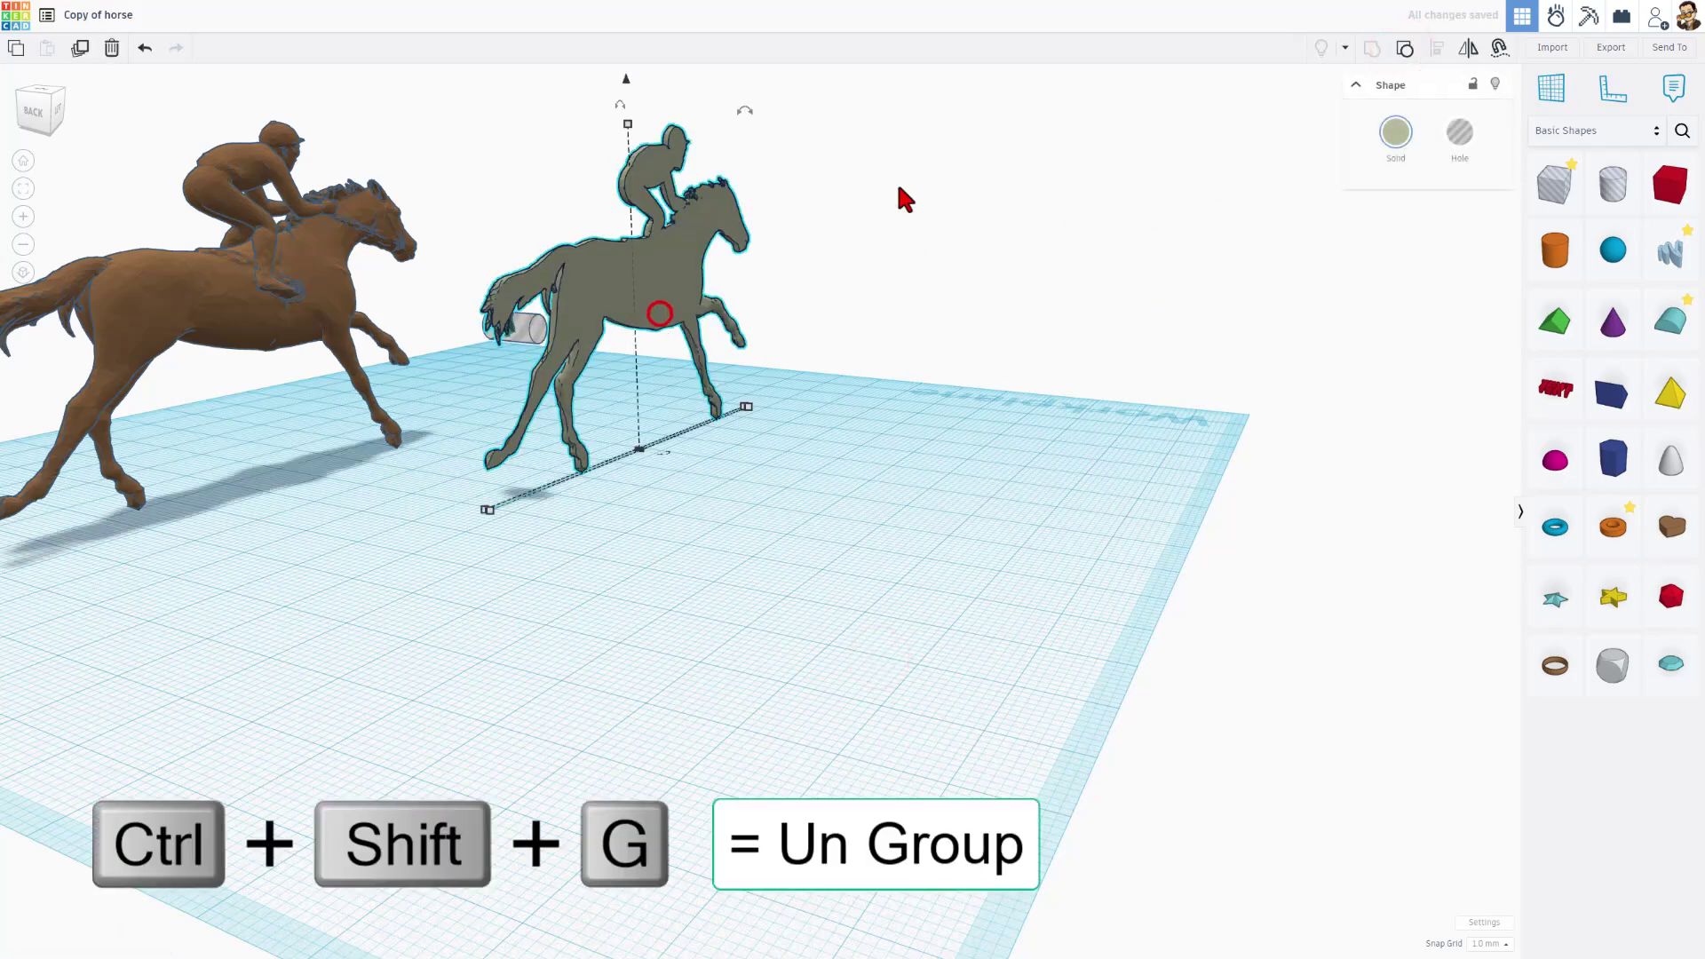
left_click(1403, 48)
left_click(993, 514)
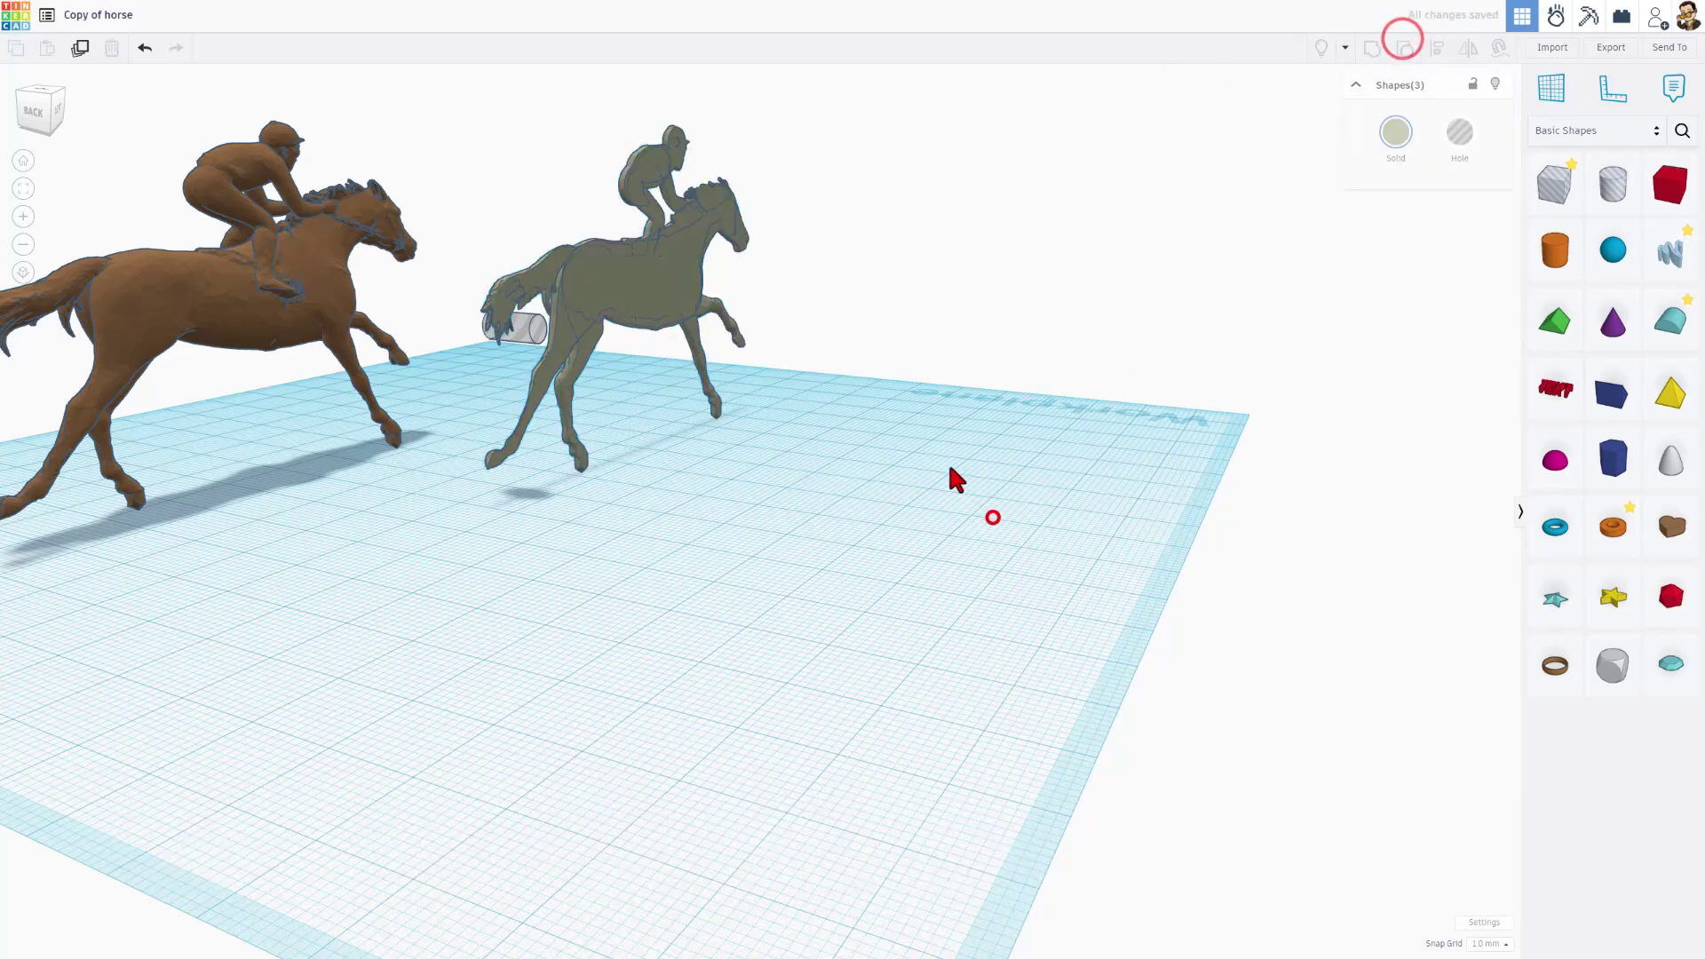
Move the first horse slice clear of the silhouette in large nudges to the right.
left_click(657, 289)
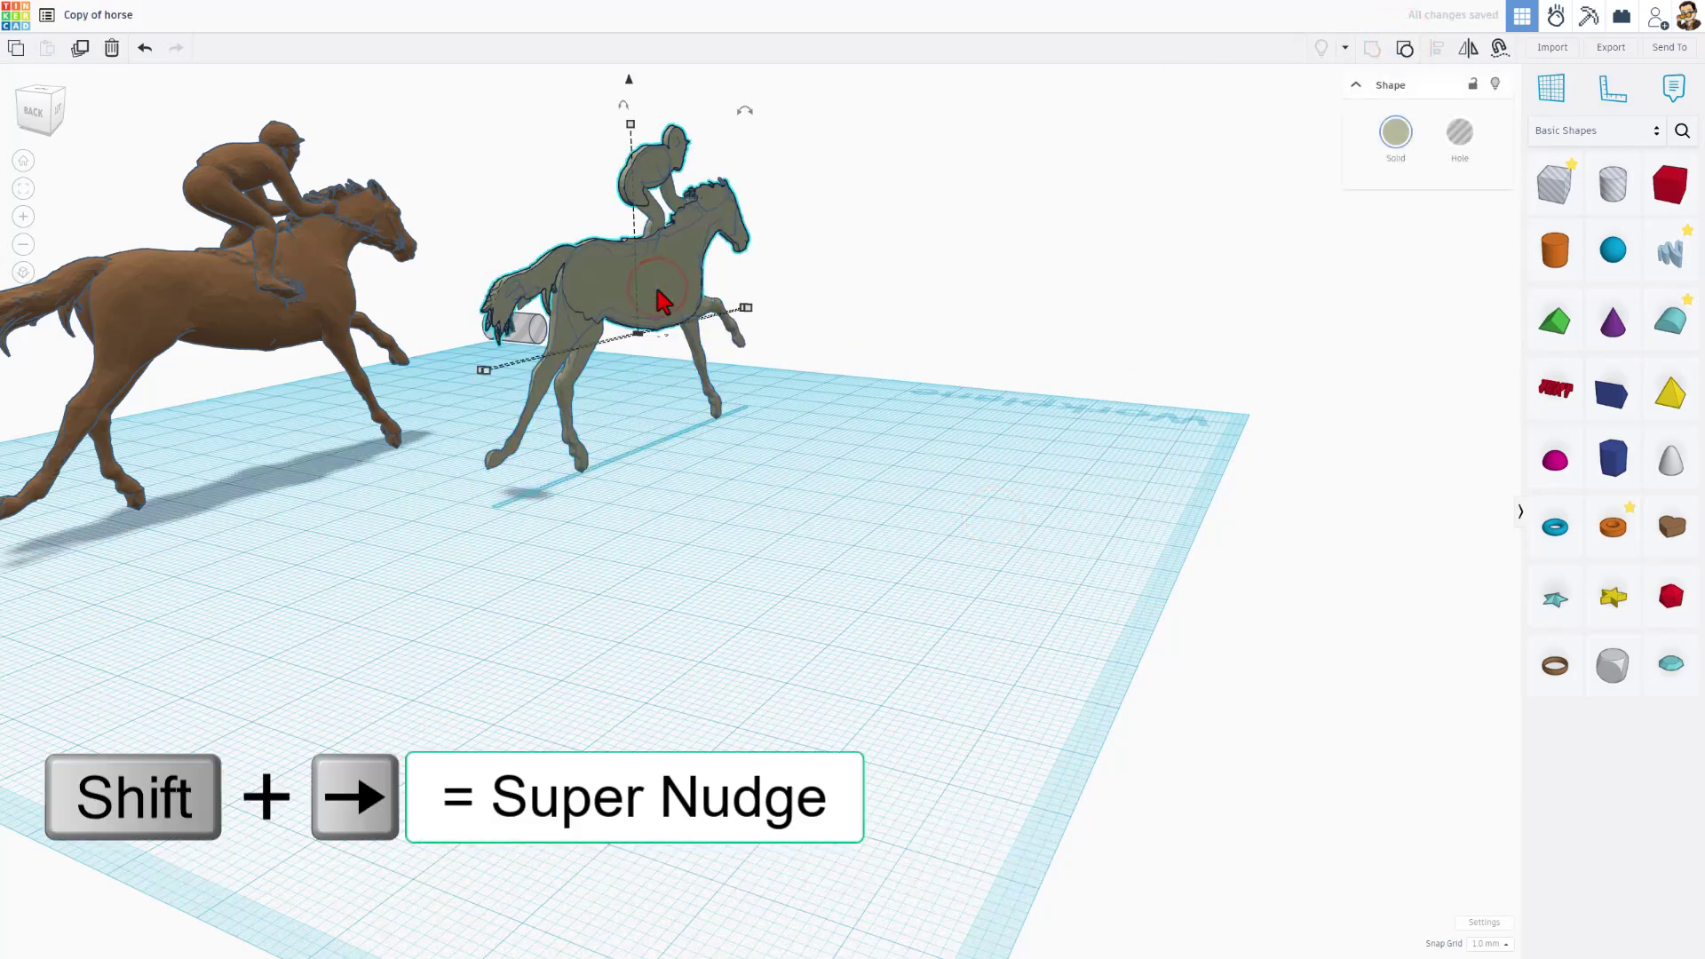
key("shift+Right")
key("shift+Right")
key("shift+Right")
key("shift+Right")
key("shift+Right")
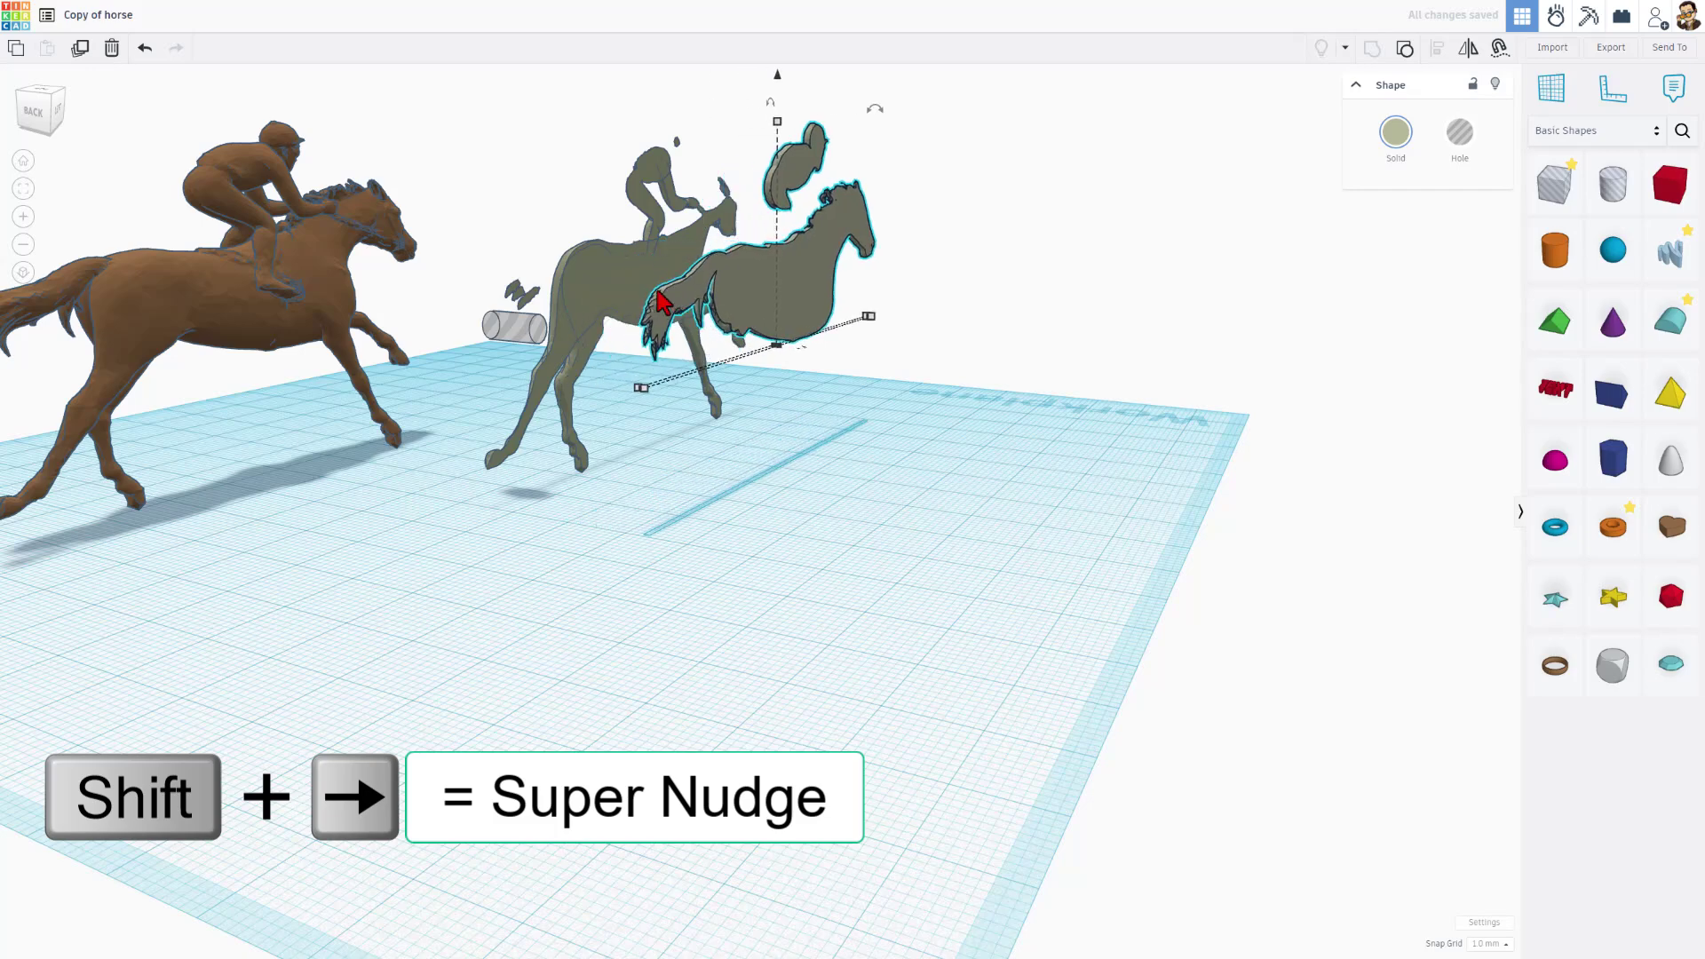
key("shift+Down")
key("shift+Down")
key("shift+Down")
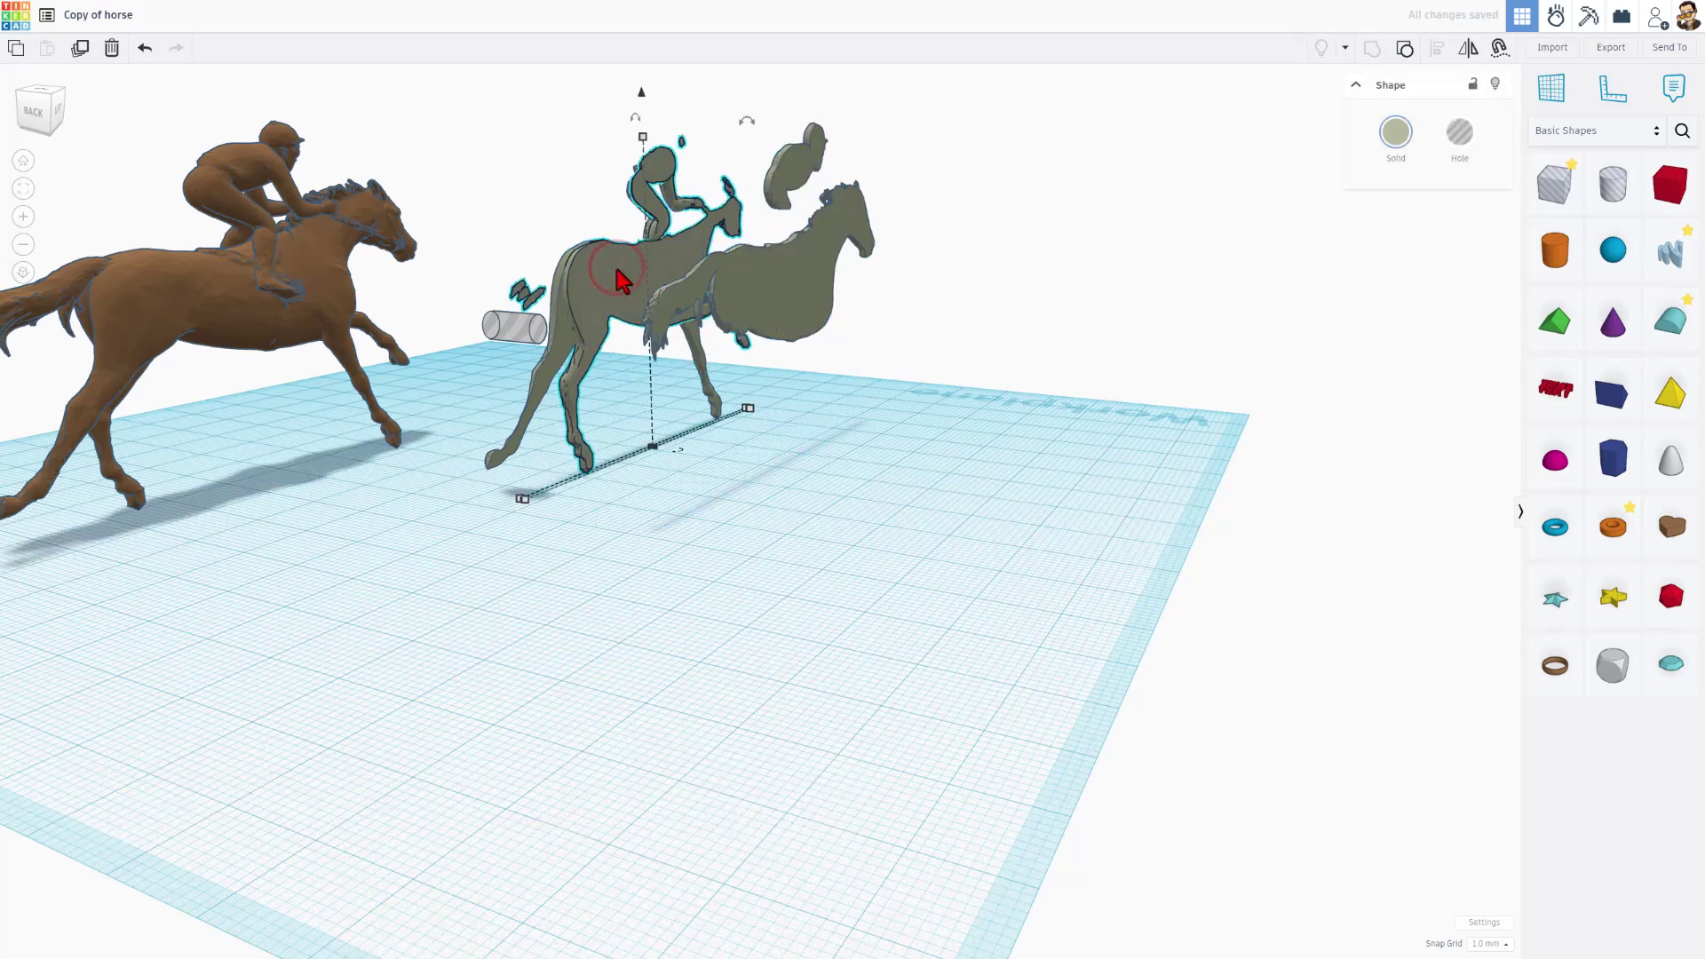
Move the second horse slice to the right past the first one and delete the hole cylinder by the tail.
key("shift+Right")
key("shift+Right")
key("shift+Right")
key("shift+Right")
key("shift+Right")
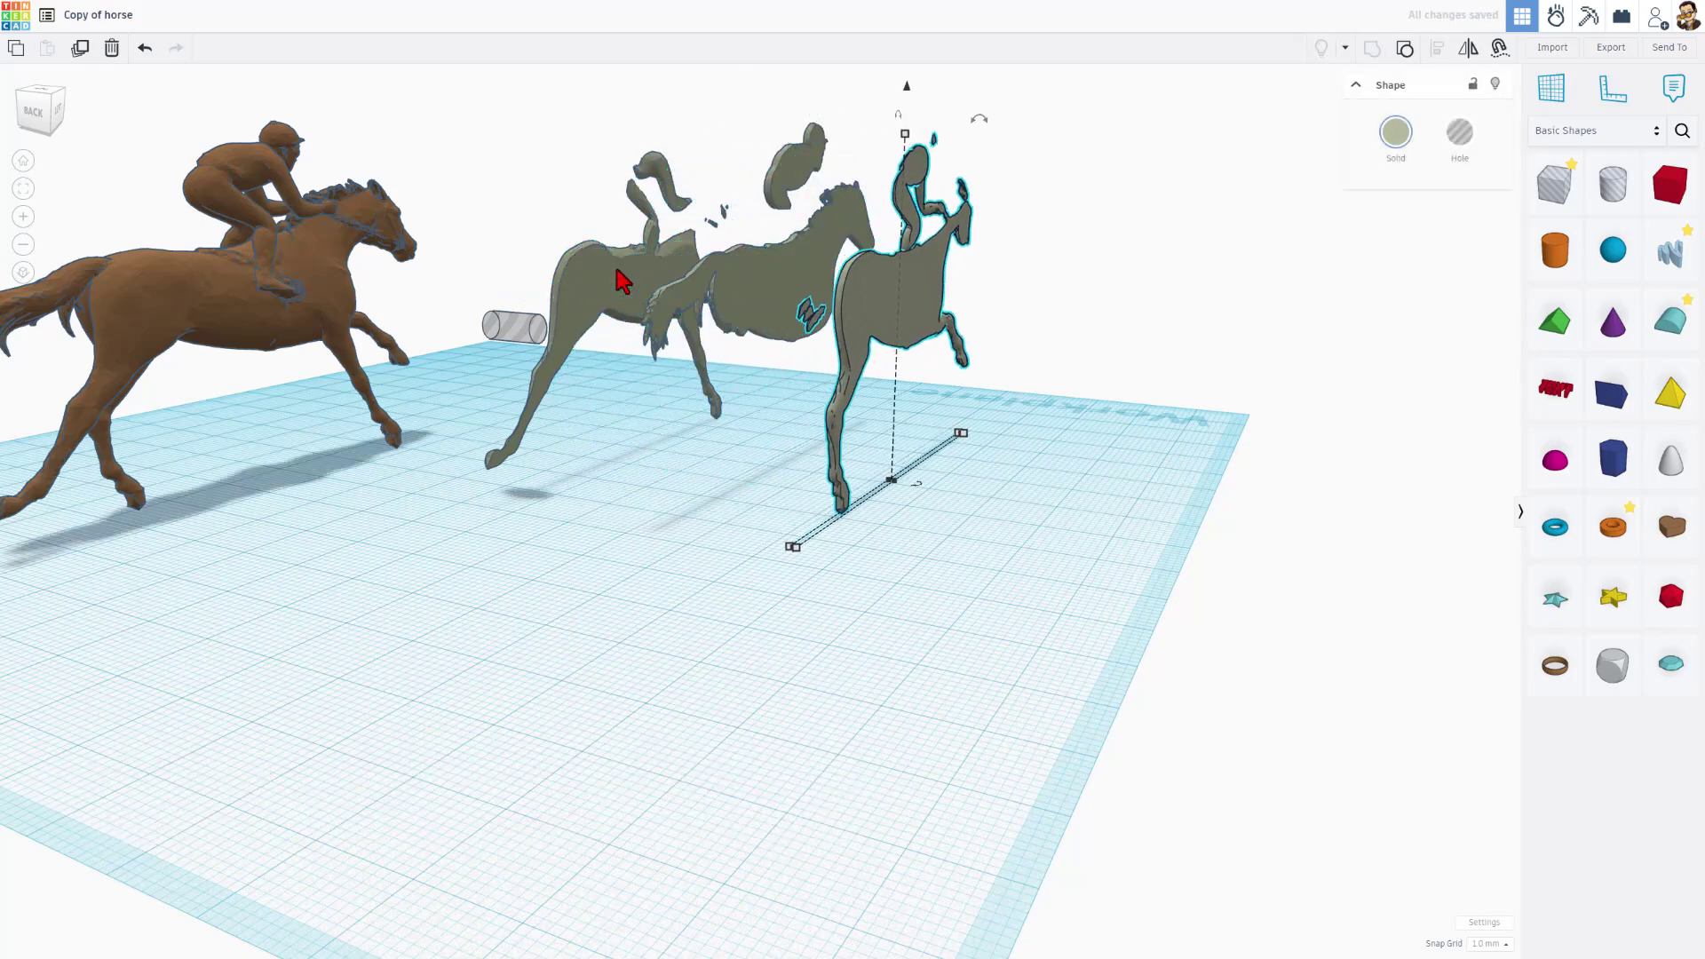
left_click(511, 330)
key("Delete")
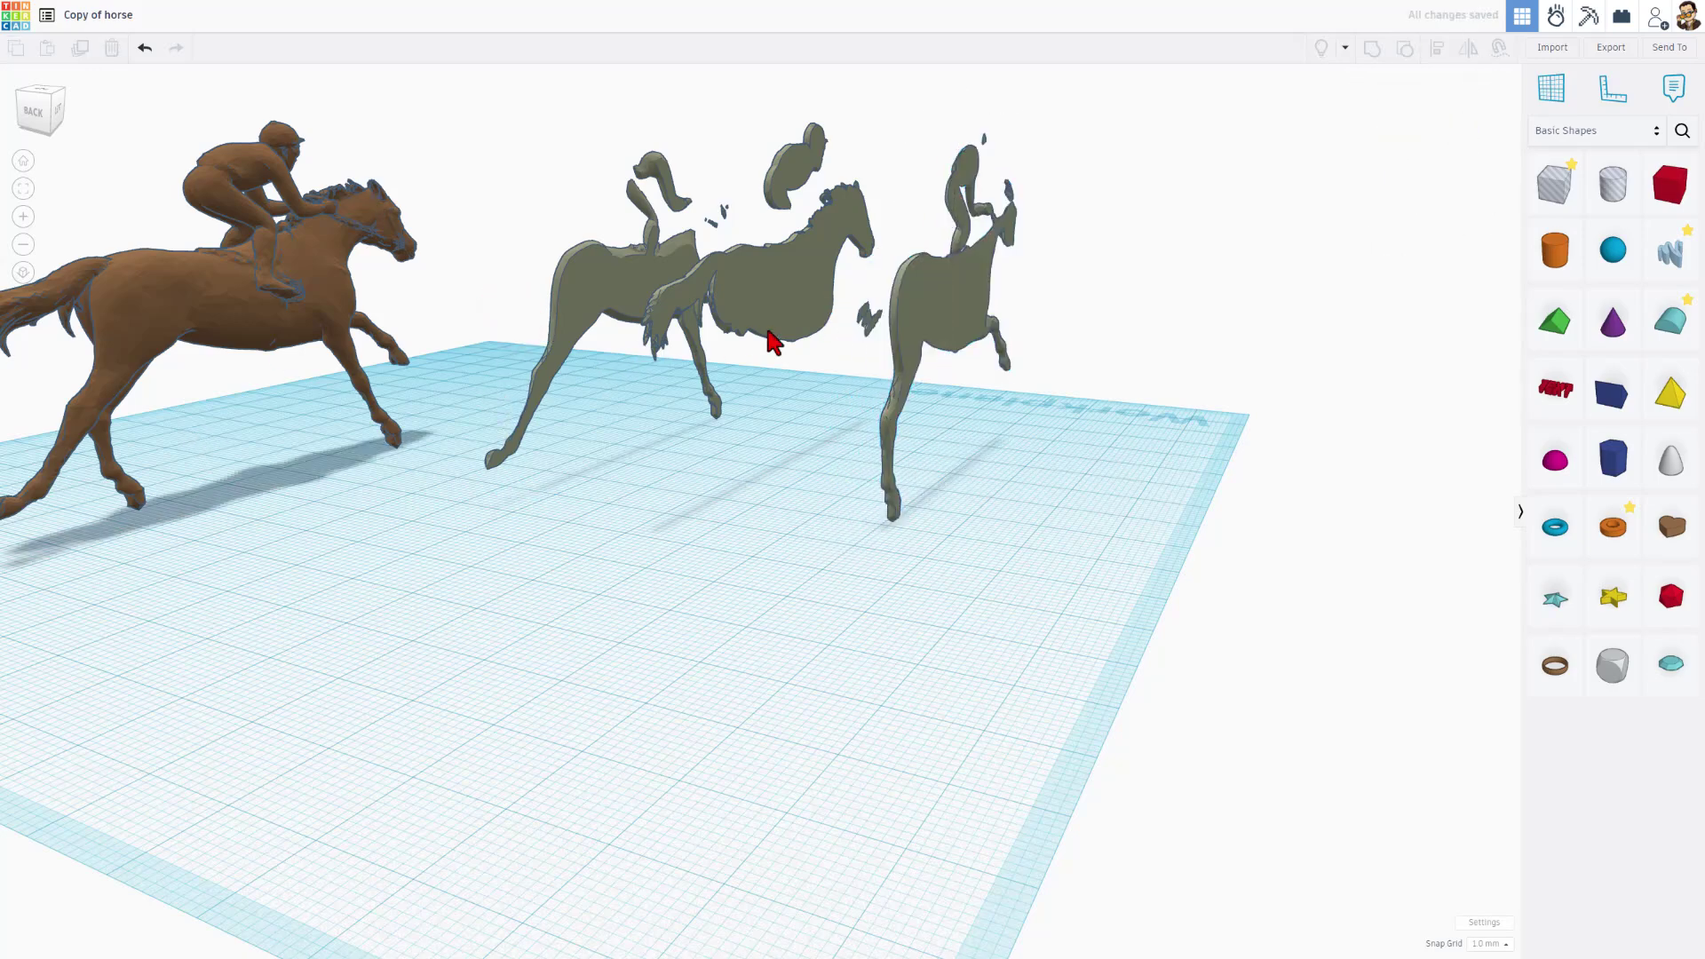
Ungroup the farthest horse slice to expose the full horse and its two hole boxes.
left_click(962, 304)
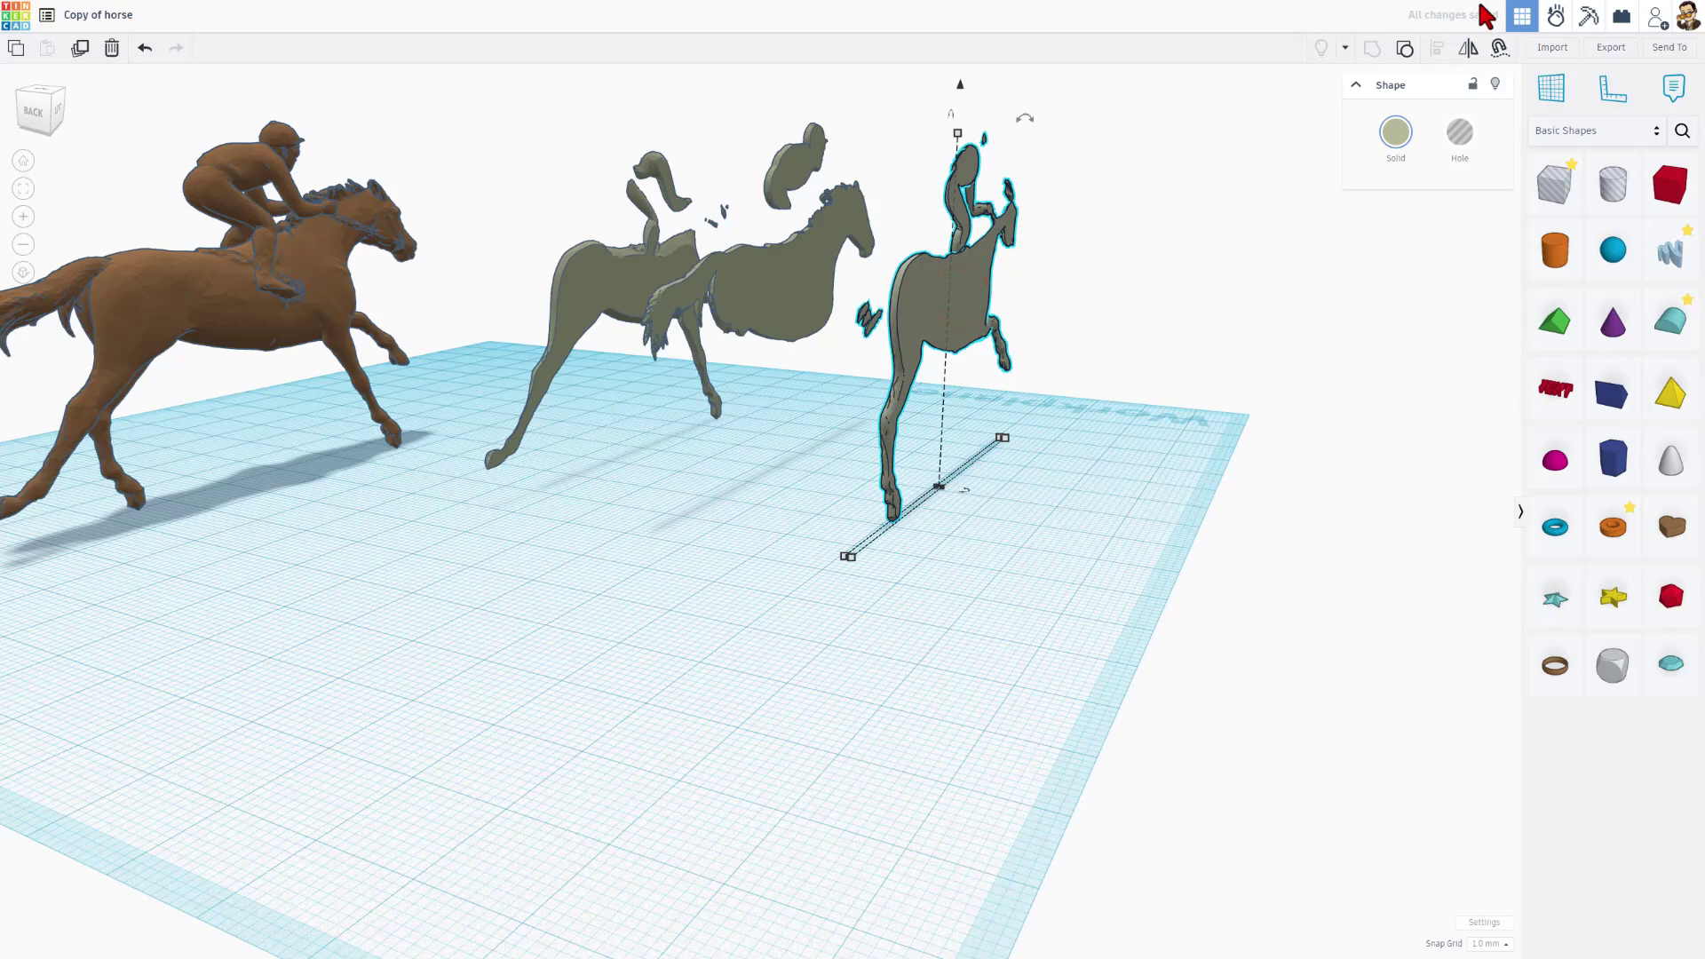
left_click(1404, 48)
left_click(971, 690)
Set the snap grid to 0.1 mm.
right_click_drag(926, 671, 923, 537)
scroll(1029, 654, "up", 3)
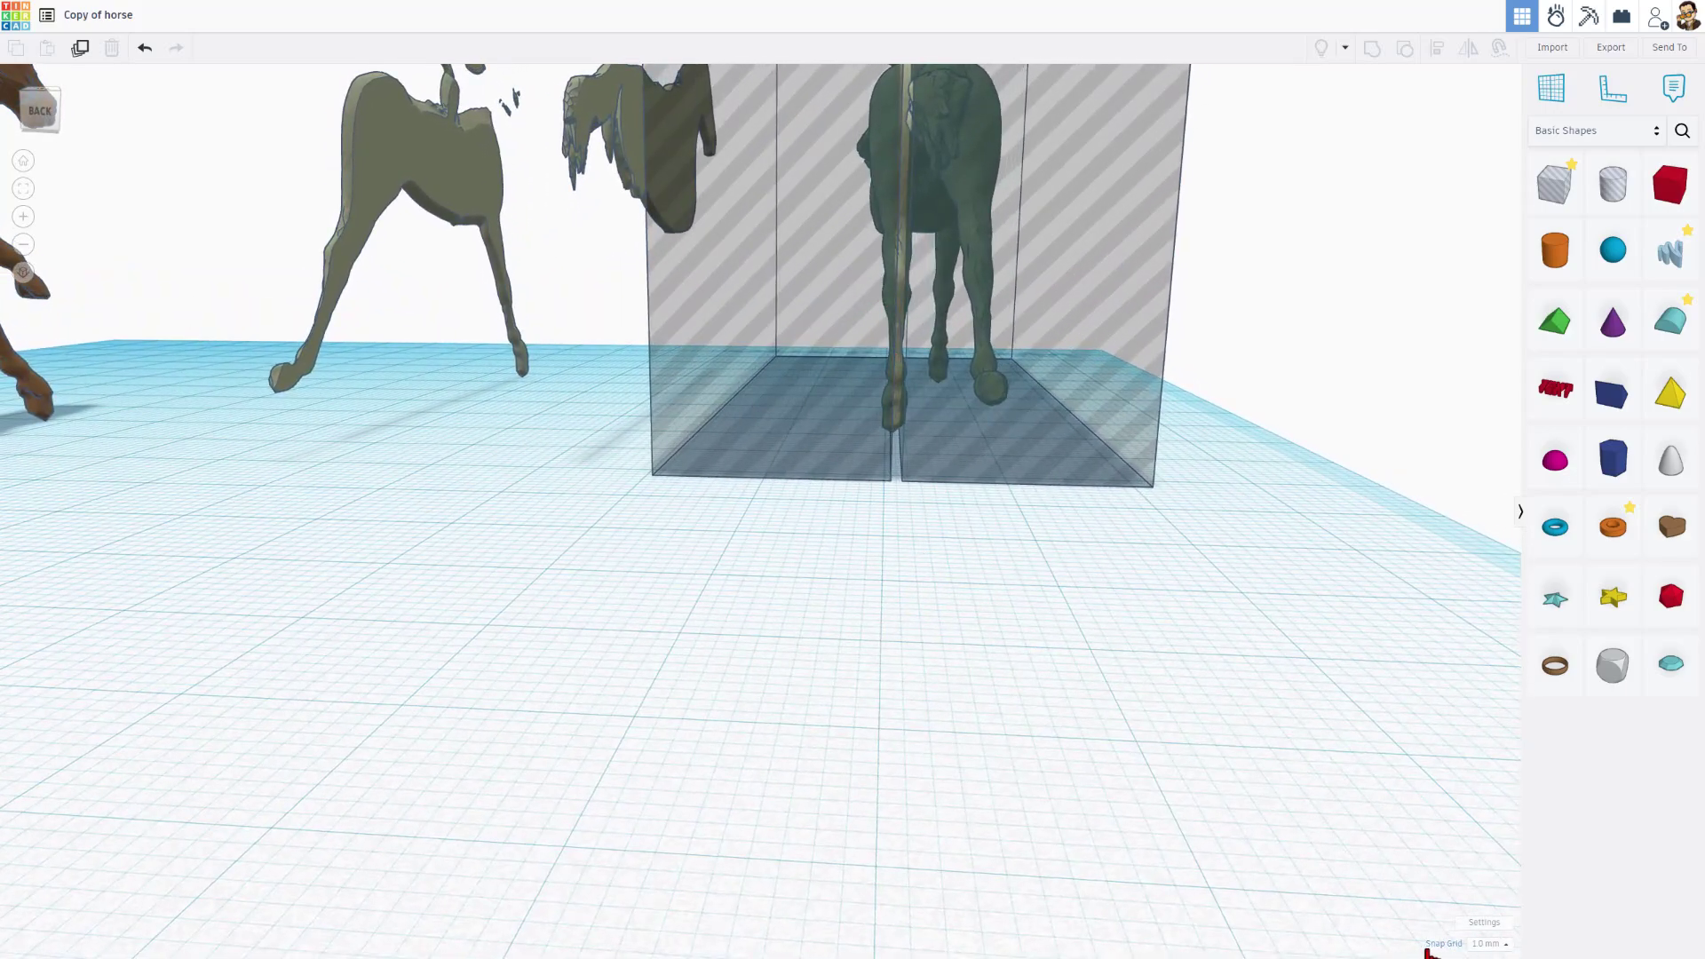
left_click(1472, 945)
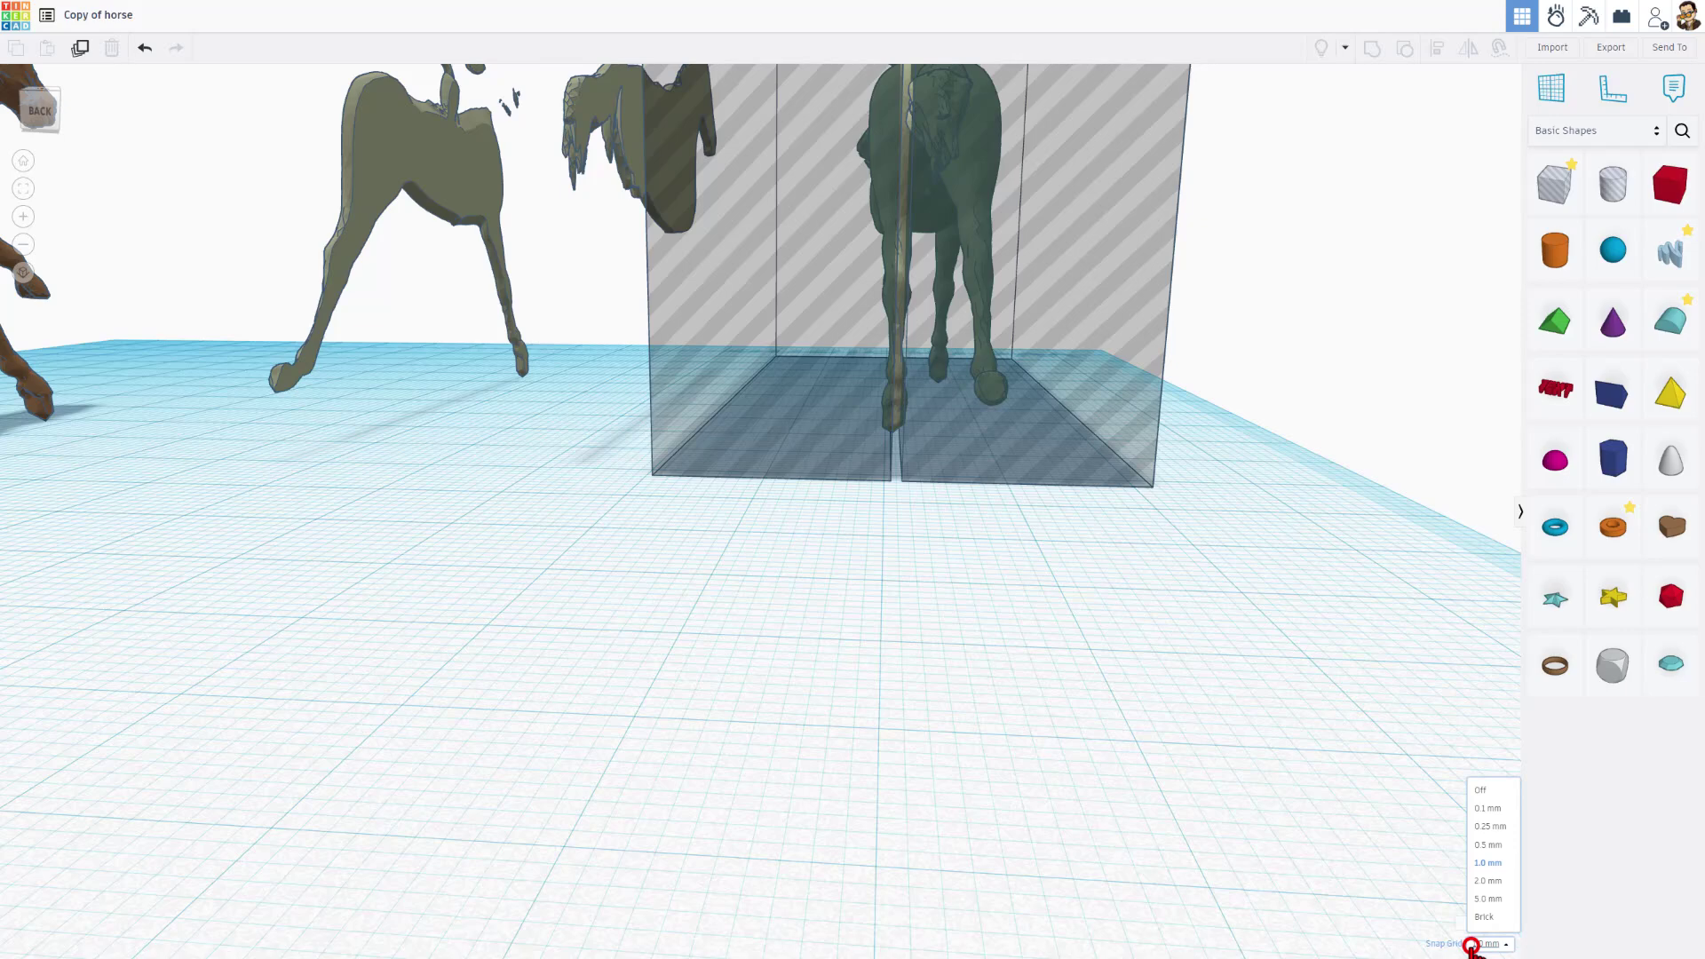
left_click(1487, 808)
Edit inside the hole group, shifting its right-hand box against the other box and back by 0.1 mm to leave a hairline gap.
left_click(984, 471)
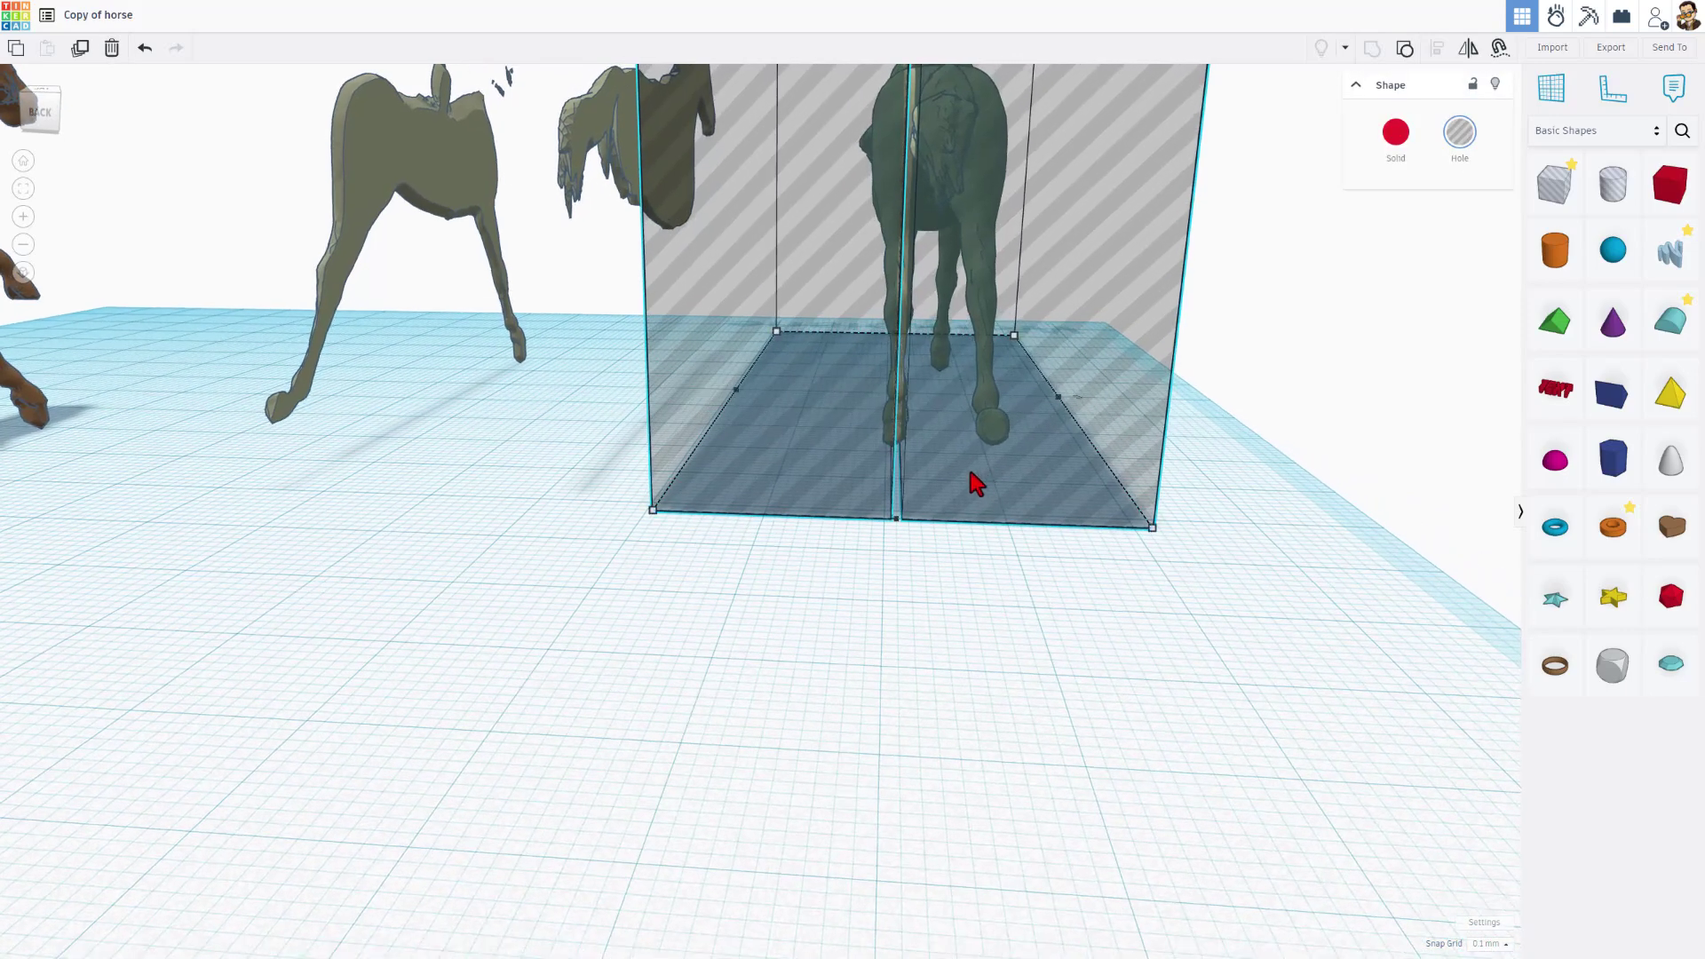
left_click(965, 496)
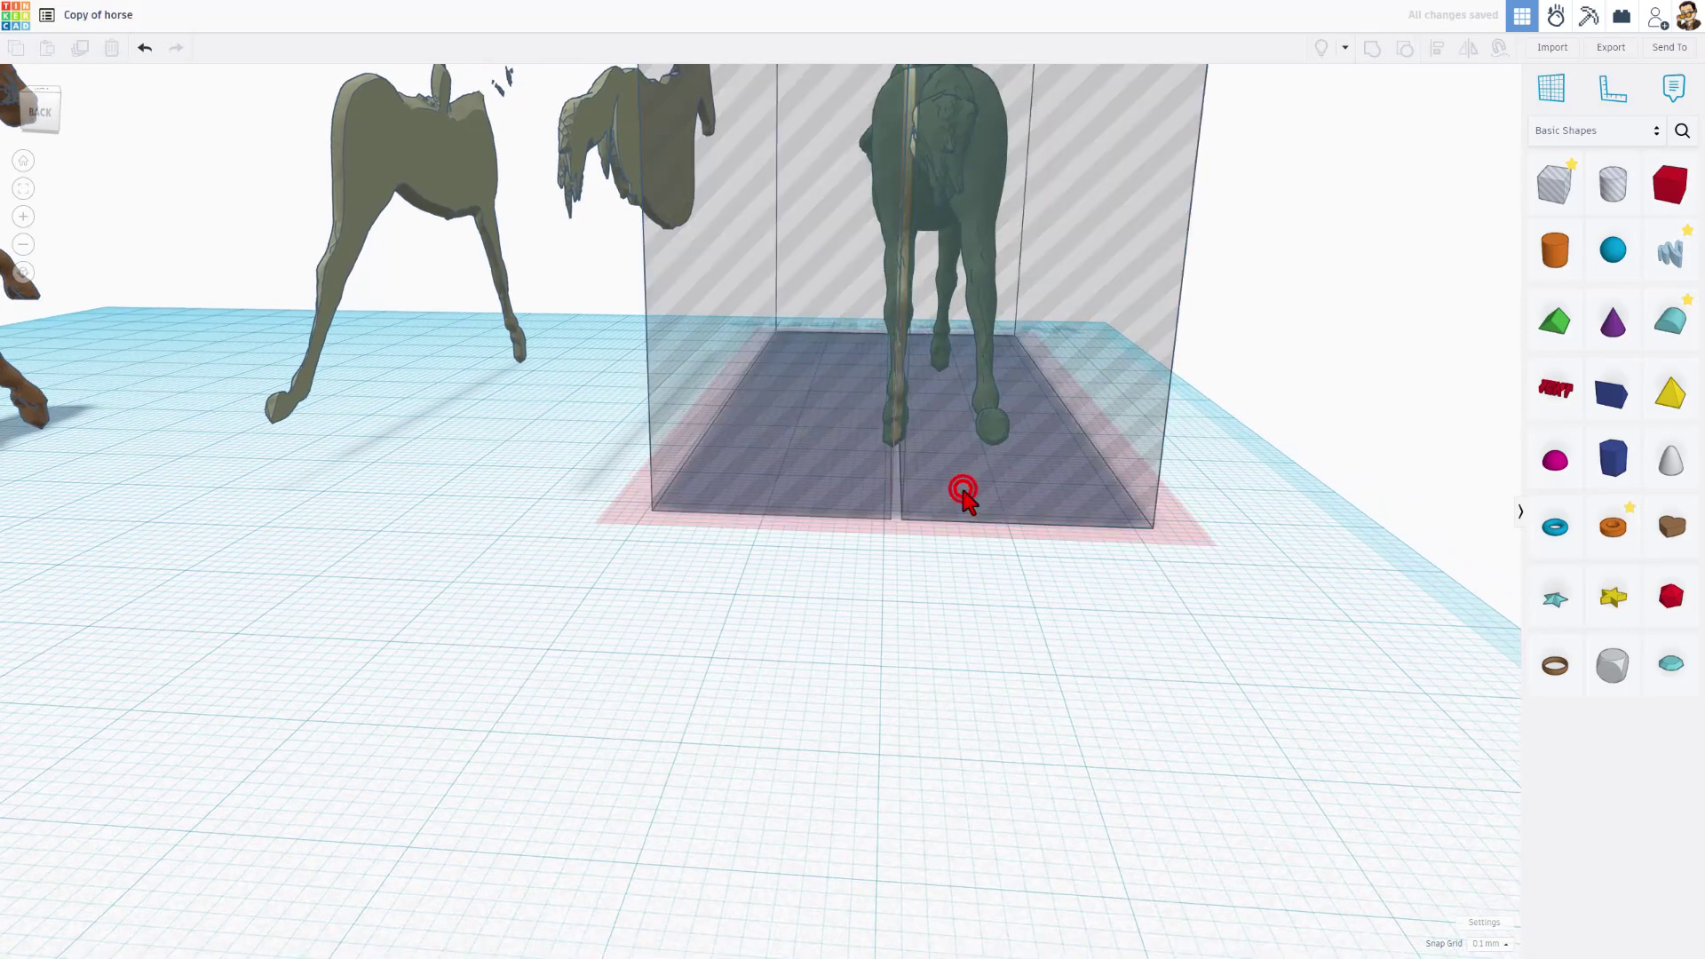
left_click(965, 498)
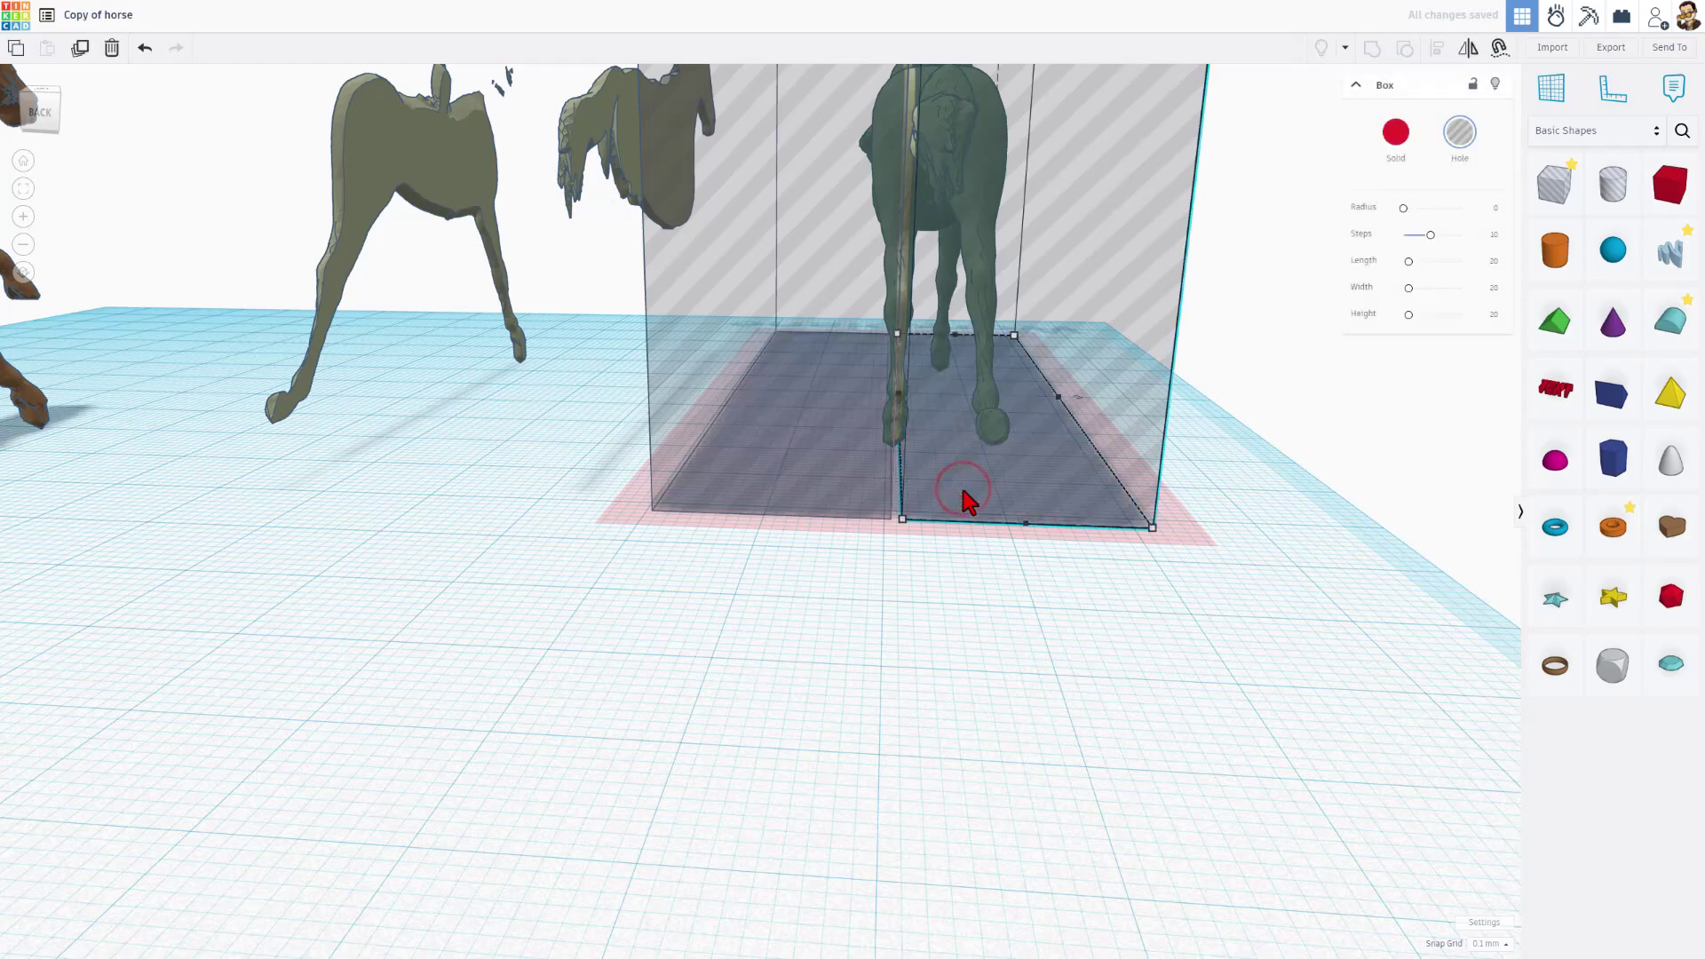
key("ctrl+z")
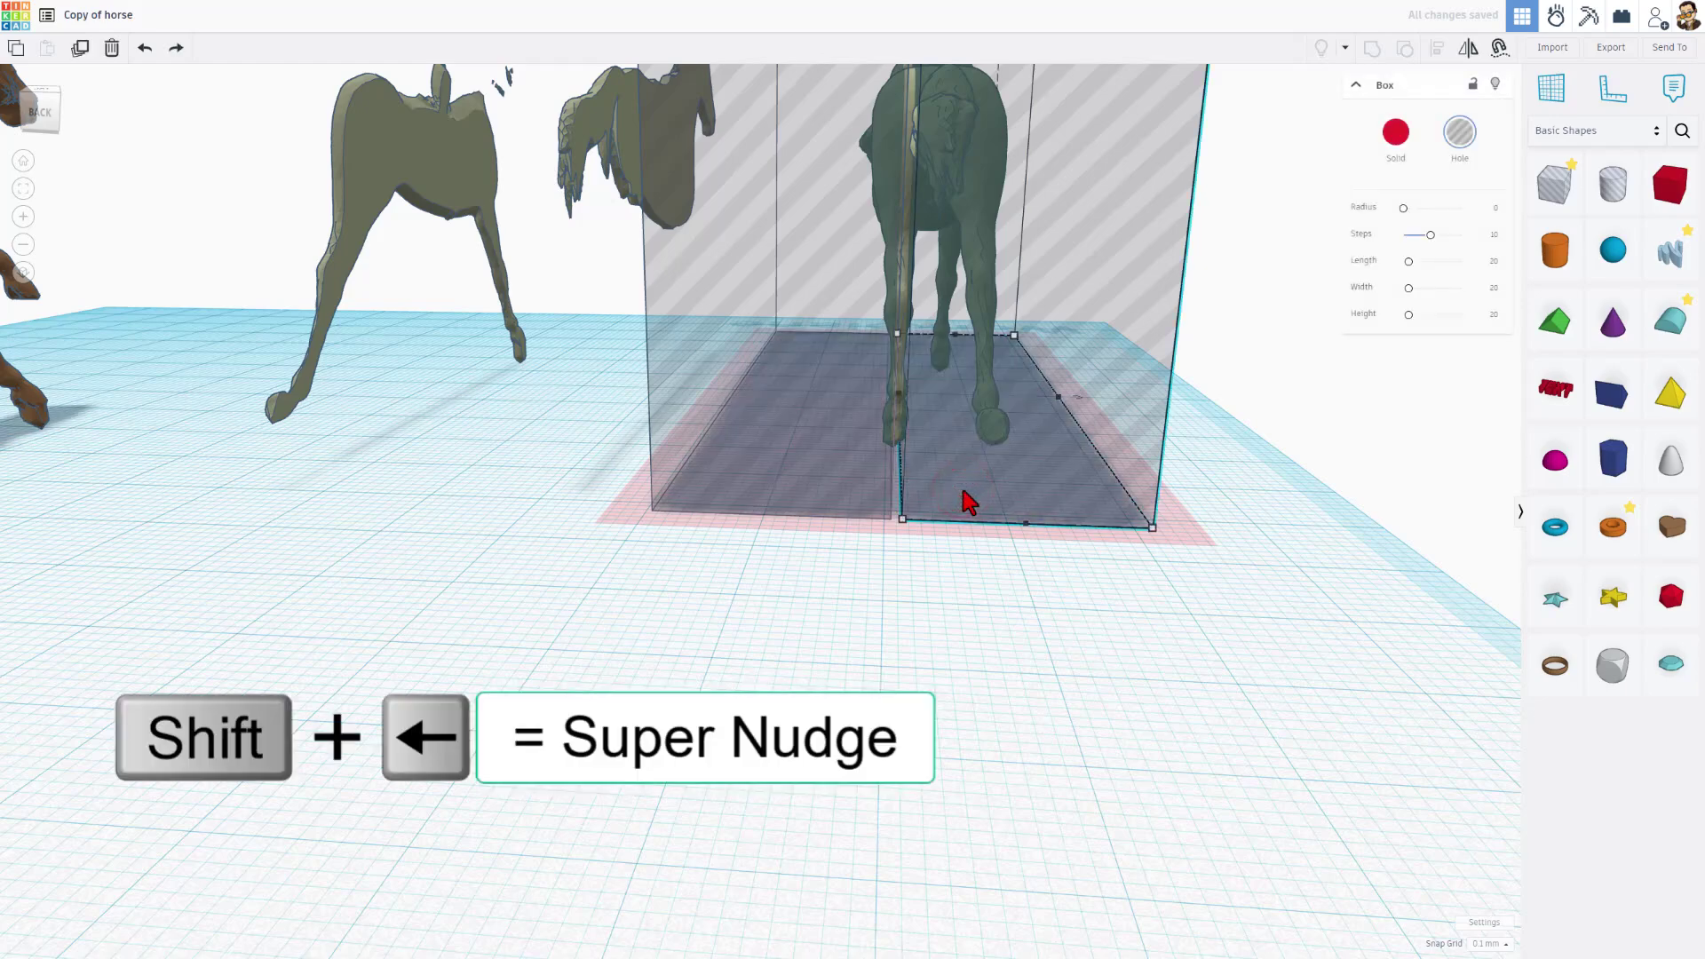
key("shift+Left")
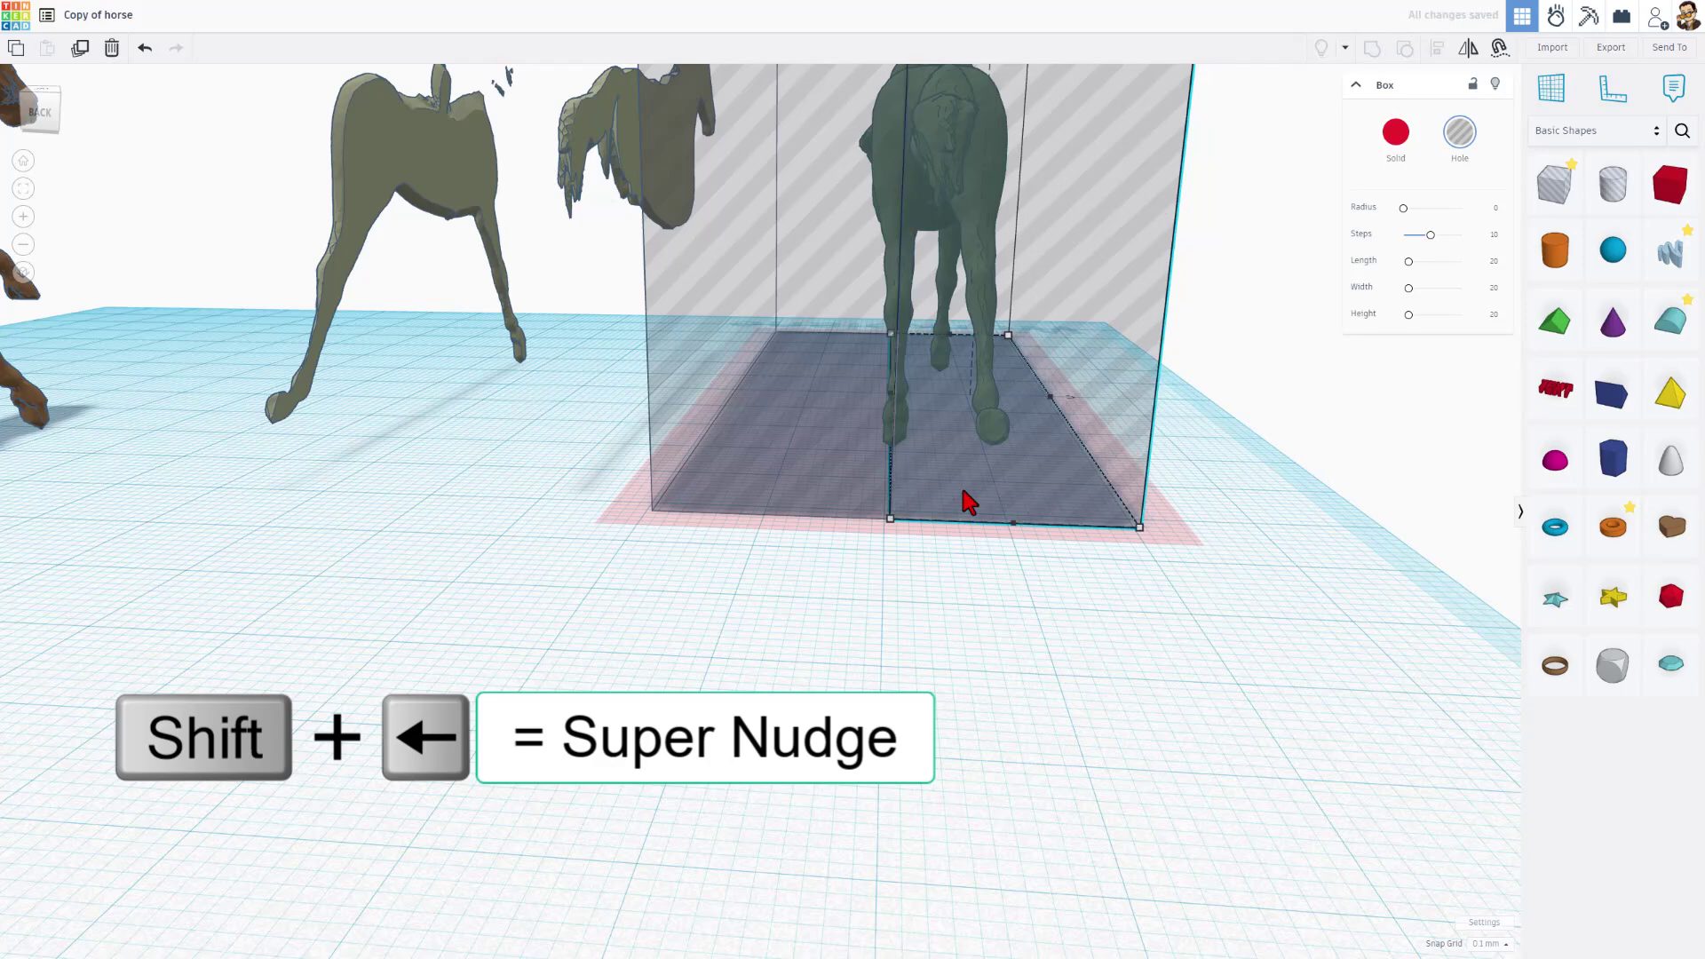
key("Right")
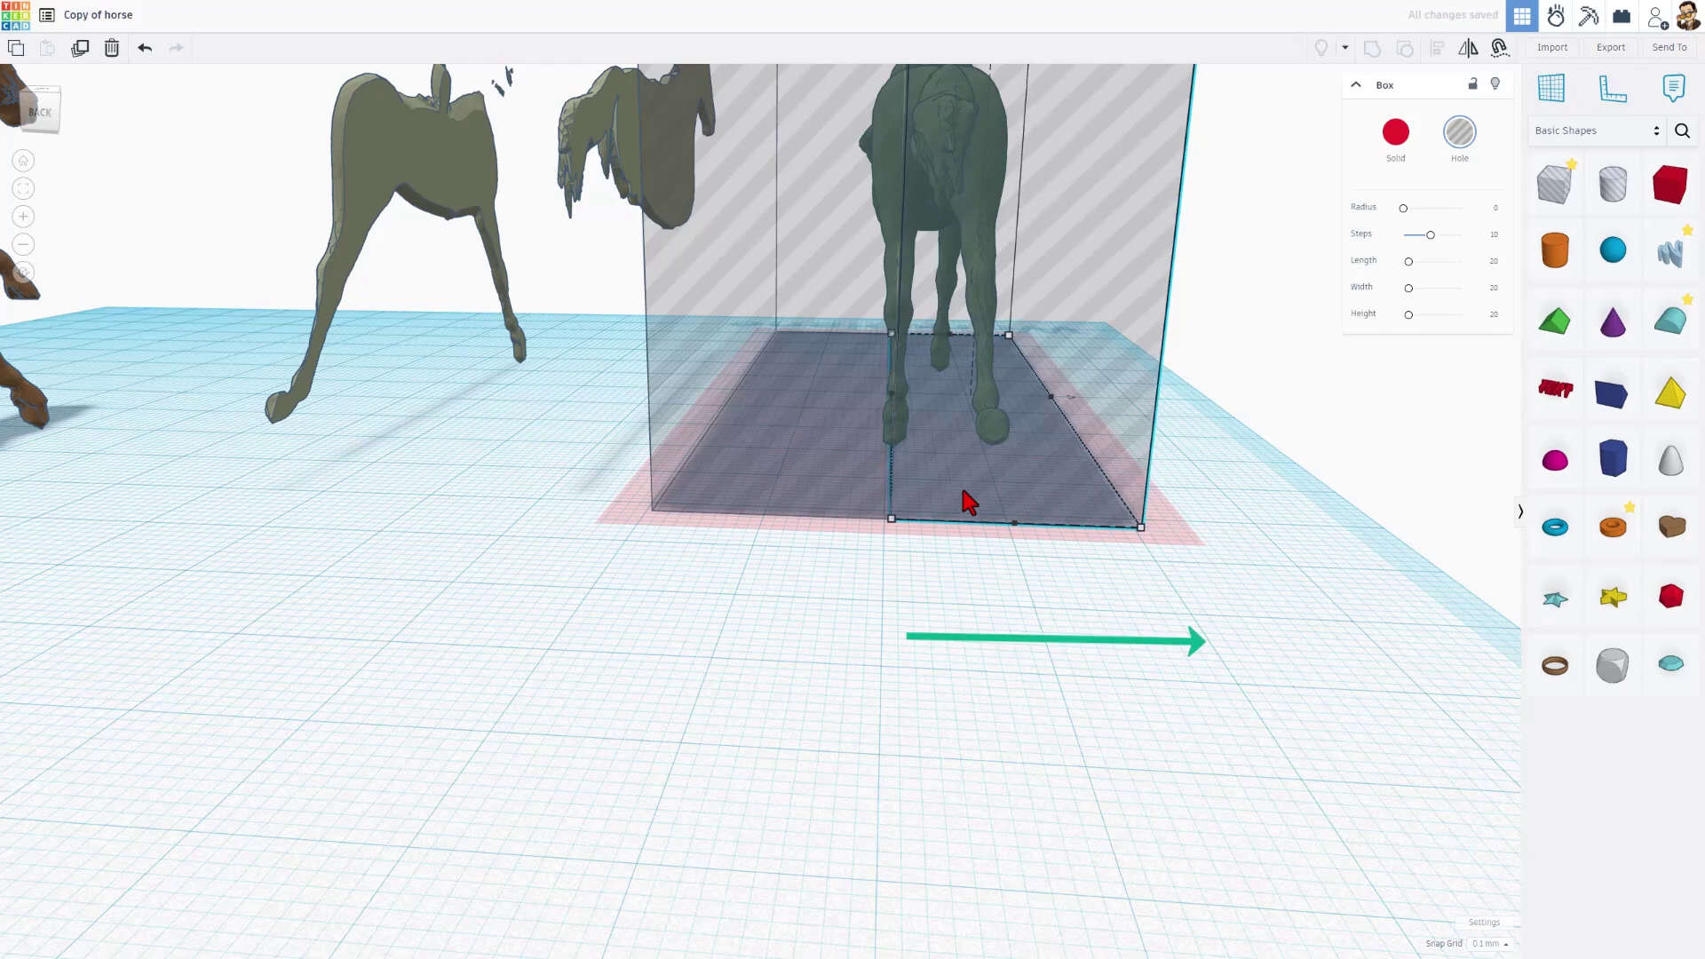
key("Right")
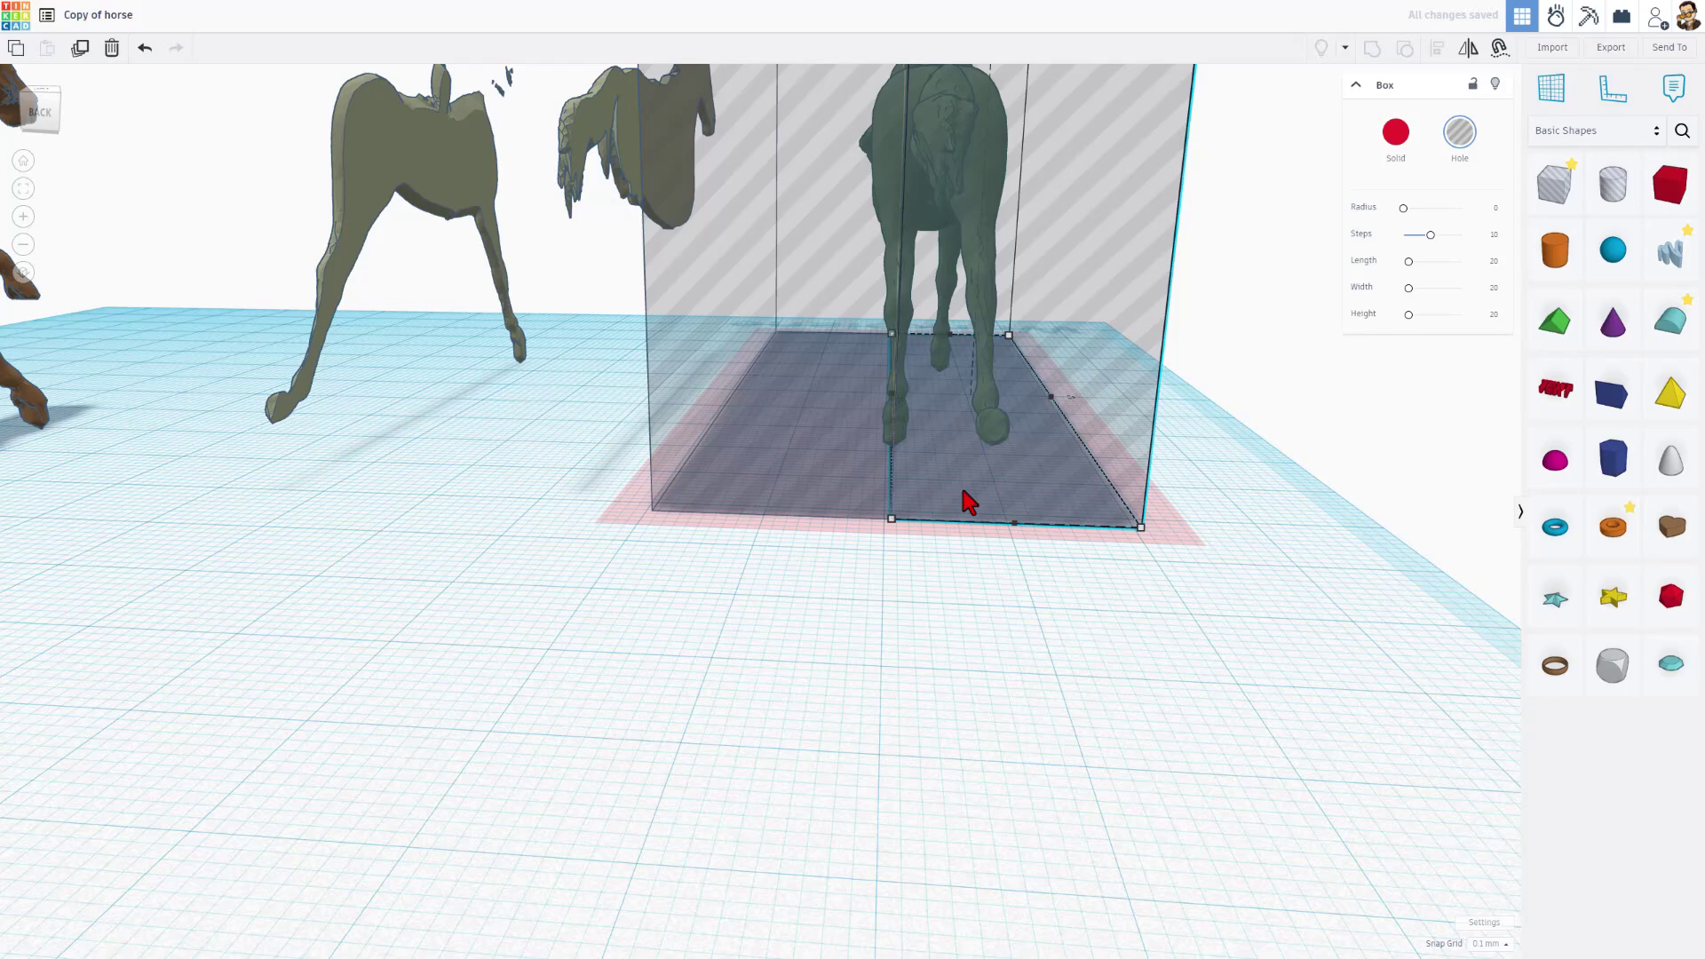
left_click(891, 631)
scroll(925, 534, "up", 3)
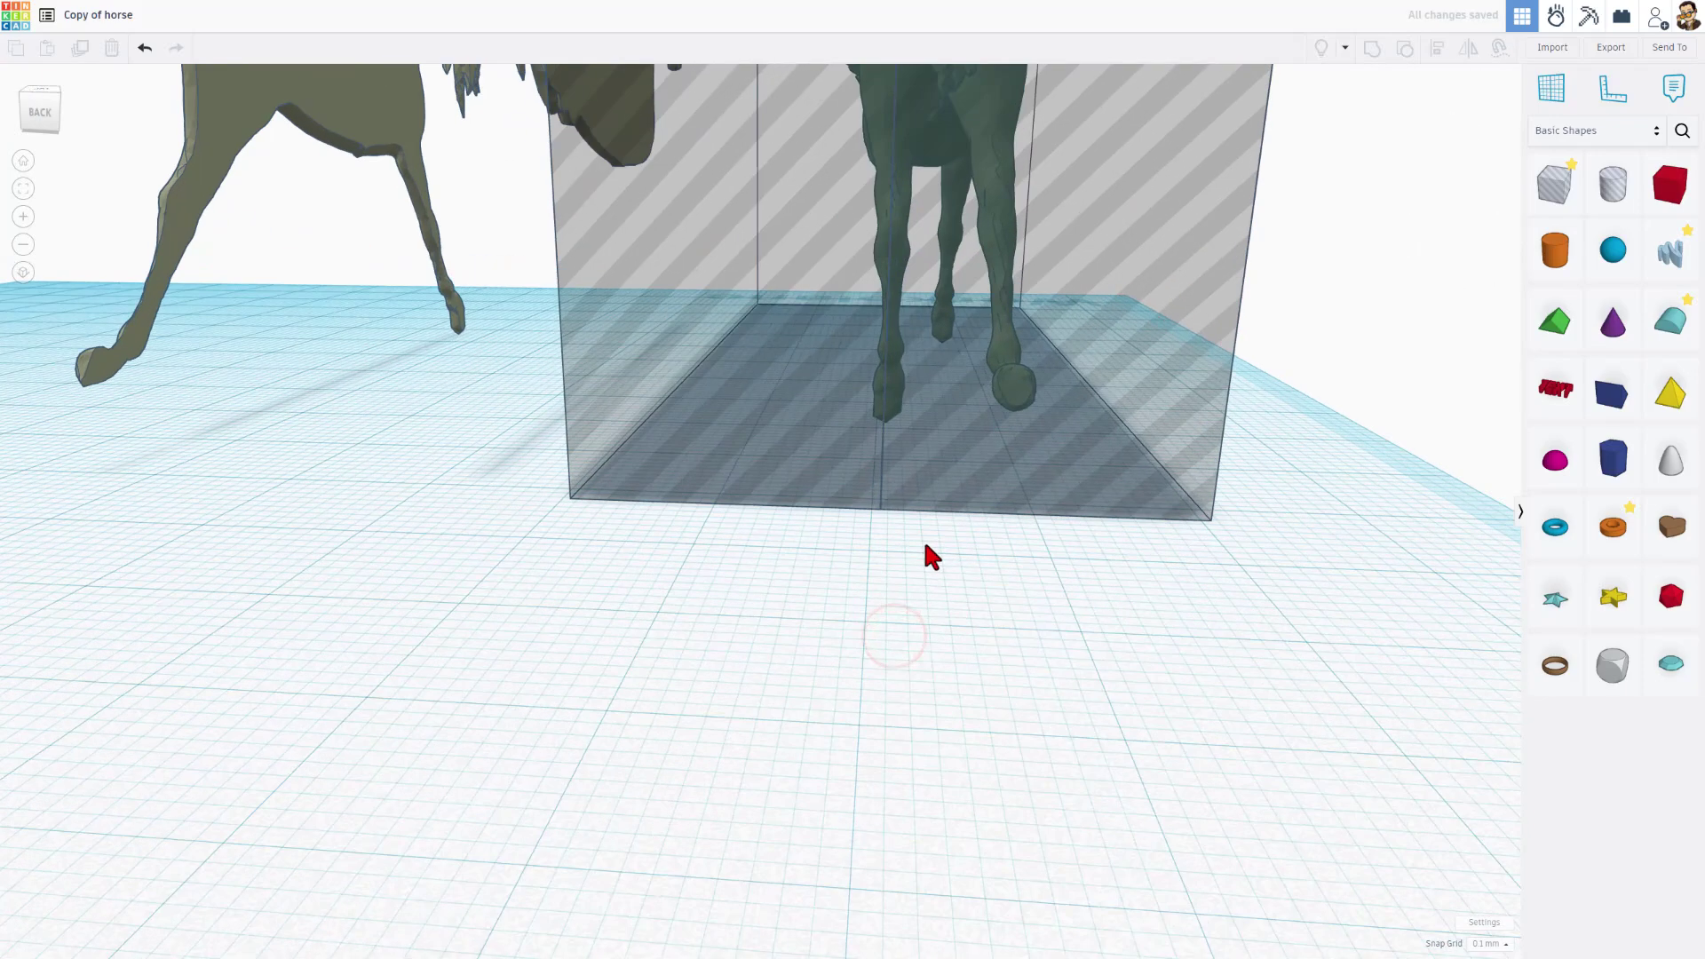
mouse_move(925, 535)
right_mouse_down()
mouse_move(904, 550)
mouse_move(921, 546)
right_mouse_up()
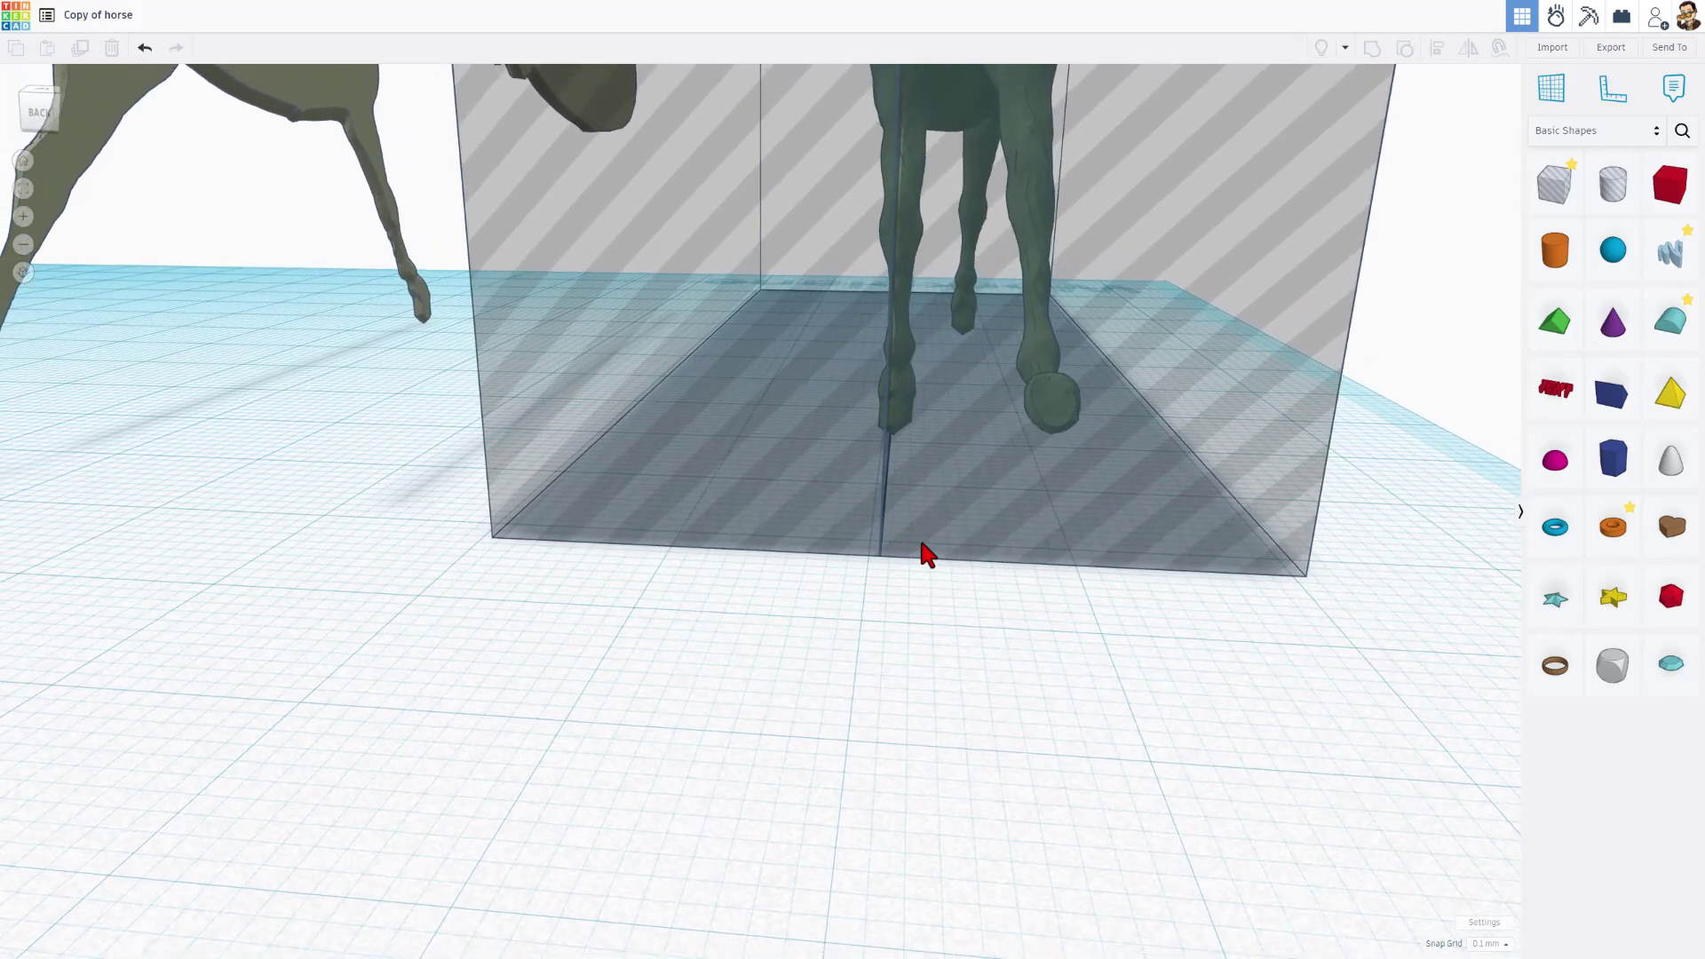
Select the ungrouped horse together with its paired hole boxes and group them to cut a very thin slice.
left_click(953, 542)
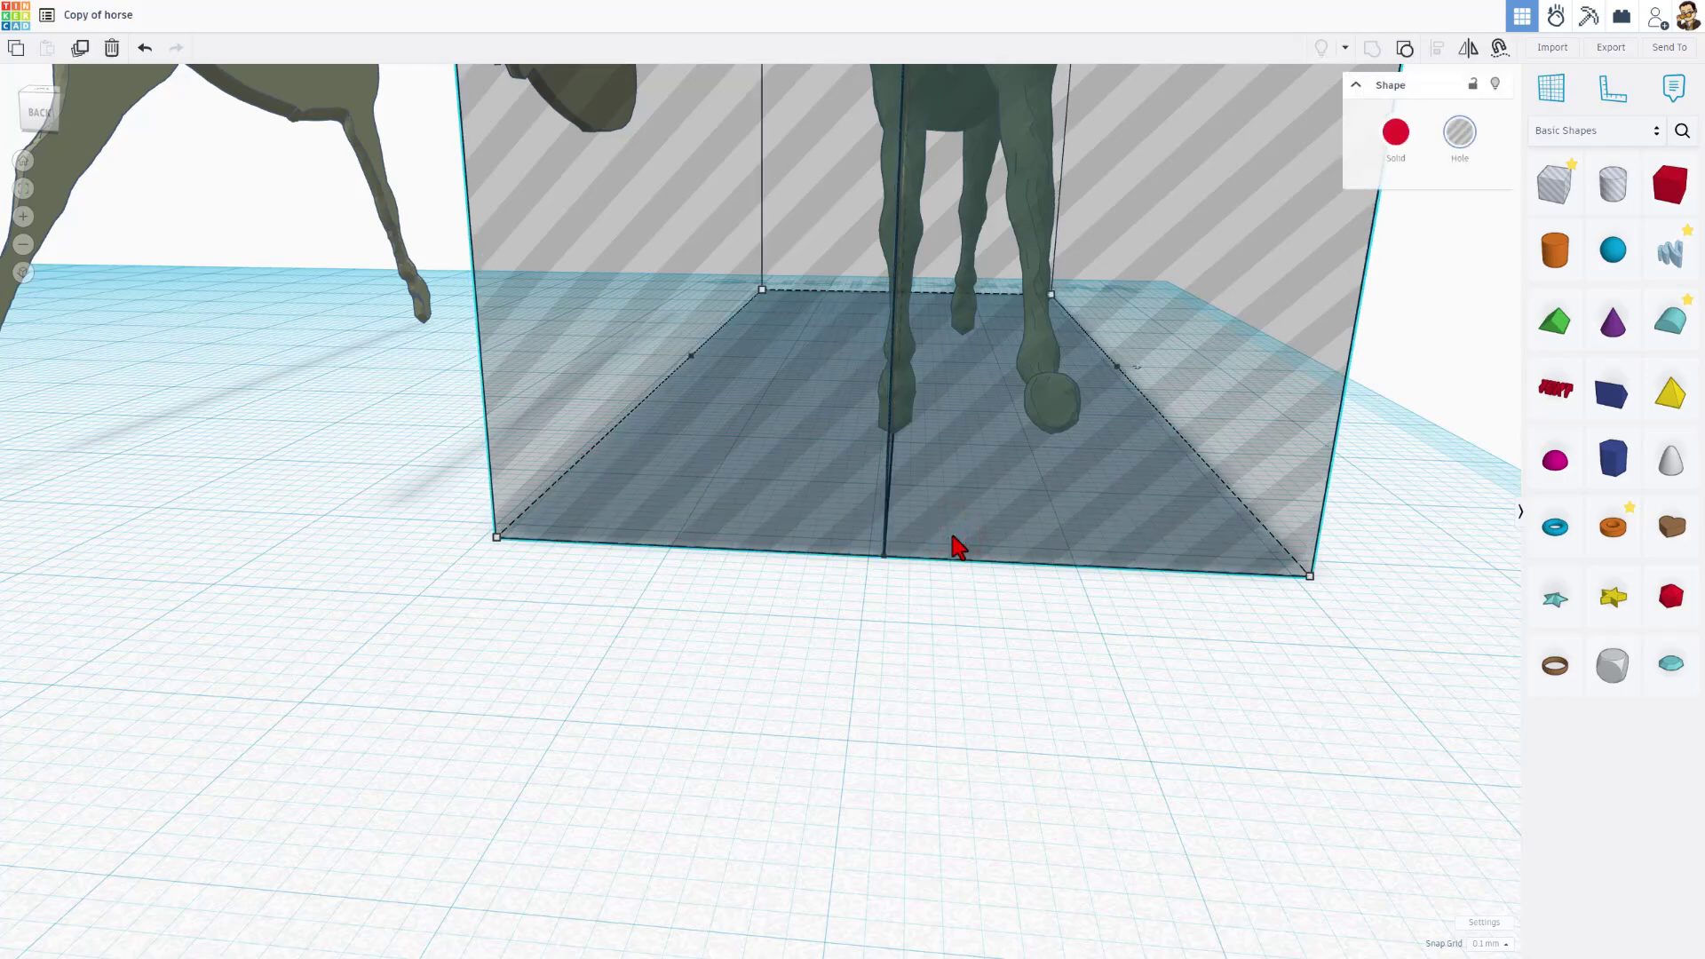
right_click_drag(957, 545, 831, 547)
scroll(834, 557, "down", 3)
left_click(824, 677)
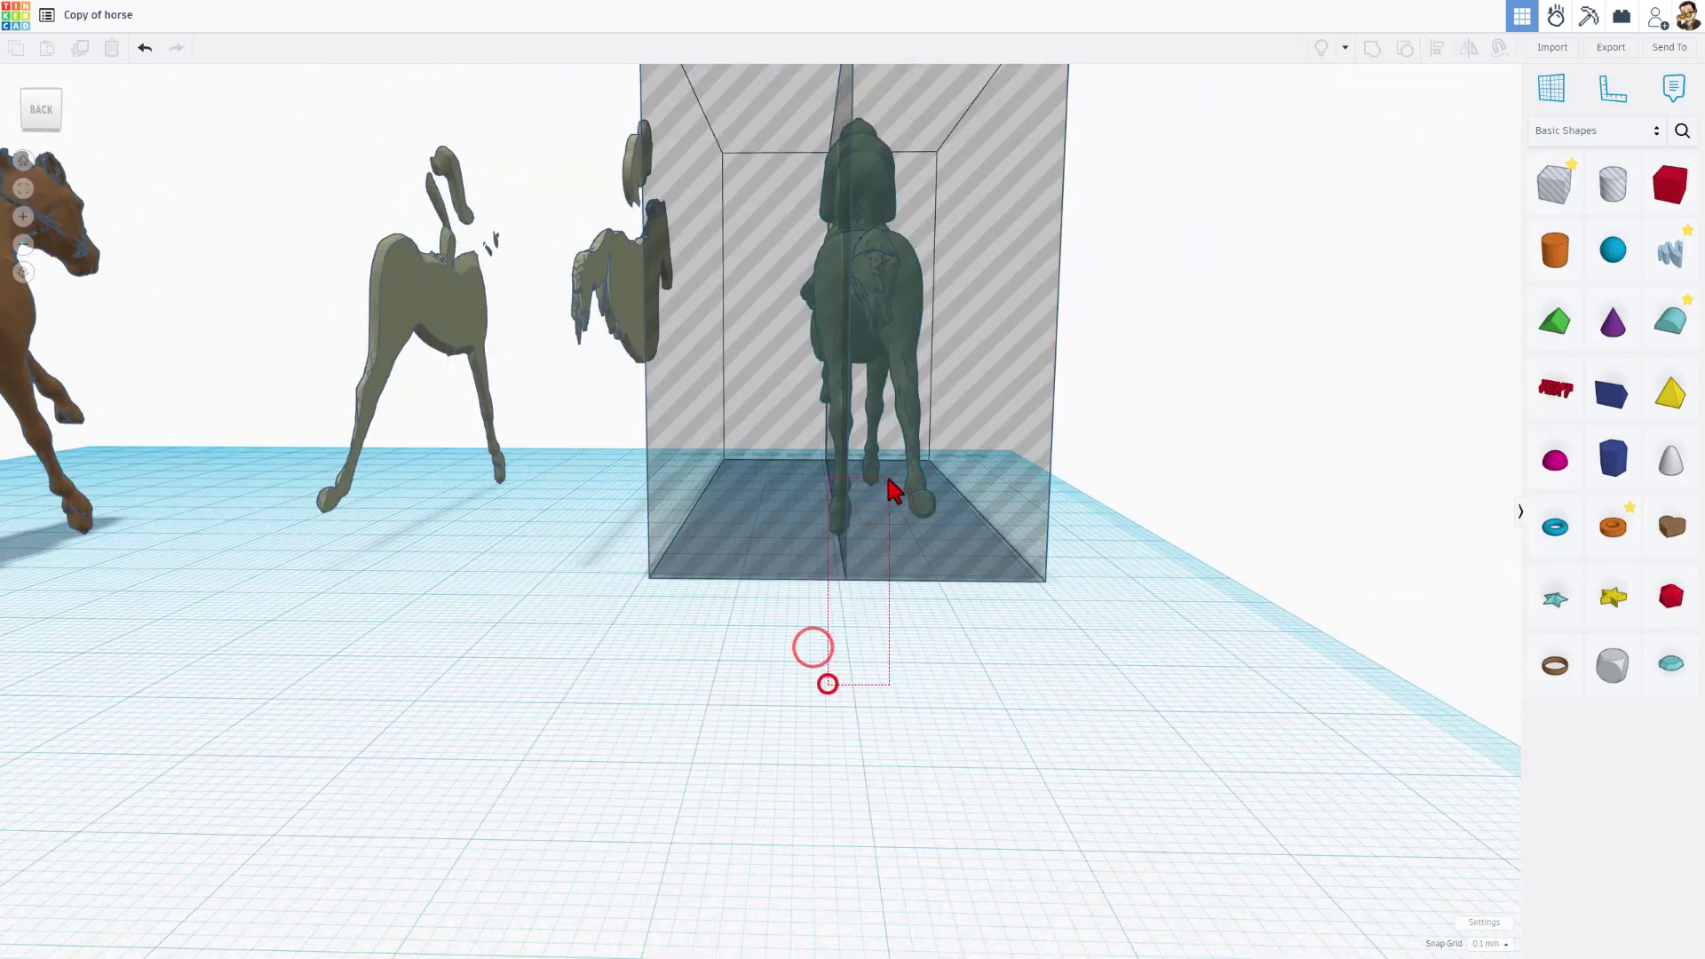
left_click_drag(889, 480, 889, 481)
key("ctrl+g")
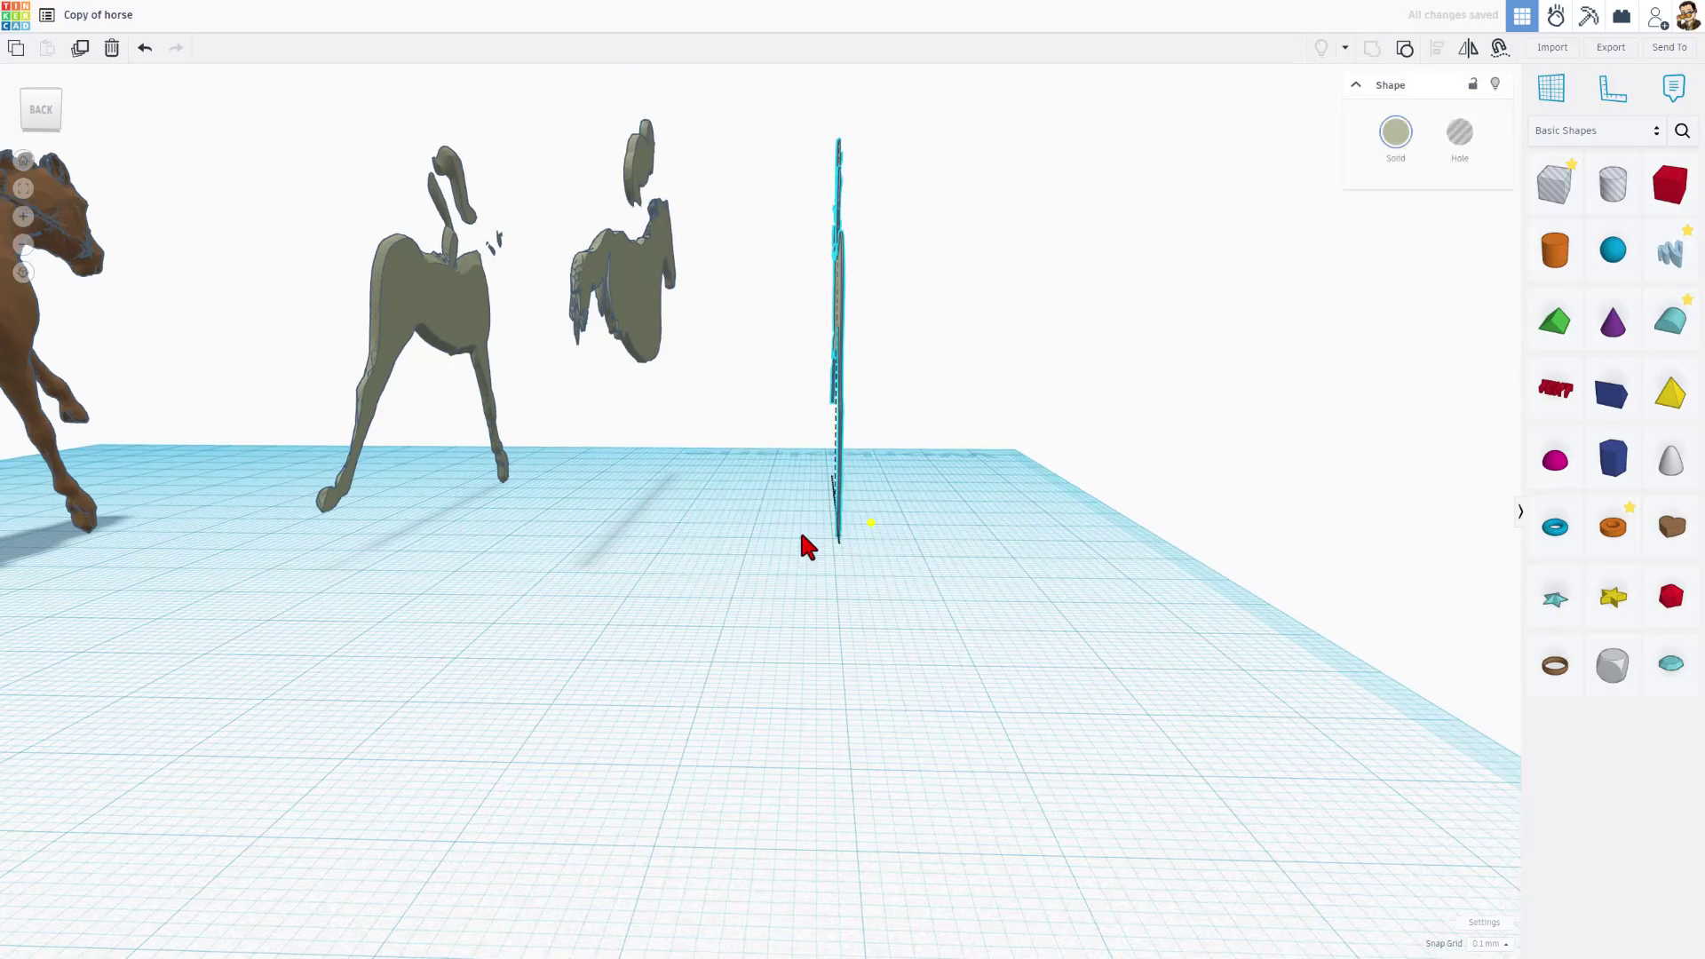
Ungroup the middle horse slice into the full horse and its hole boxes.
right_click_drag(754, 551, 711, 397)
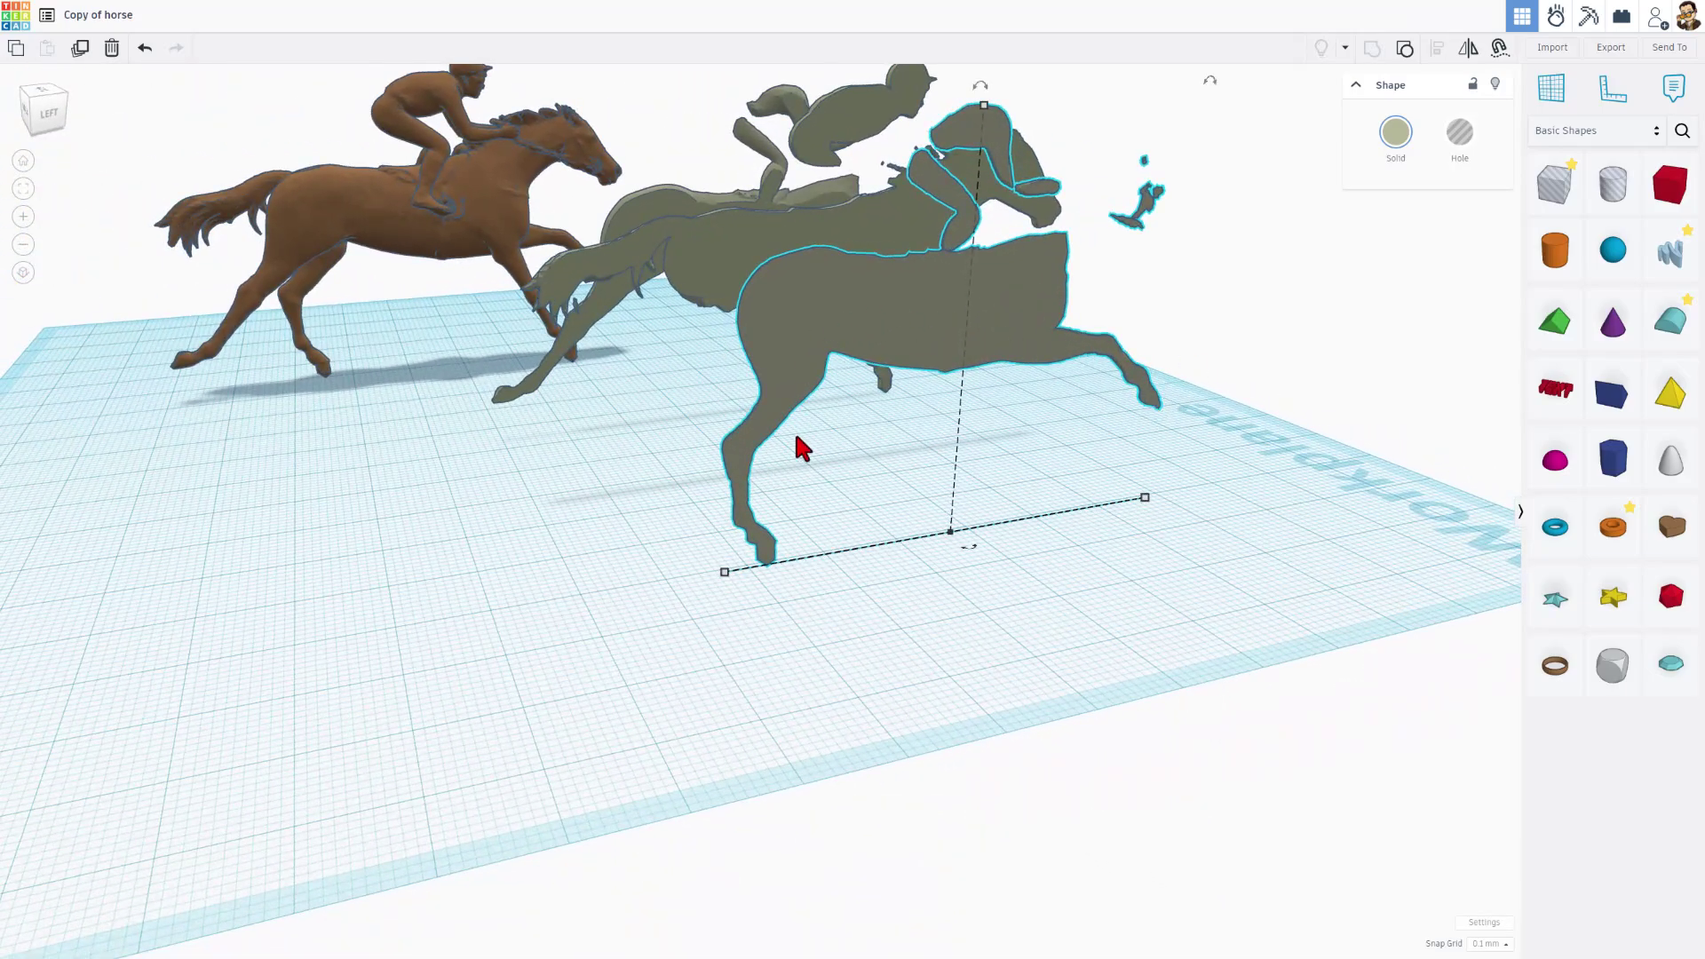
right_click_drag(804, 447, 708, 355)
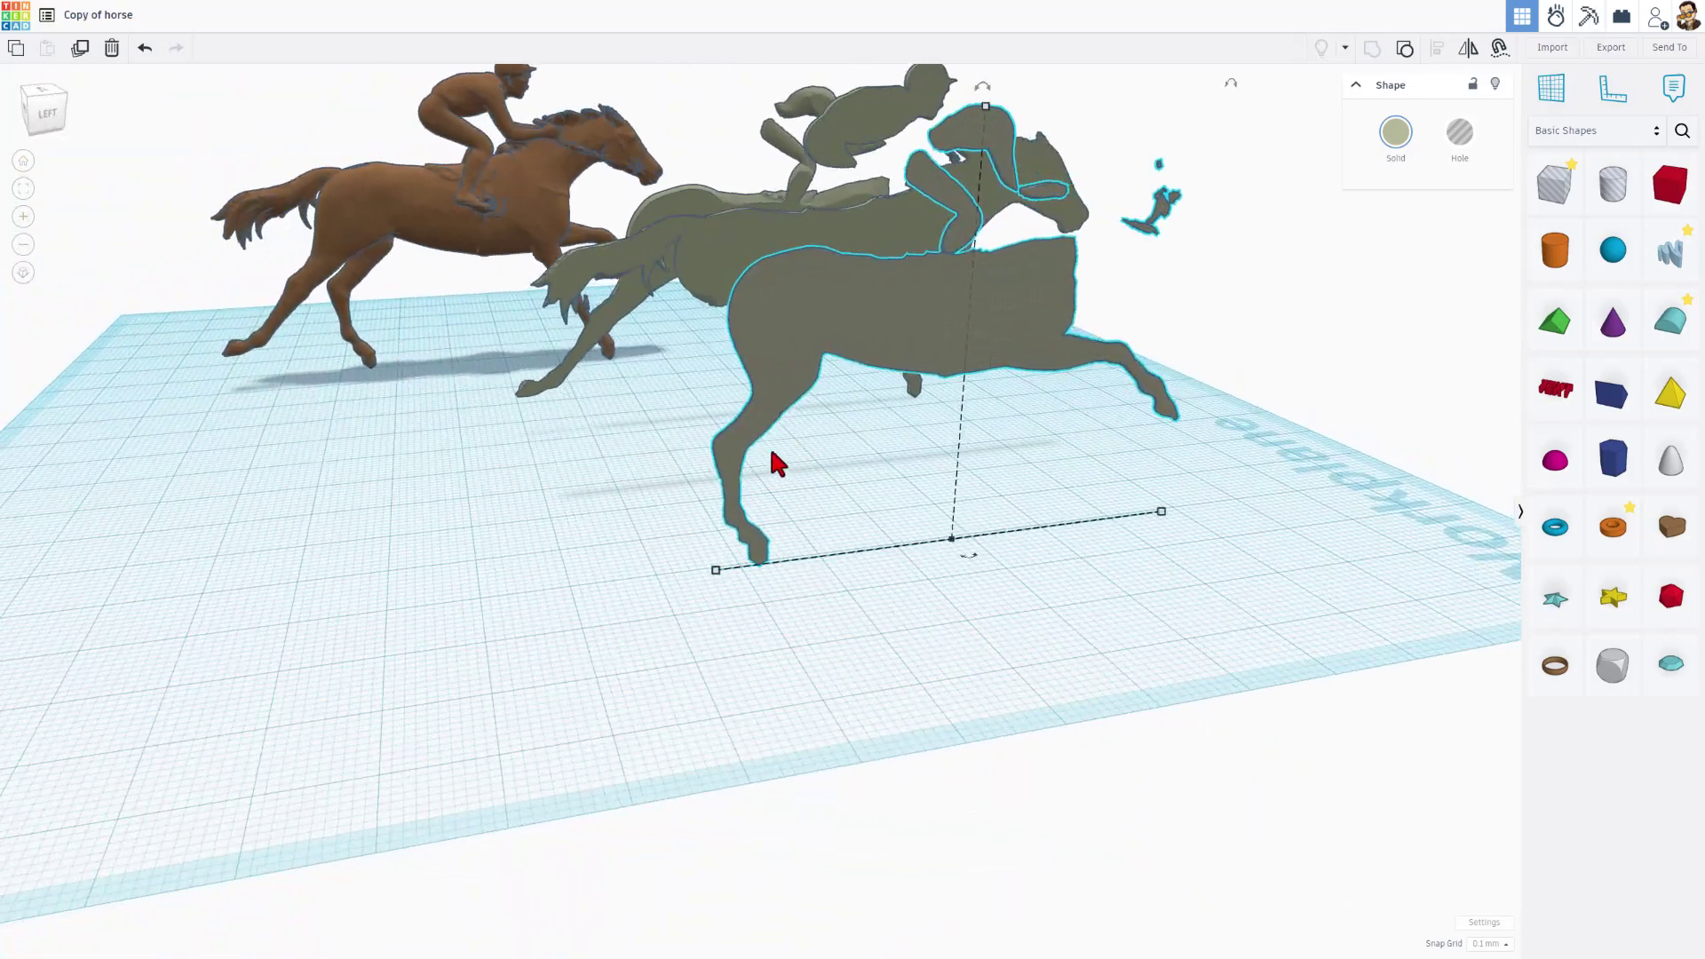
key("ctrl+shift+g")
right_click_drag(773, 430, 734, 408)
left_click(727, 427)
left_click(645, 310)
left_click(1406, 50)
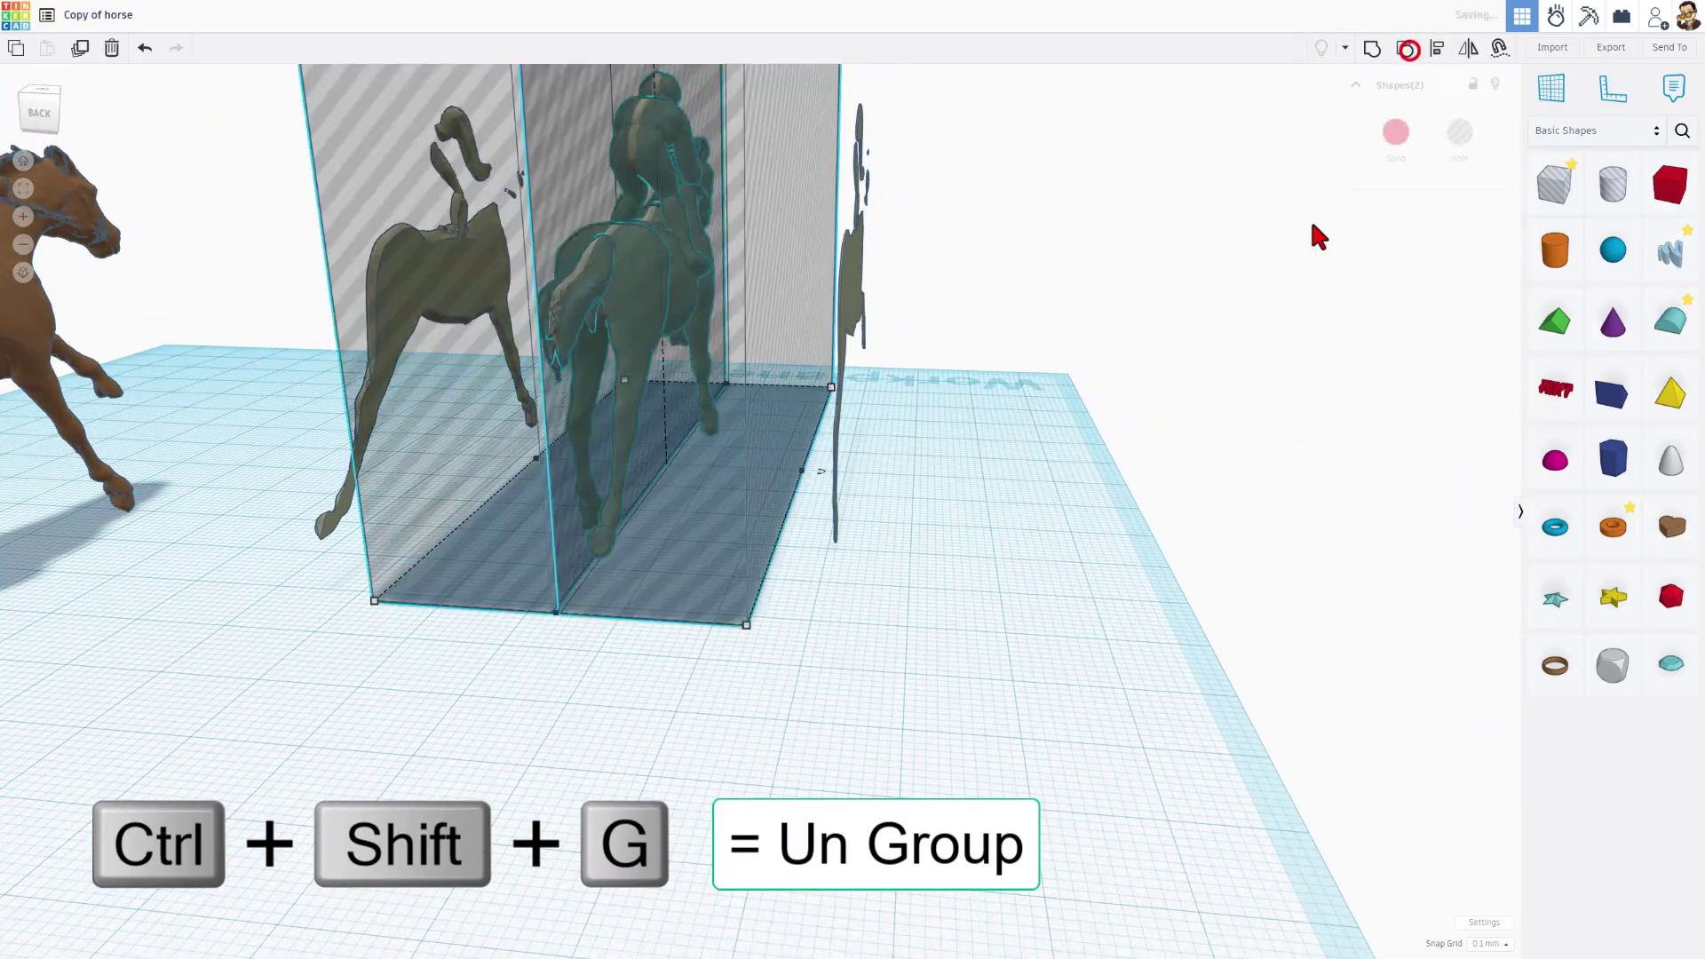
Edit inside the middle slice's hole group, super-nudging one box against the other and easing it back to leave a hairline gap.
left_click(911, 731)
mouse_move(786, 671)
right_mouse_down()
mouse_move(868, 659)
mouse_move(804, 581)
right_mouse_up()
left_click(794, 561)
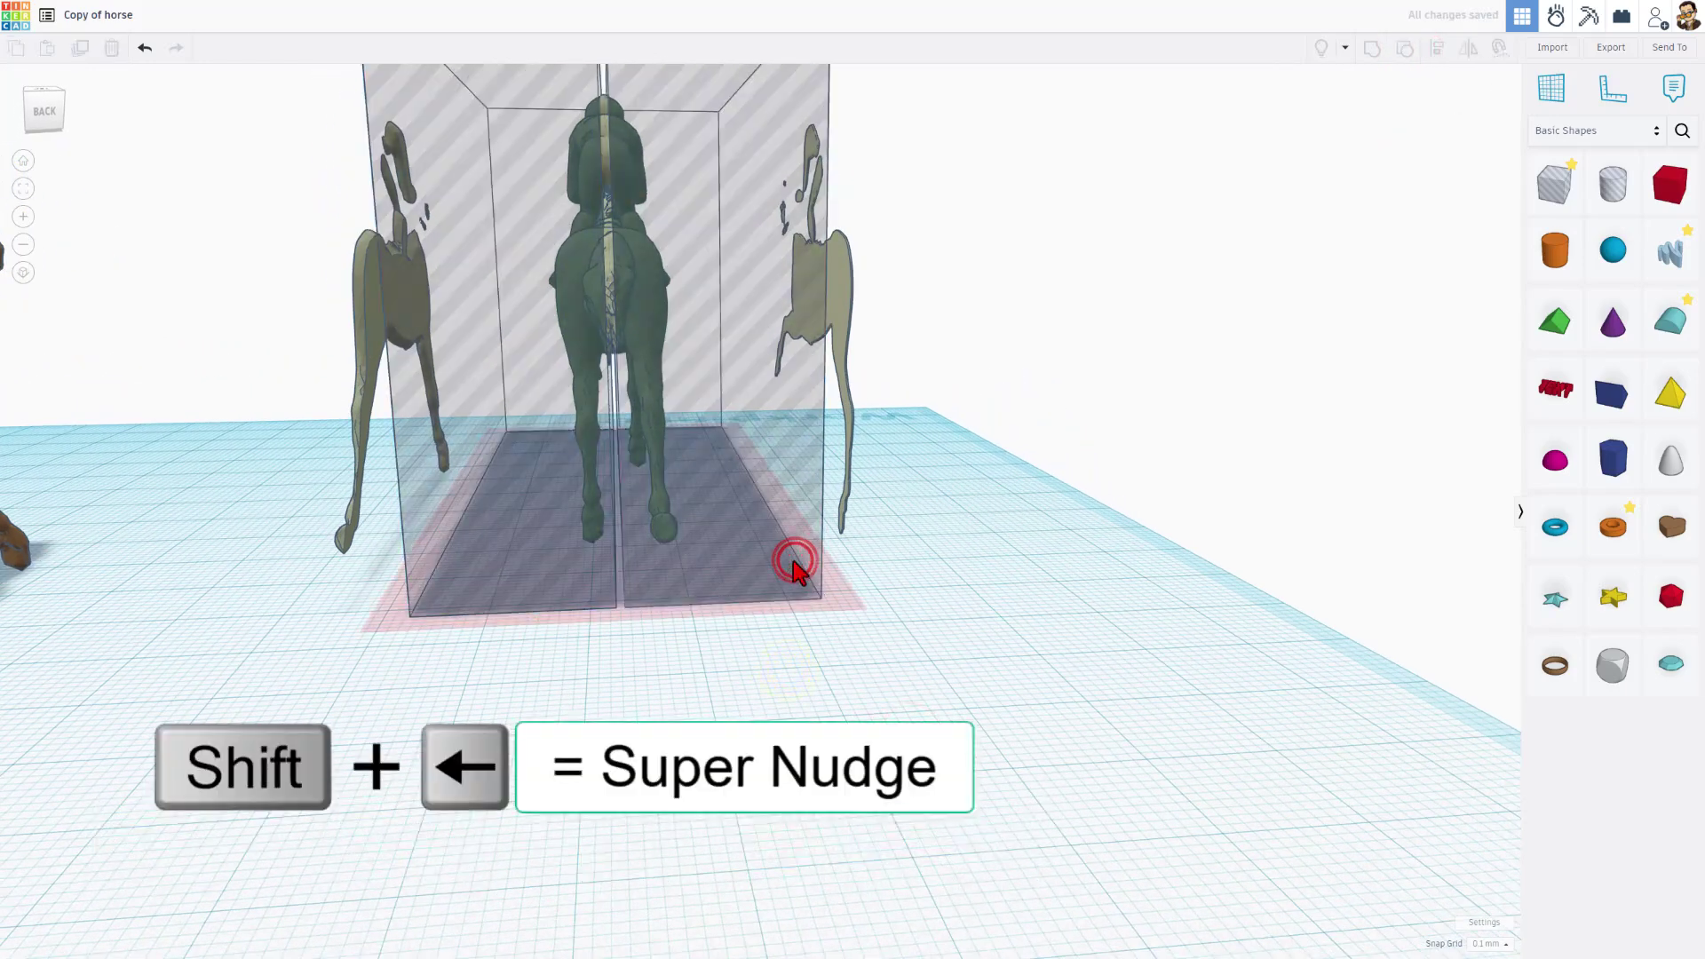
key("shift+Left")
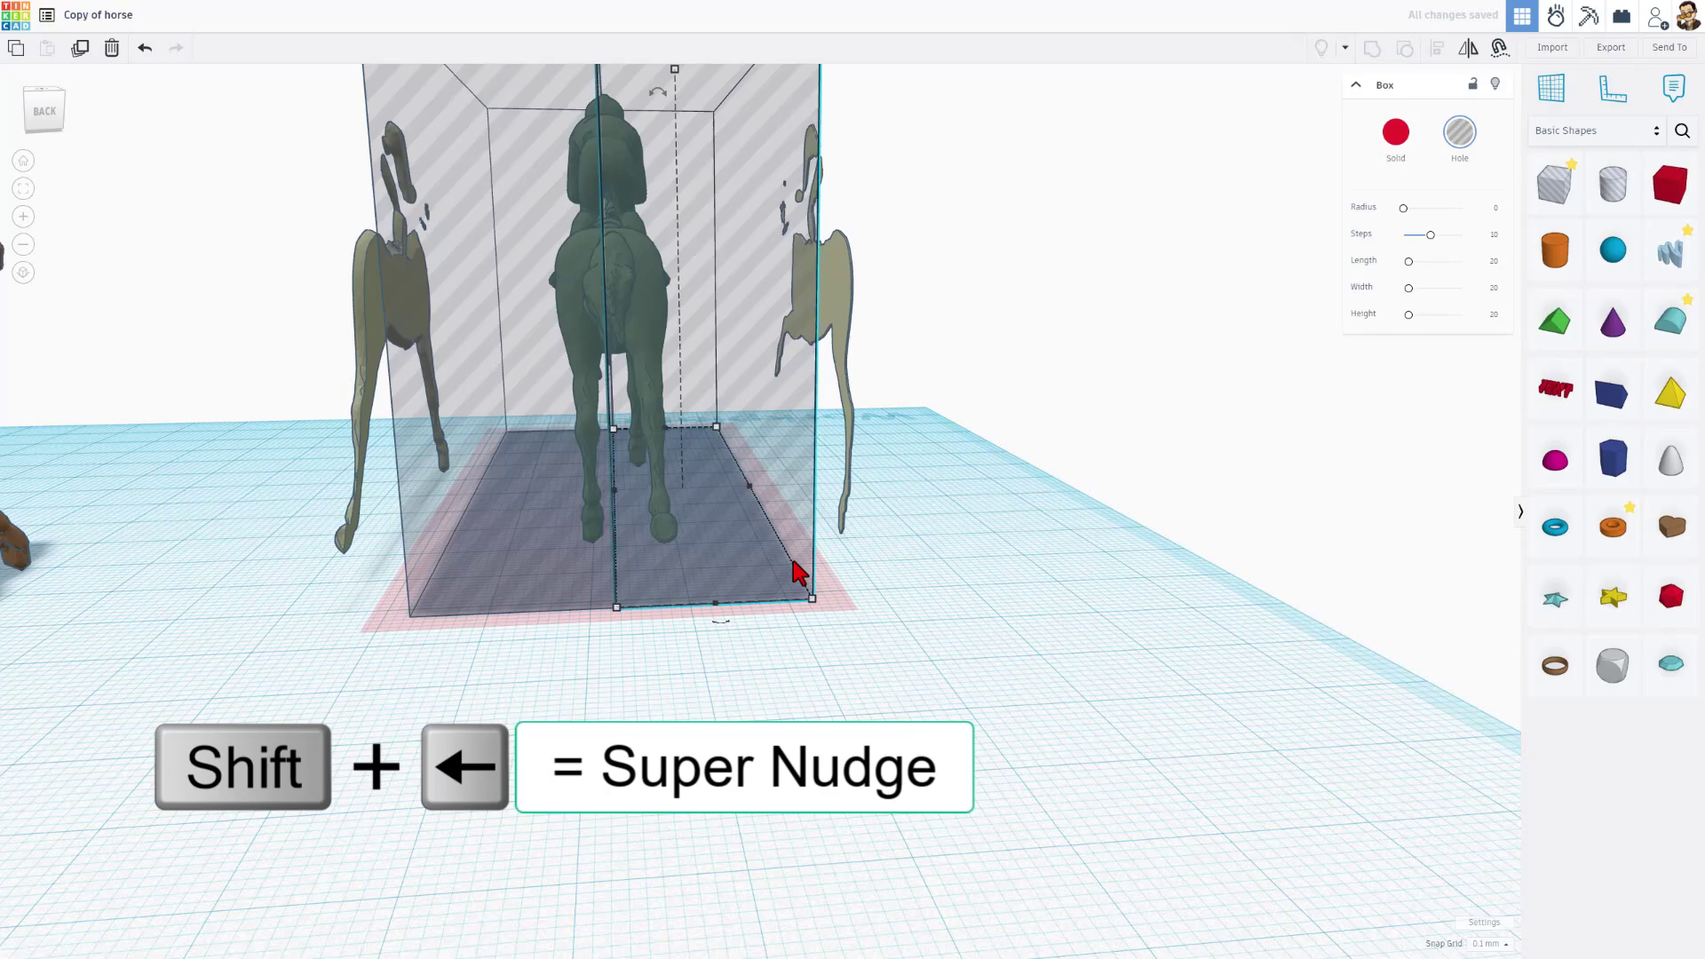
left_click(638, 668)
scroll(636, 593, "up", 5)
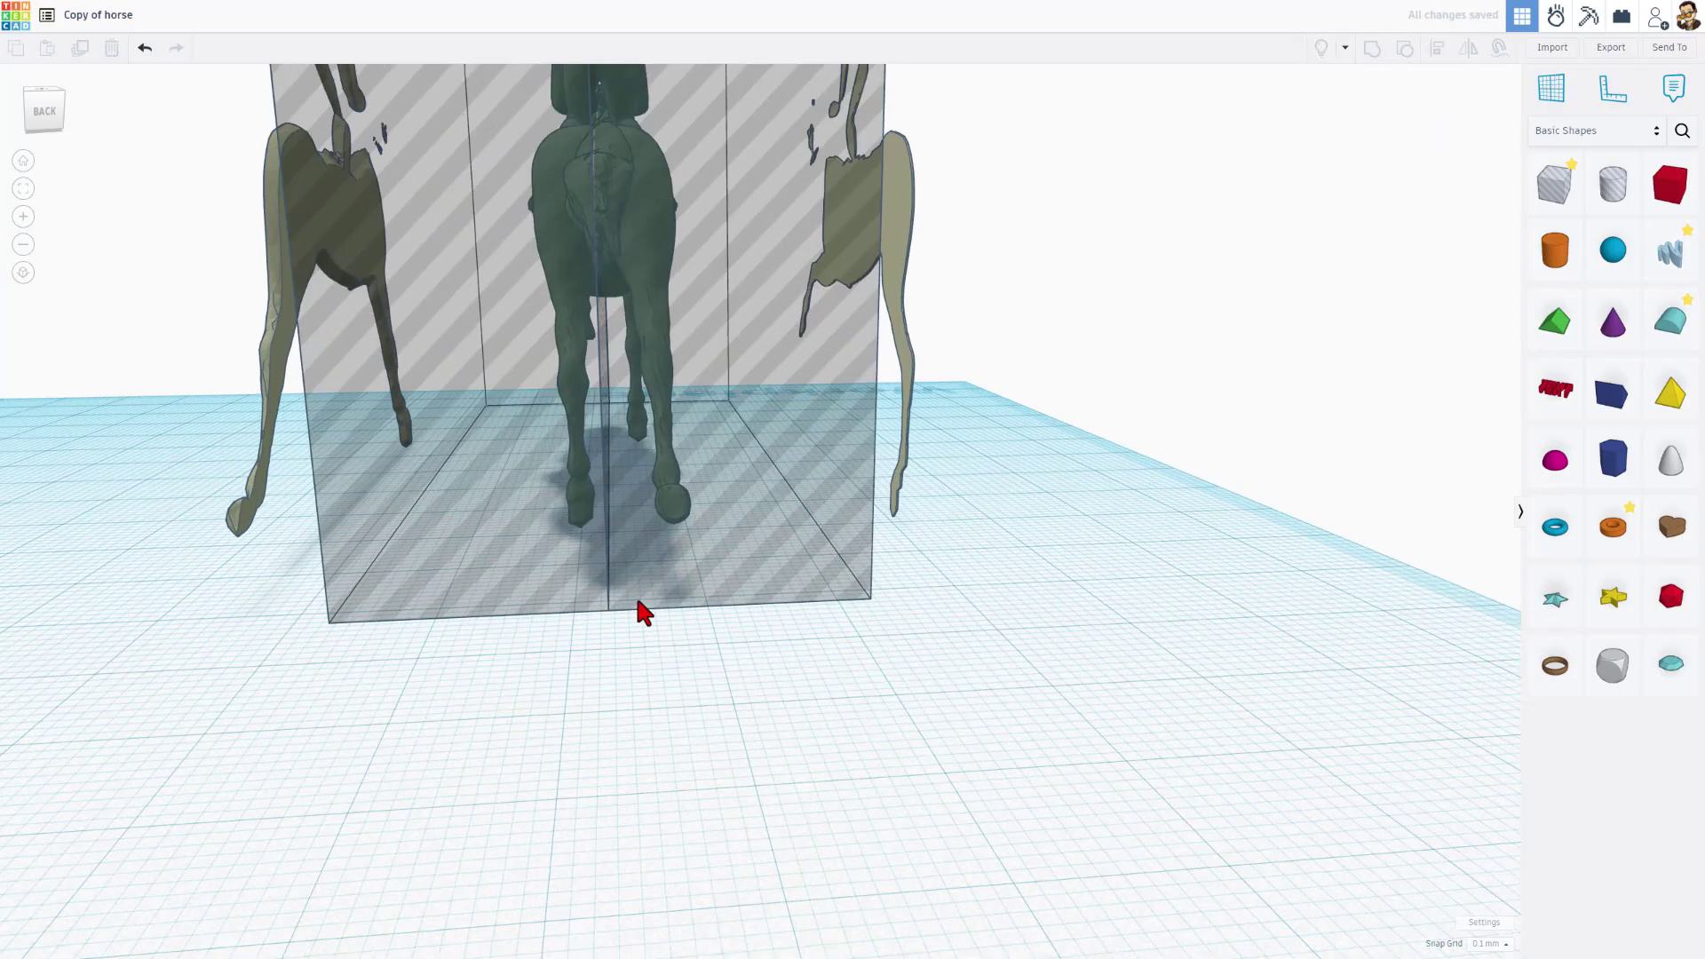
mouse_move(690, 561)
right_mouse_down()
mouse_move(655, 551)
mouse_move(643, 574)
mouse_move(664, 545)
right_mouse_up()
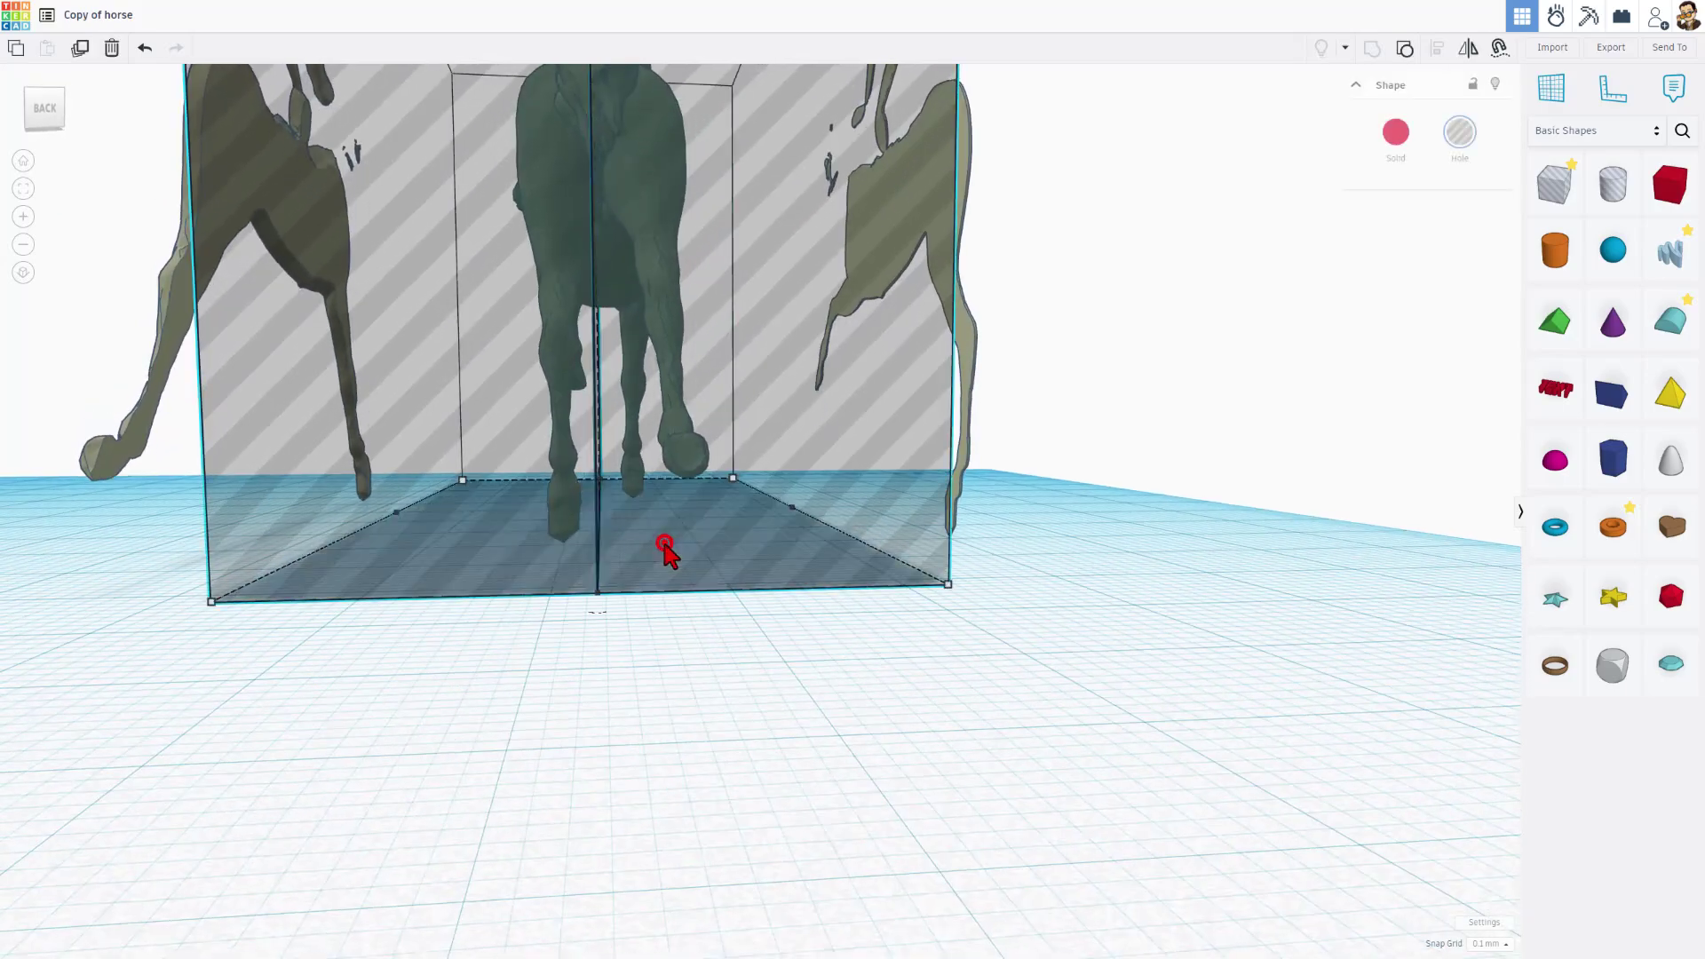
left_click(665, 544)
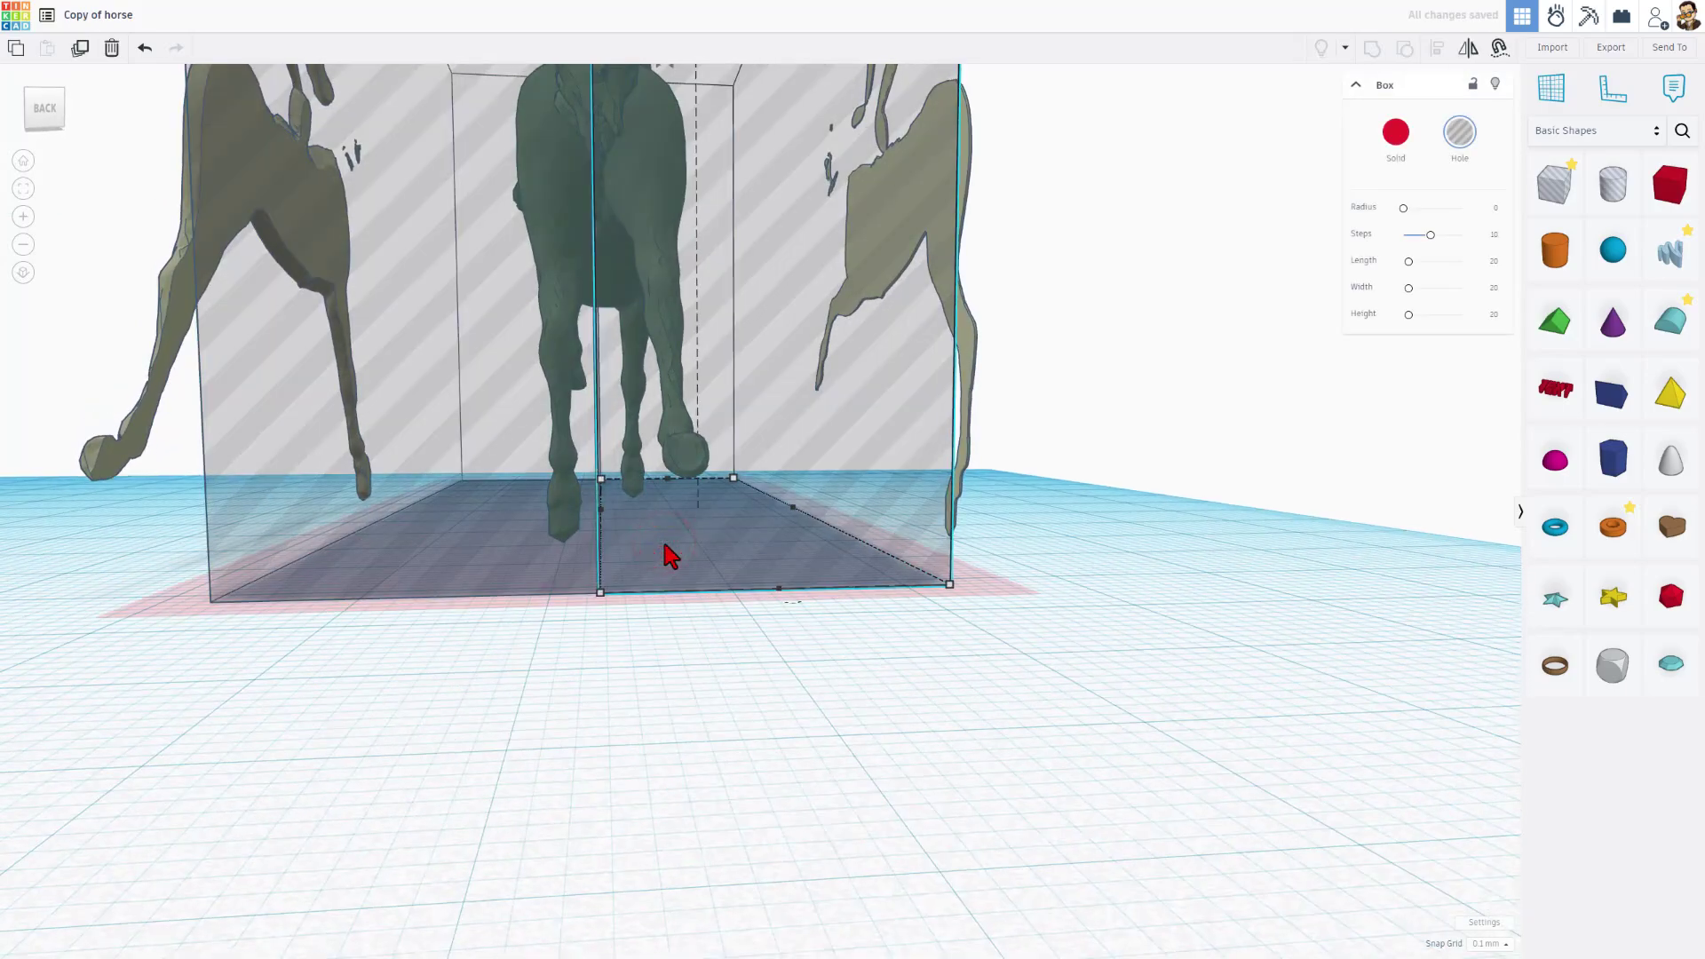
left_click(649, 605)
Nudge the middle horse's hole group slightly sideways to reposition its cutting gap.
right_click_drag(649, 605, 281, 613)
left_click(1053, 701)
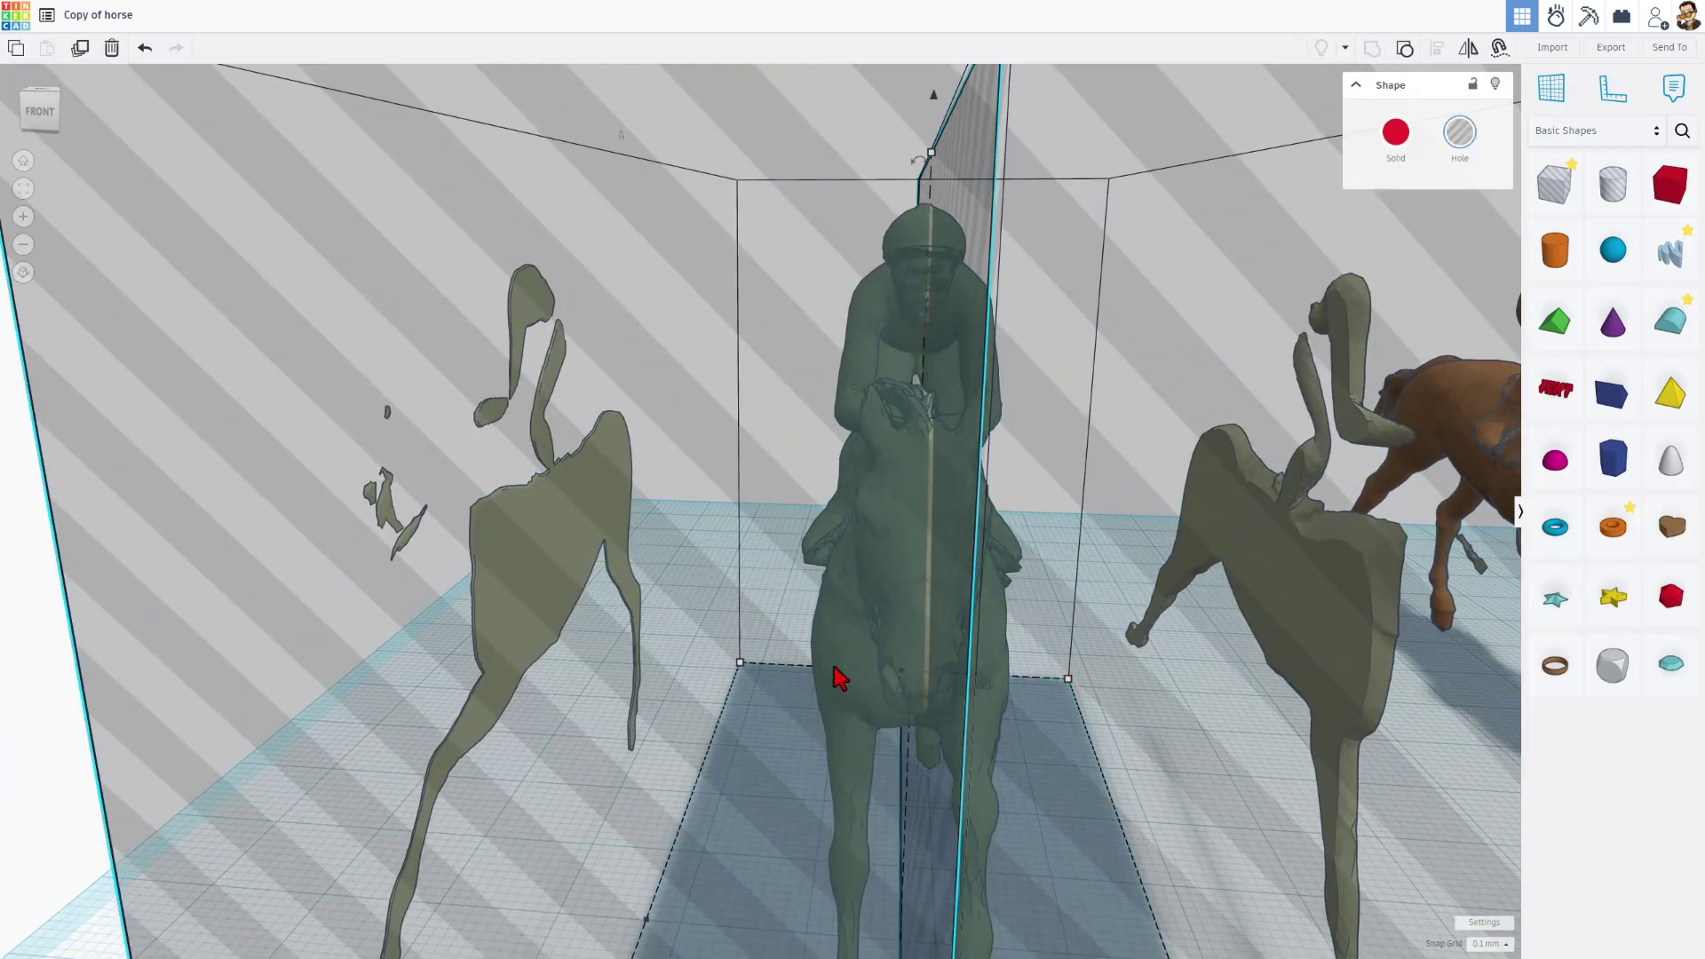
key("Left")
key("Left")
key("Left")
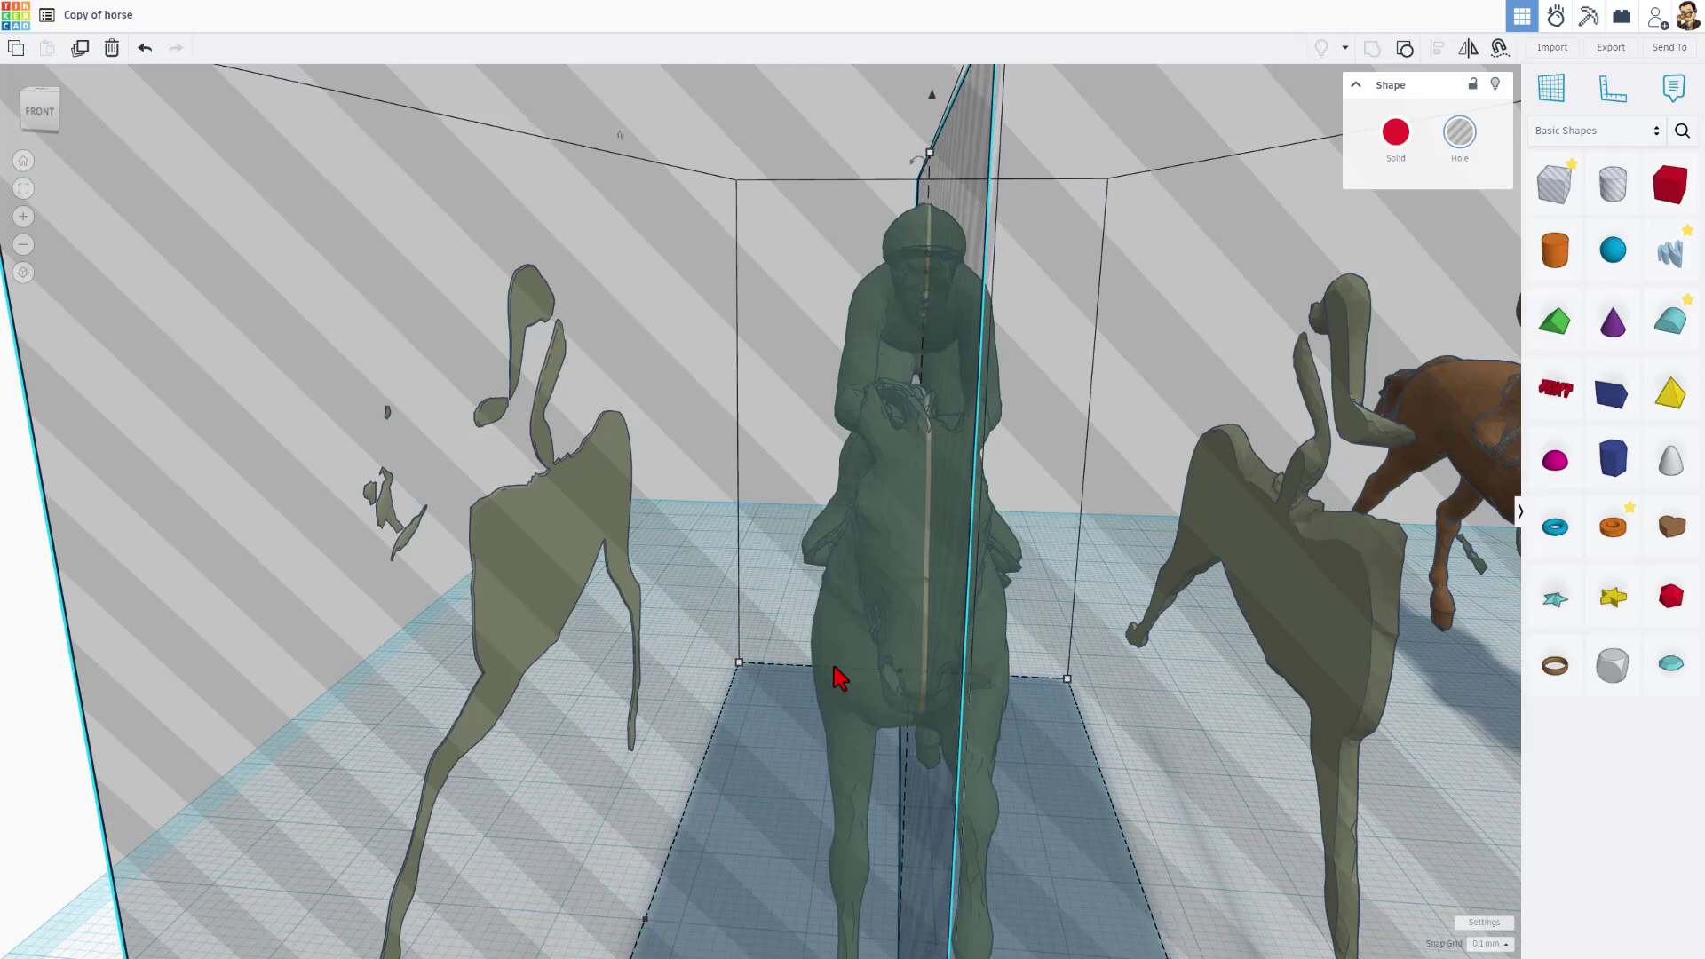
Select the middle horse together with its hole boxes and group them to cut a very thin slice.
right_click_drag(839, 679, 795, 160)
key("ctrl+g")
left_click_drag(814, 149, 860, 384)
key("ctrl+g")
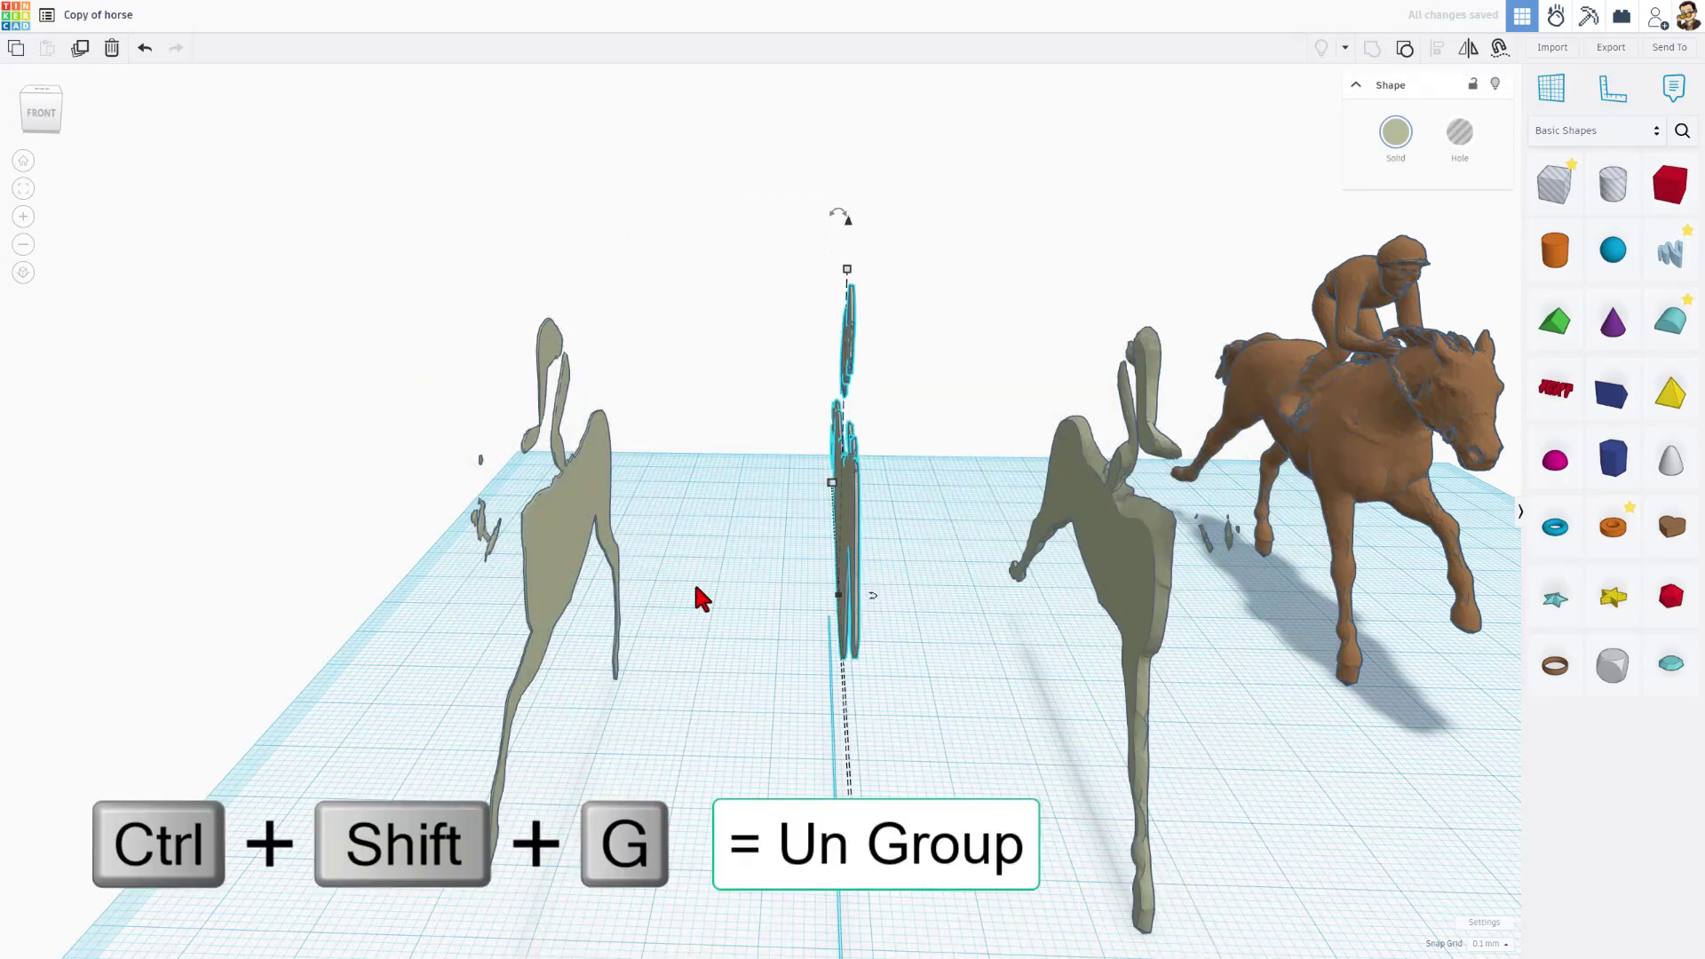
Ungroup the remaining thick slice nearest the full brown horse into its horse and hole boxes.
right_click_drag(694, 579, 940, 504)
left_click(943, 515)
left_click(1403, 48)
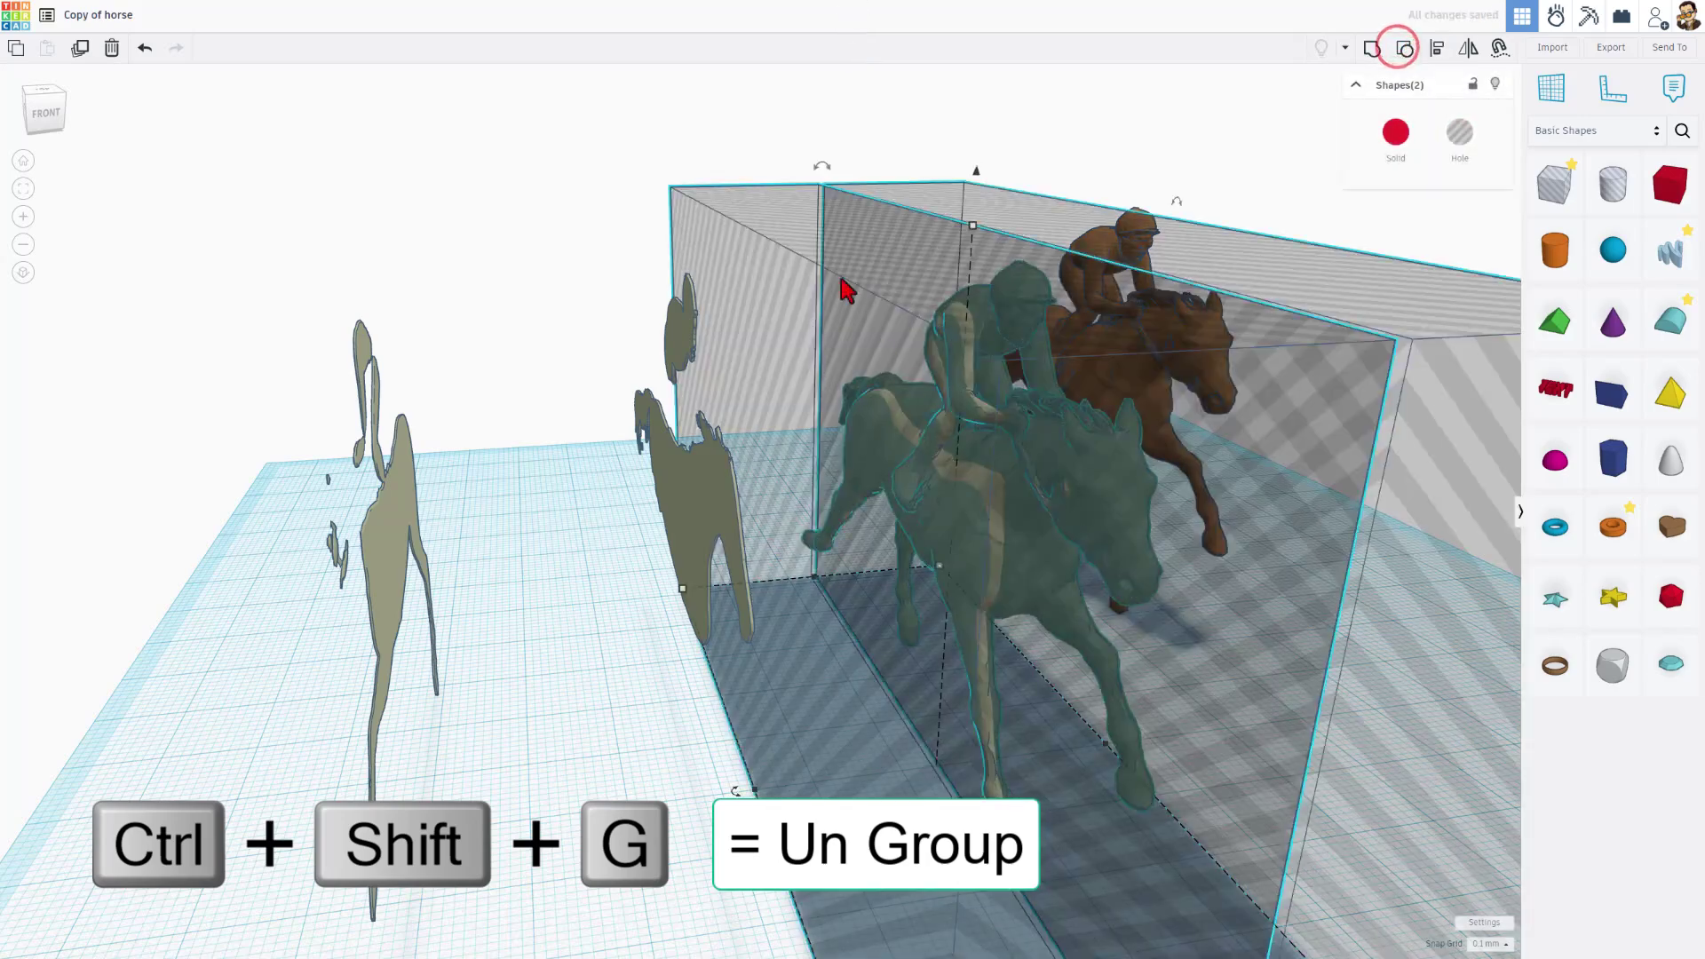
Edit inside this horse's hole group and super-nudge the left-hand box toward the other box to close up the gap.
scroll(982, 533, "down", 5)
right_click_drag(1030, 556, 782, 444)
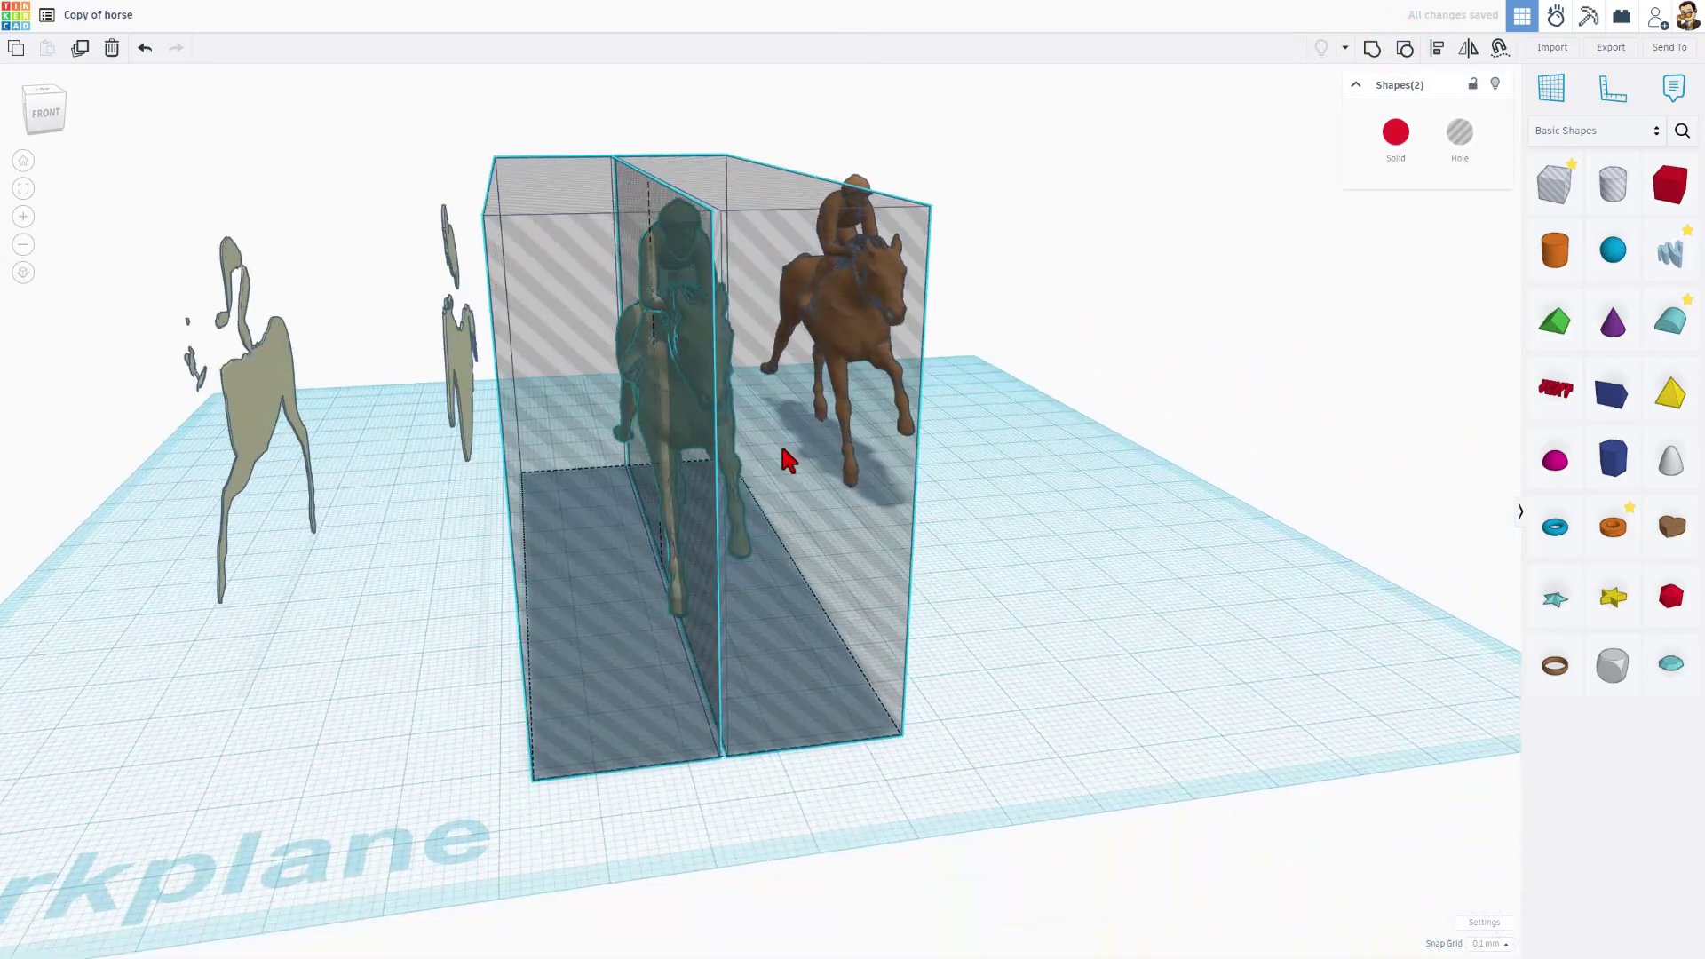
left_click(766, 582)
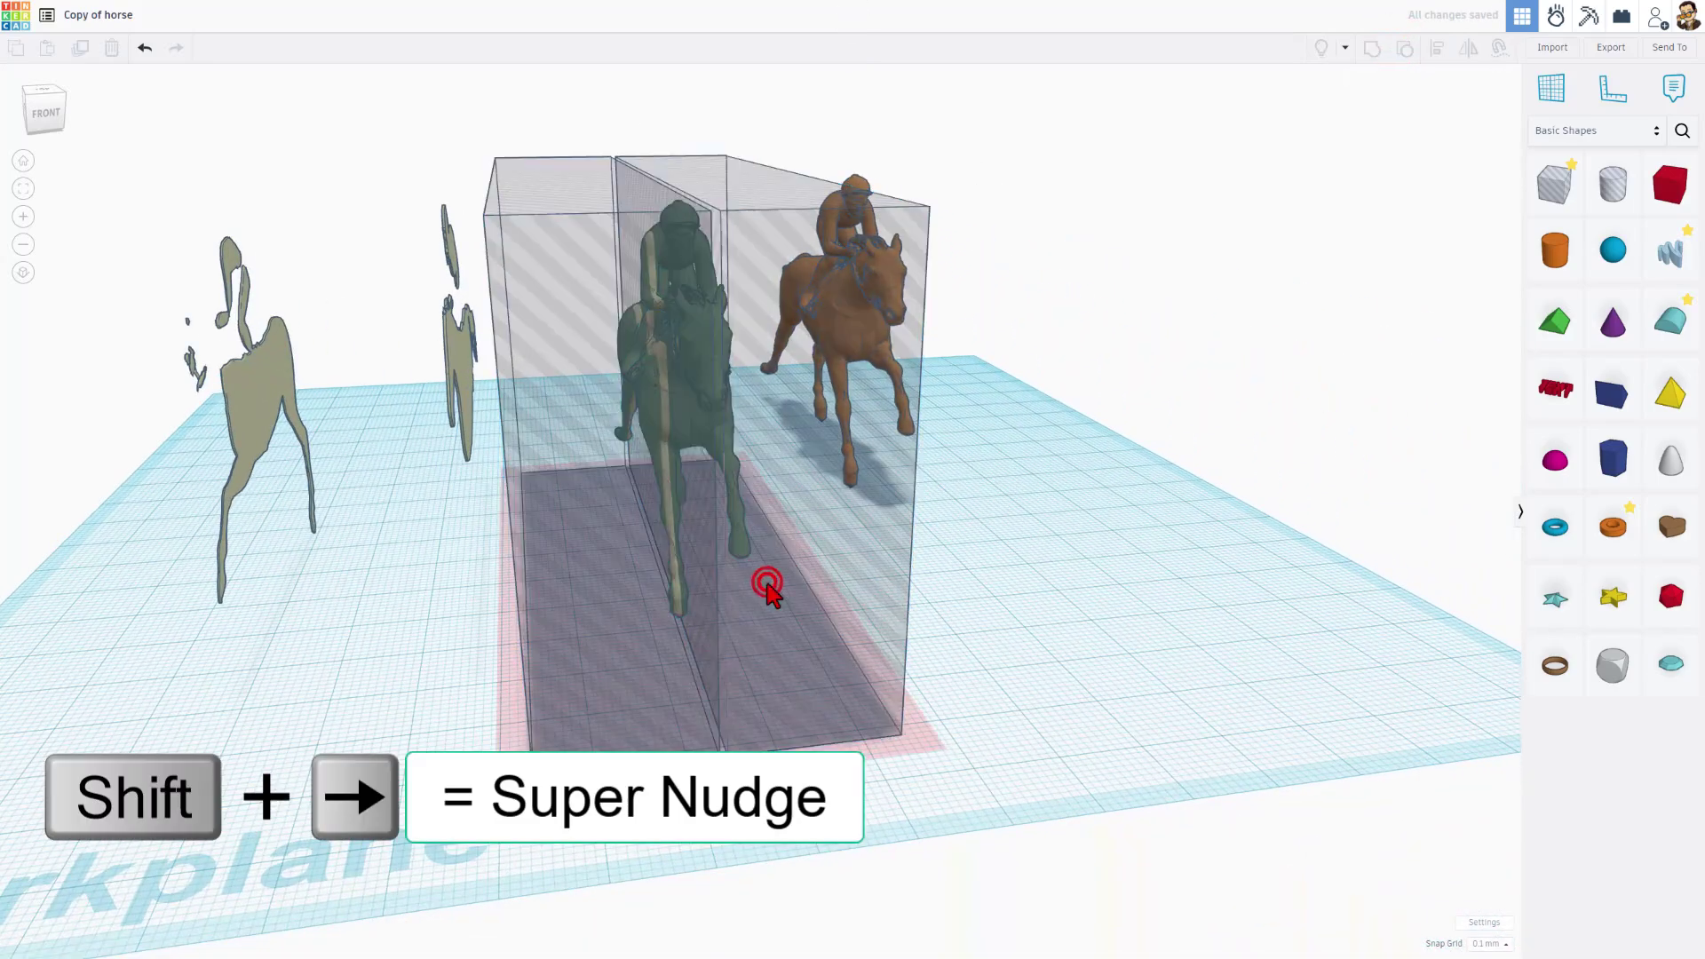
left_click(657, 610)
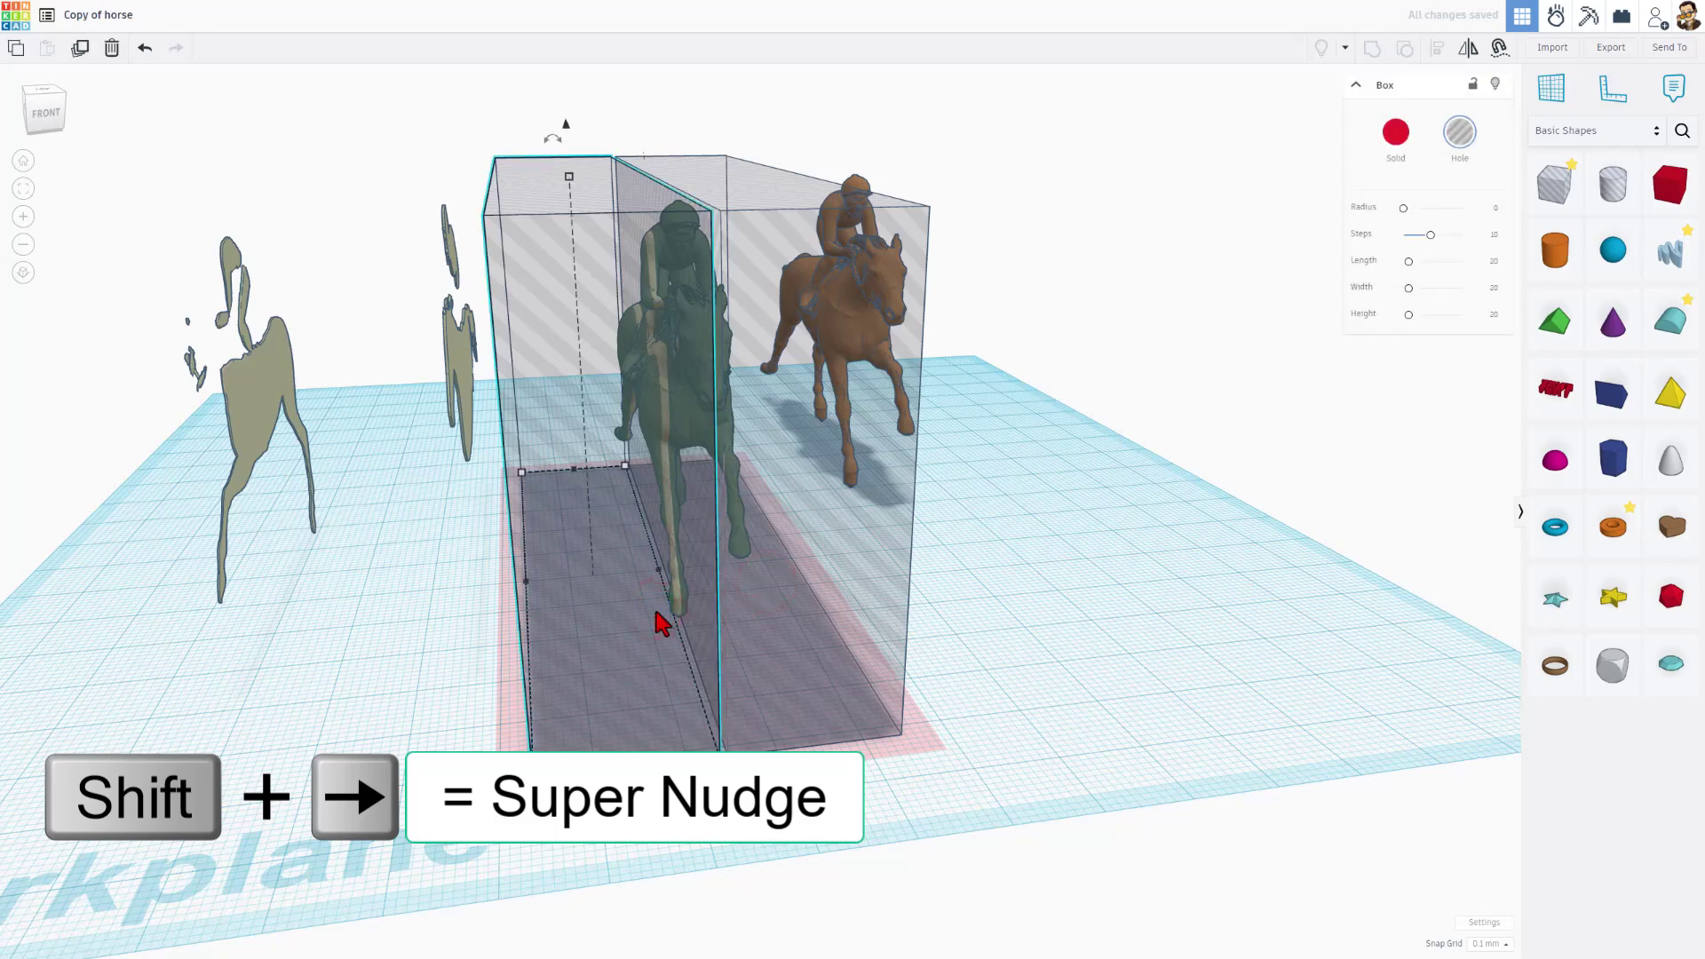
key("shift+Right")
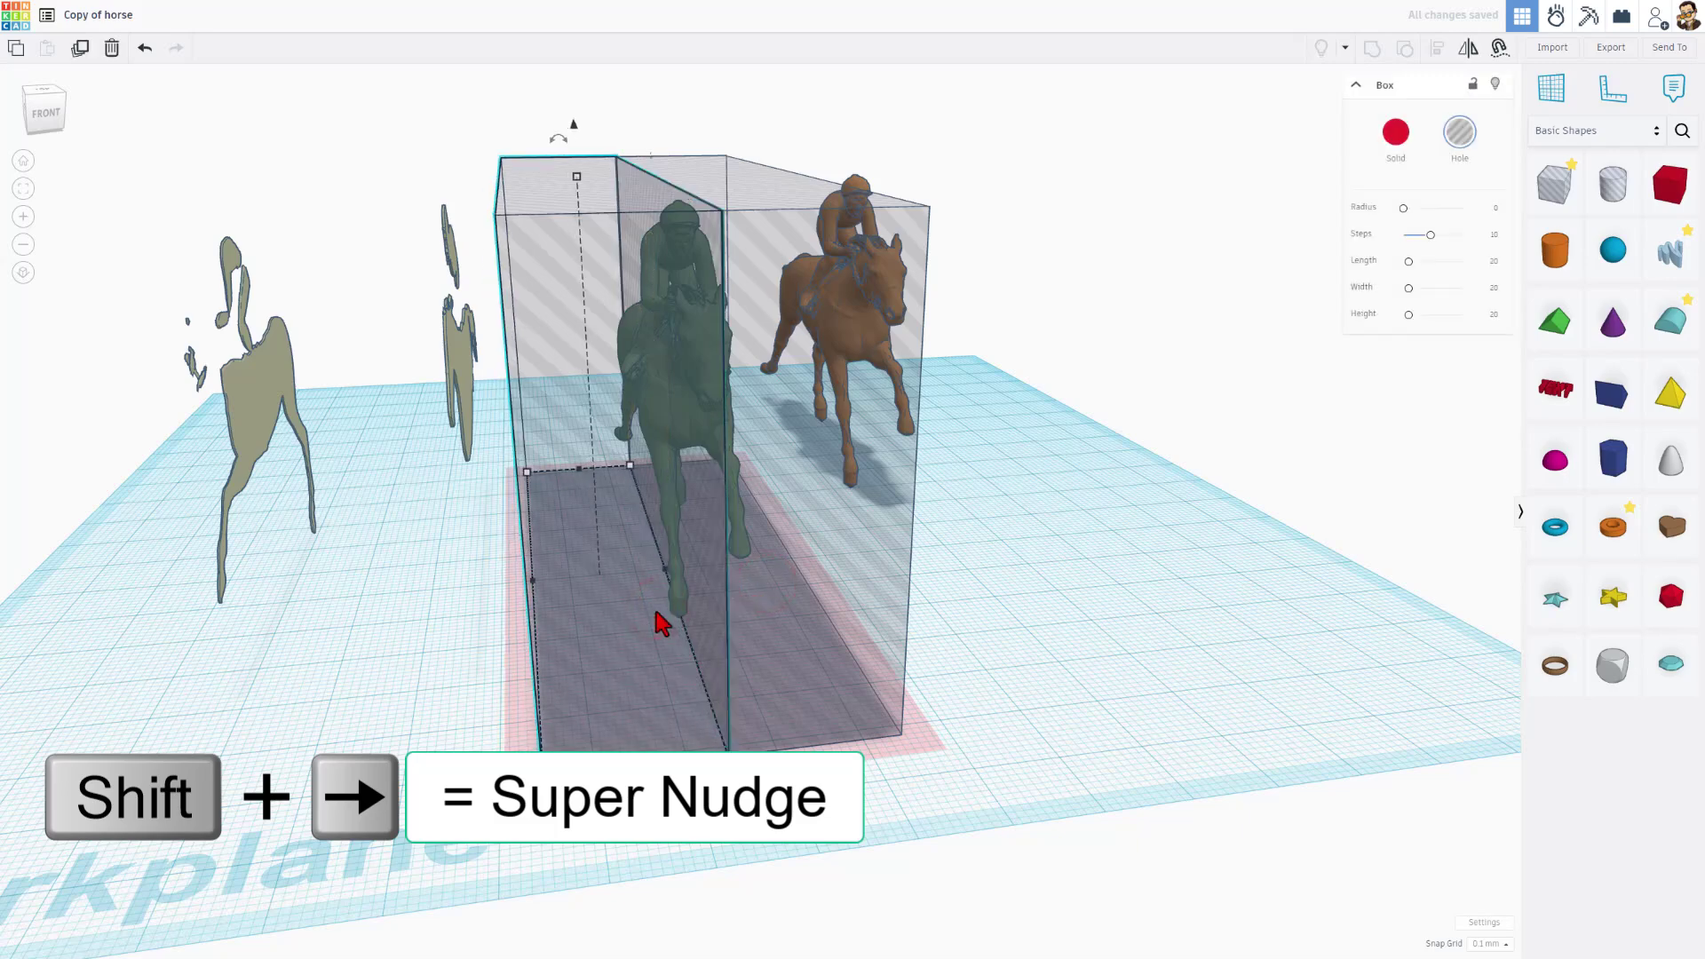
scroll(692, 657, "up", 8)
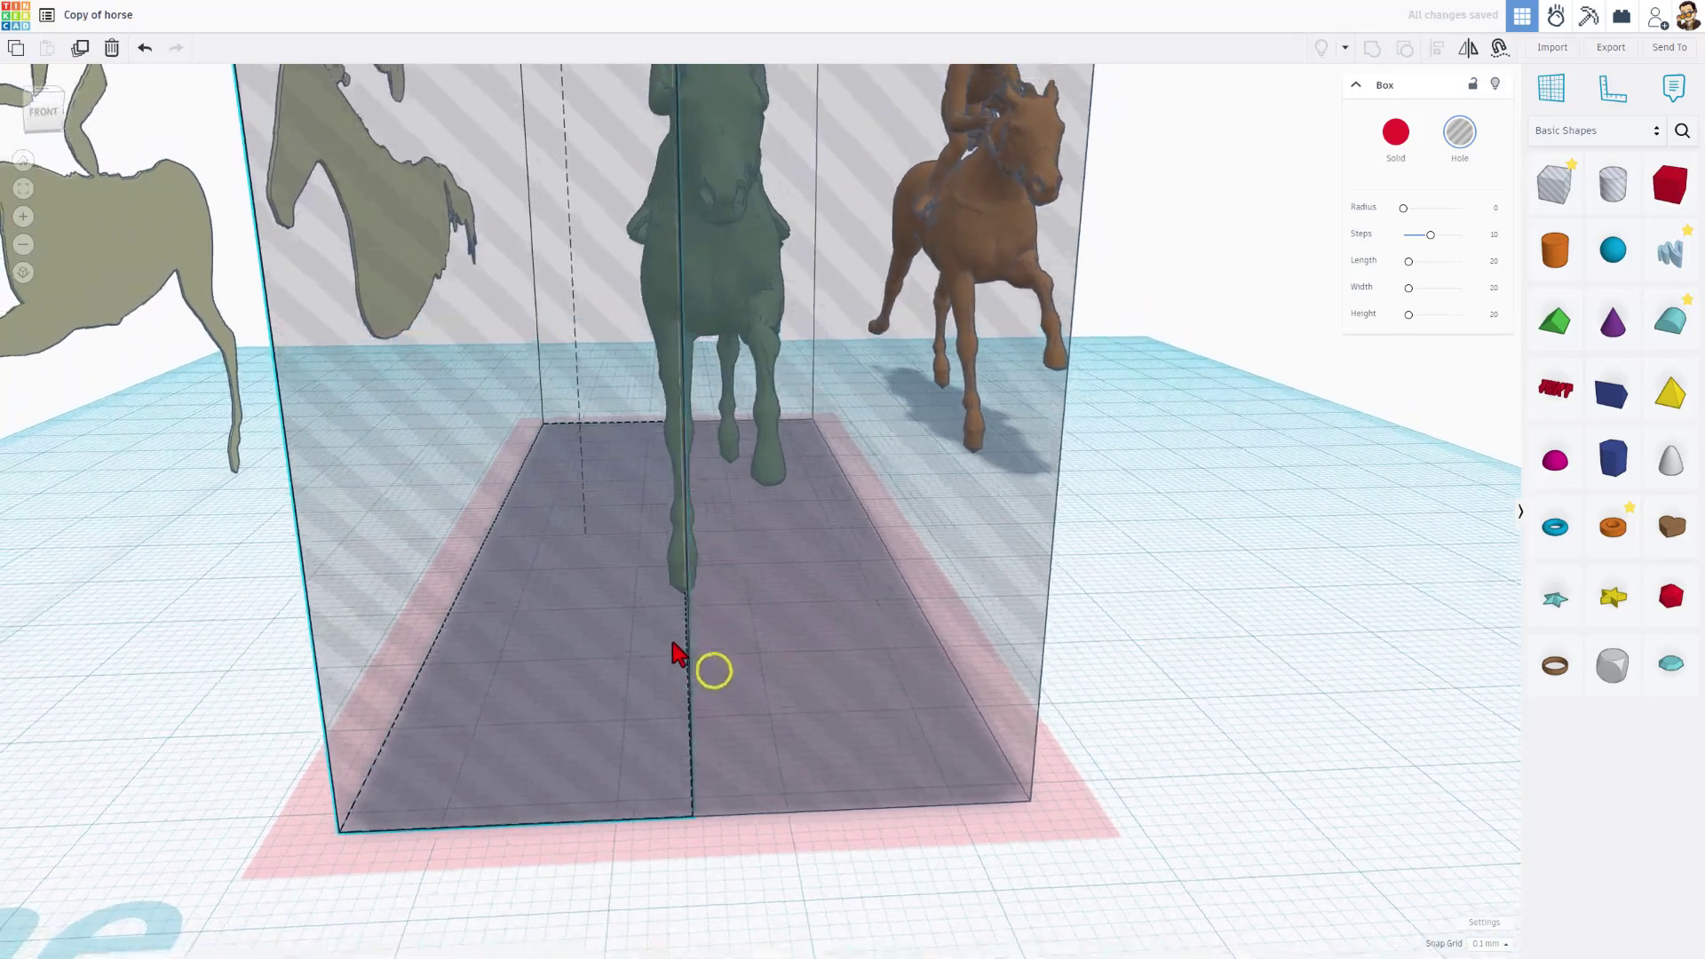
mouse_move(677, 652)
right_mouse_down()
mouse_move(653, 651)
mouse_move(667, 651)
right_mouse_up()
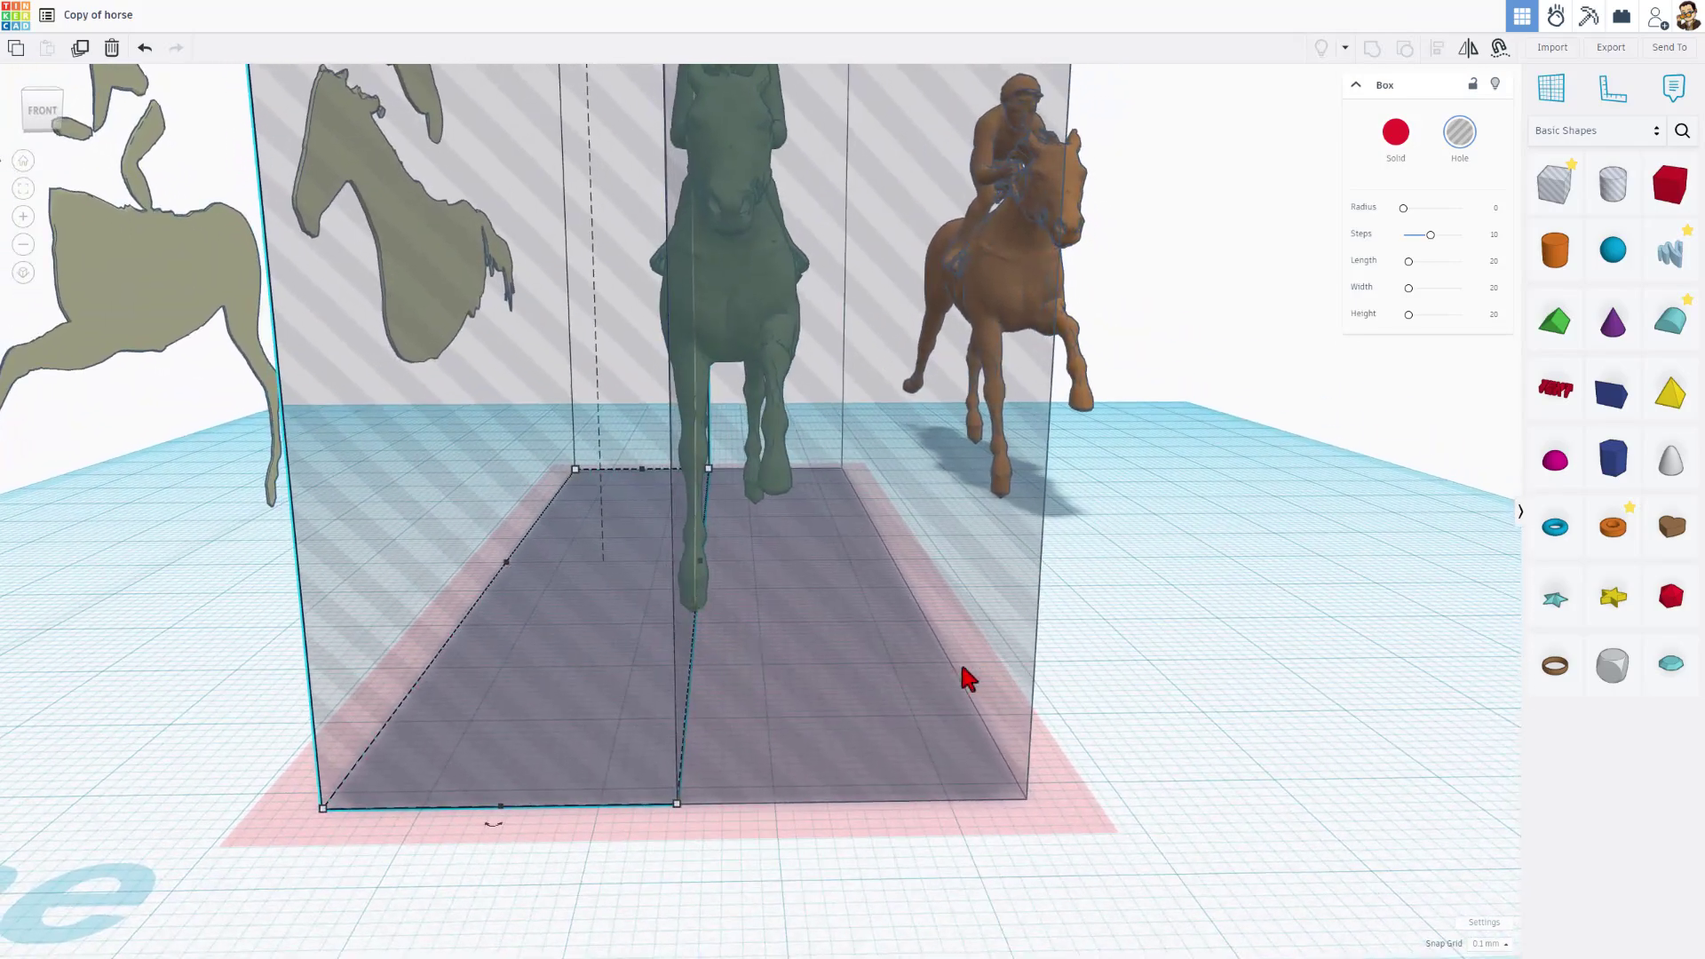
left_click(1139, 740)
Select the ungrouped horse together with its narrowed hole boxes and group them into the third thin slice.
scroll(1137, 739, "down", 3)
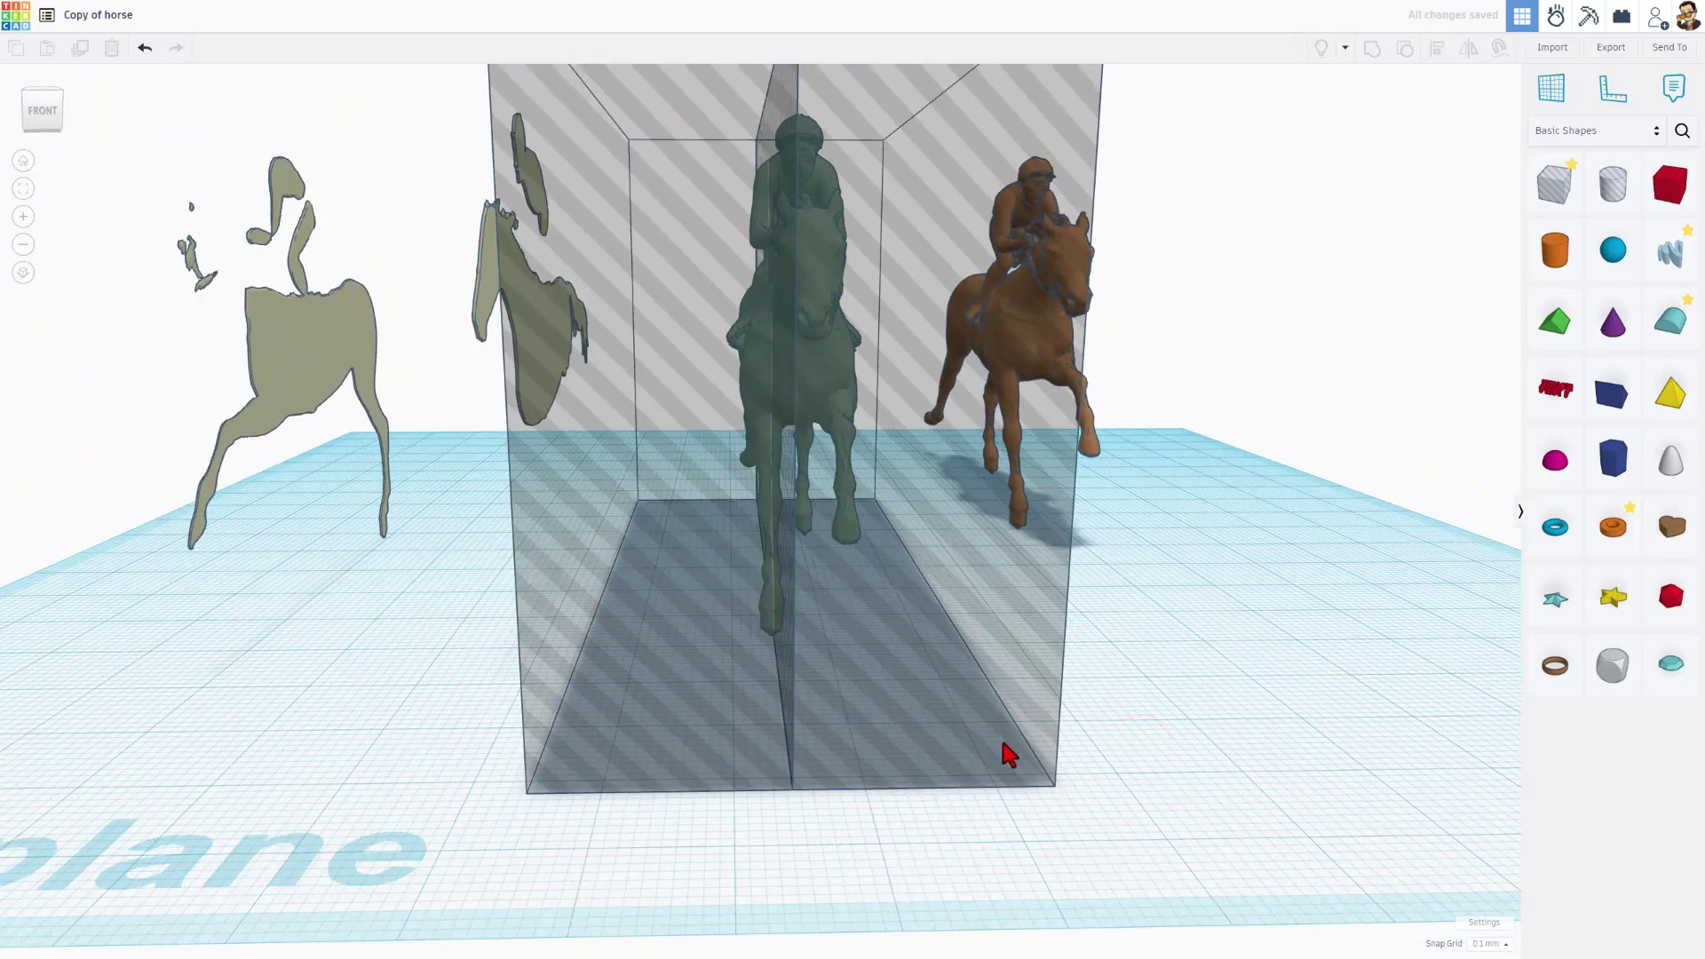
scroll(995, 733, "up", 3)
scroll(970, 715, "up", 5)
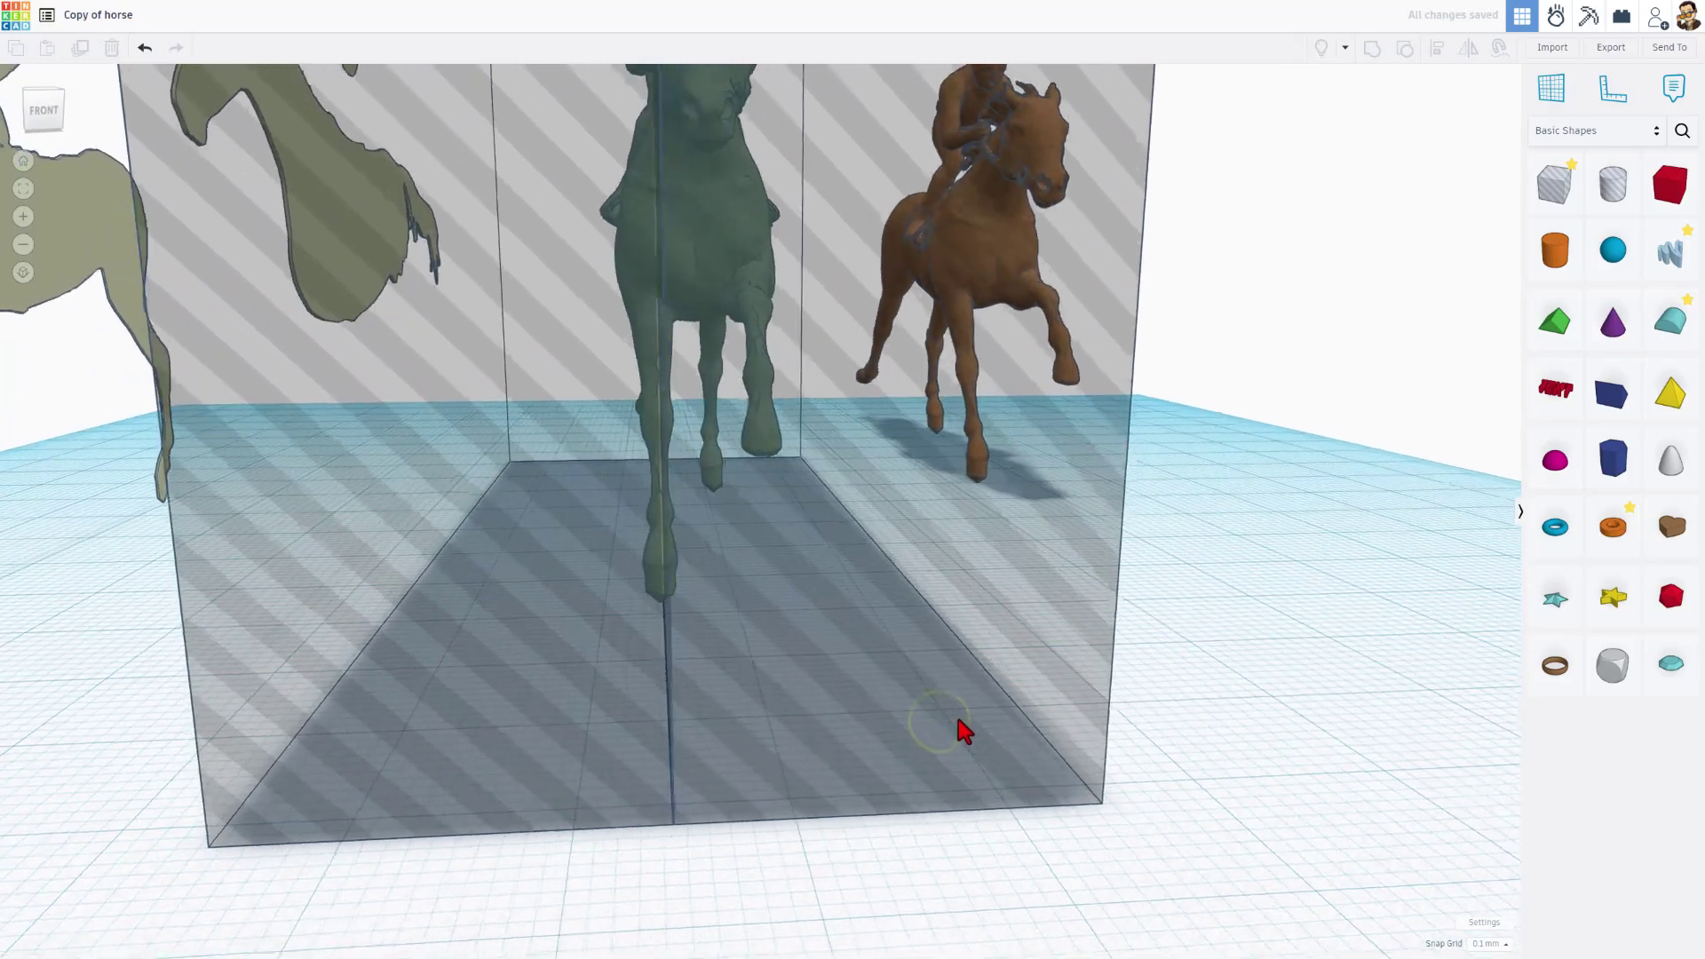
left_click(959, 719)
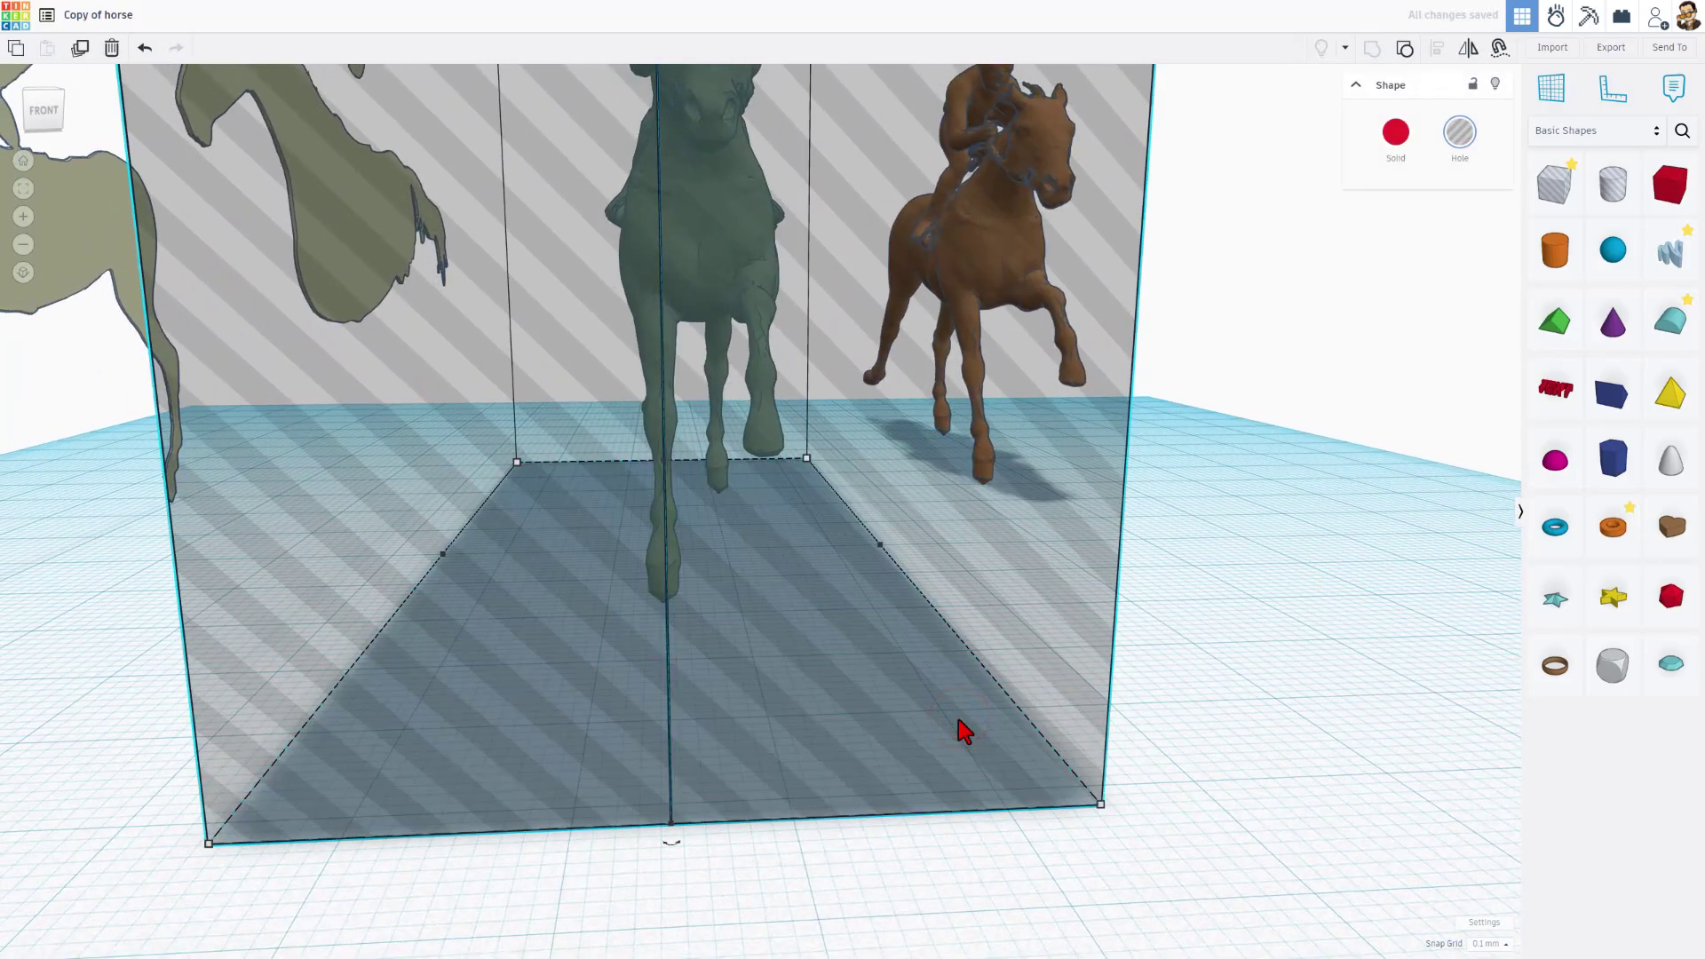
scroll(964, 730, "down", 5)
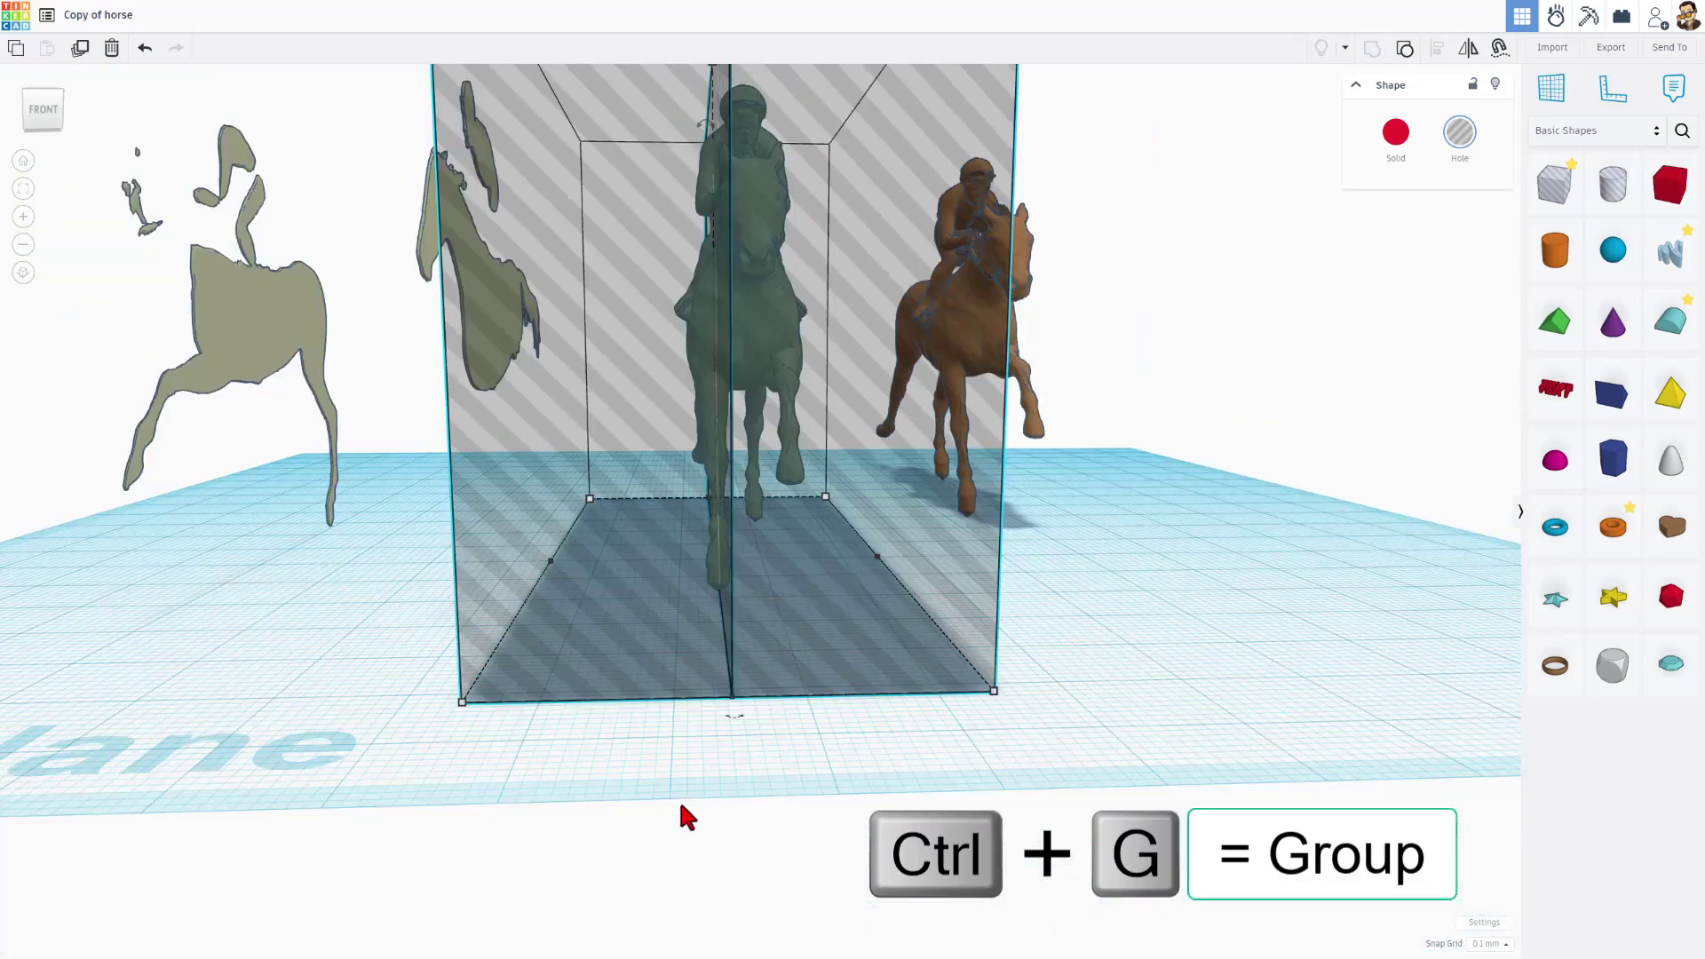
left_click(677, 797)
key("ctrl+a")
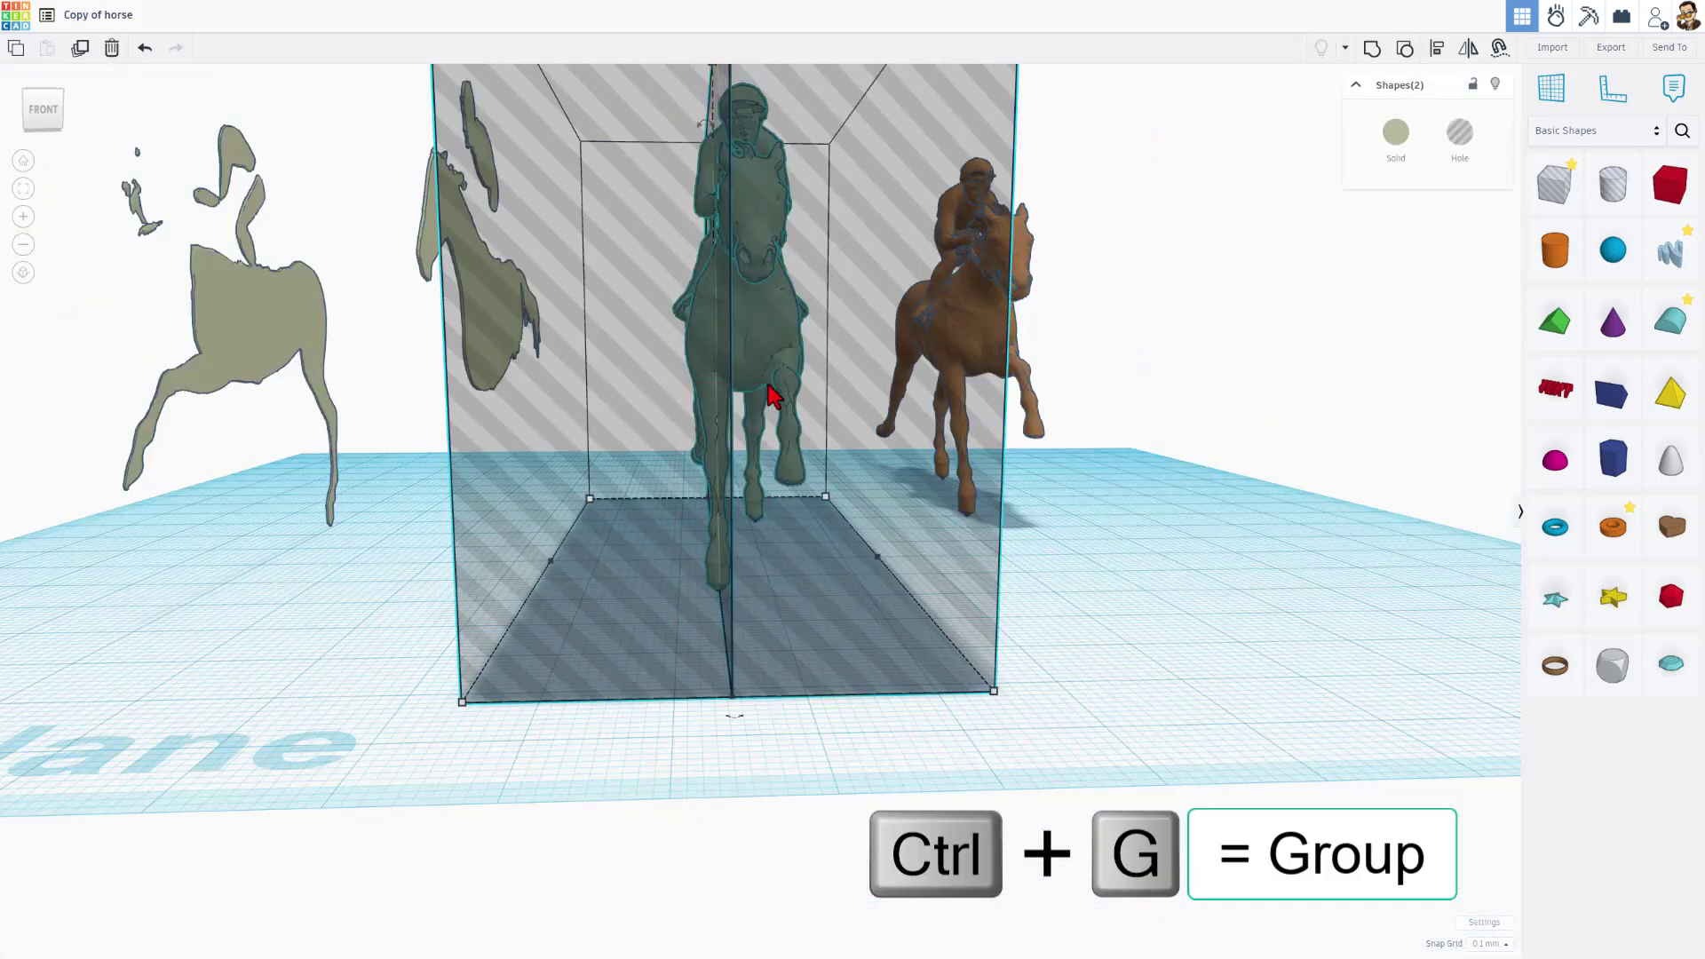
key("ctrl+g")
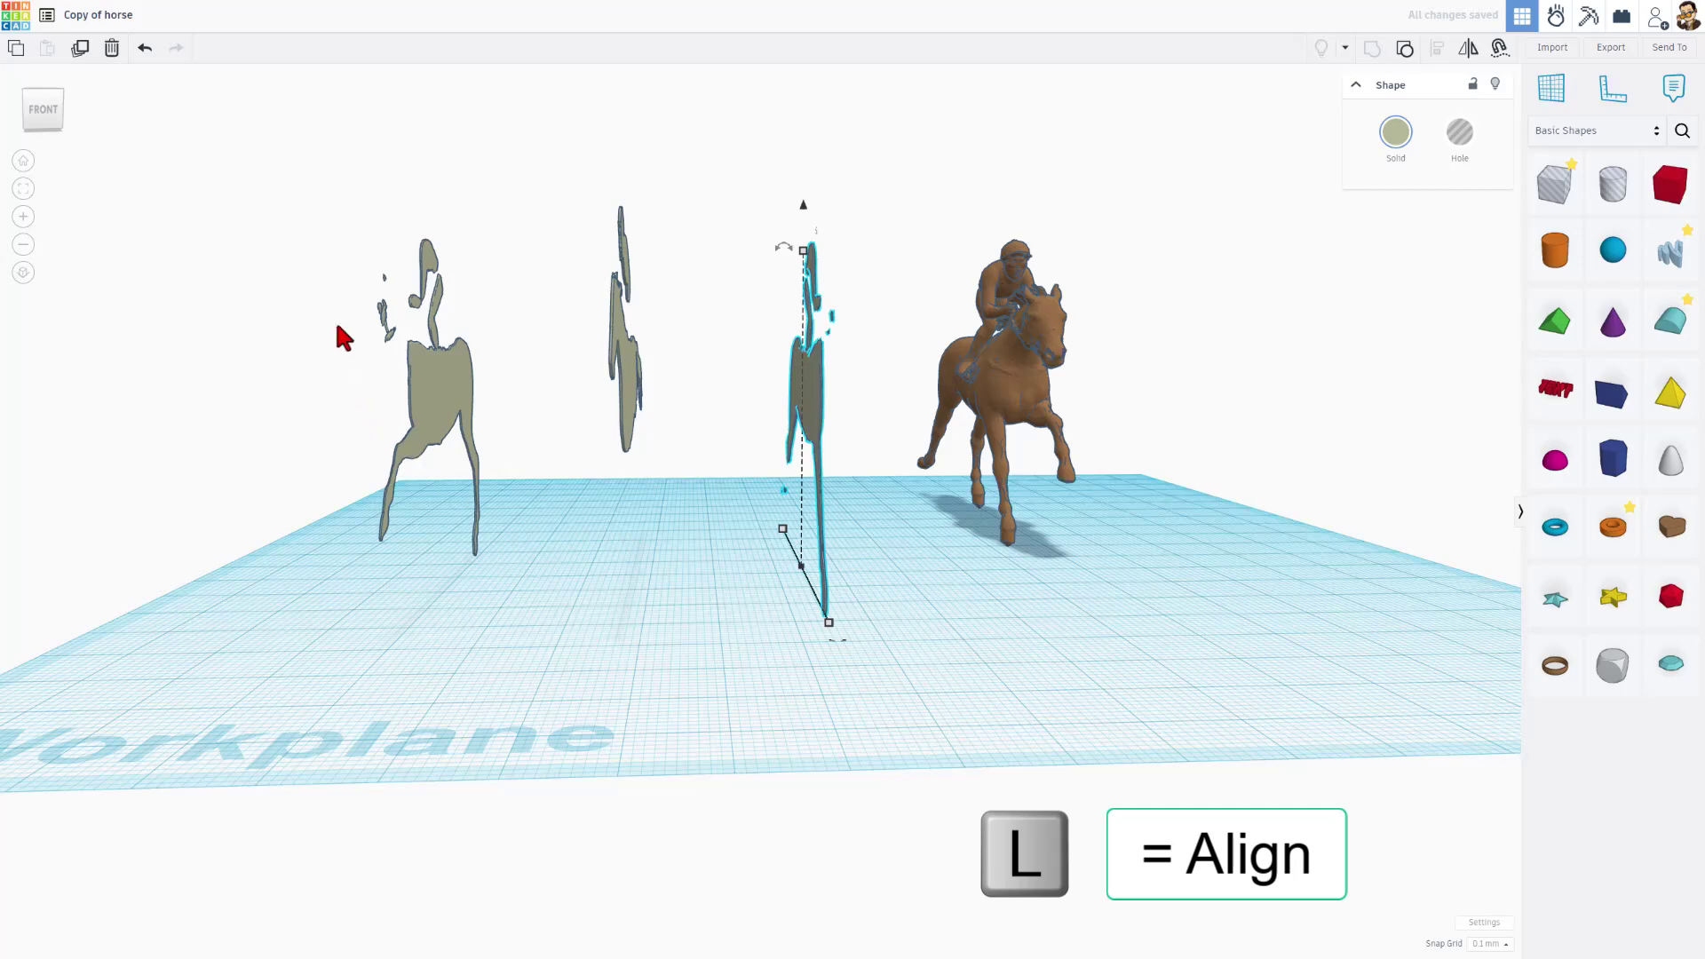
Select all three thin slices and align them so they overlap in one plane.
left_click_drag(336, 313, 829, 558)
key("l")
right_click_drag(818, 560, 521, 868)
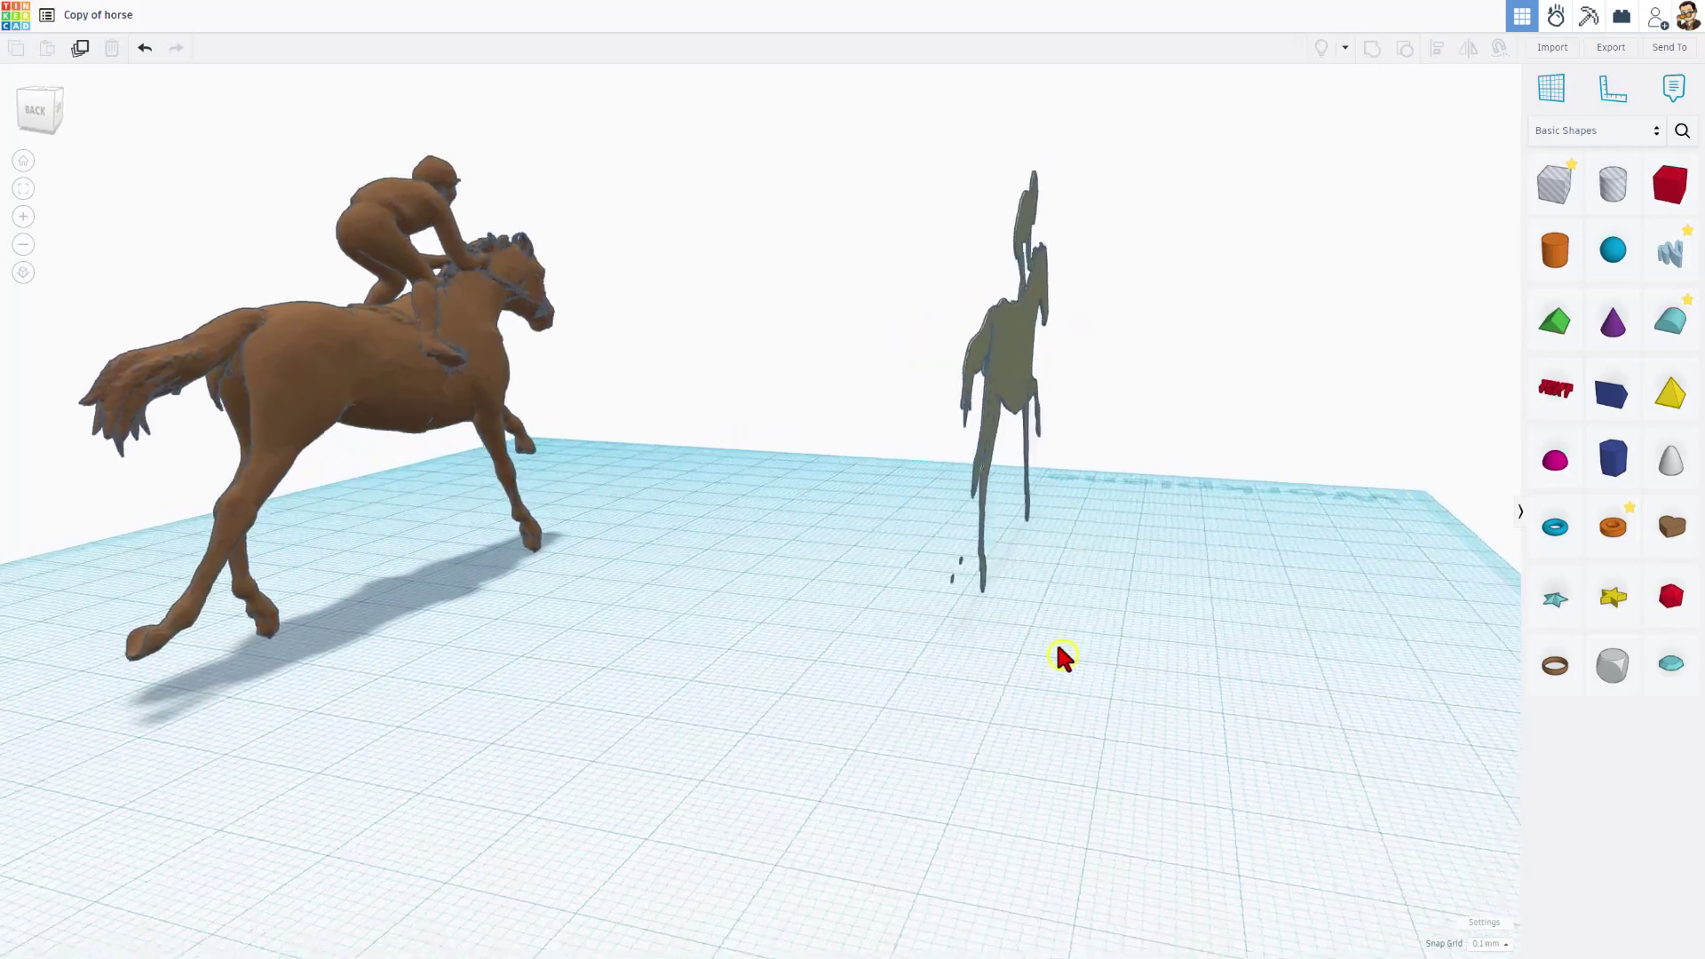
Edit inside one of the overlapping slices and reposition its hole group to cut a different section of the horse.
right_click_drag(1058, 648, 967, 468)
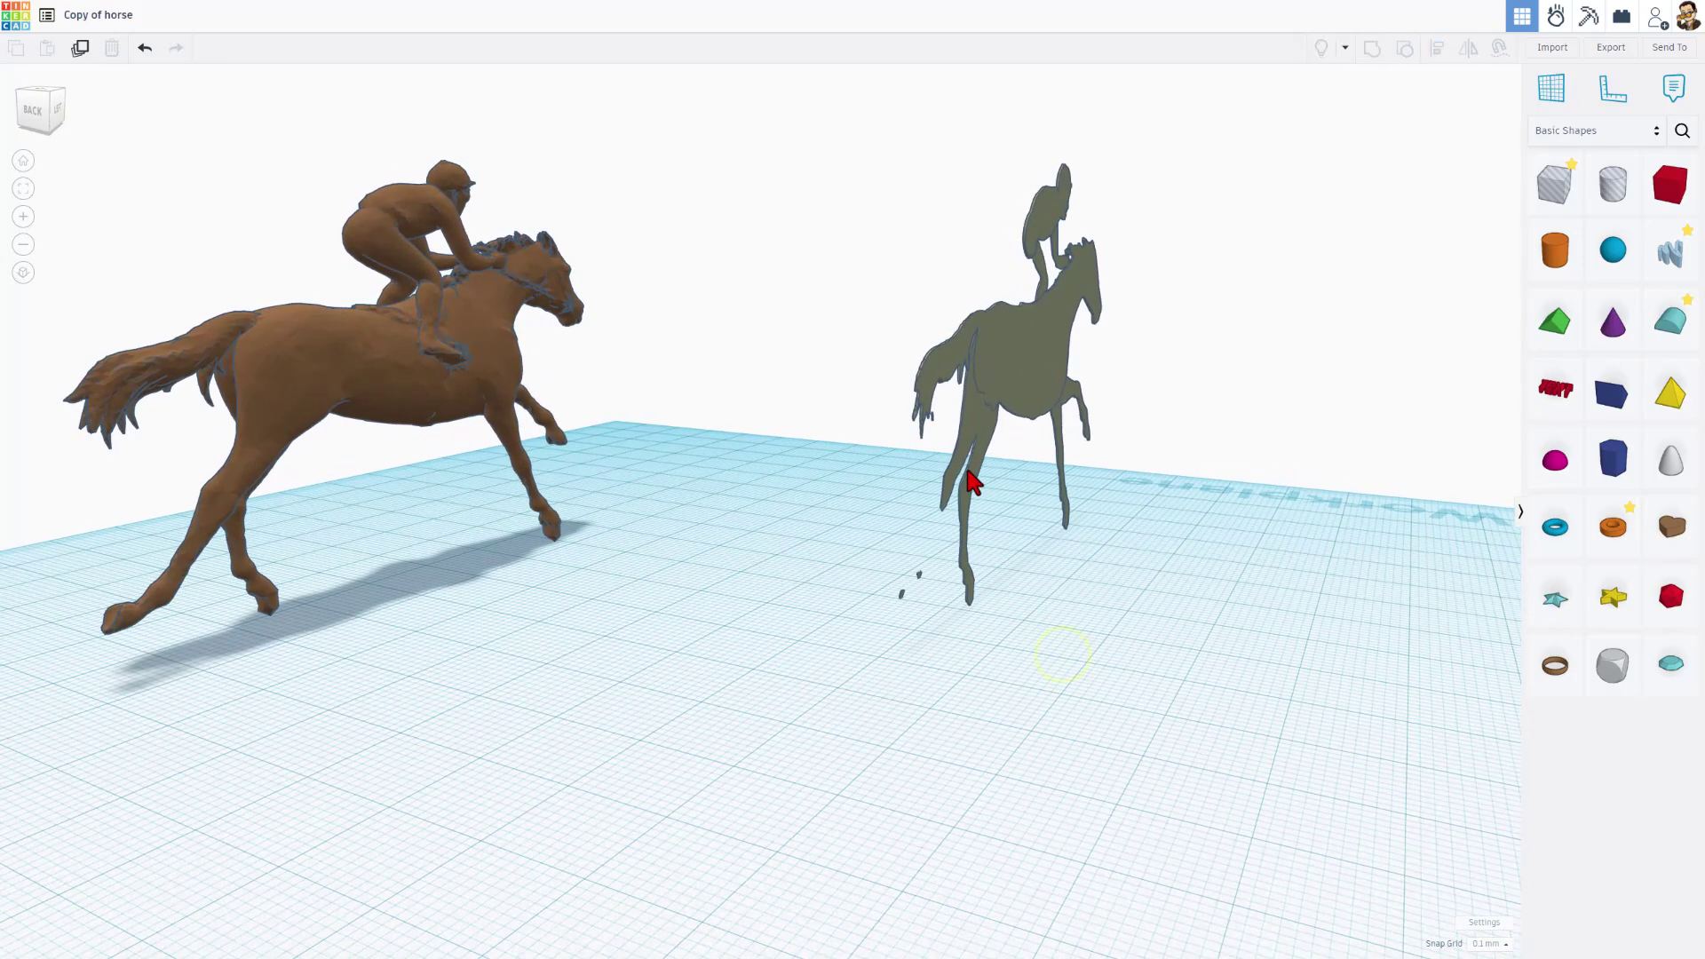
left_click(969, 447)
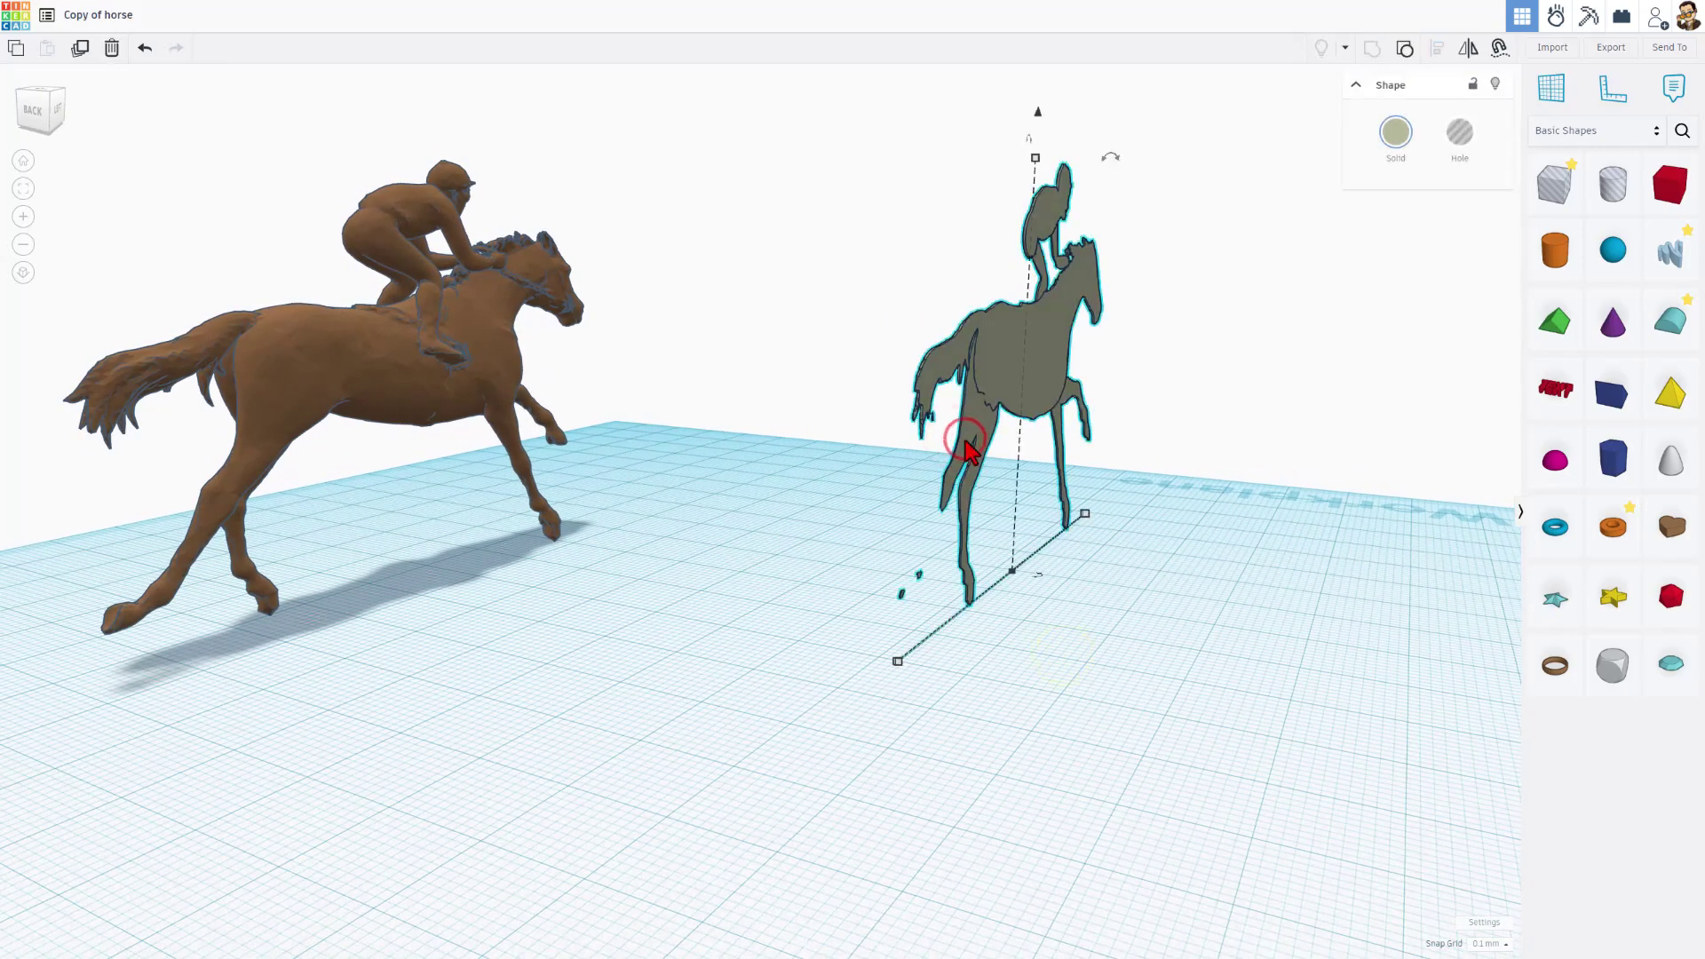
left_click(1409, 48)
left_click(1149, 616)
left_click(969, 447)
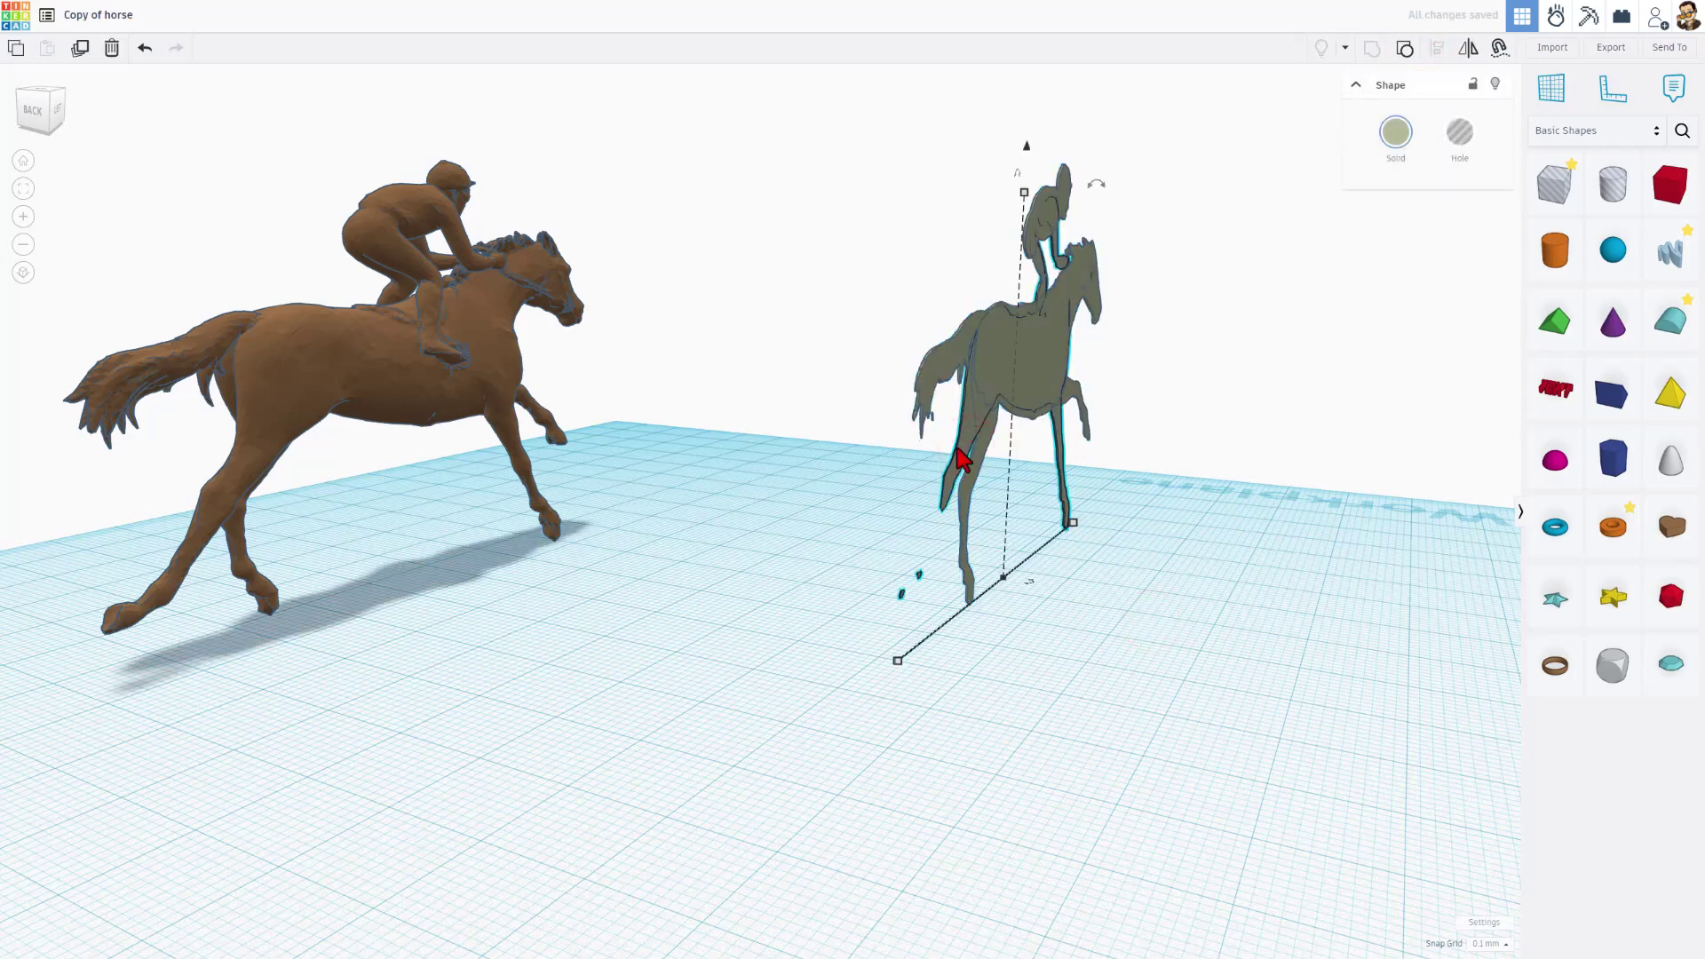
left_click(956, 448)
right_click_drag(964, 597, 1010, 561)
left_click(1017, 614)
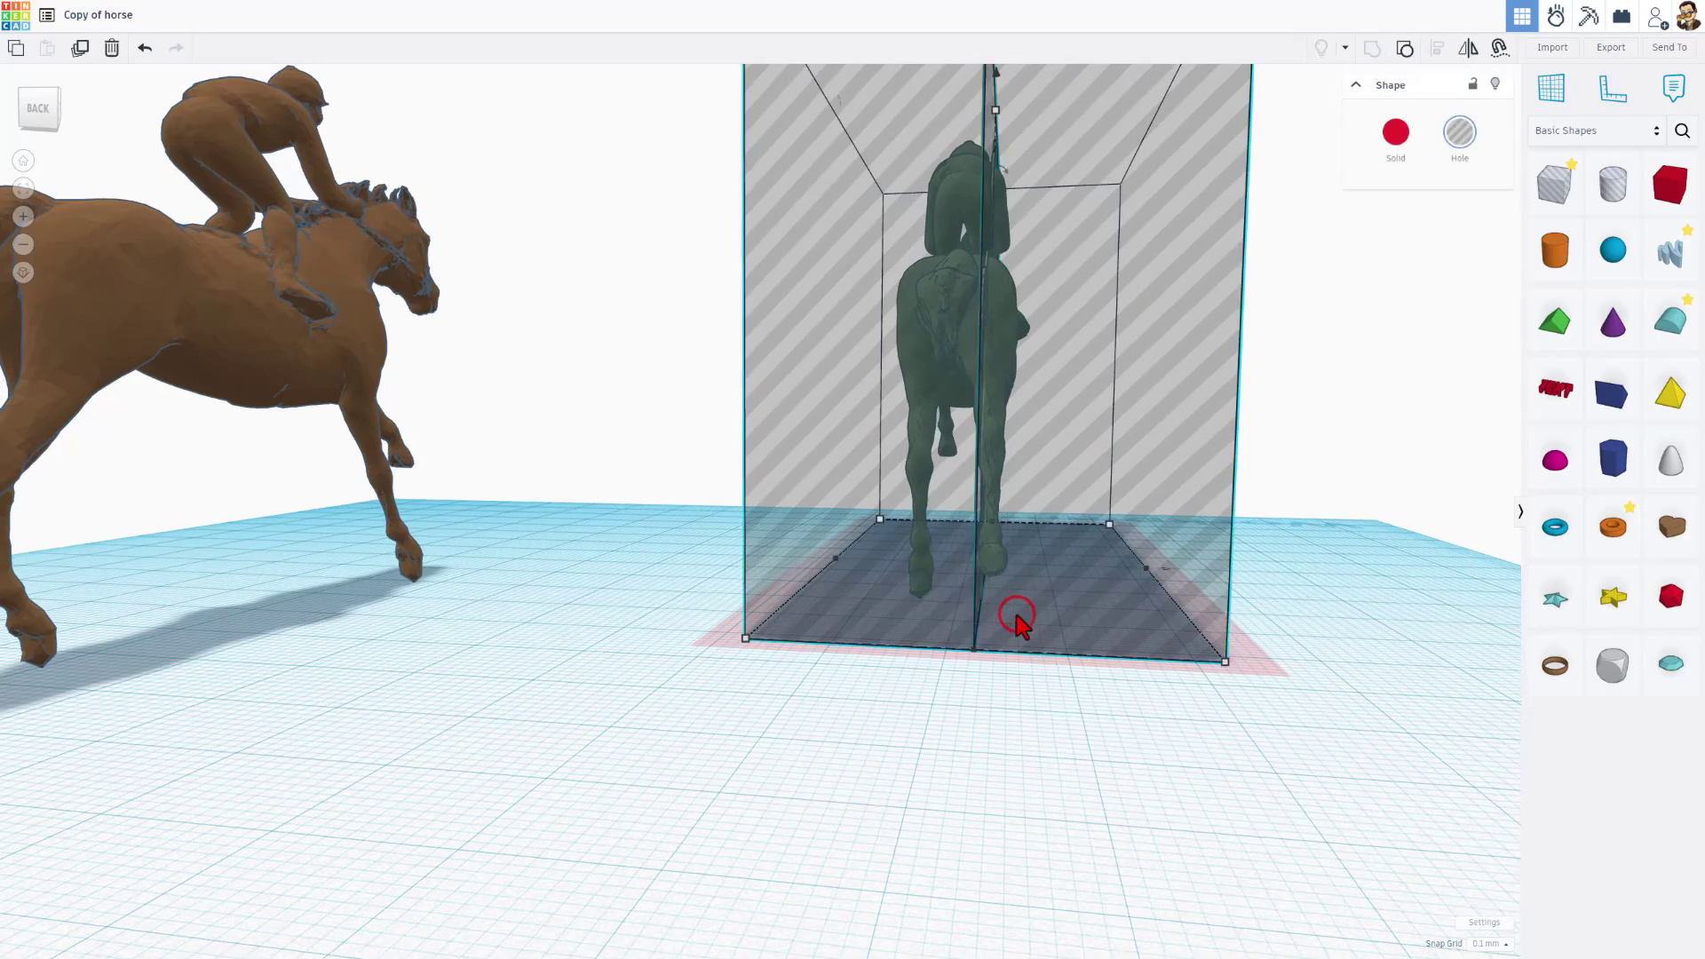
mouse_move(1023, 627)
right_mouse_down()
mouse_move(971, 582)
mouse_move(689, 651)
mouse_move(158, 606)
mouse_move(743, 679)
mouse_move(1047, 651)
mouse_move(1024, 642)
right_mouse_up()
left_click(981, 804)
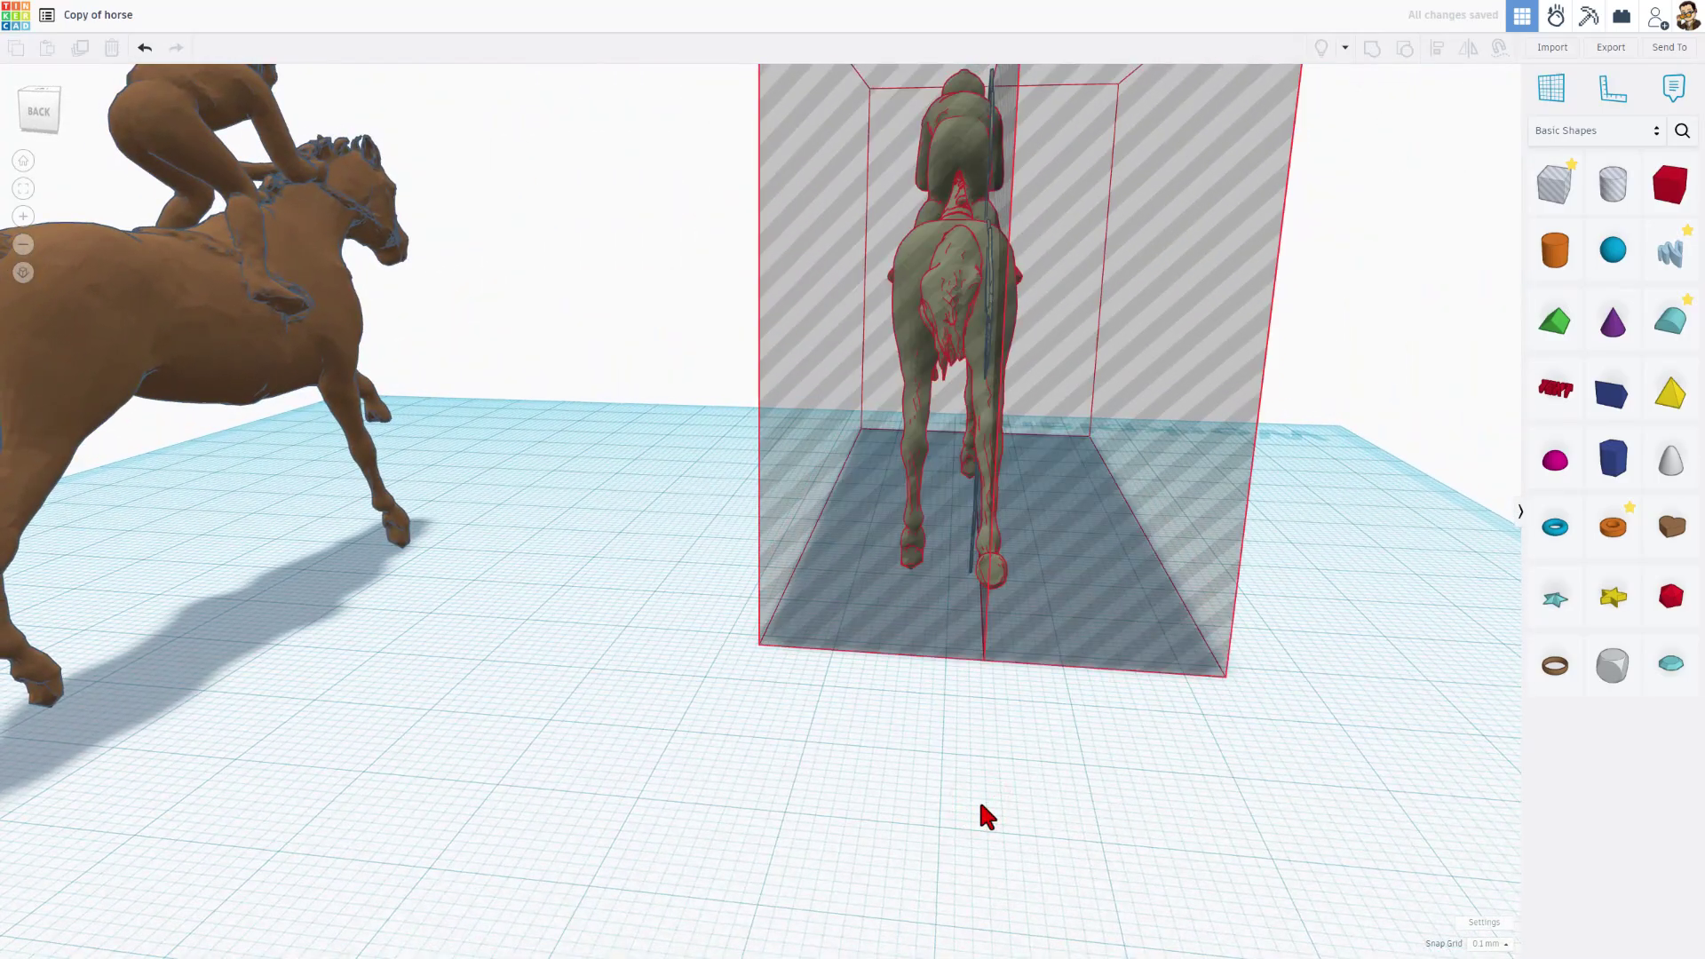
Duplicate one of the thin slices and nudge the copy sideways away from the others.
right_click_drag(1036, 745, 1003, 624)
left_click(991, 564)
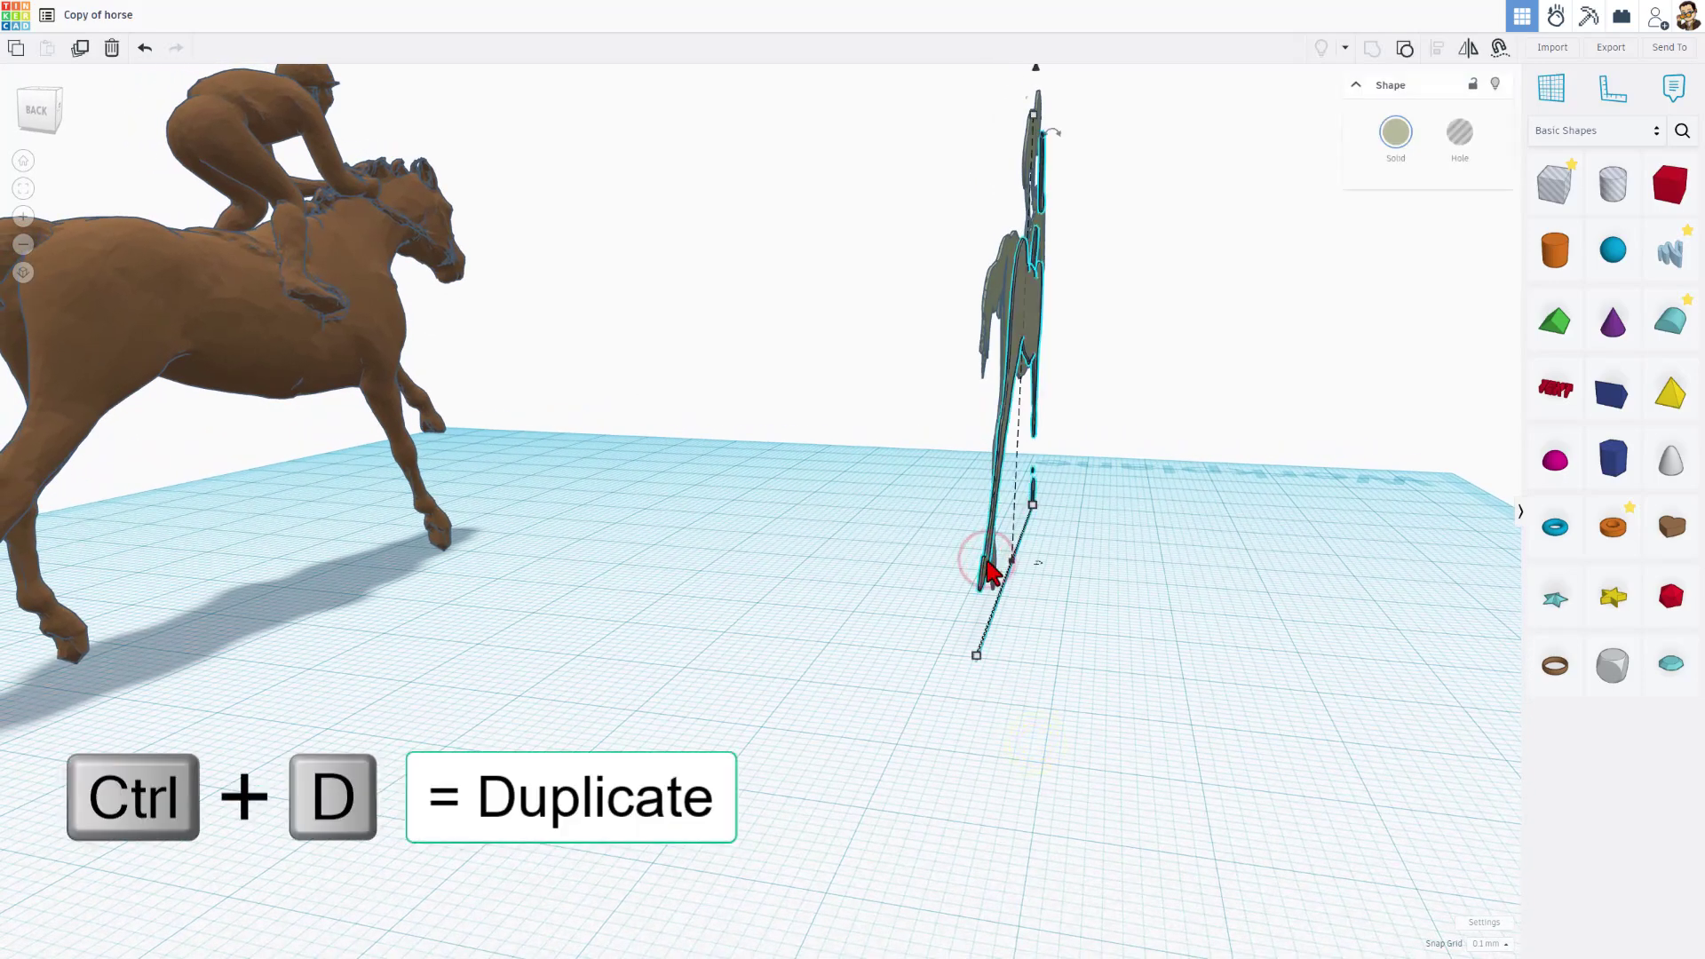
key("ctrl+d")
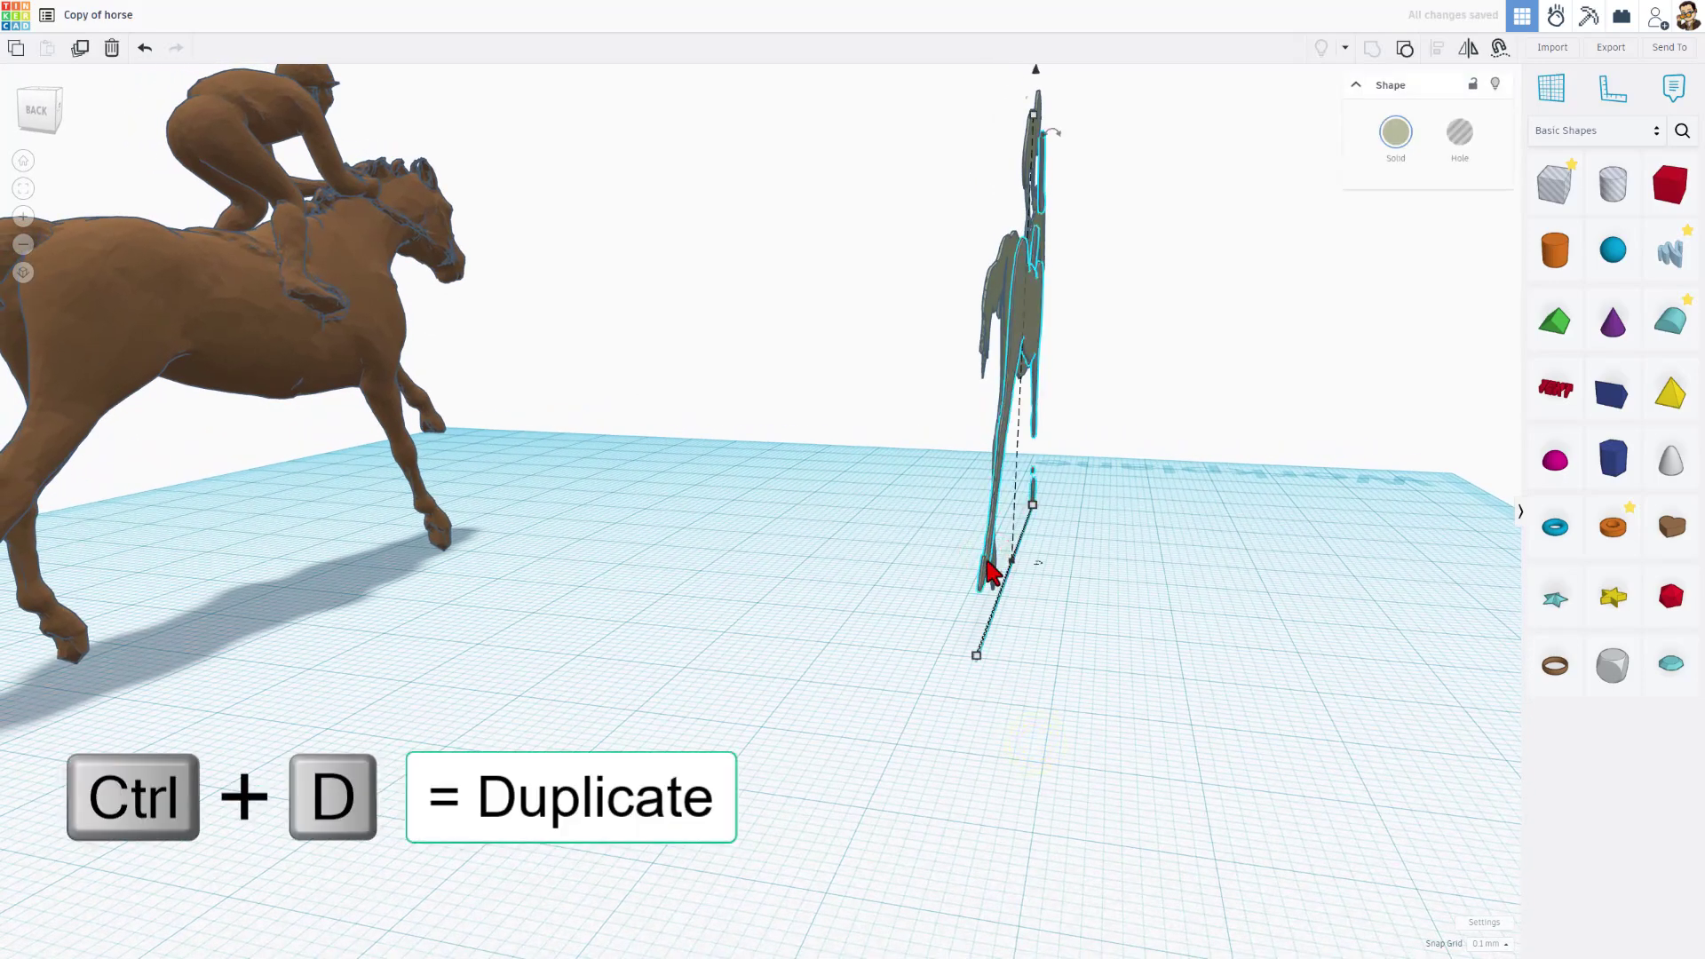
key("Right")
key("Right")
key("Right")
key("Right")
key("Right")
right_click_drag(991, 573, 974, 781)
Edit inside the duplicated slice and reposition its hole group to cut another section of the horse.
right_click_drag(1128, 355, 342, 375)
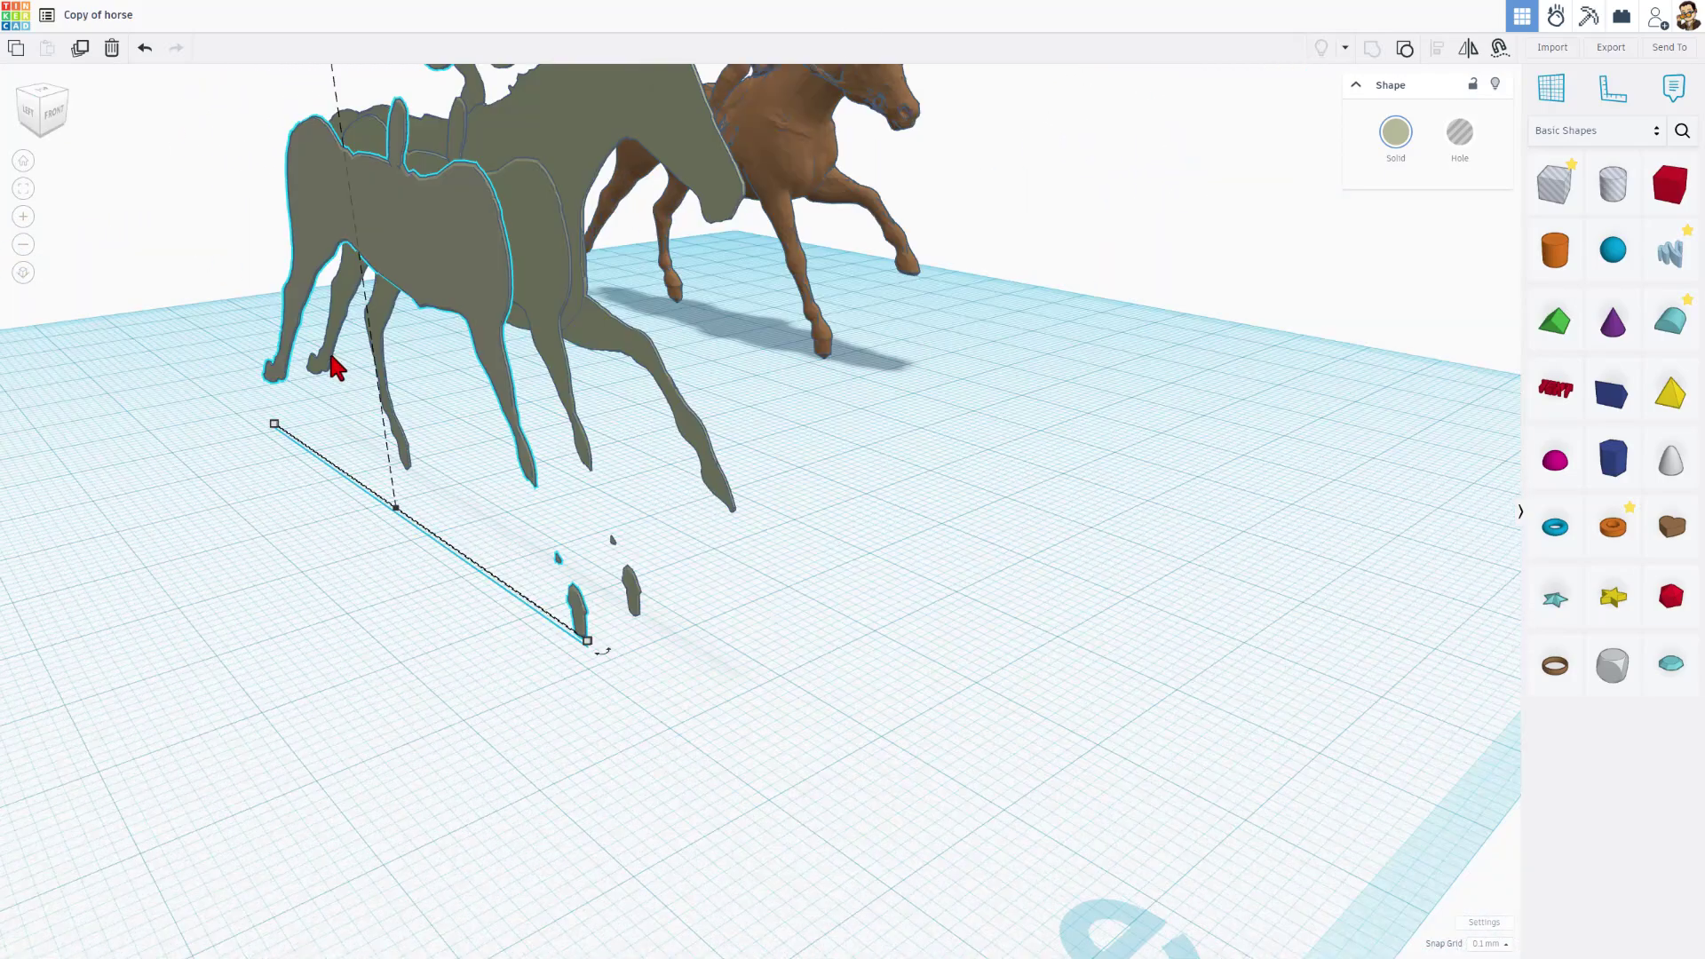
left_click(414, 232)
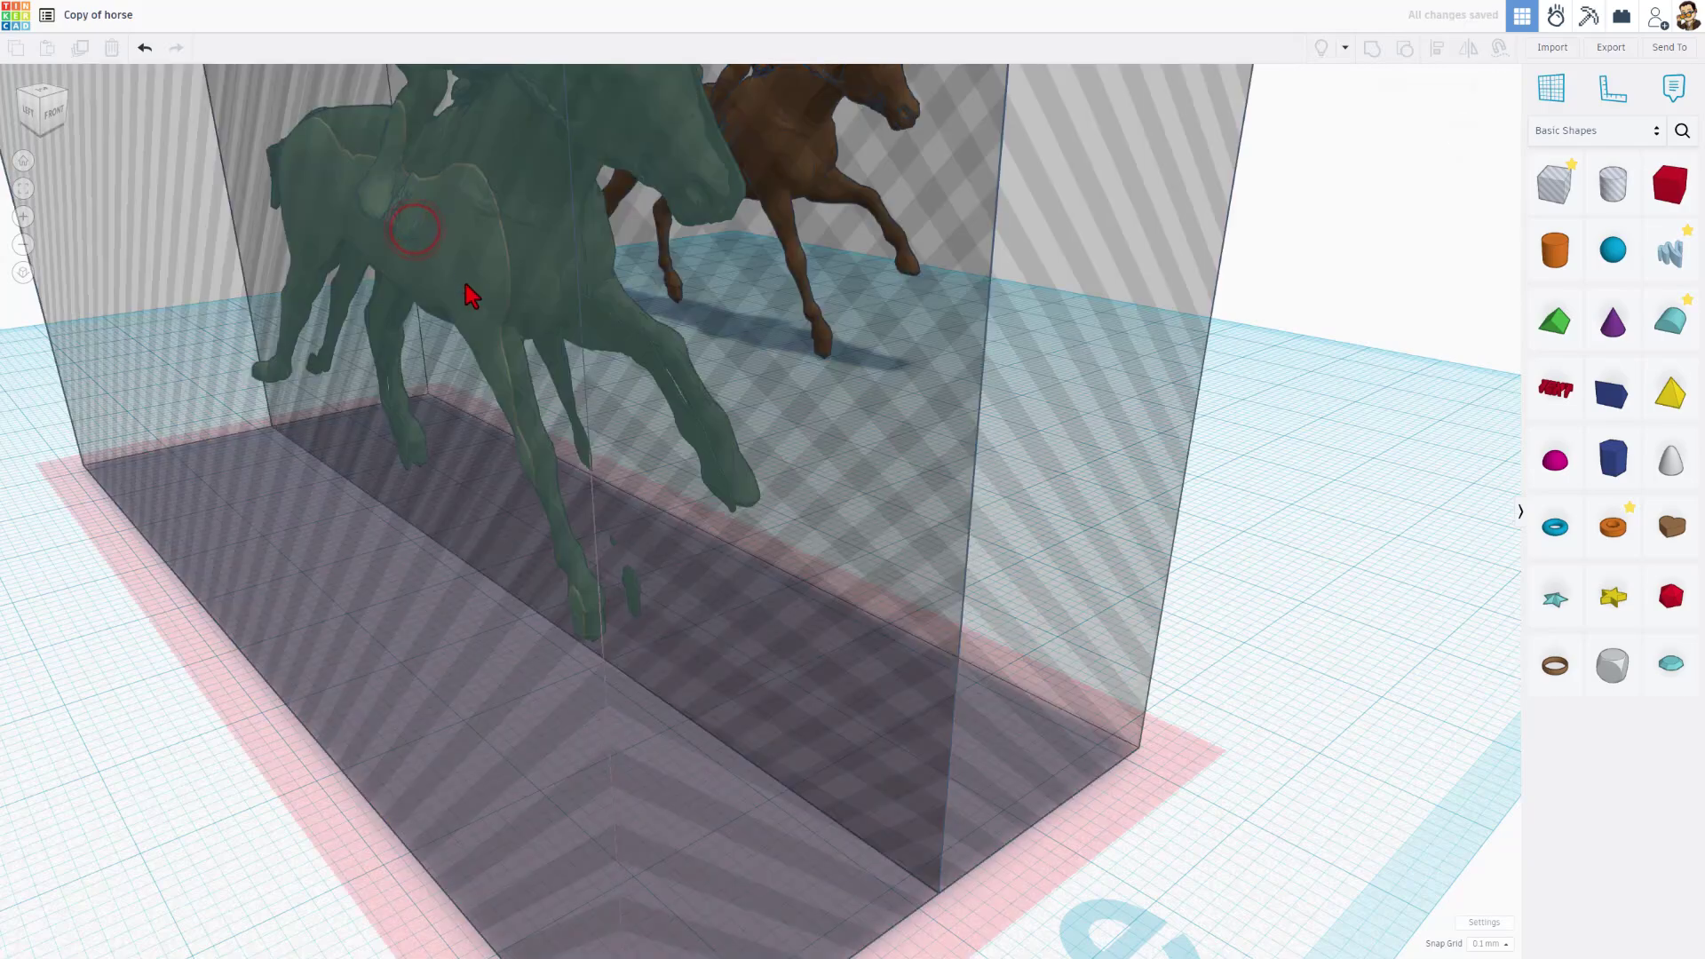
right_click_drag(470, 296, 453, 426)
left_click(453, 424)
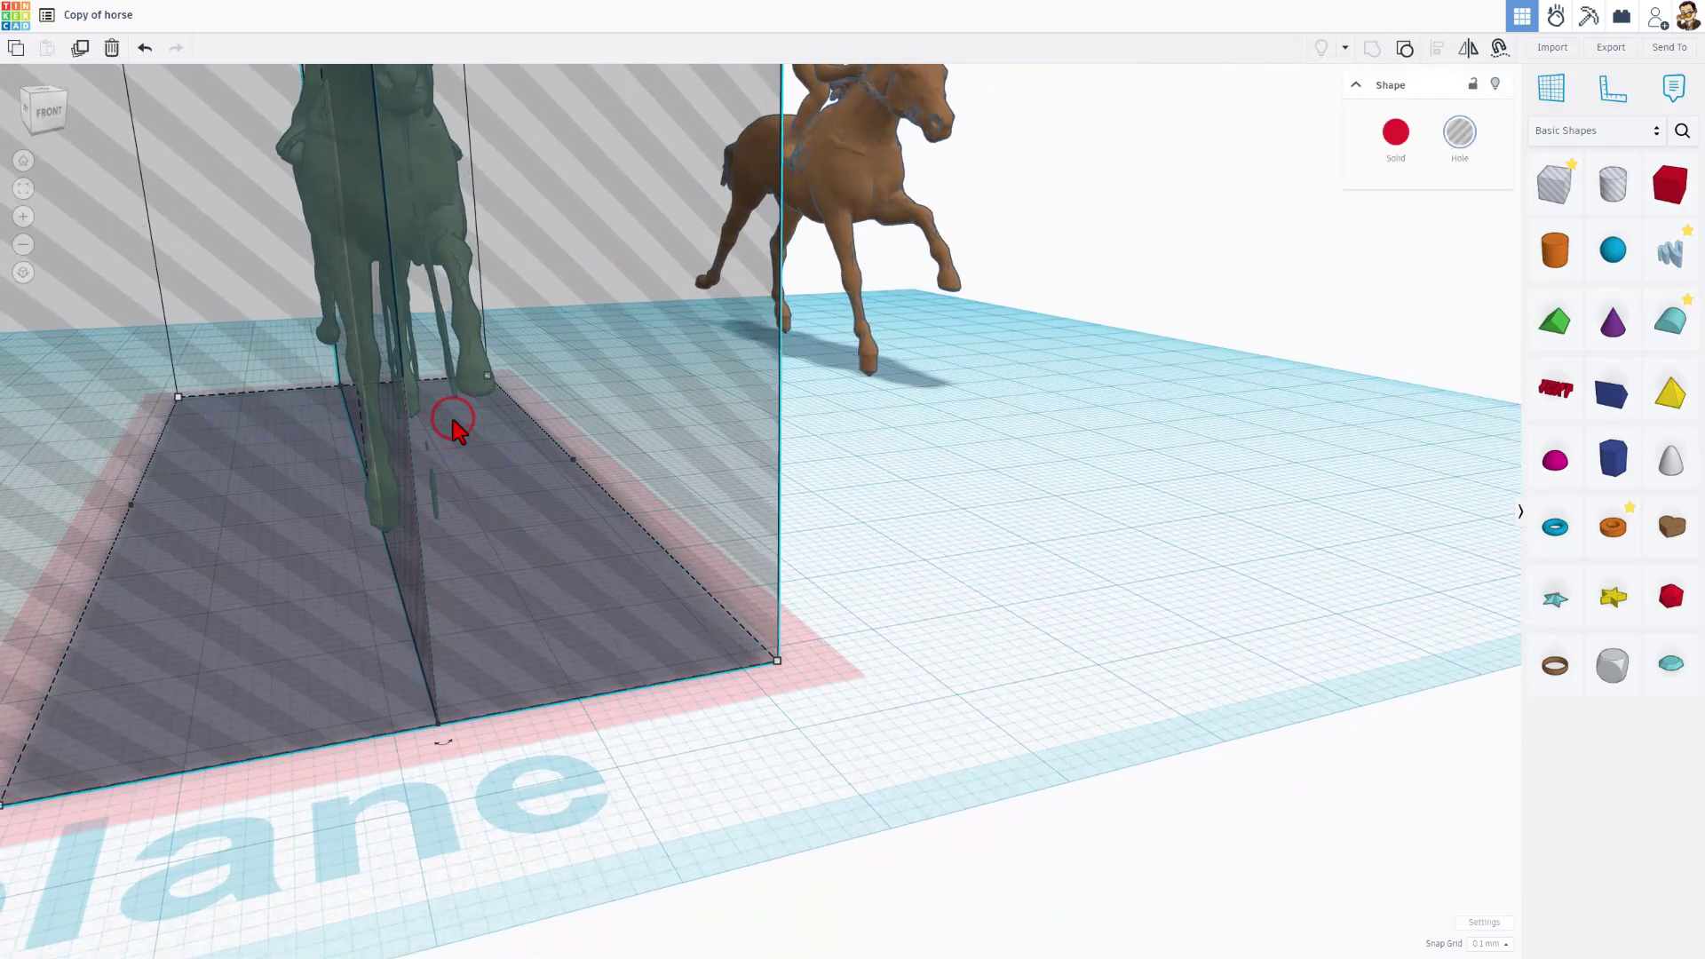
scroll(461, 430, "down", 5)
left_click(1123, 604)
key("Delete")
Align all four thin slices into the same plane and group them into one flat horse-and-jockey silhouette.
right_click_drag(793, 368, 803, 168)
left_click_drag(803, 130, 1119, 672)
key("l")
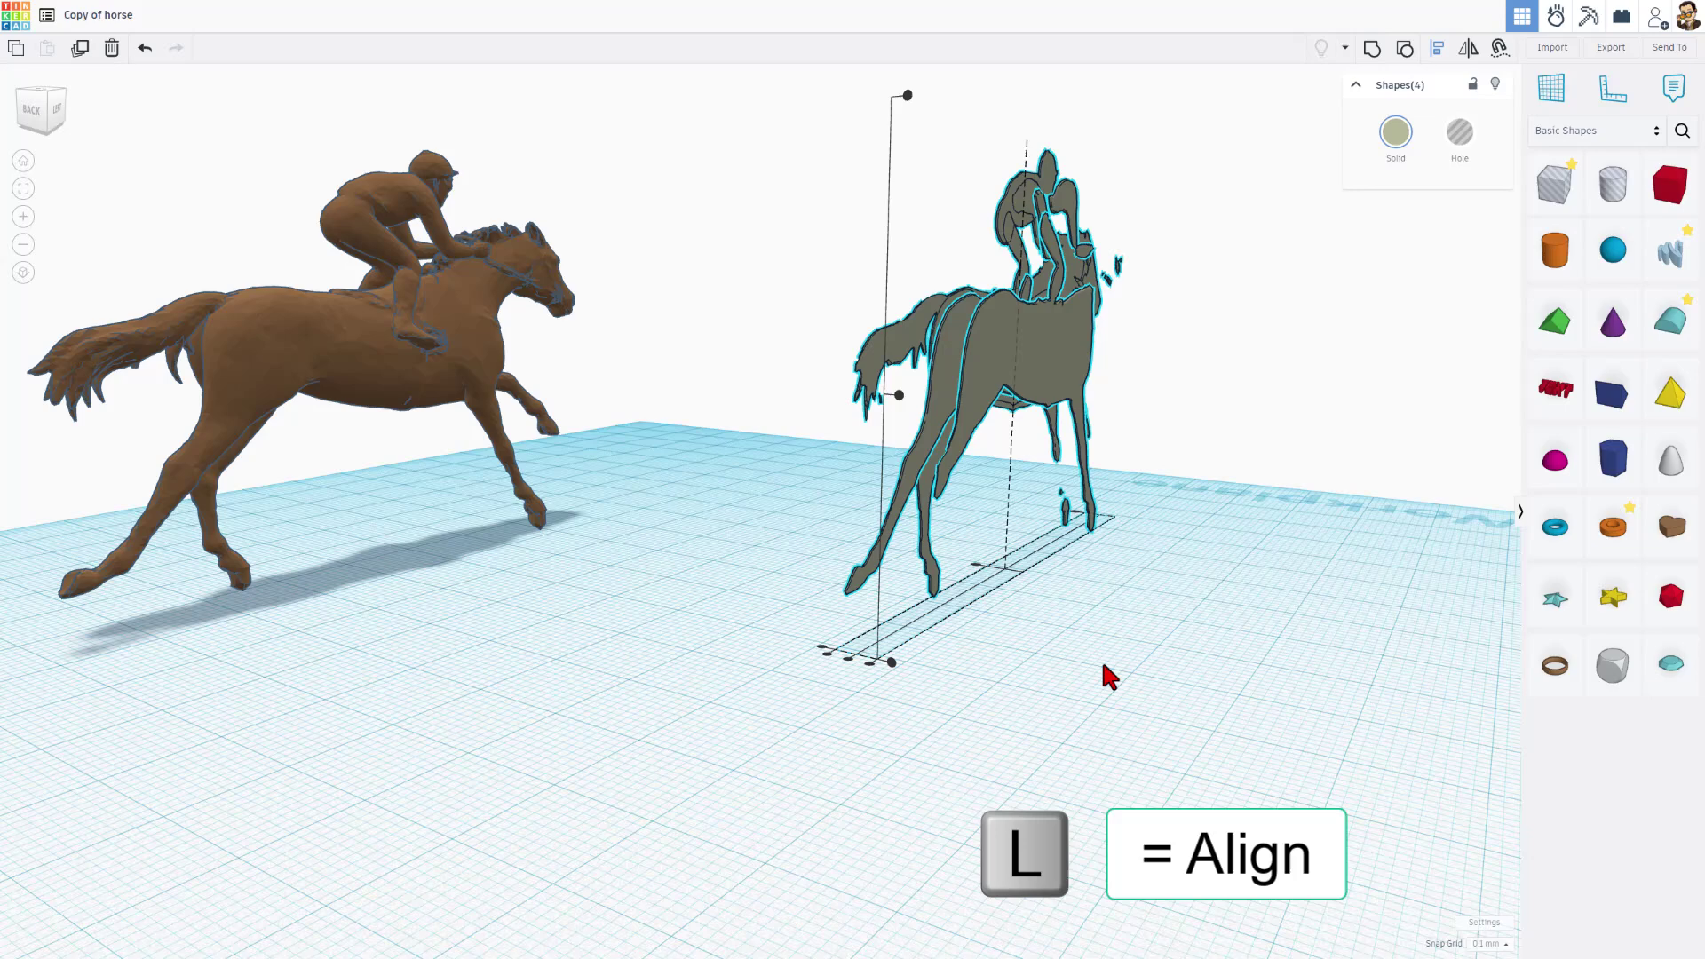
left_click(846, 659)
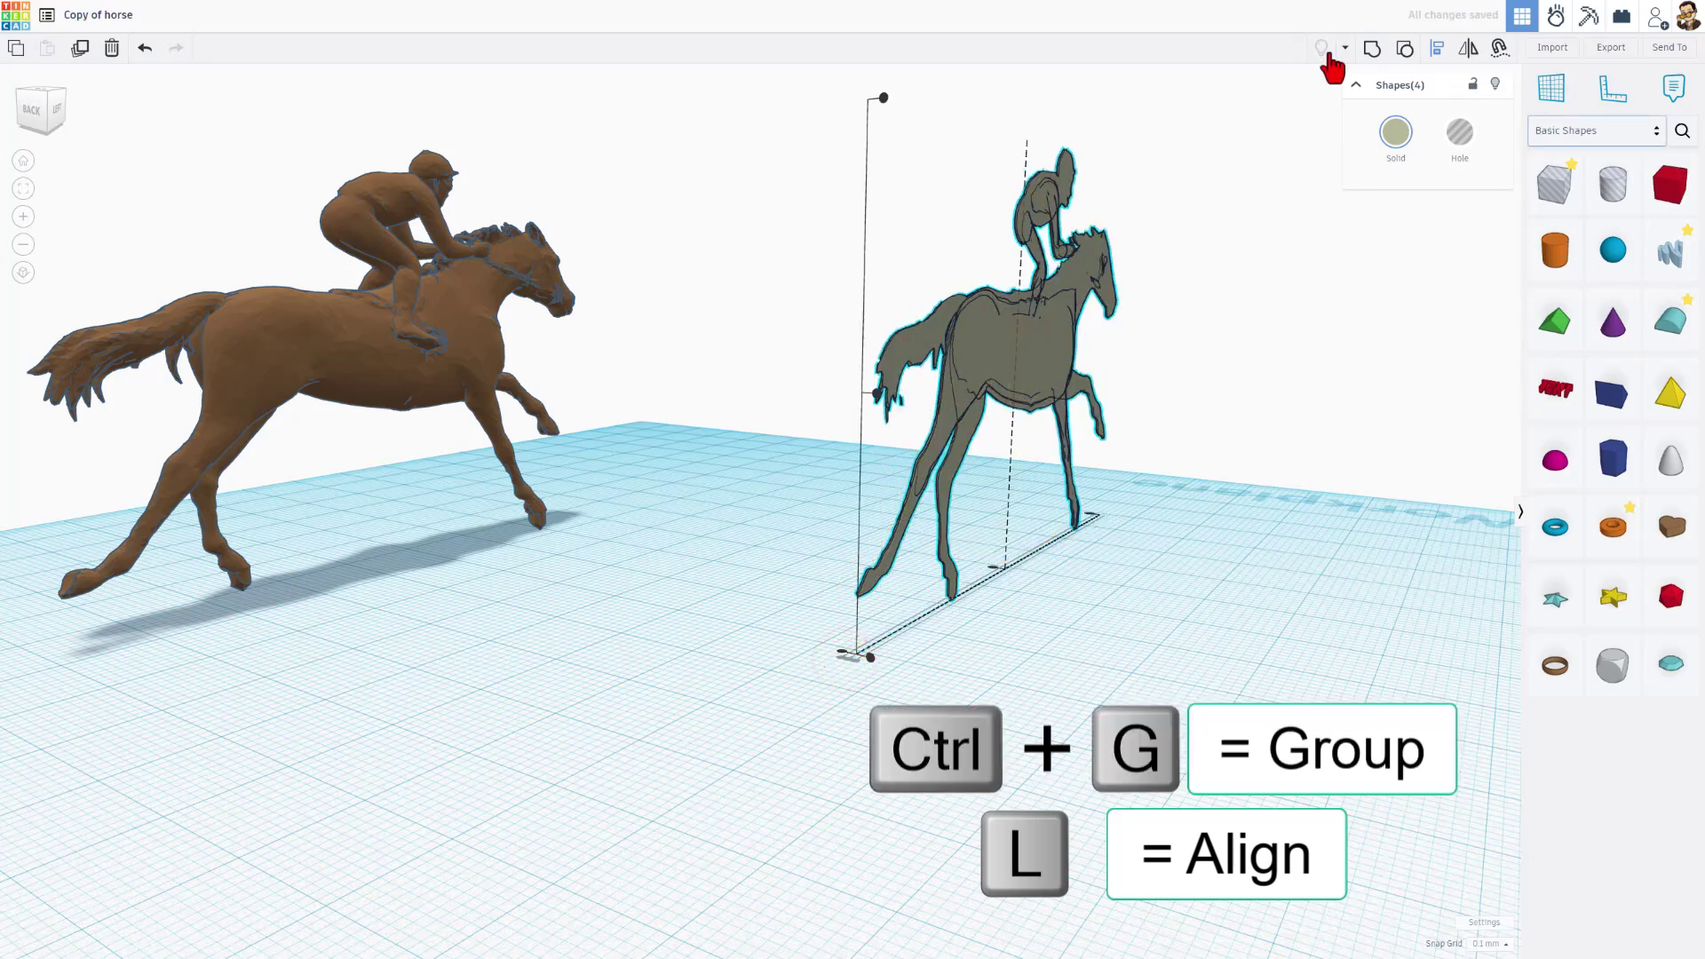
left_click(1371, 48)
right_click_drag(1144, 390, 1042, 570)
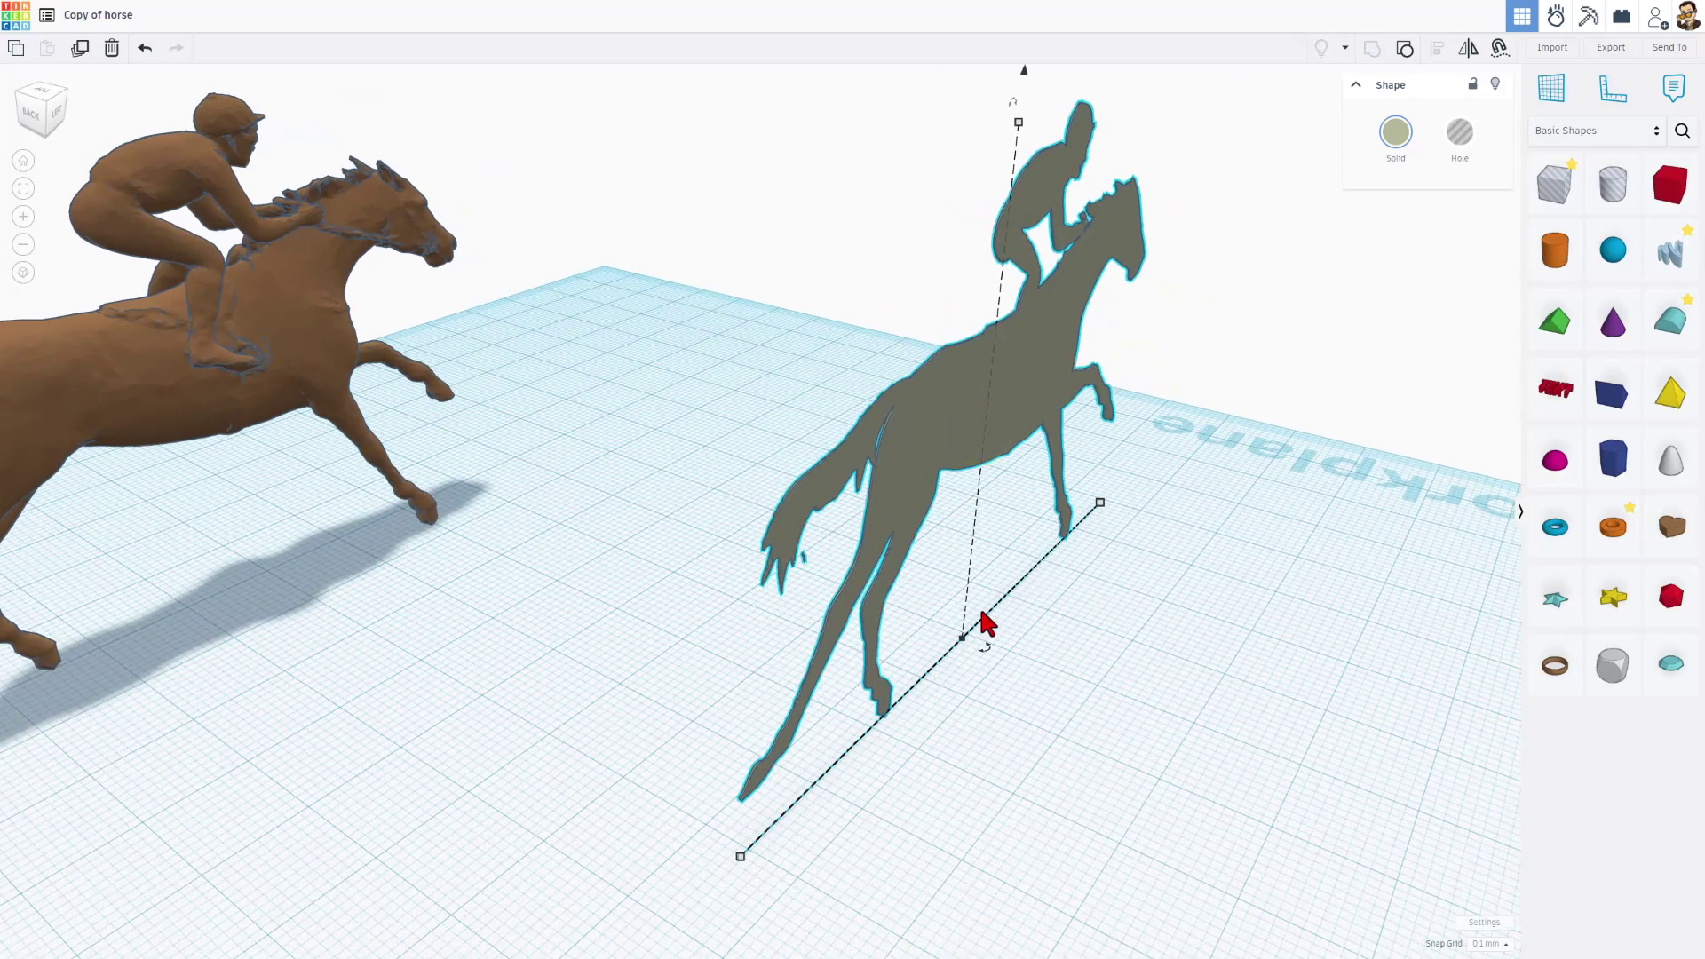
Stretch the flat horse-and-jockey silhouette along its thin direction to turn it into a thick slab.
left_click_drag(961, 639, 1021, 675)
right_click_drag(1021, 675, 1052, 311)
right_click_drag(1018, 173, 1011, 208)
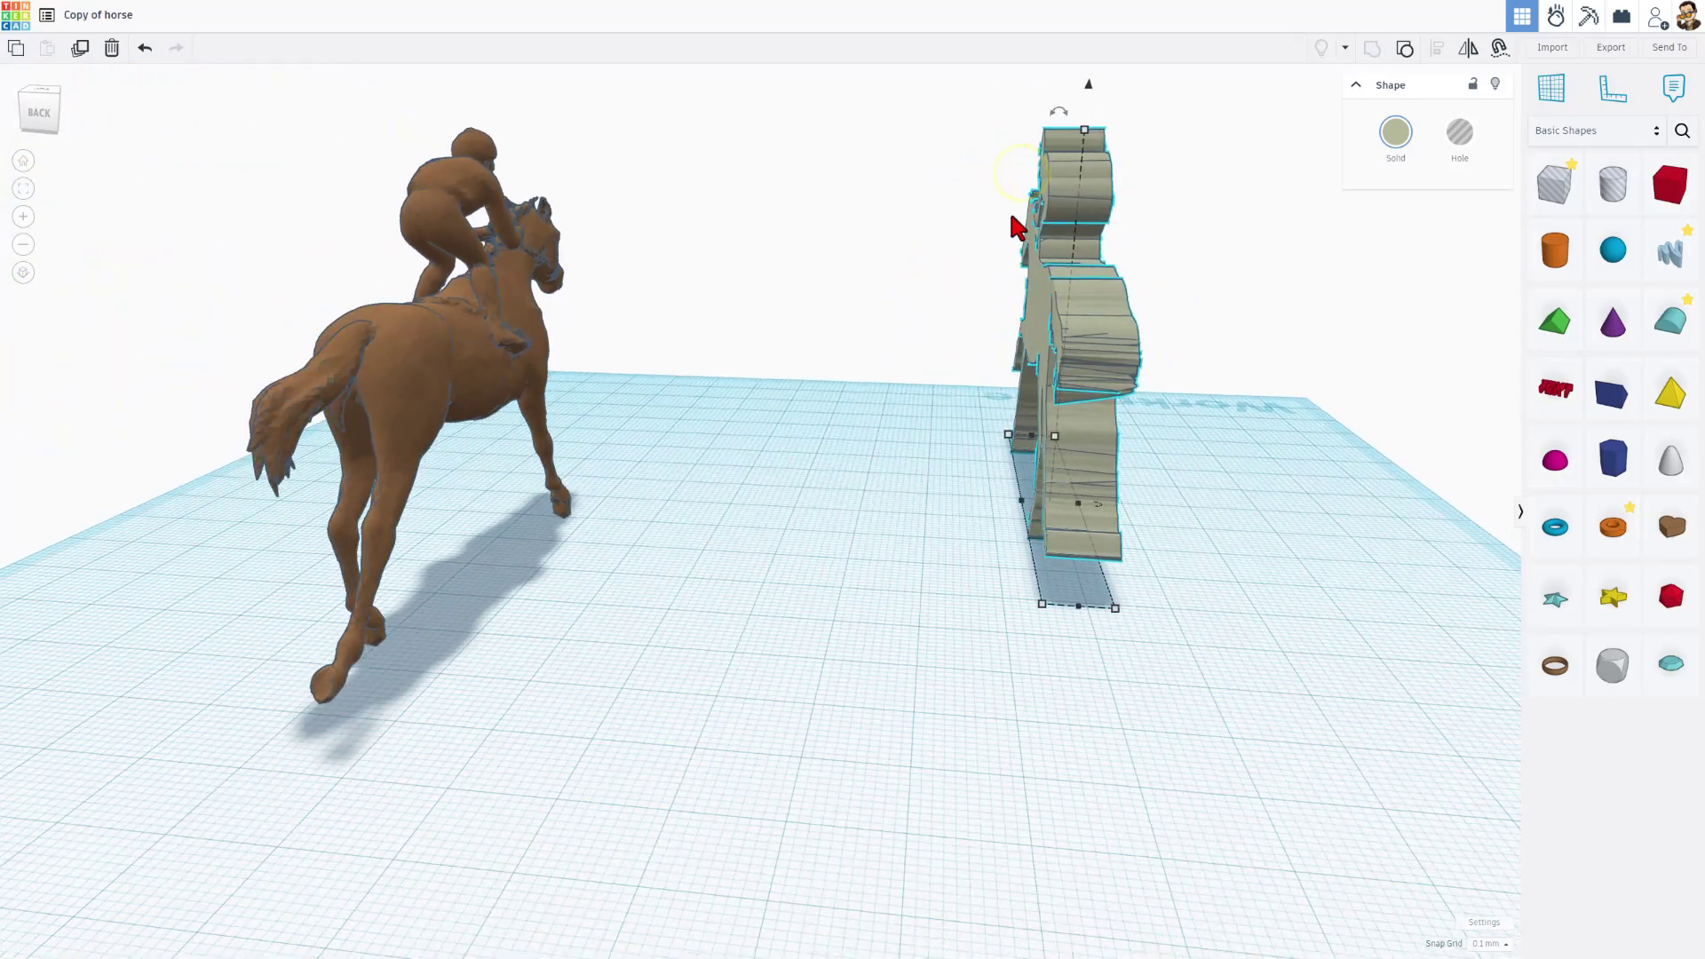
Rotate the thickened silhouette 90° so it lies flat, and drop it onto the workplane.
left_click_drag(1074, 105, 902, 302)
key("d")
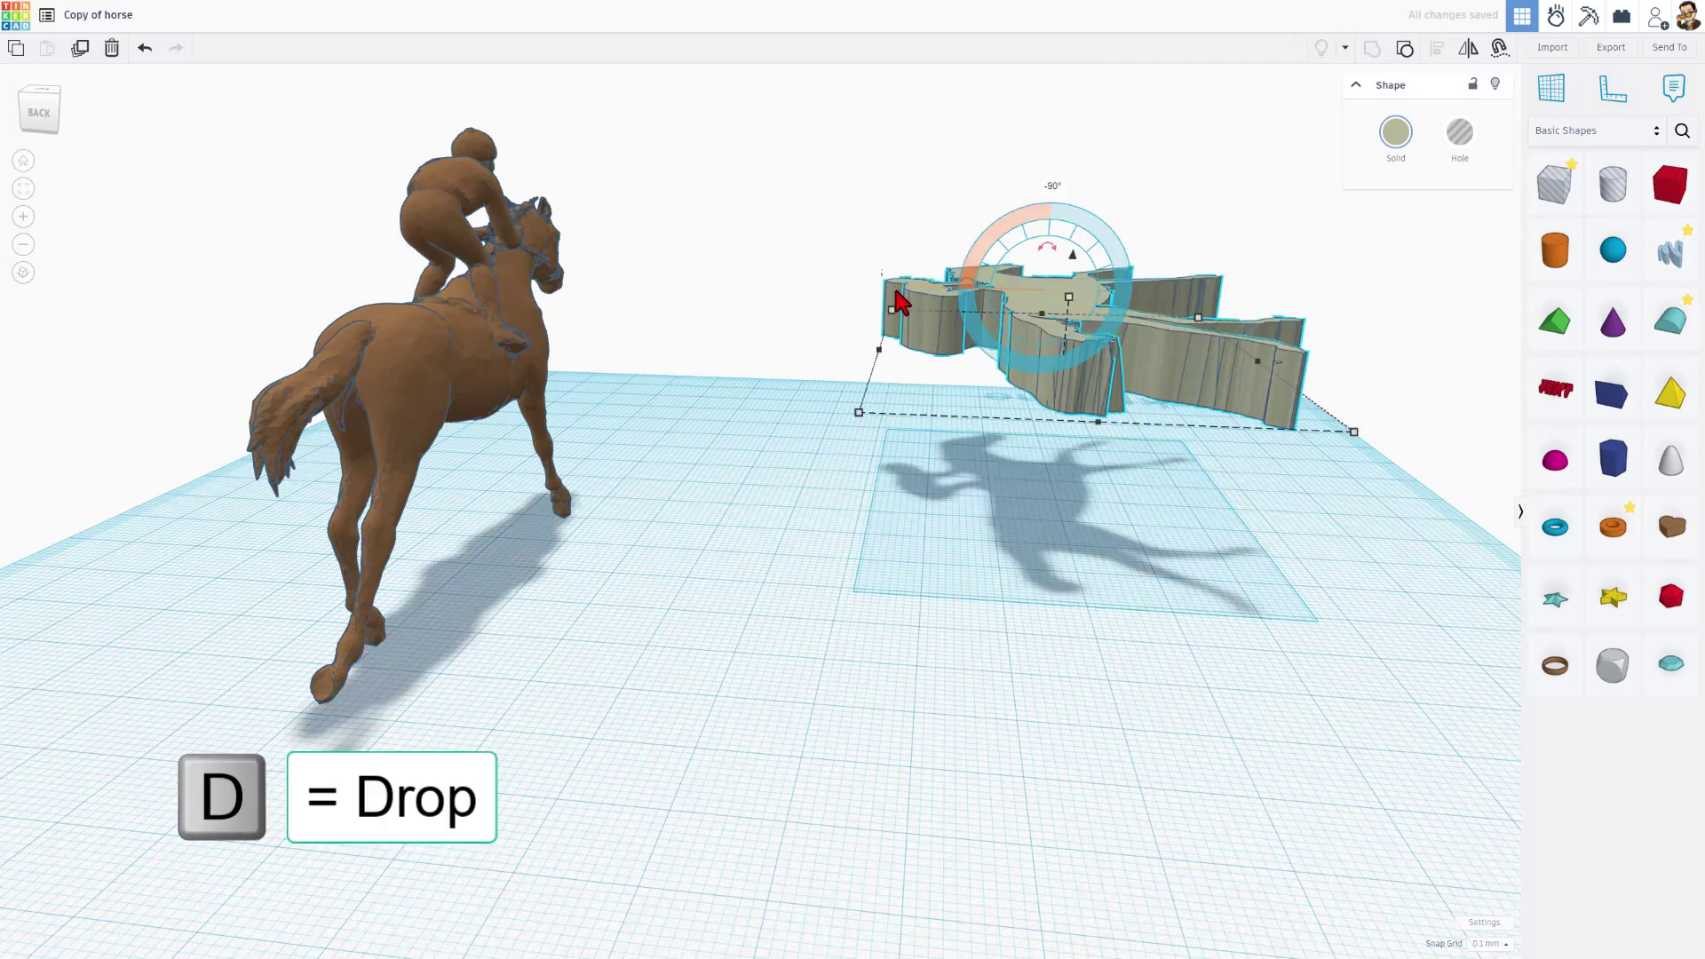
key("d")
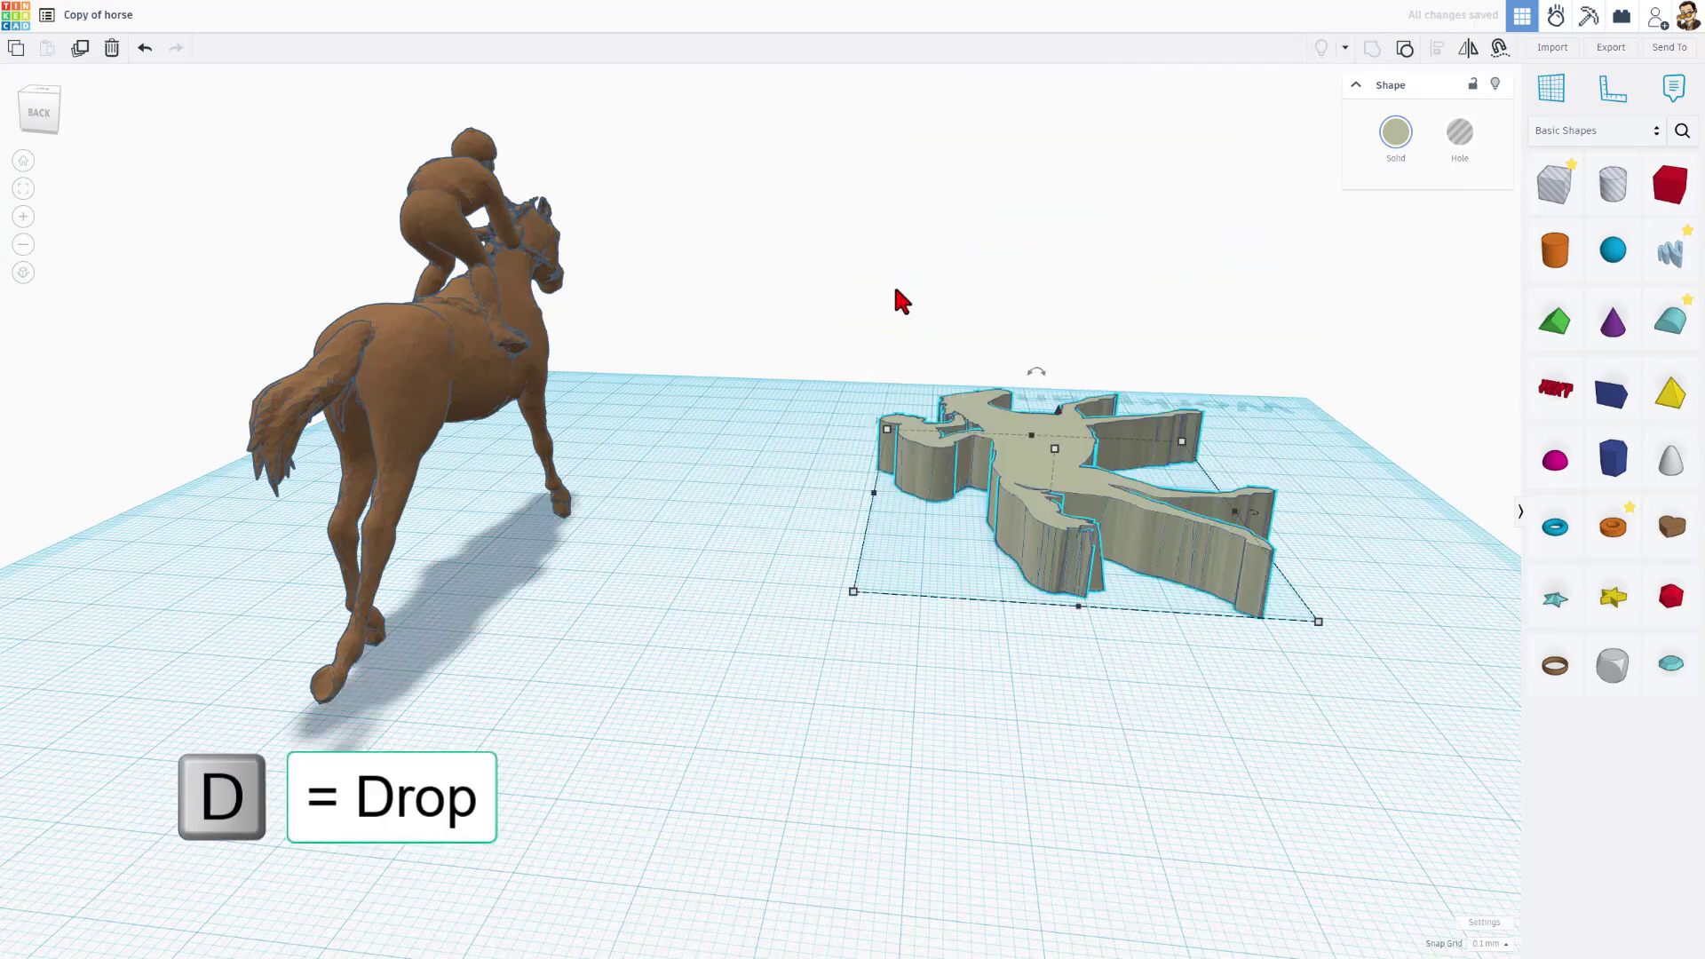
left_click(925, 544)
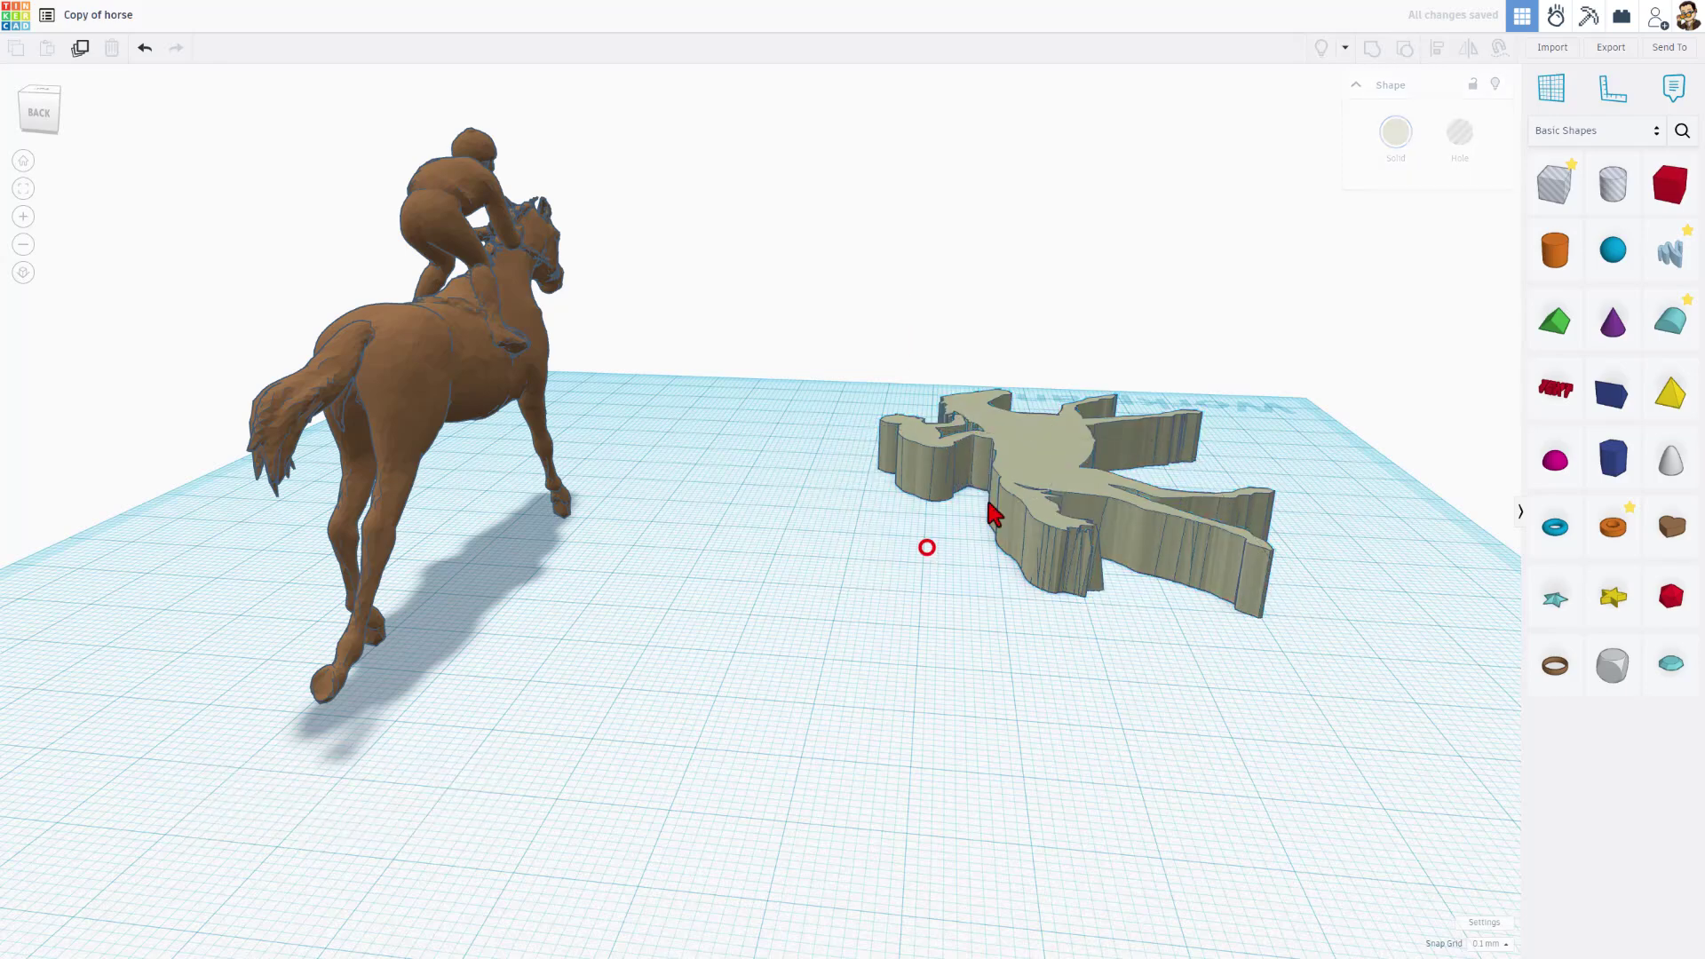
Lower the flat silhouette about 4.7 mm so the workplane cuts through its thickness.
left_click(1010, 454)
right_click_drag(1066, 441, 1150, 468)
left_click_drag(1127, 457, 1138, 494)
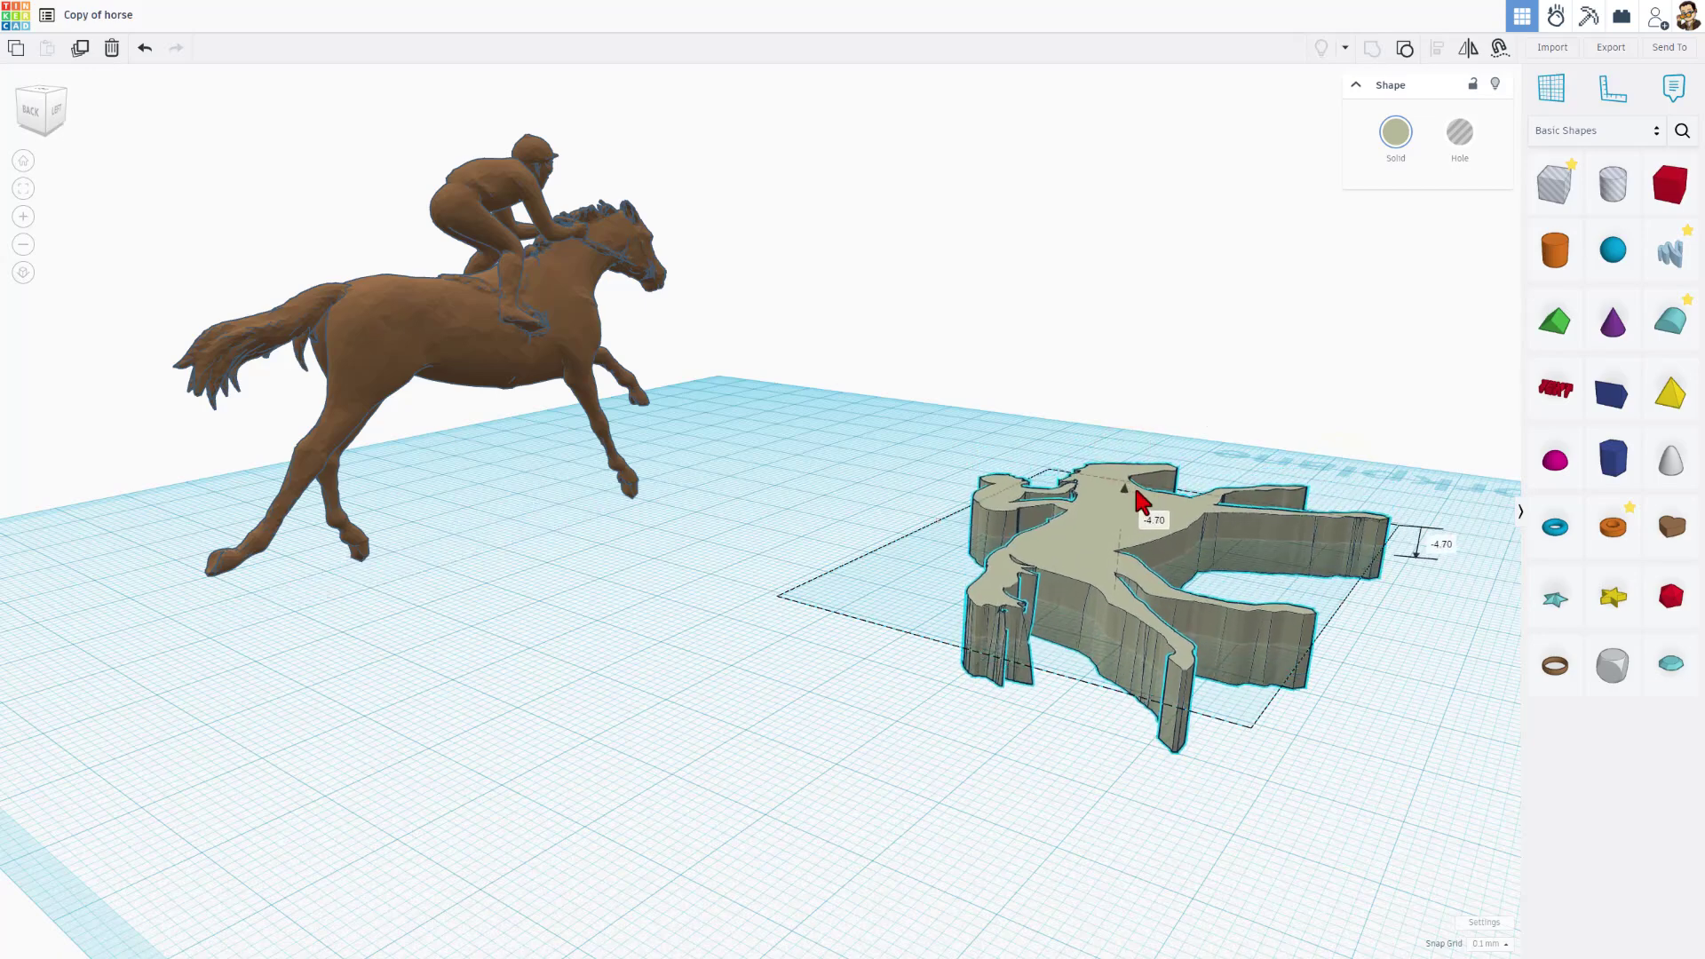
left_click(900, 551)
right_click_drag(900, 551, 689, 586)
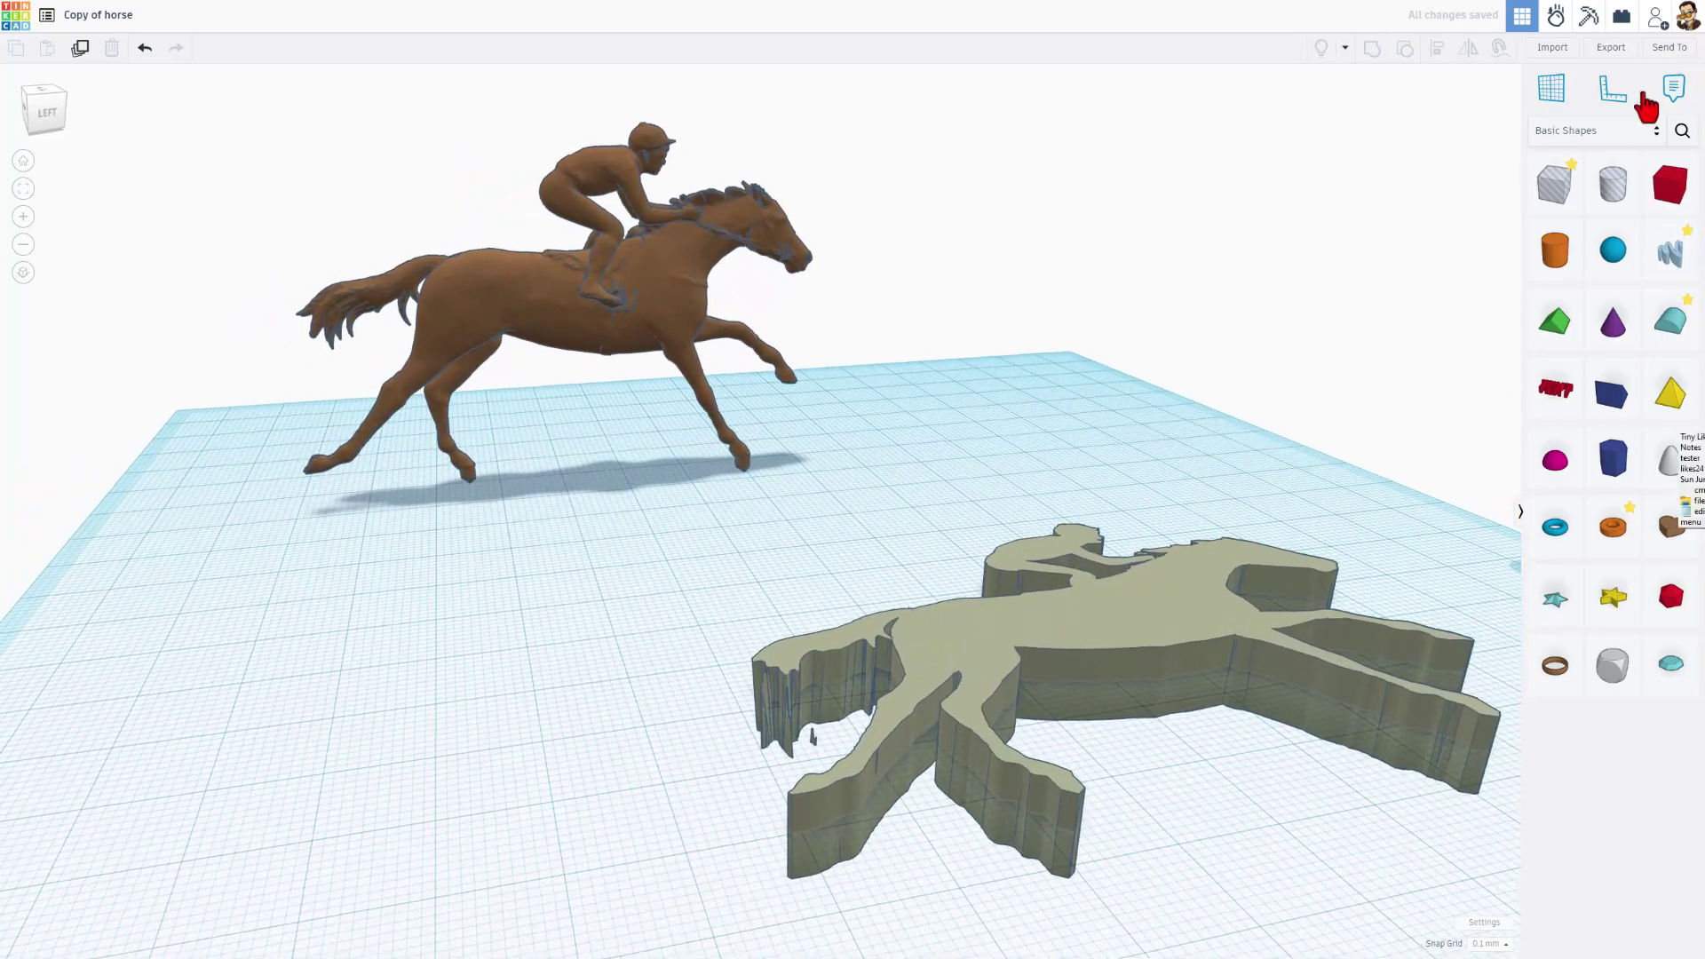
Export the design as an SVG and save it as Copy of horse.svg in the Downloads folder.
left_click(1609, 49)
left_click(805, 621)
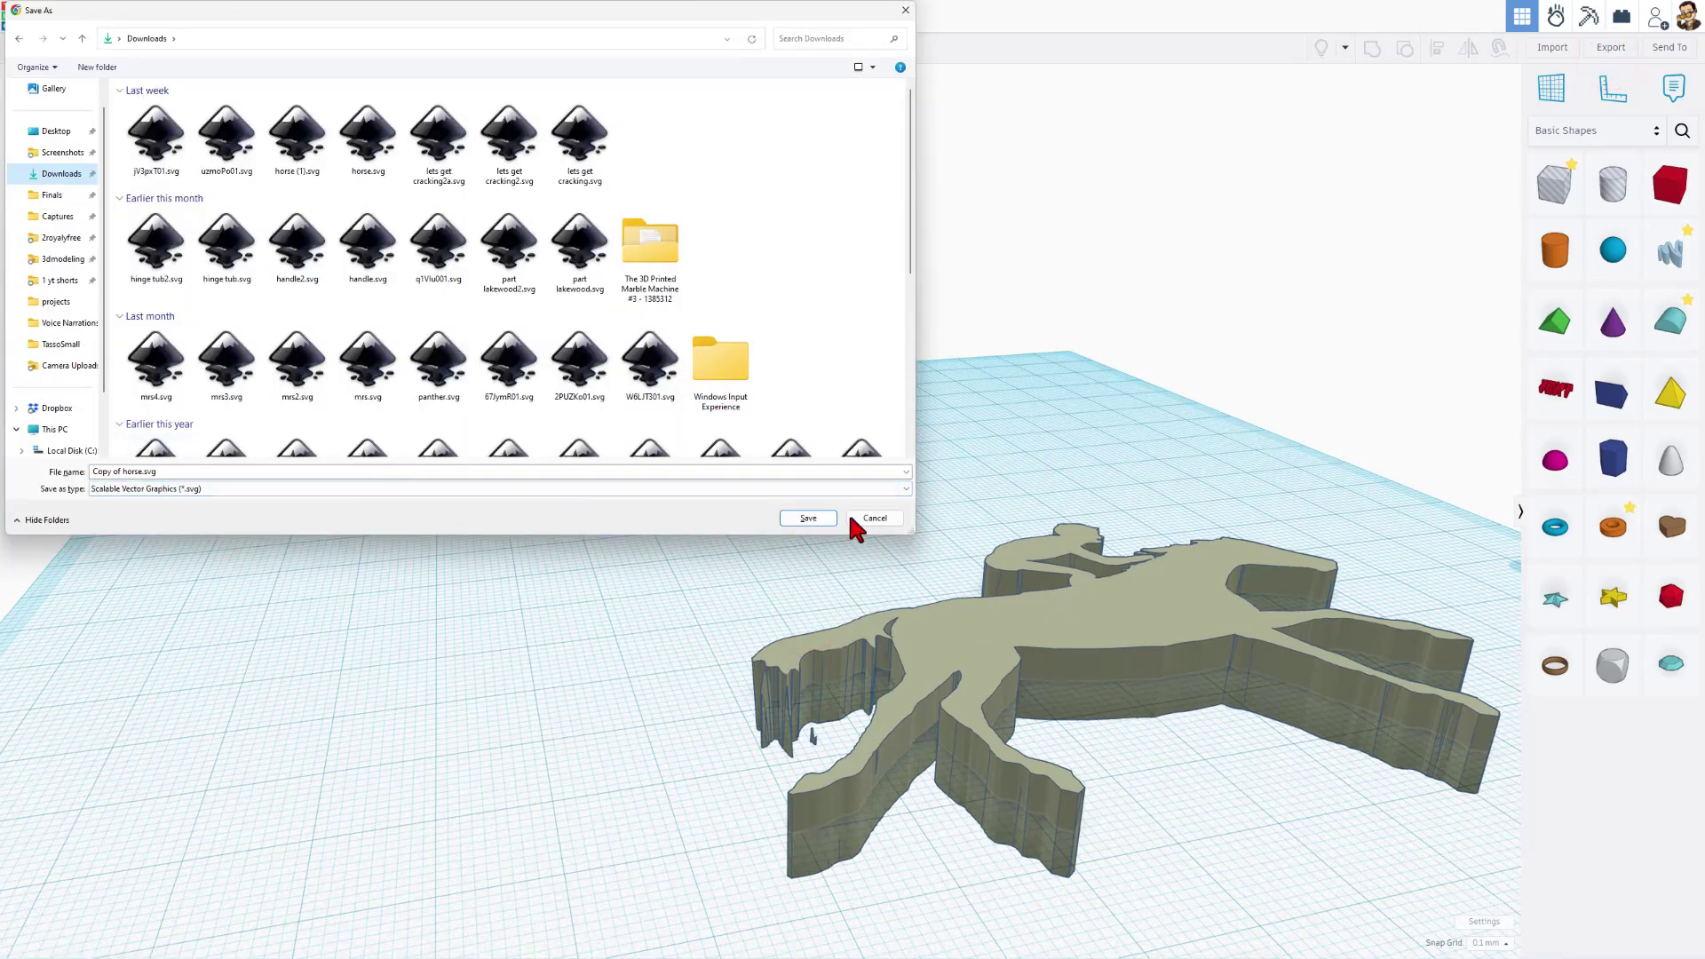
left_click(810, 518)
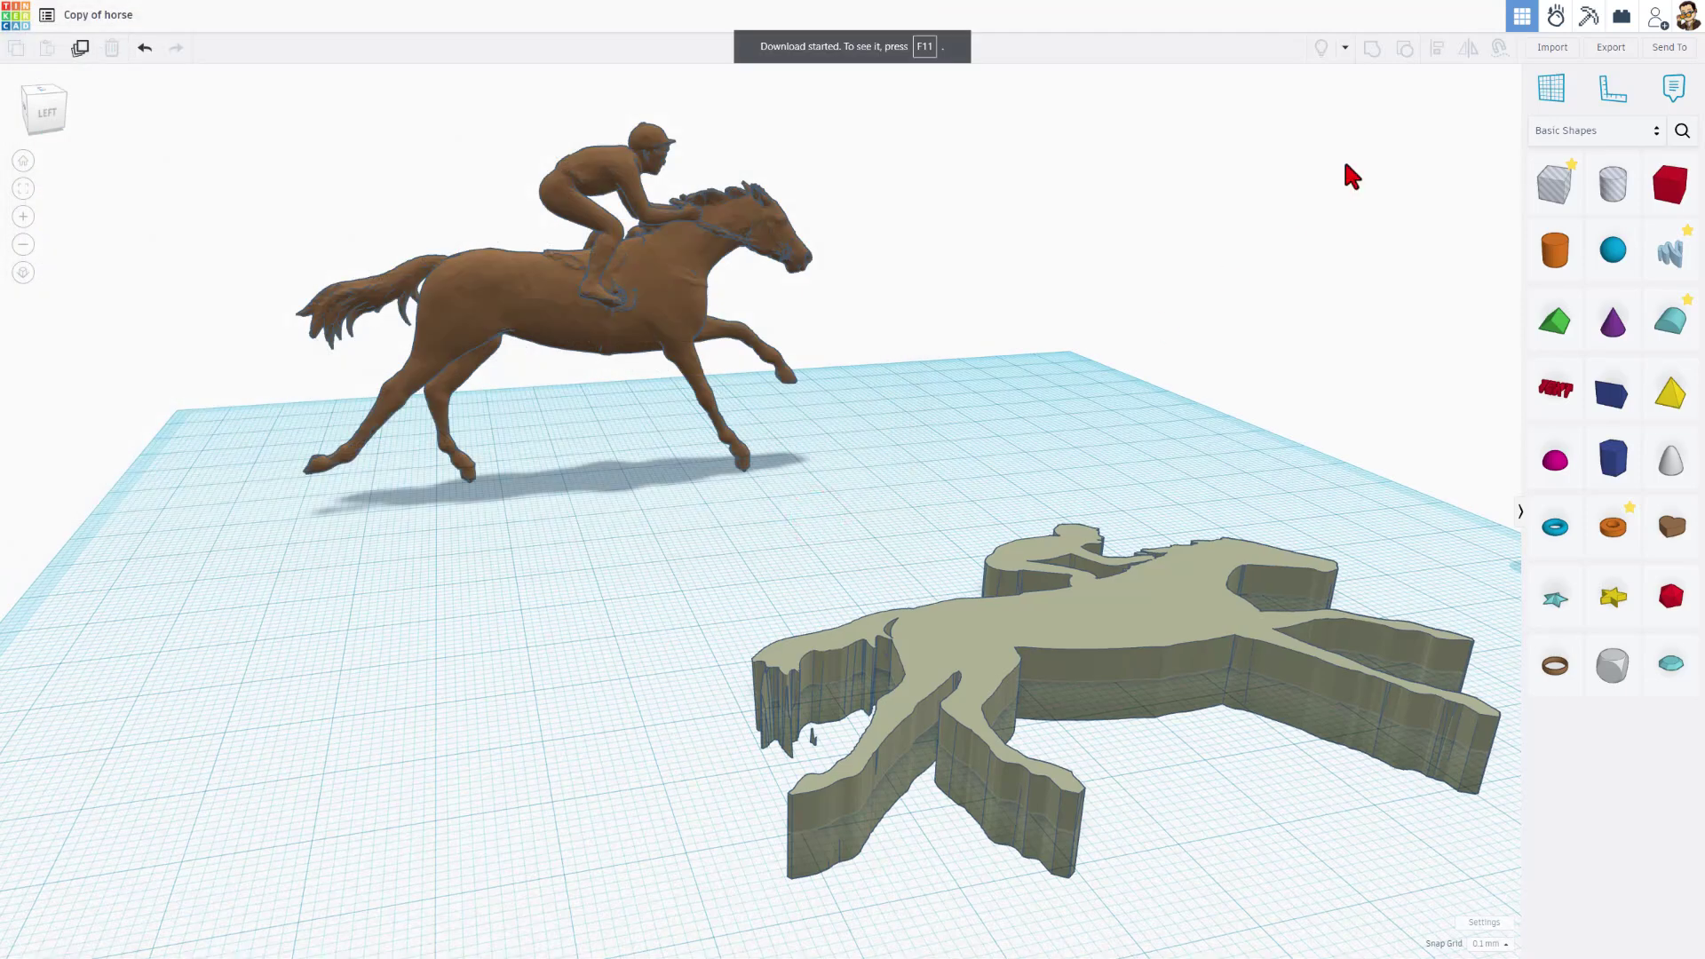
Import Copy of horse.svg from the Downloads folder into the design at 100% scale.
left_click(1550, 48)
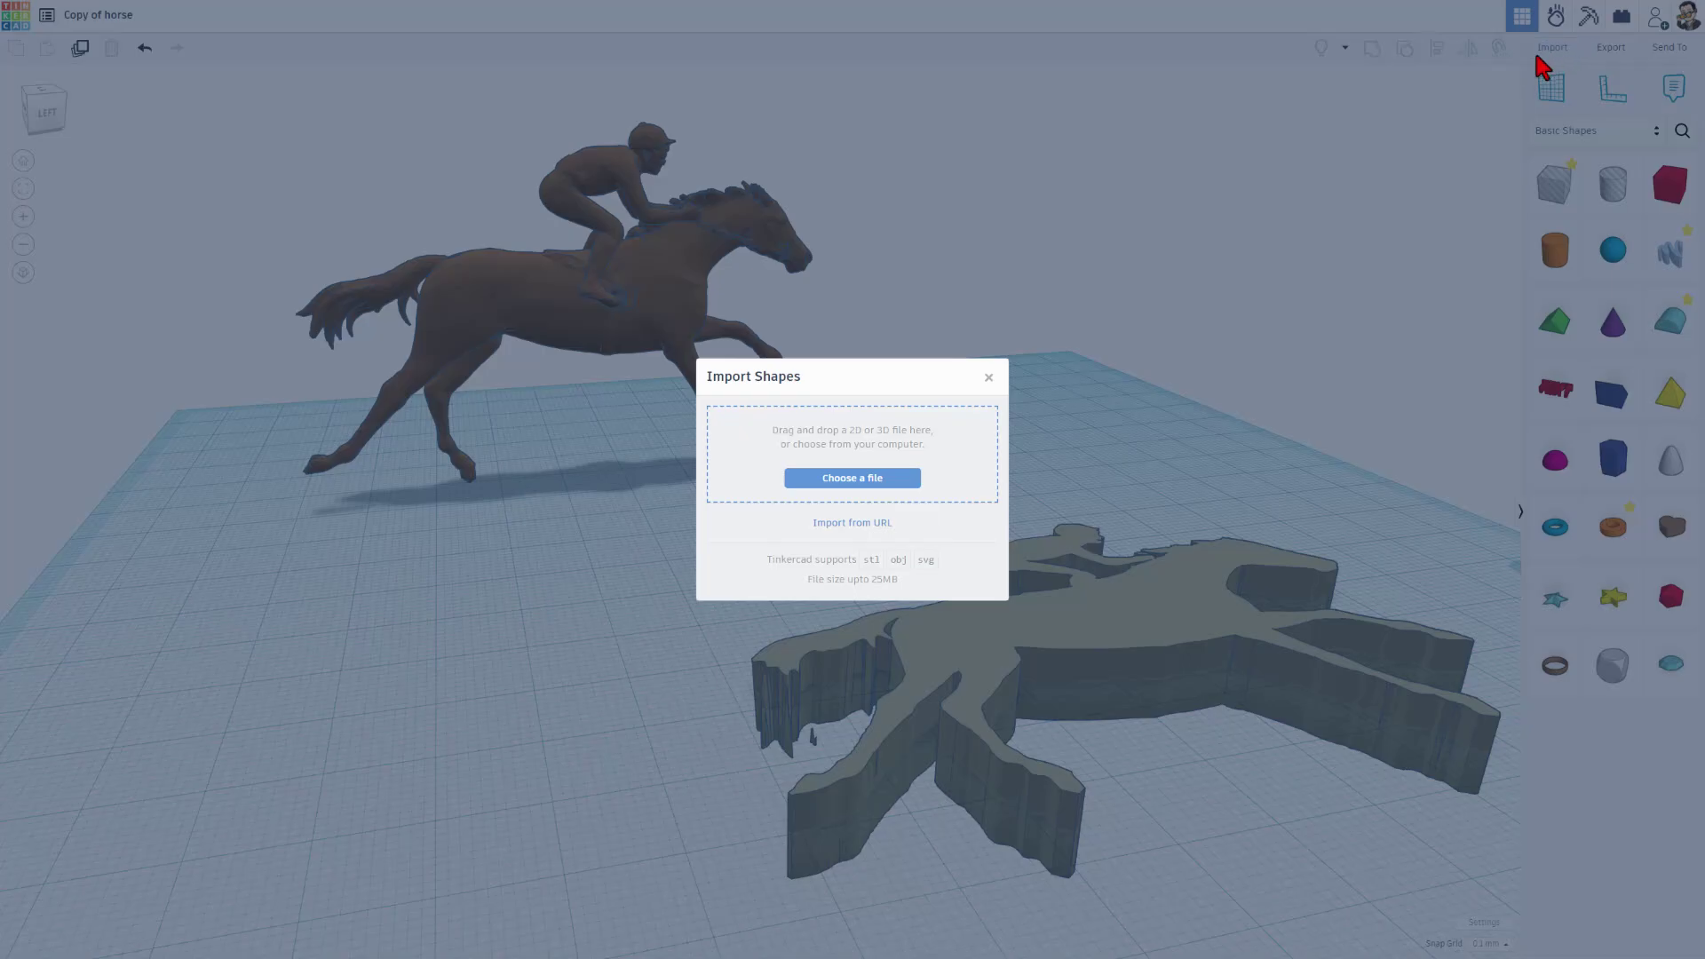
left_click(859, 487)
left_click(206, 158)
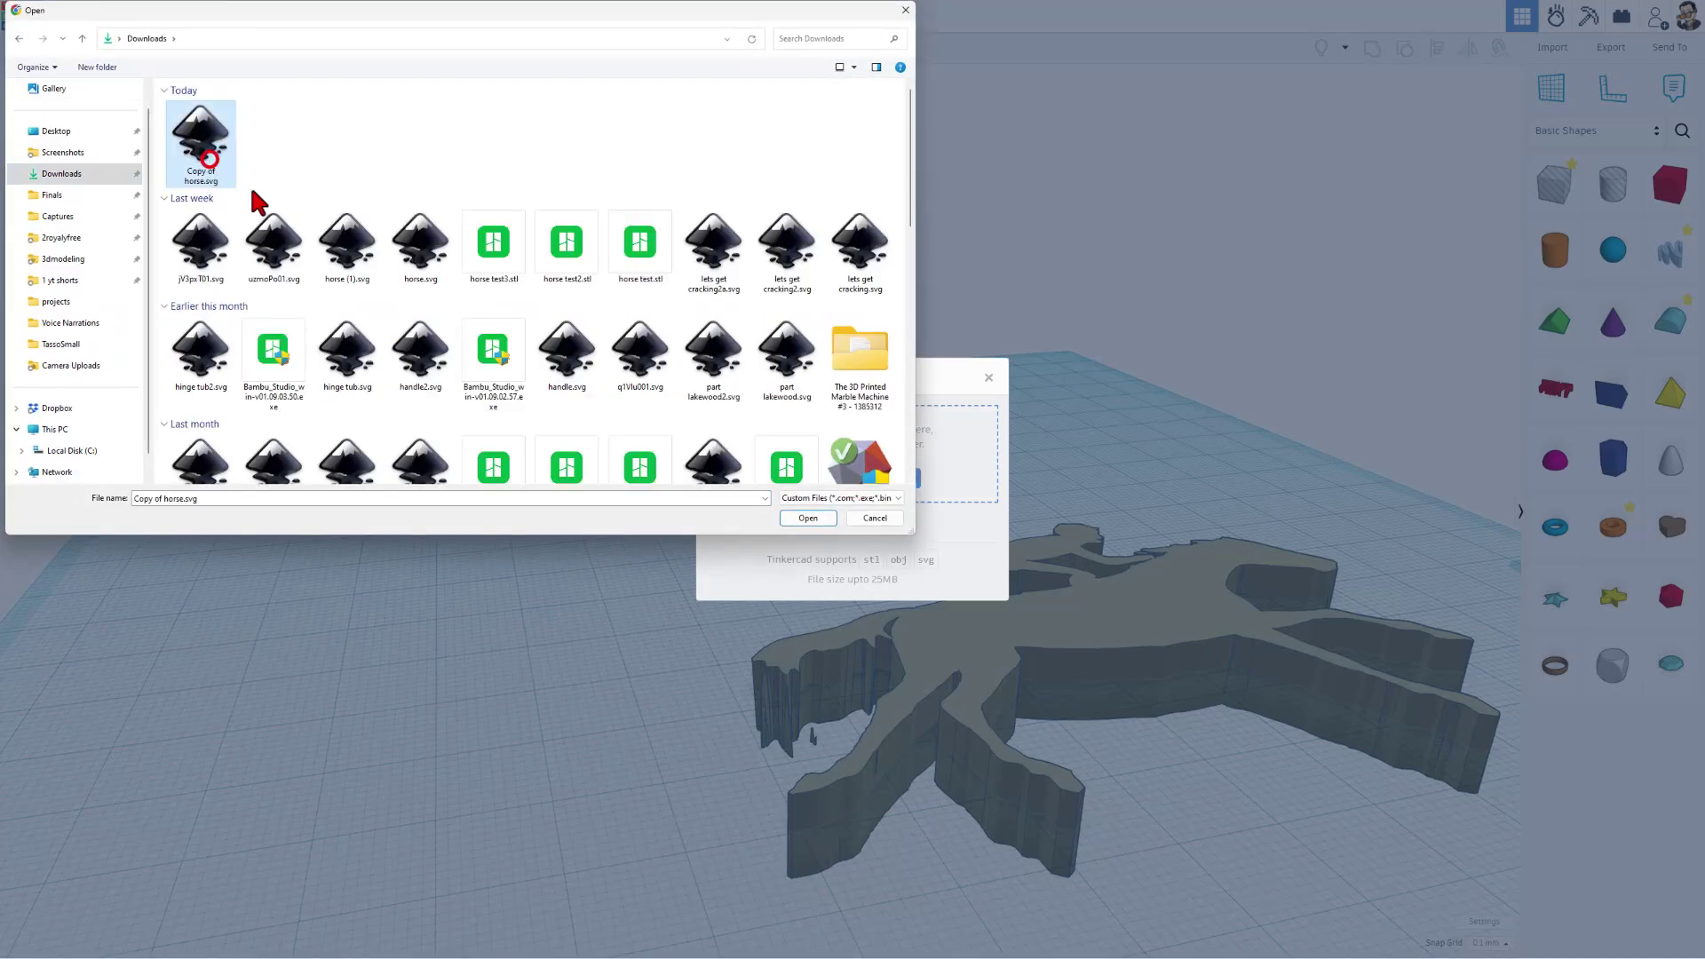
left_click(808, 519)
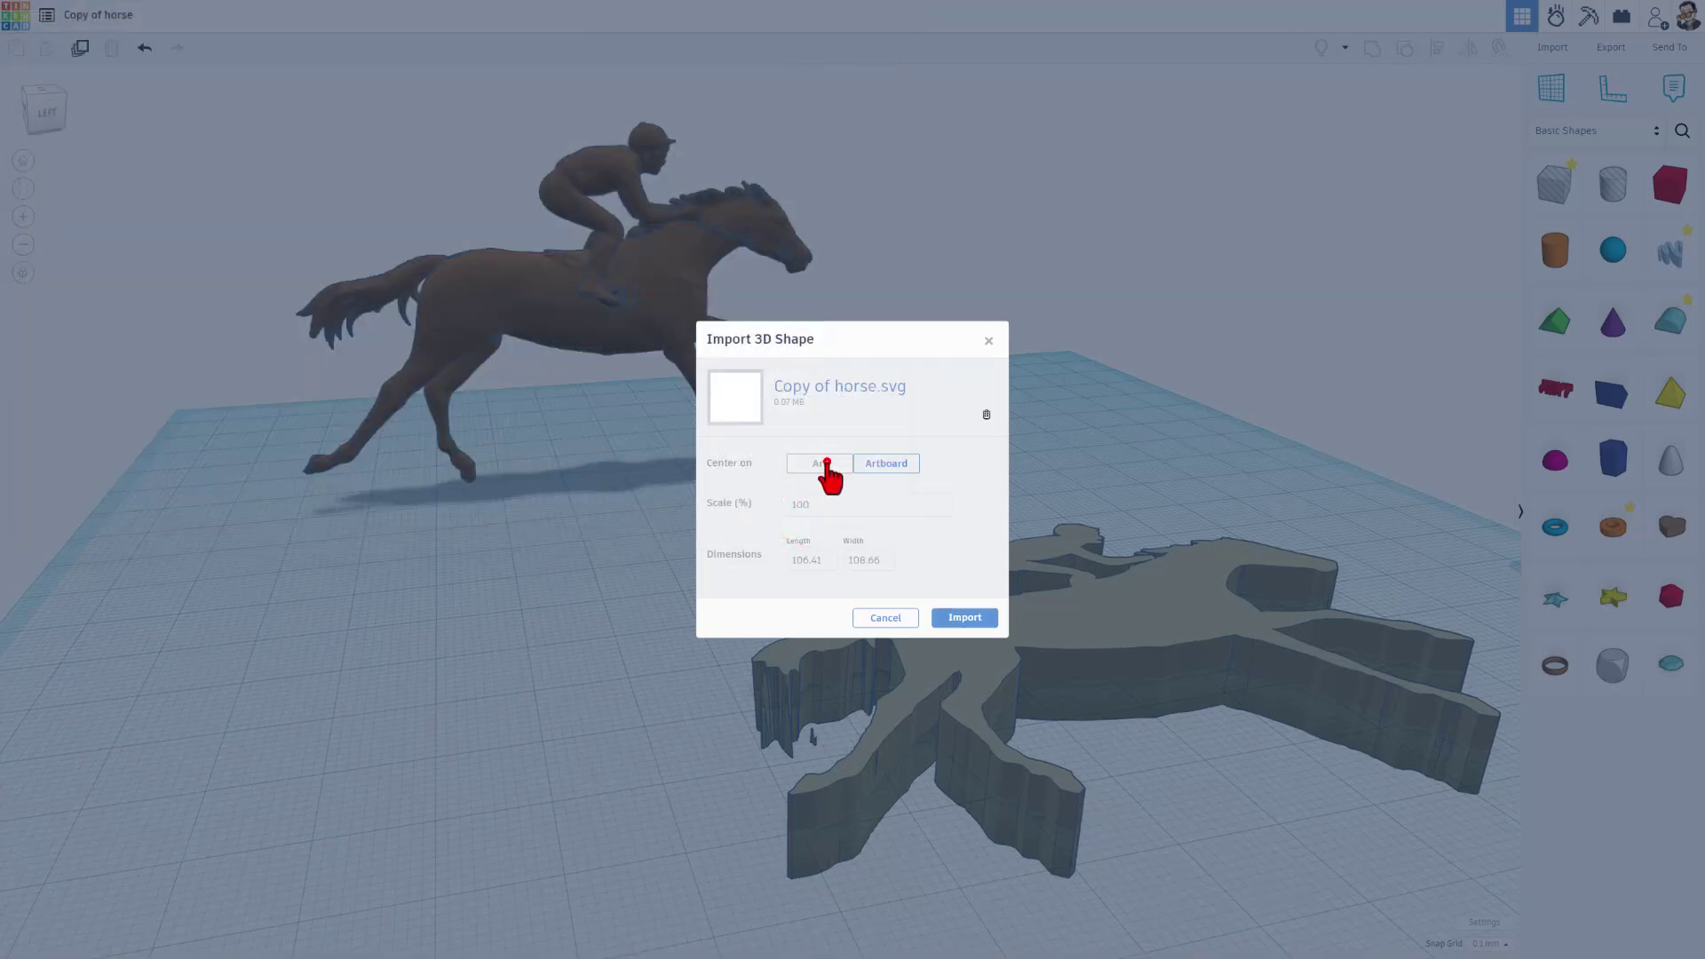
left_click(960, 620)
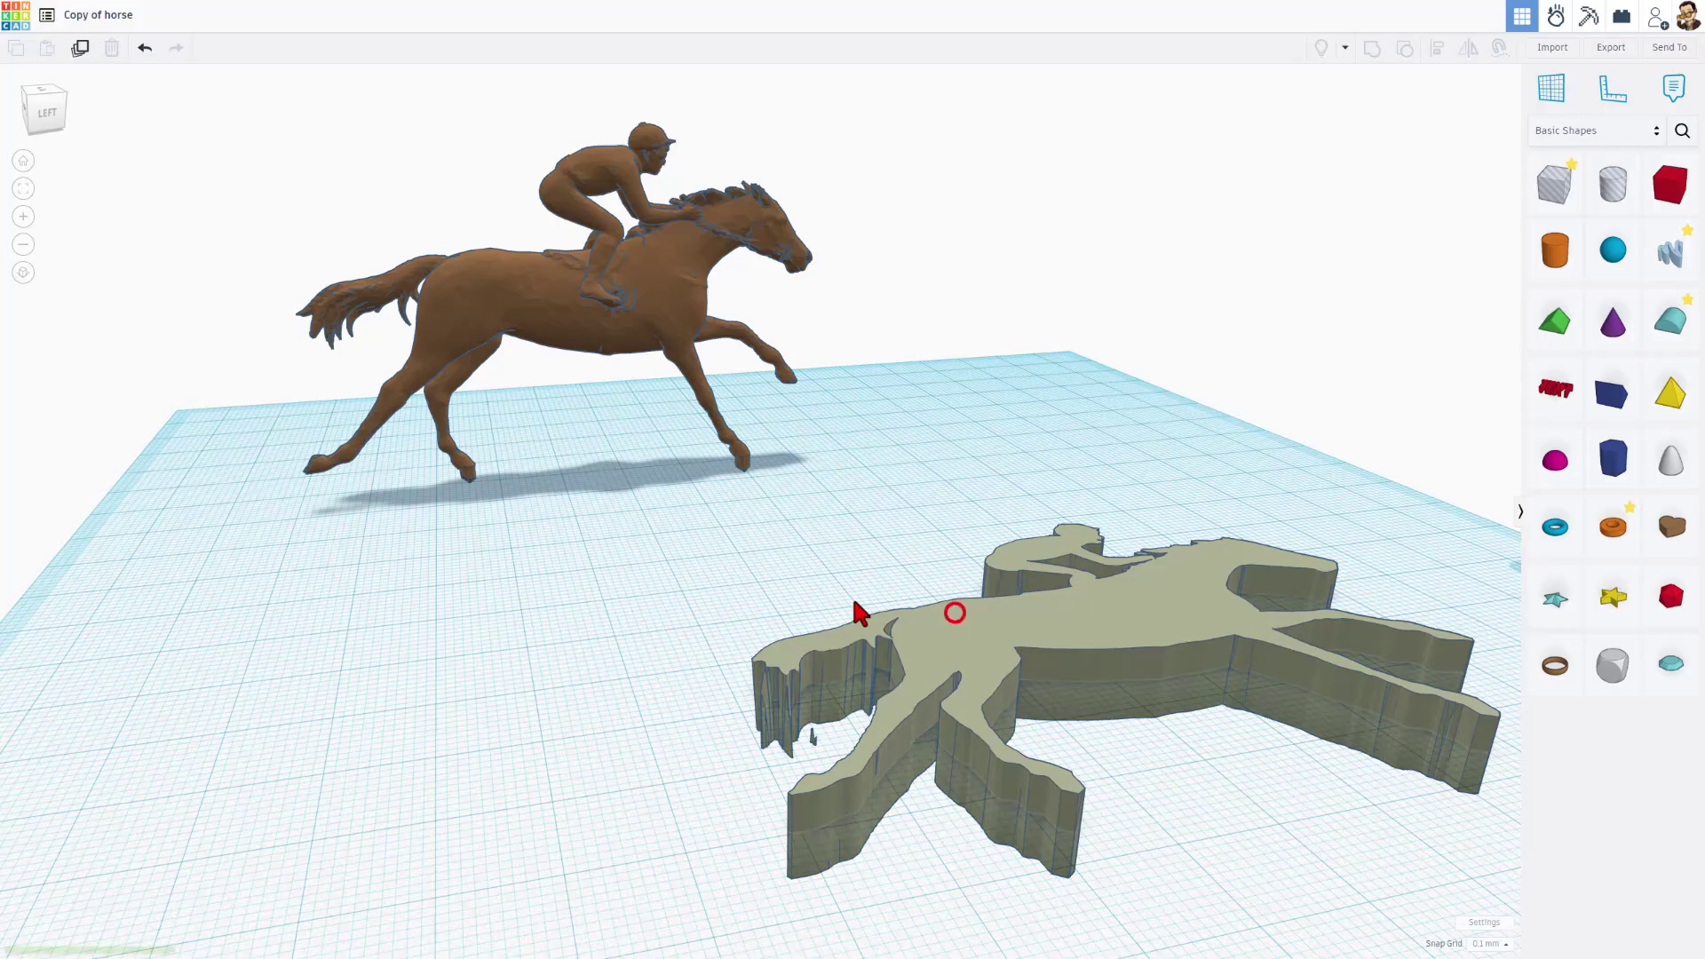
Select the brown horse-and-jockey model and nudge it one grid step back along the workplane.
scroll(634, 521, "down", 2)
right_click_drag(937, 417, 1006, 357)
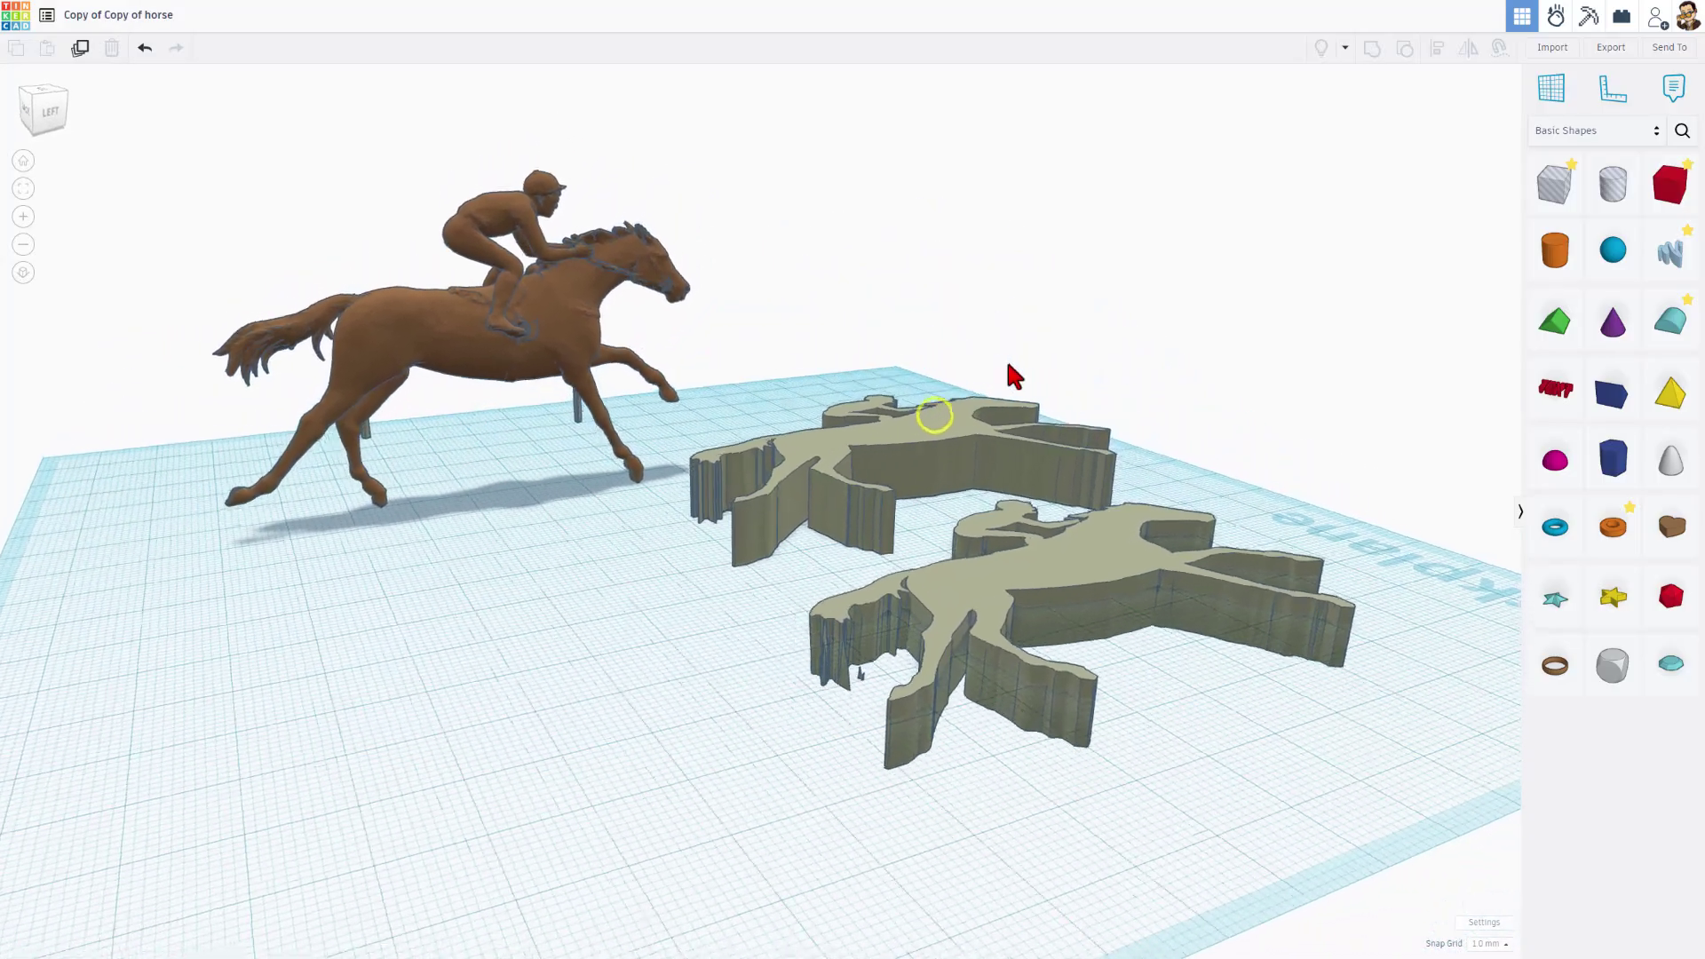
right_click_drag(413, 475, 445, 488)
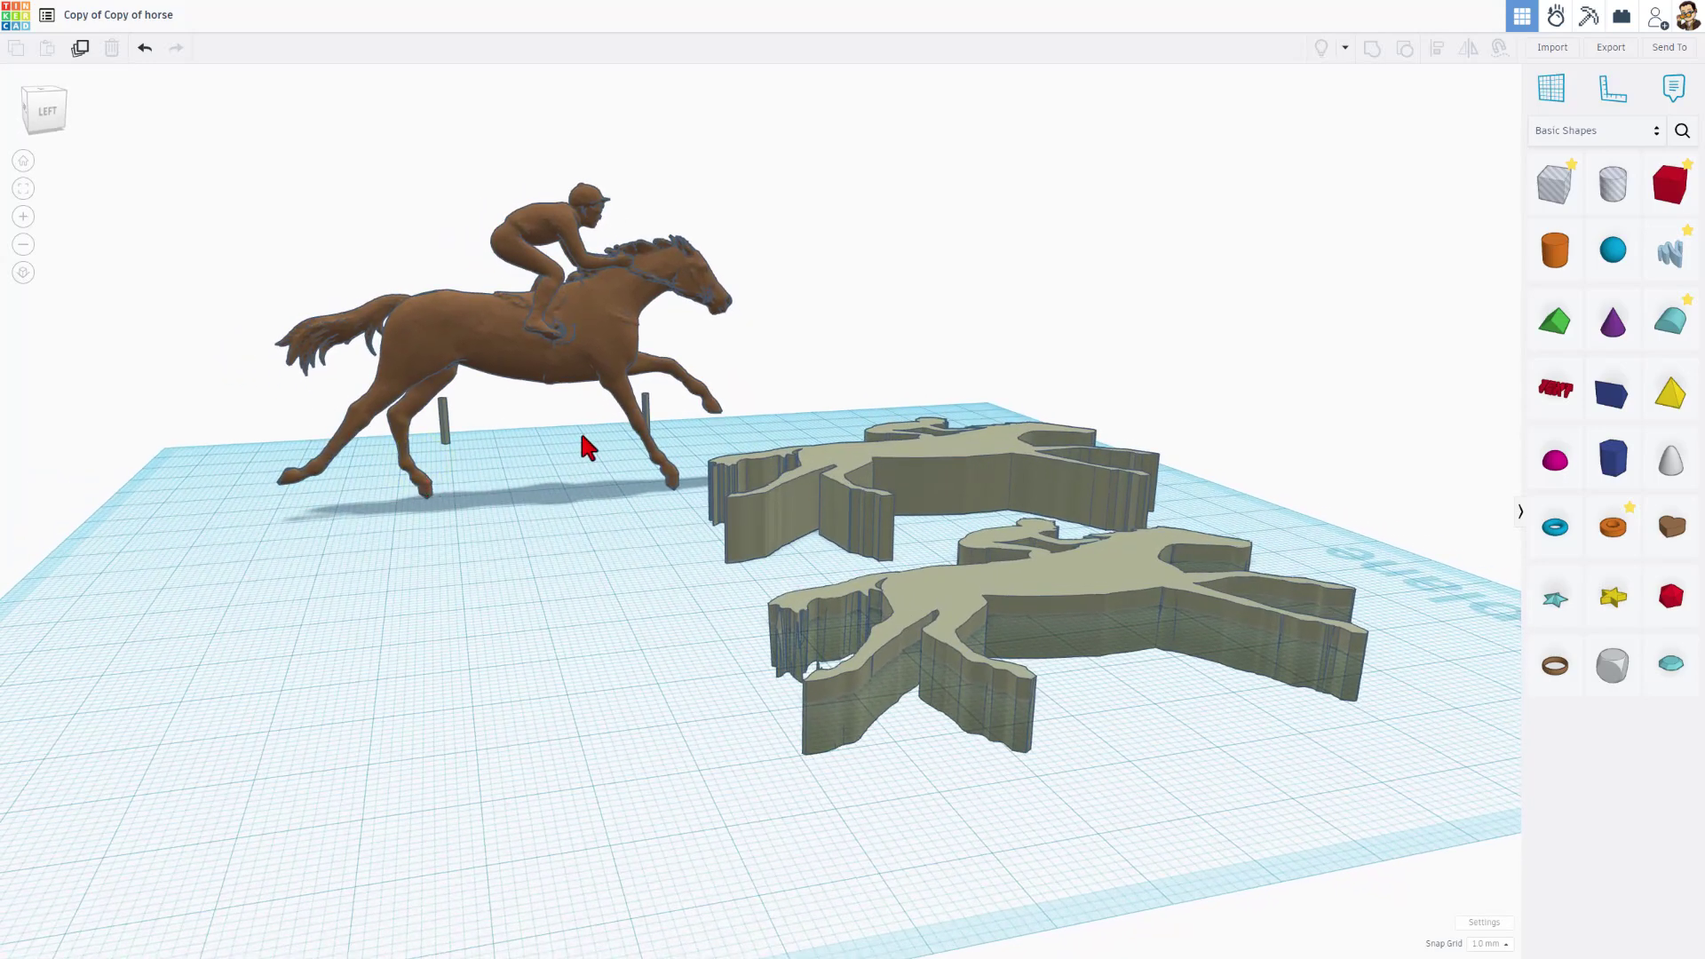
left_click(591, 348)
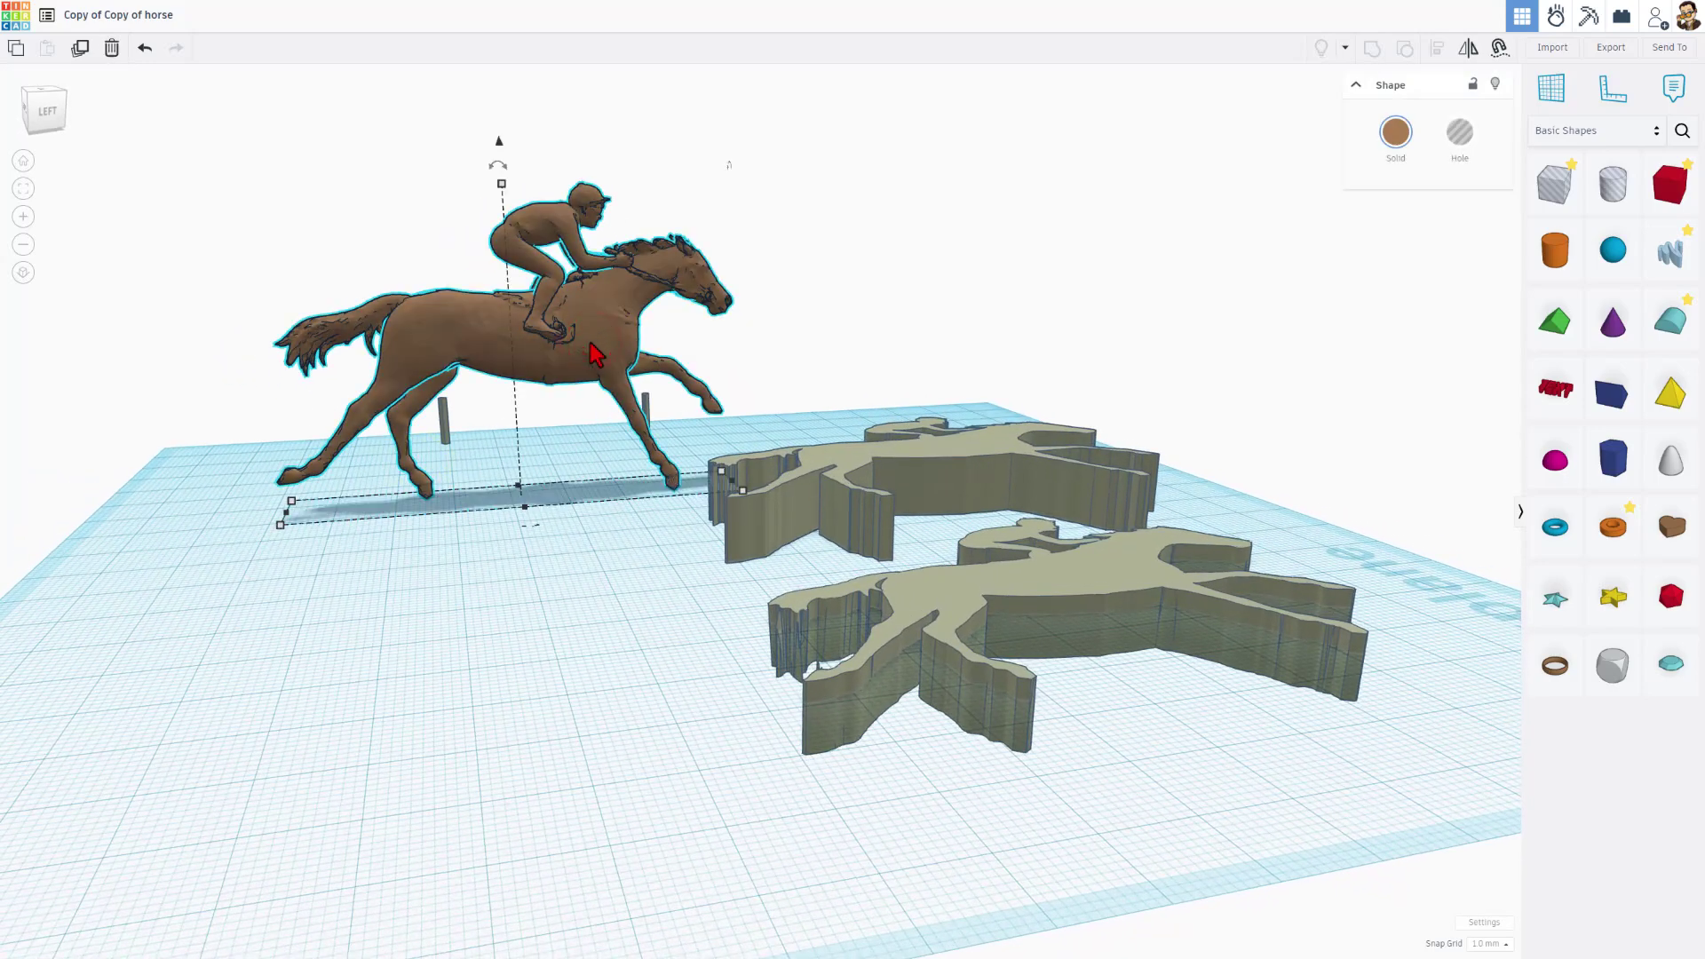
key("Up")
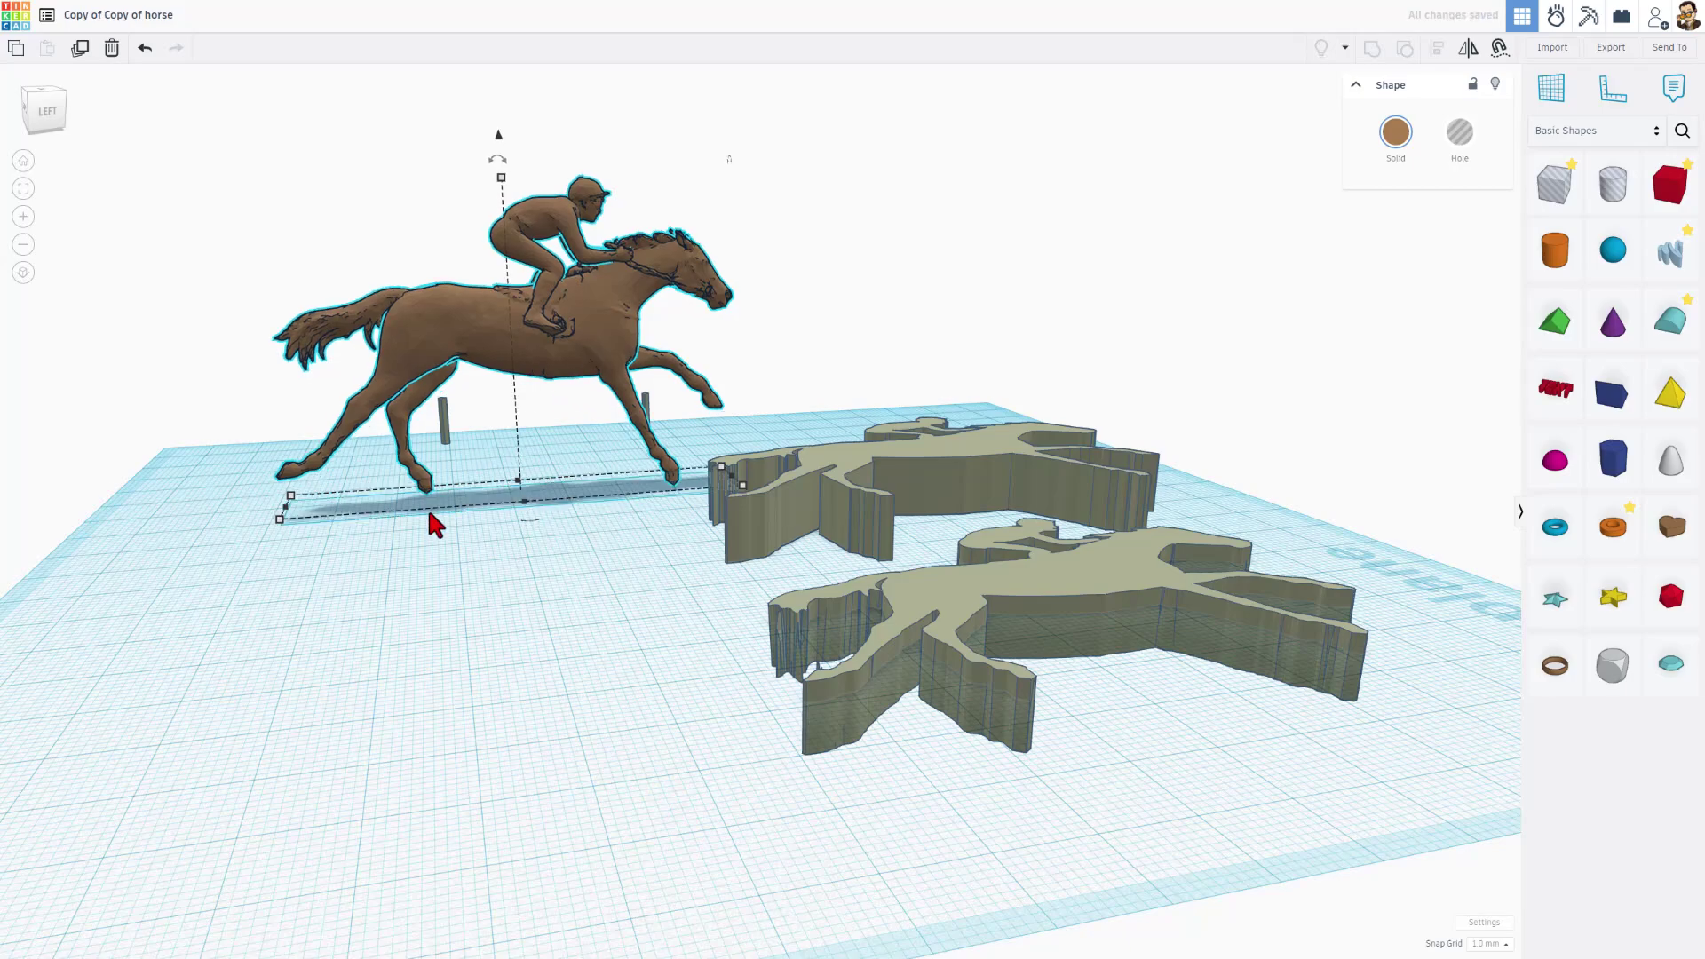
Place a box hole 20 mm in length and width on the workplane beneath the horse's front legs.
right_click_drag(428, 508, 541, 583)
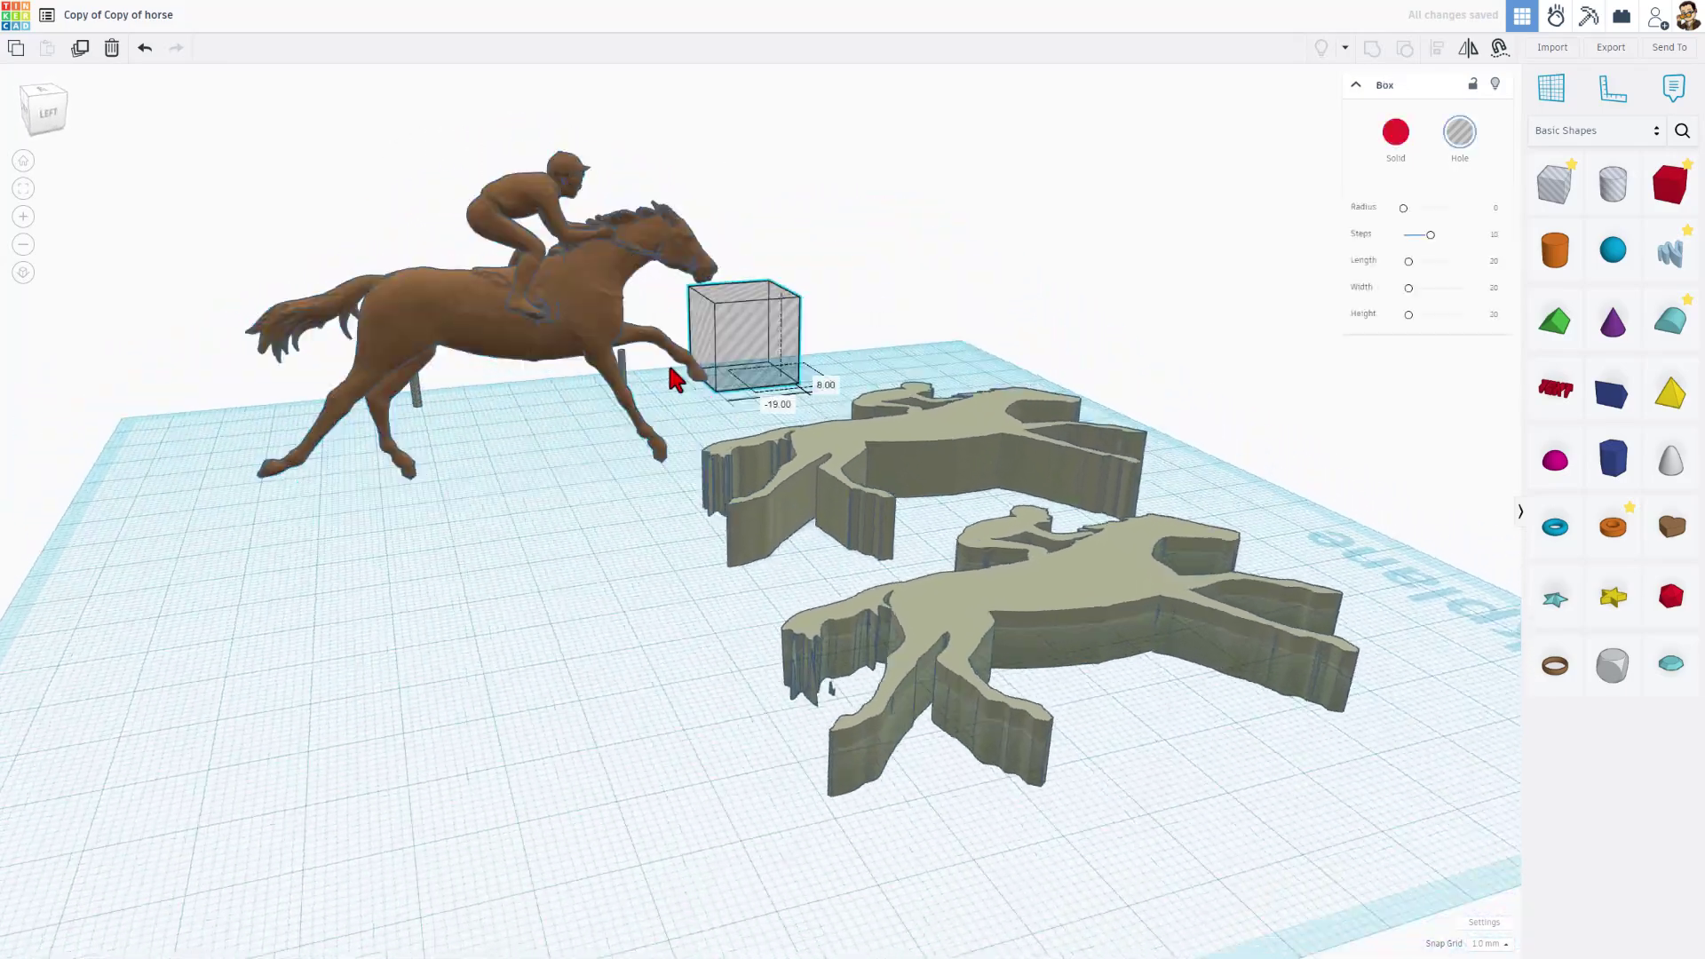
left_click_drag(677, 370, 621, 396)
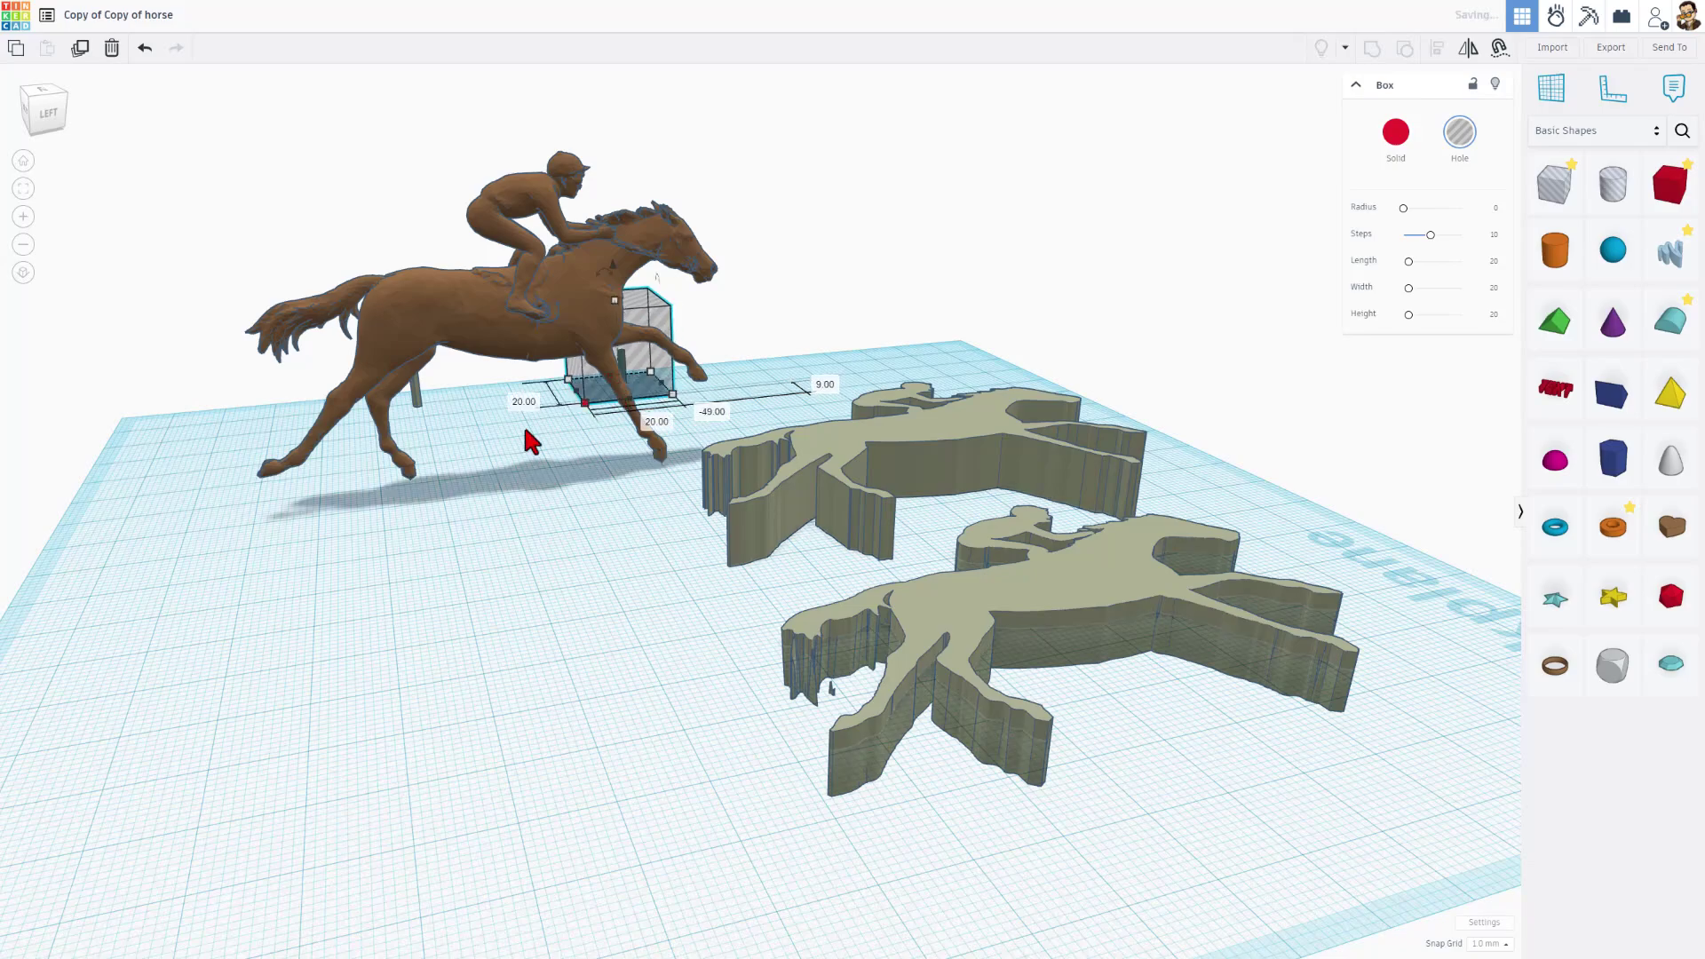
right_click_drag(959, 457, 841, 401)
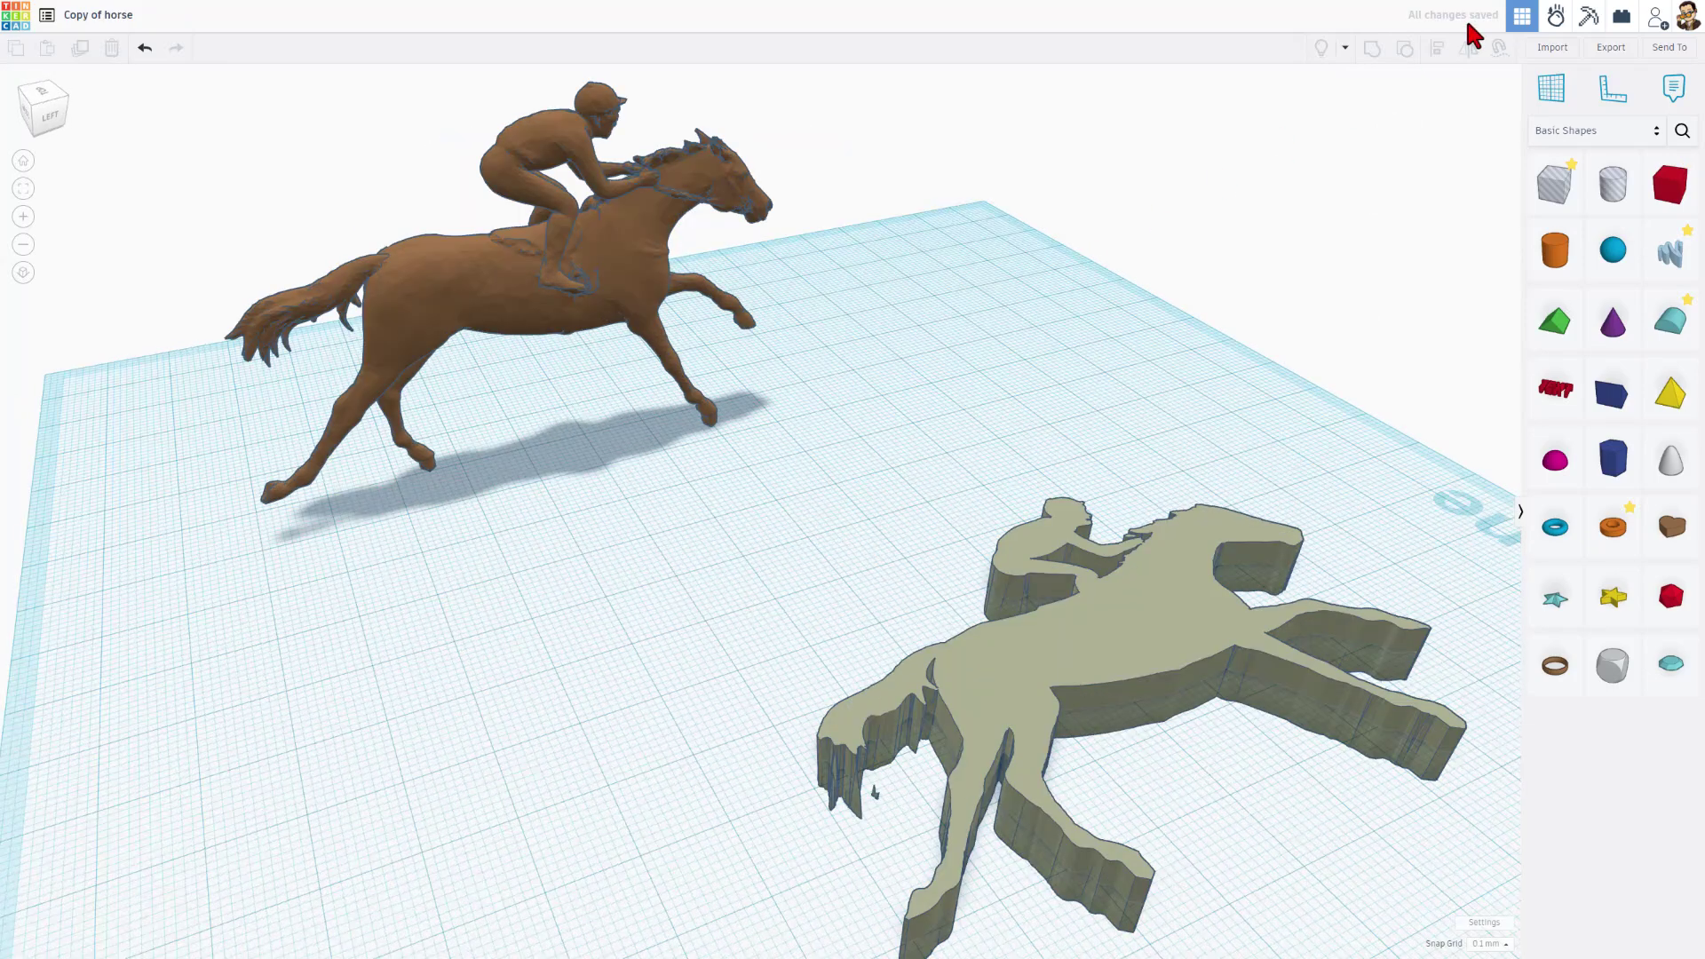
Switch to Inkscape and open Copy of horse.svg from the Downloads folder.
key("super")
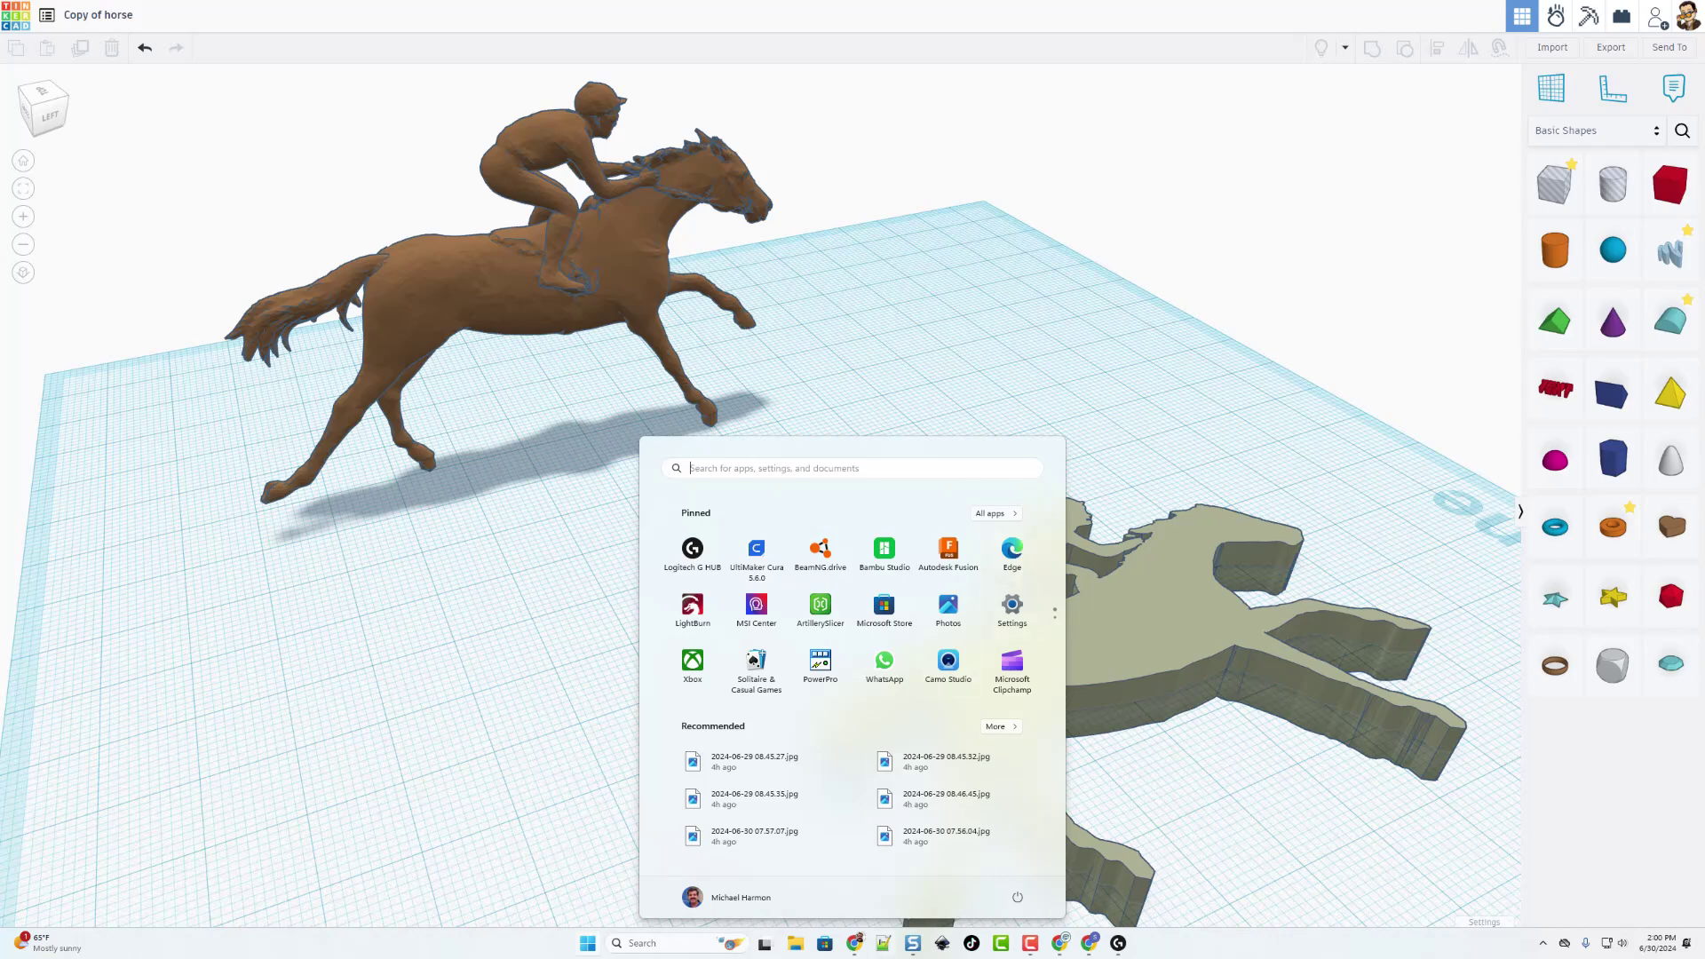
left_click(941, 944)
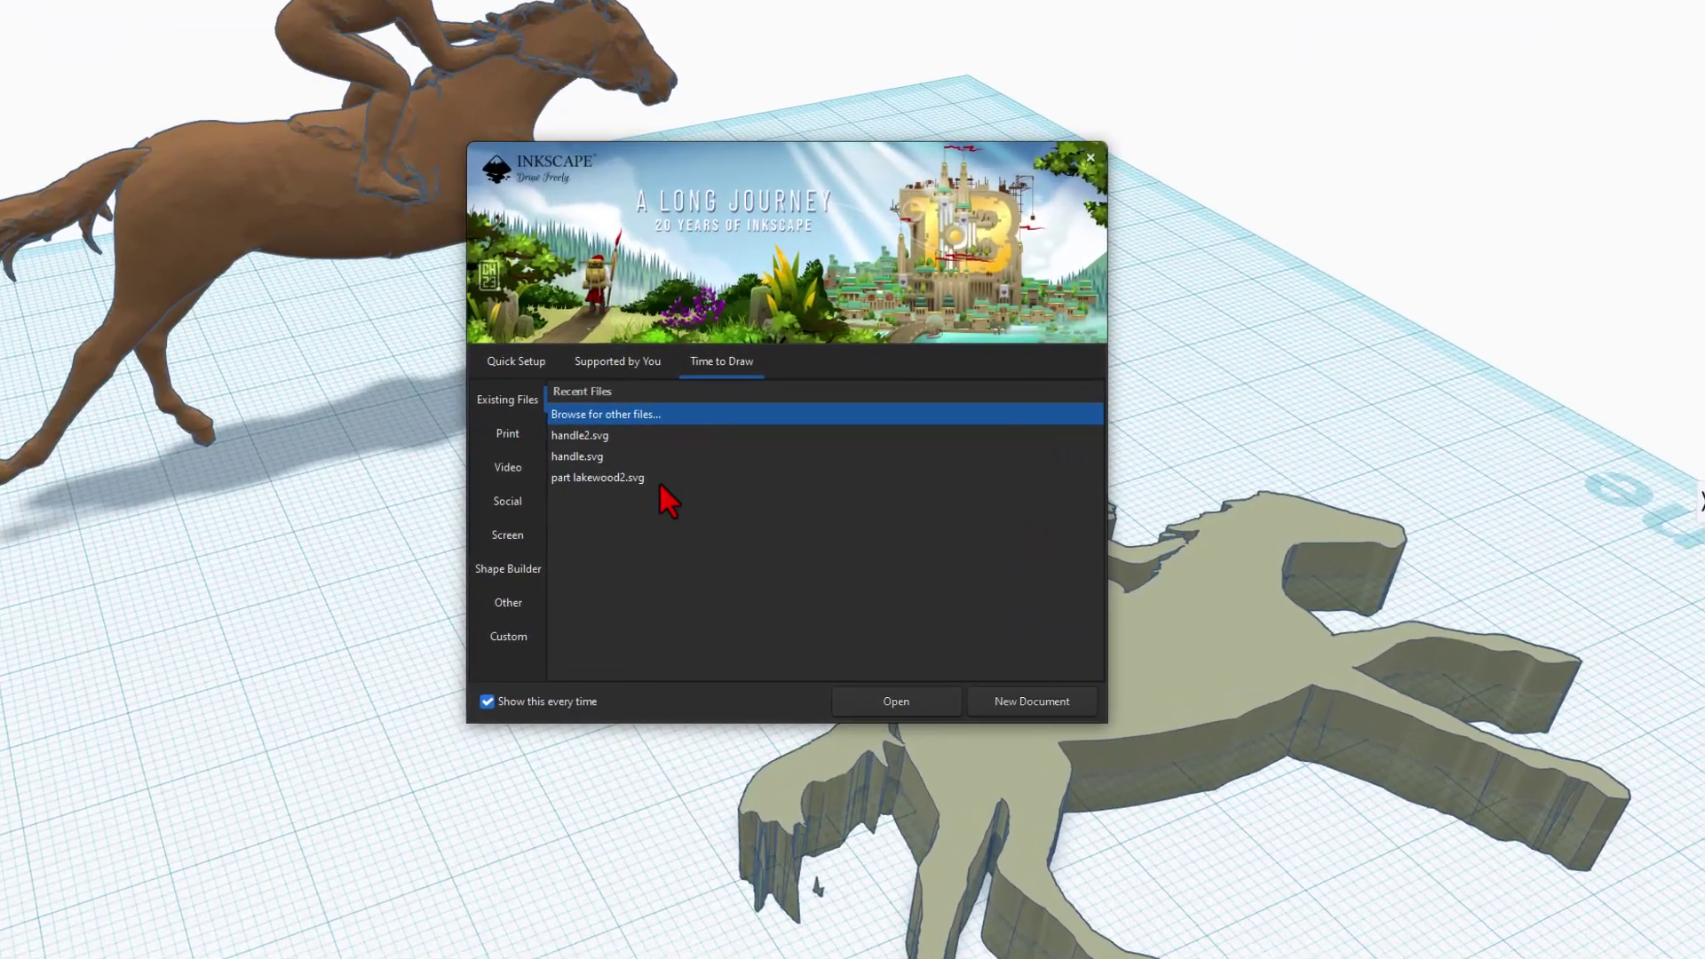
left_click(869, 703)
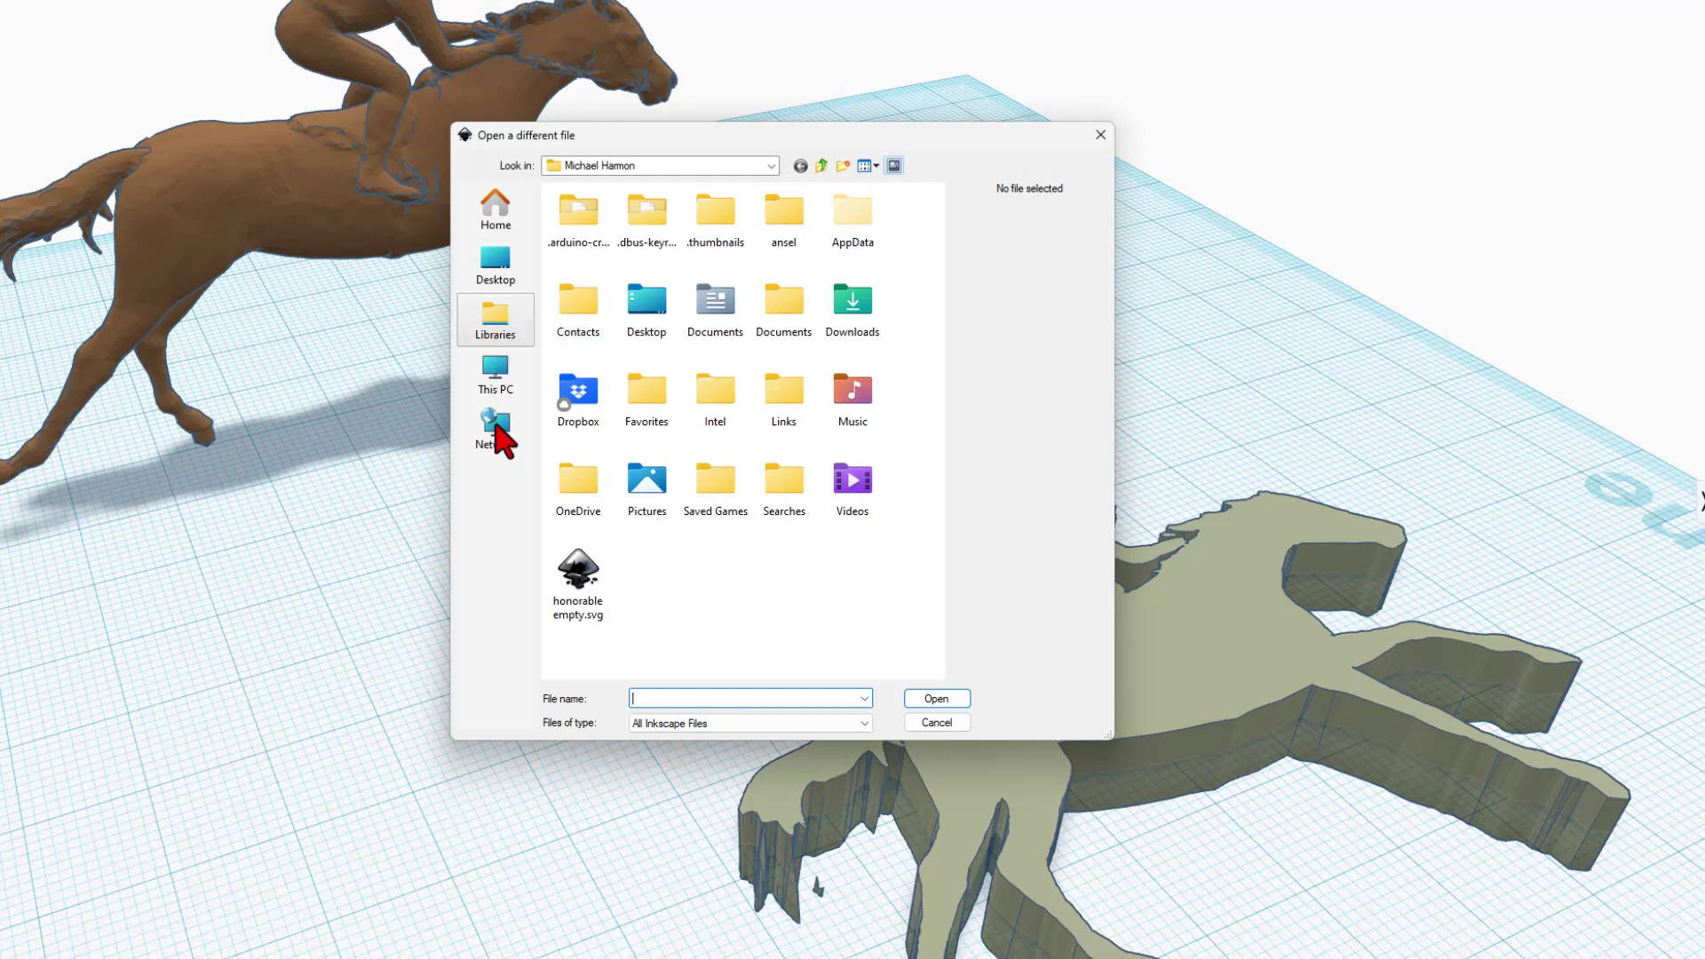
double_click(825, 302)
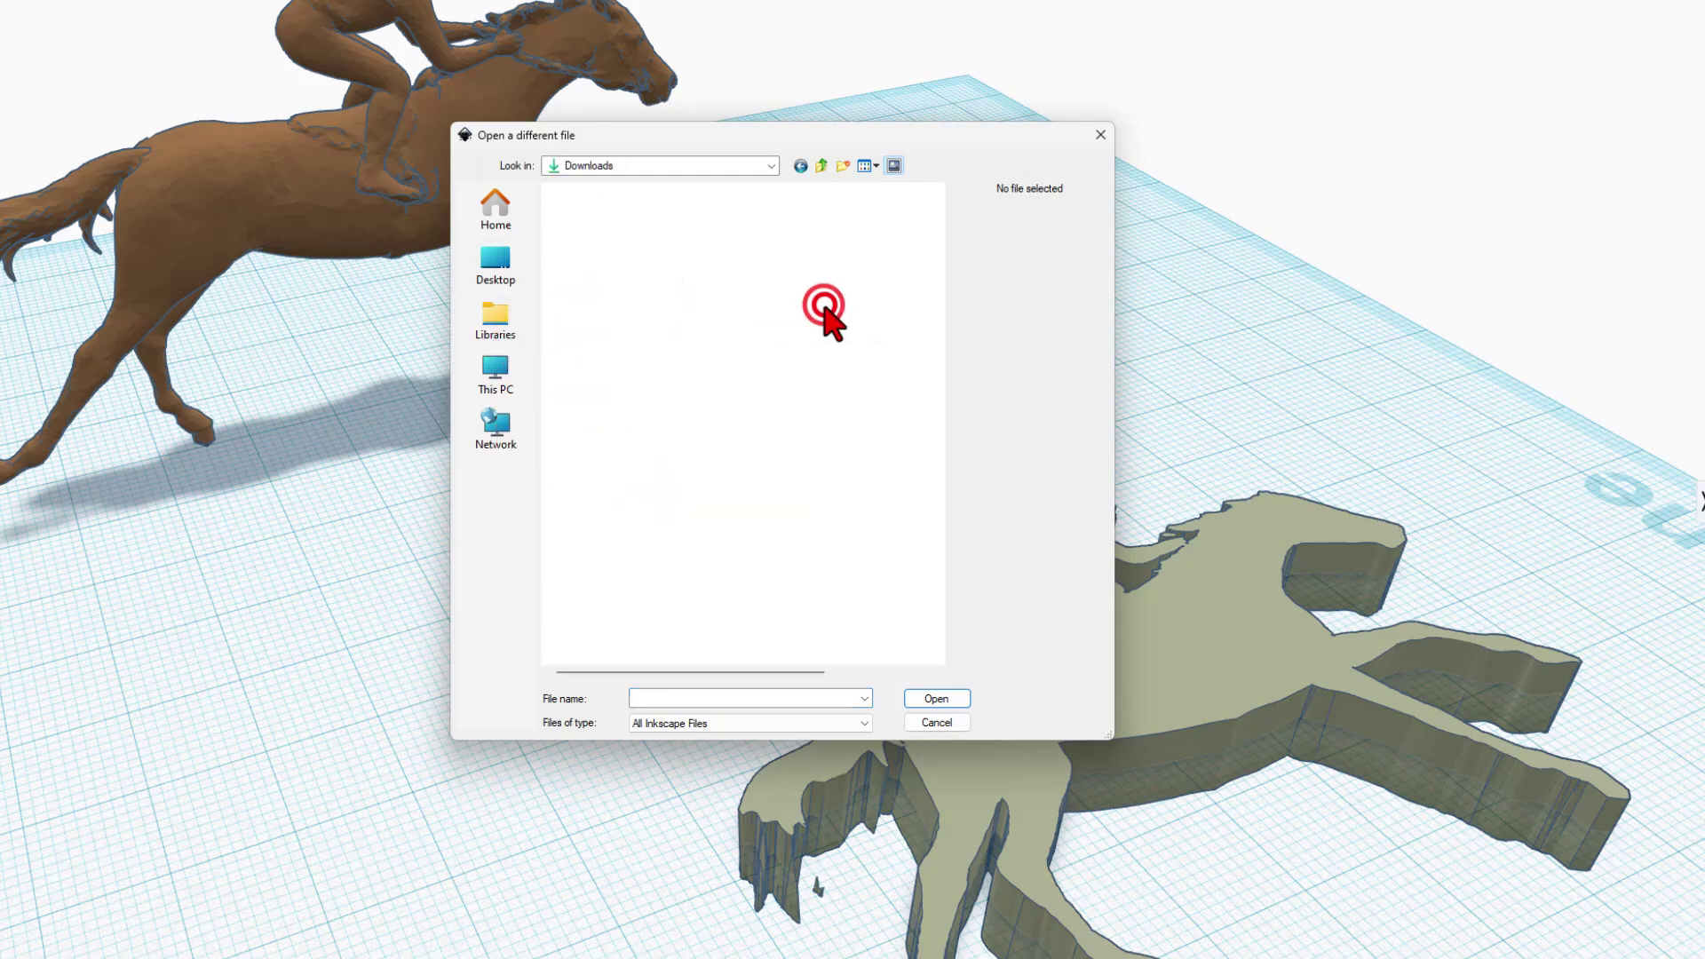
double_click(609, 232)
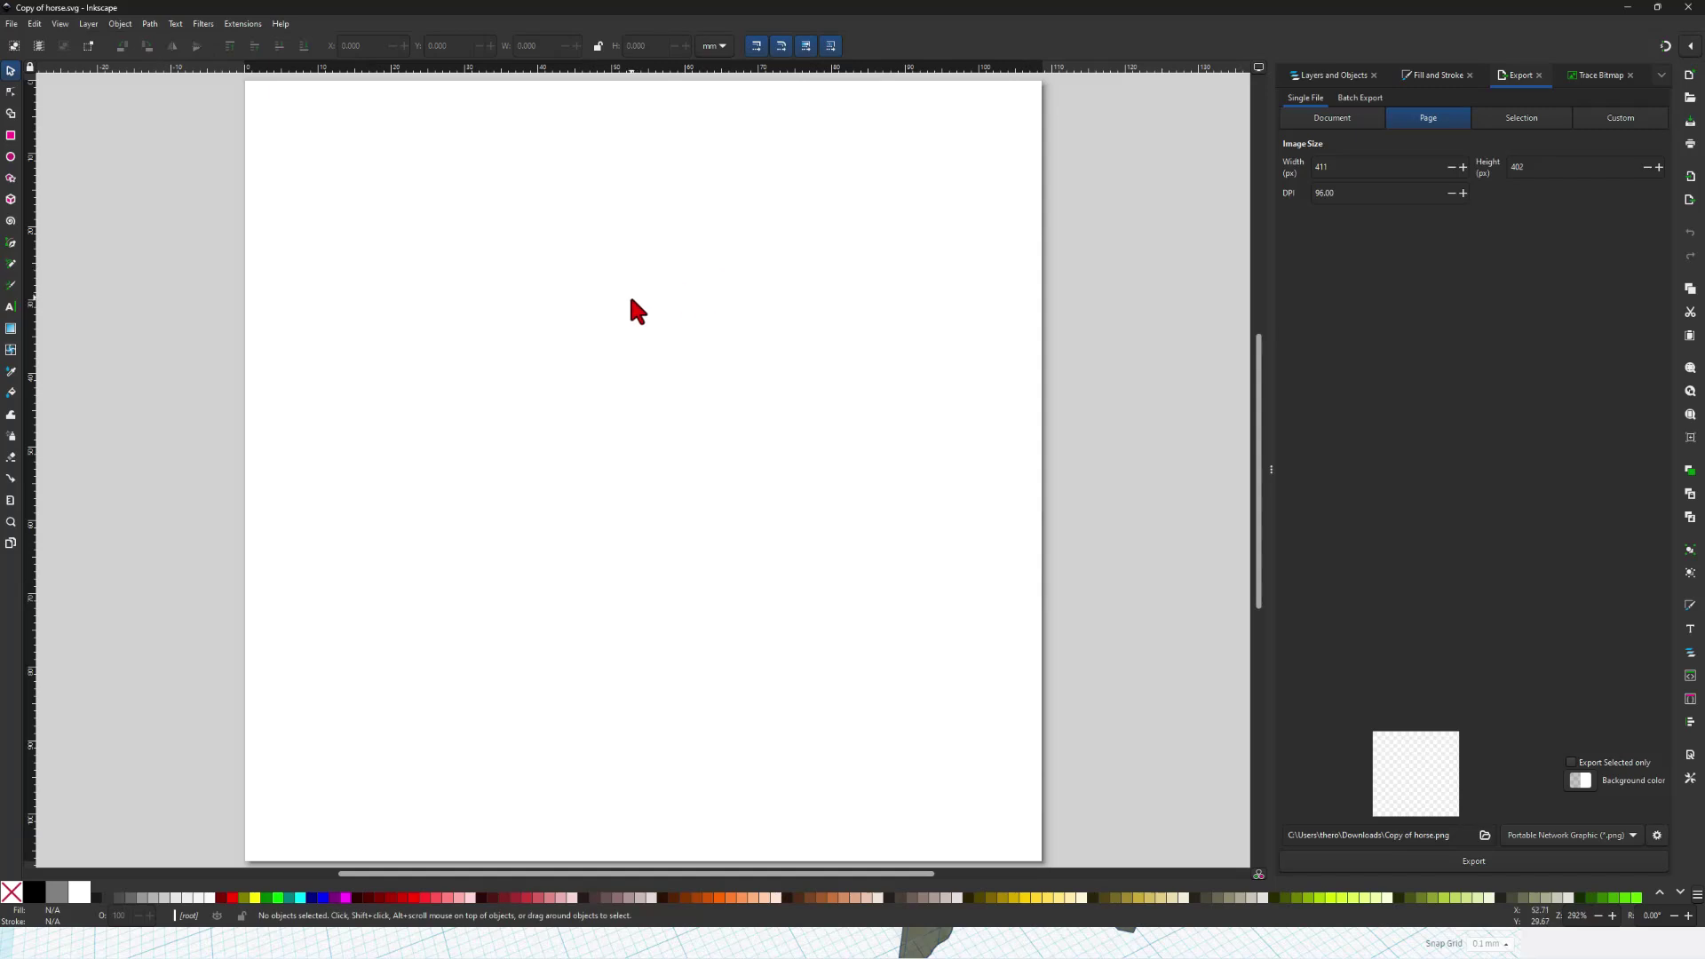
Select everything in the drawing and set its stroke paint to black by lowering the lightness to 0.
key("ctrl+a")
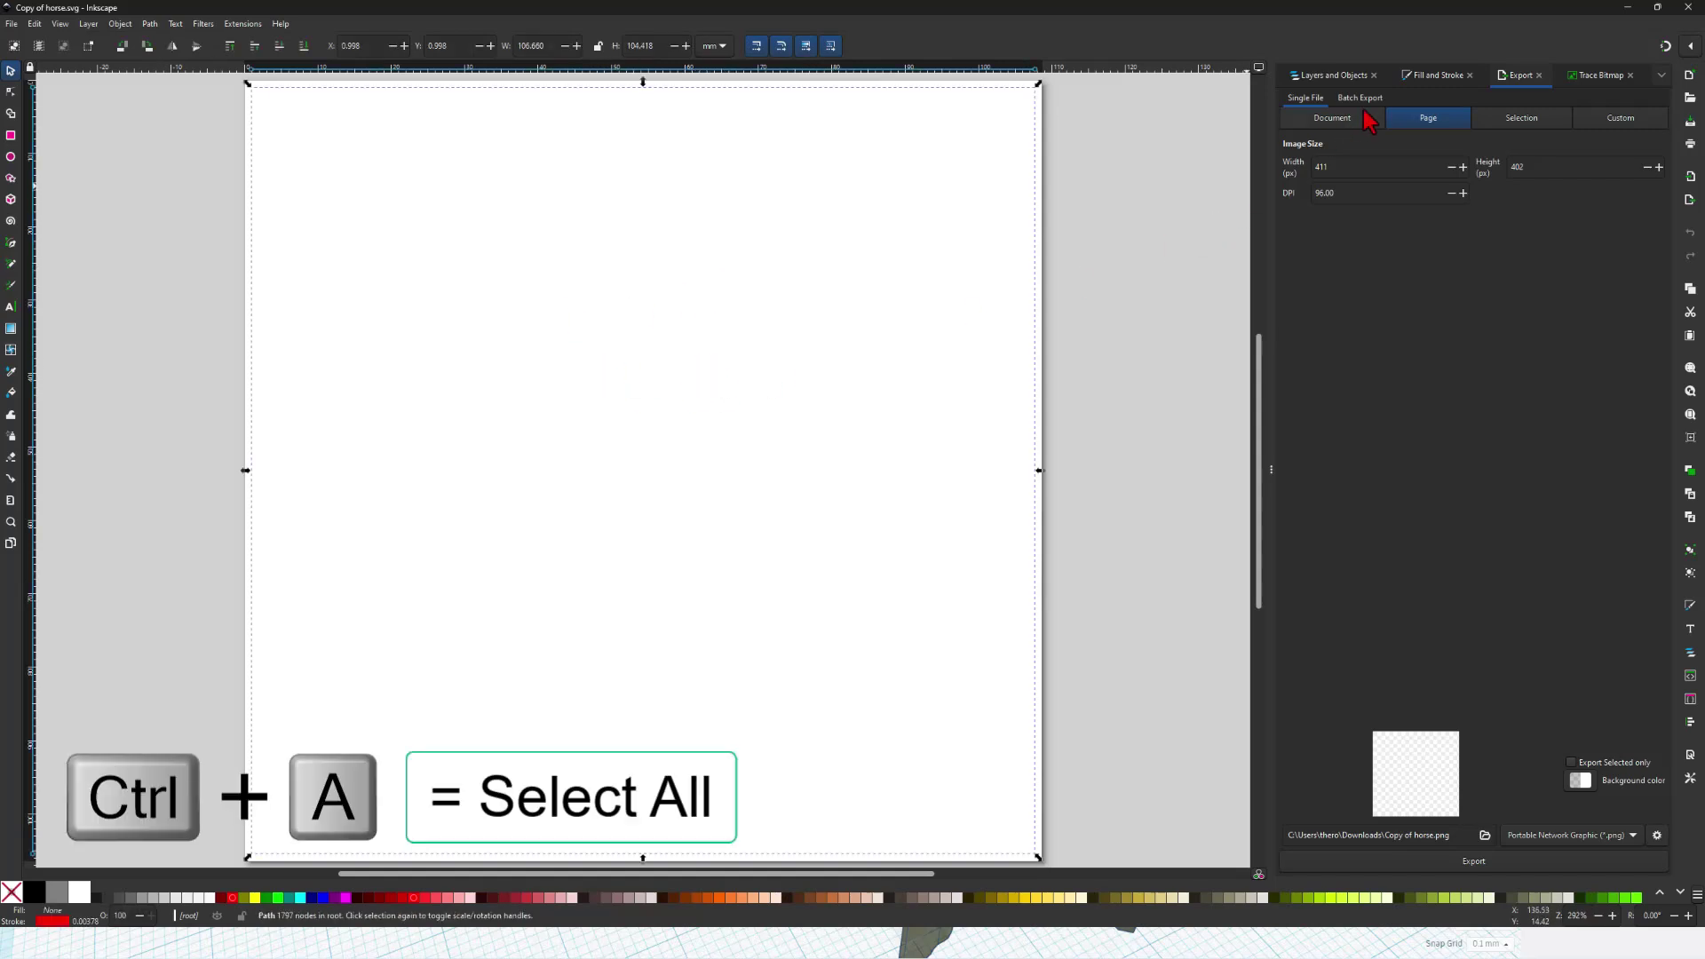
left_click(1412, 74)
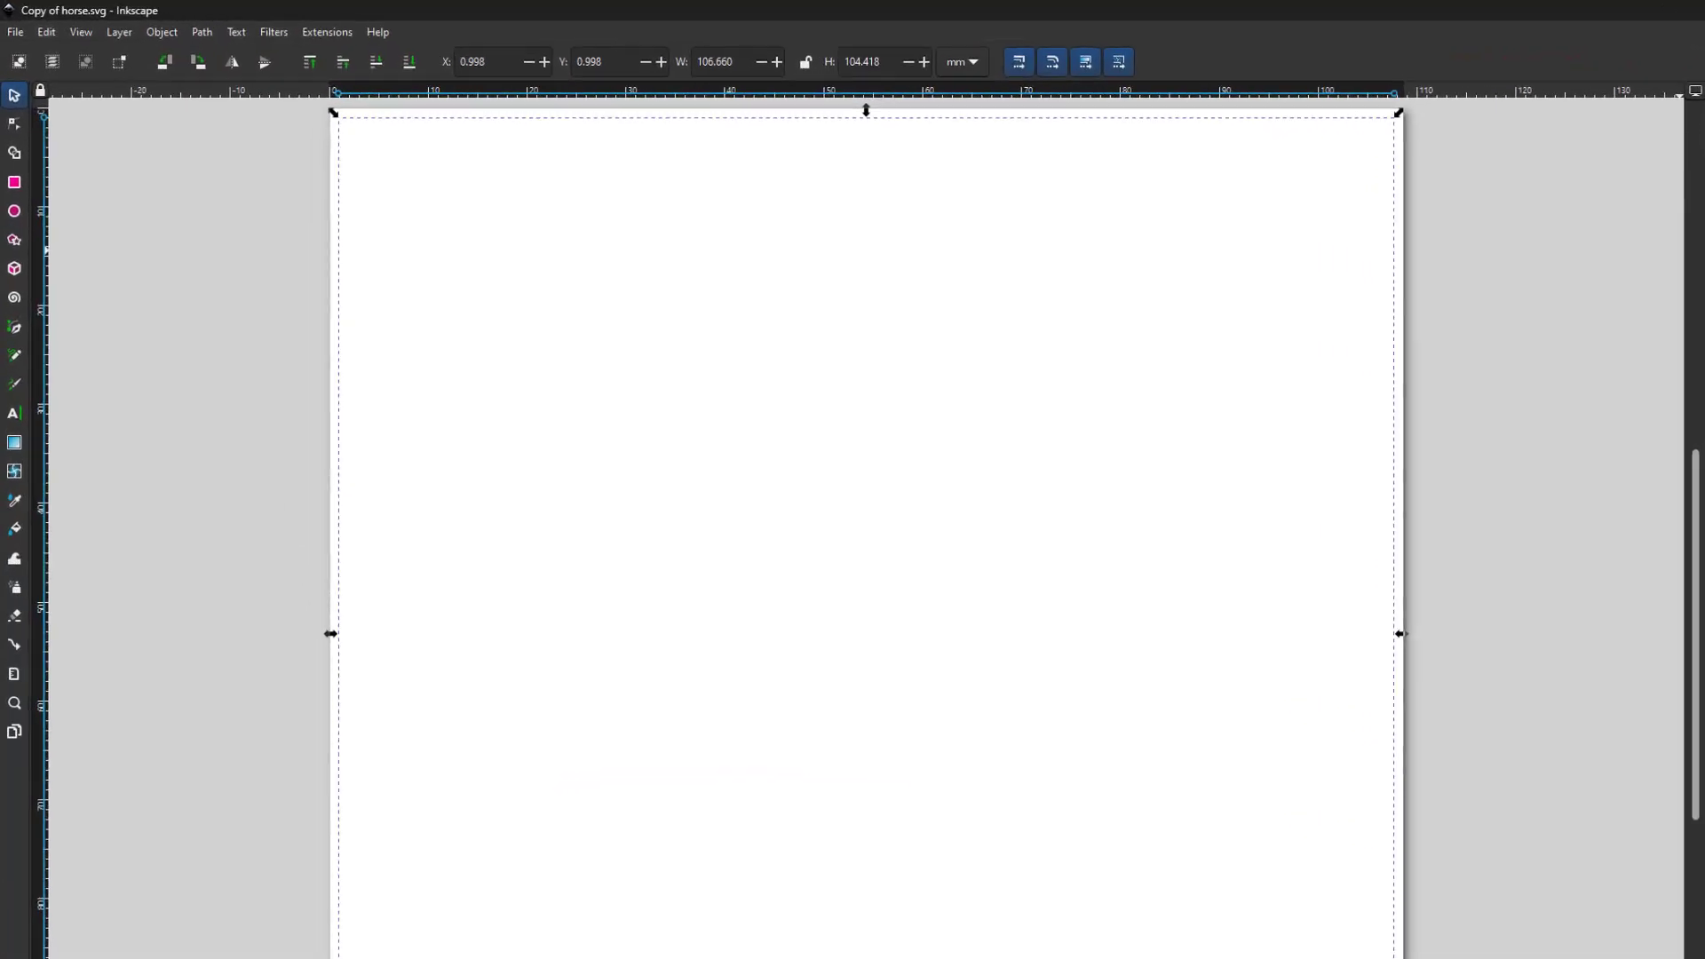
left_click(149, 24)
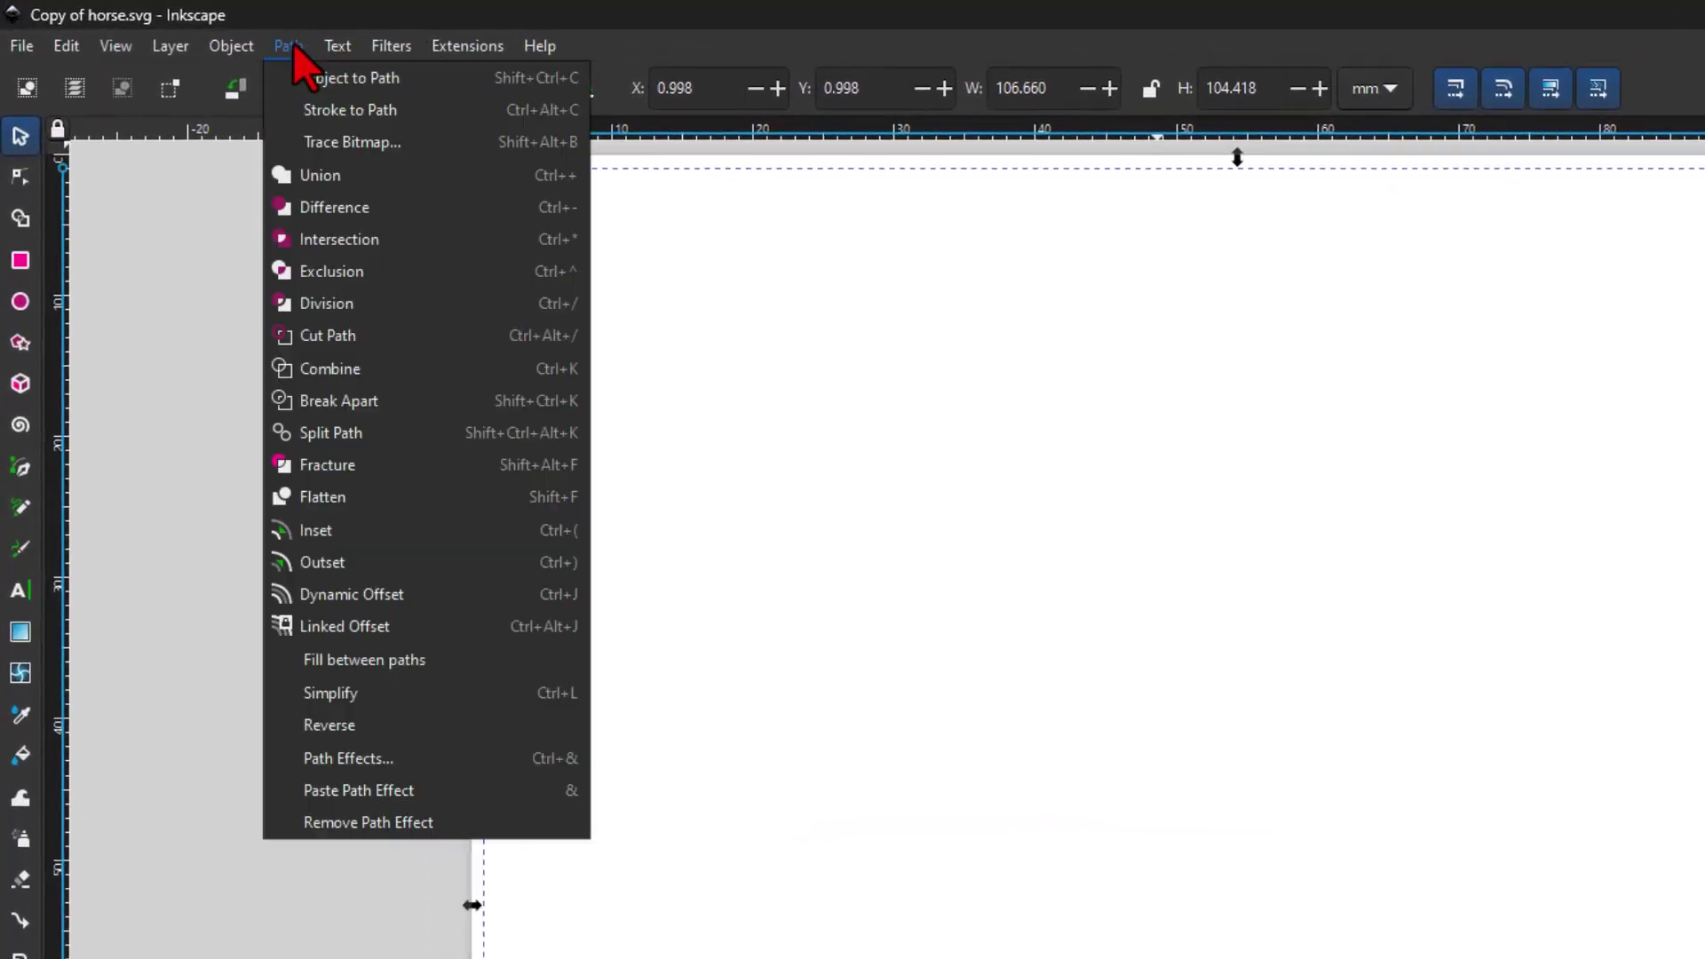
mouse_move(227, 43)
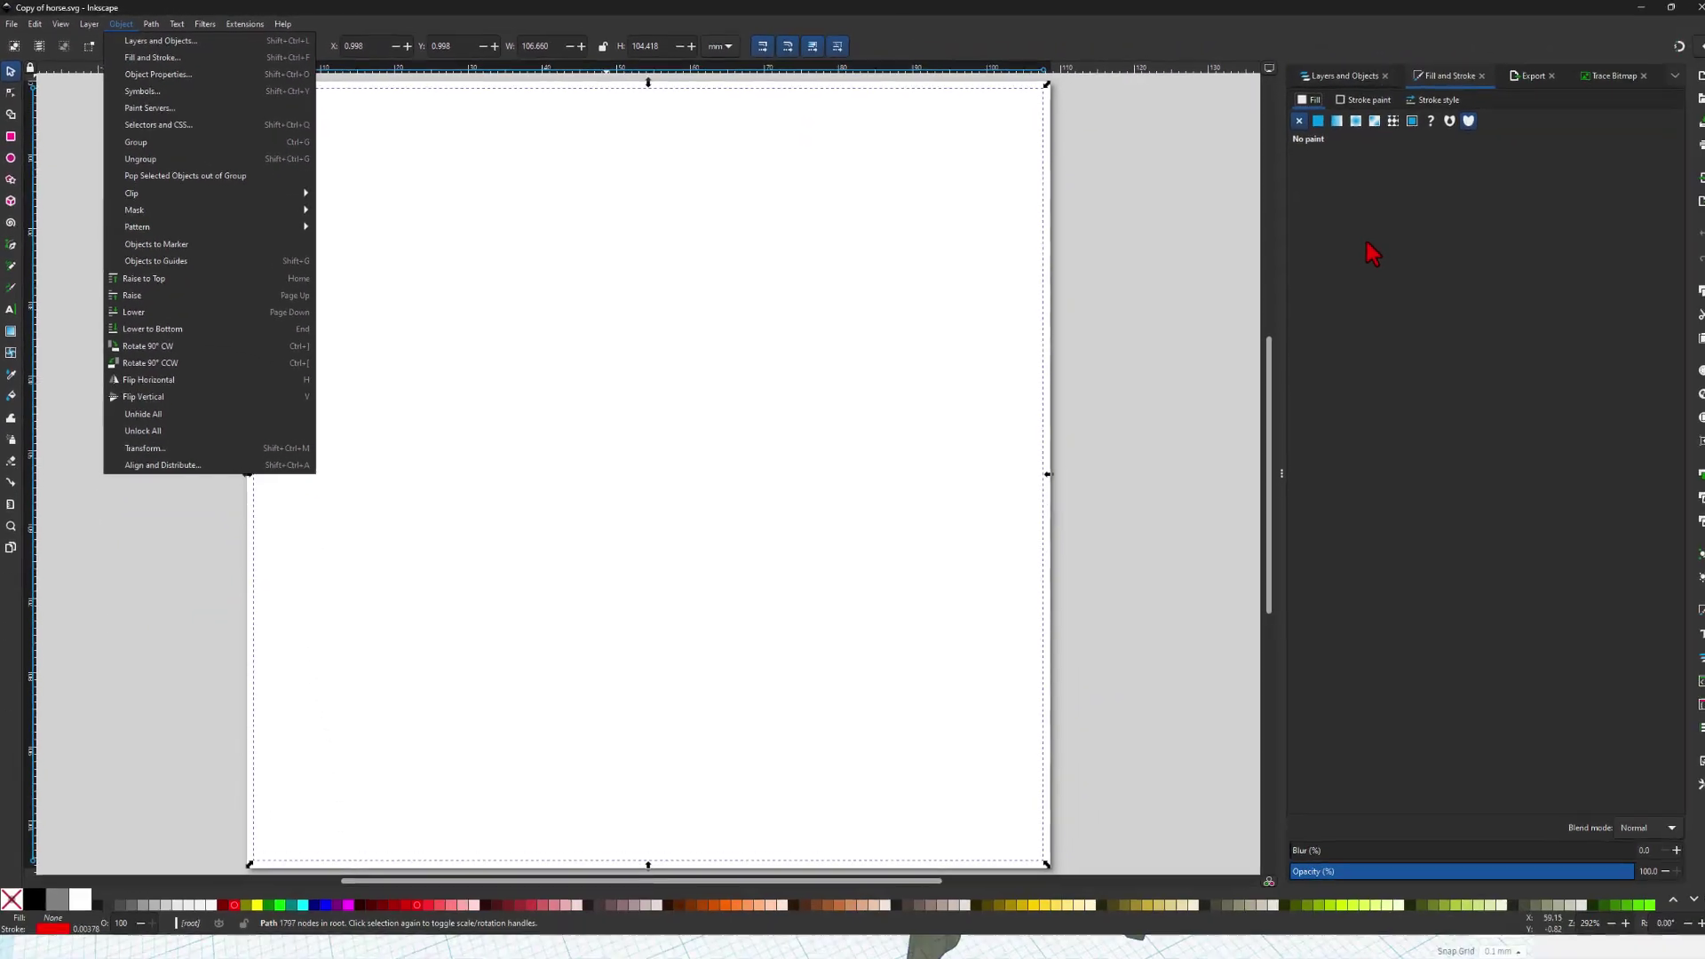
left_click(1368, 244)
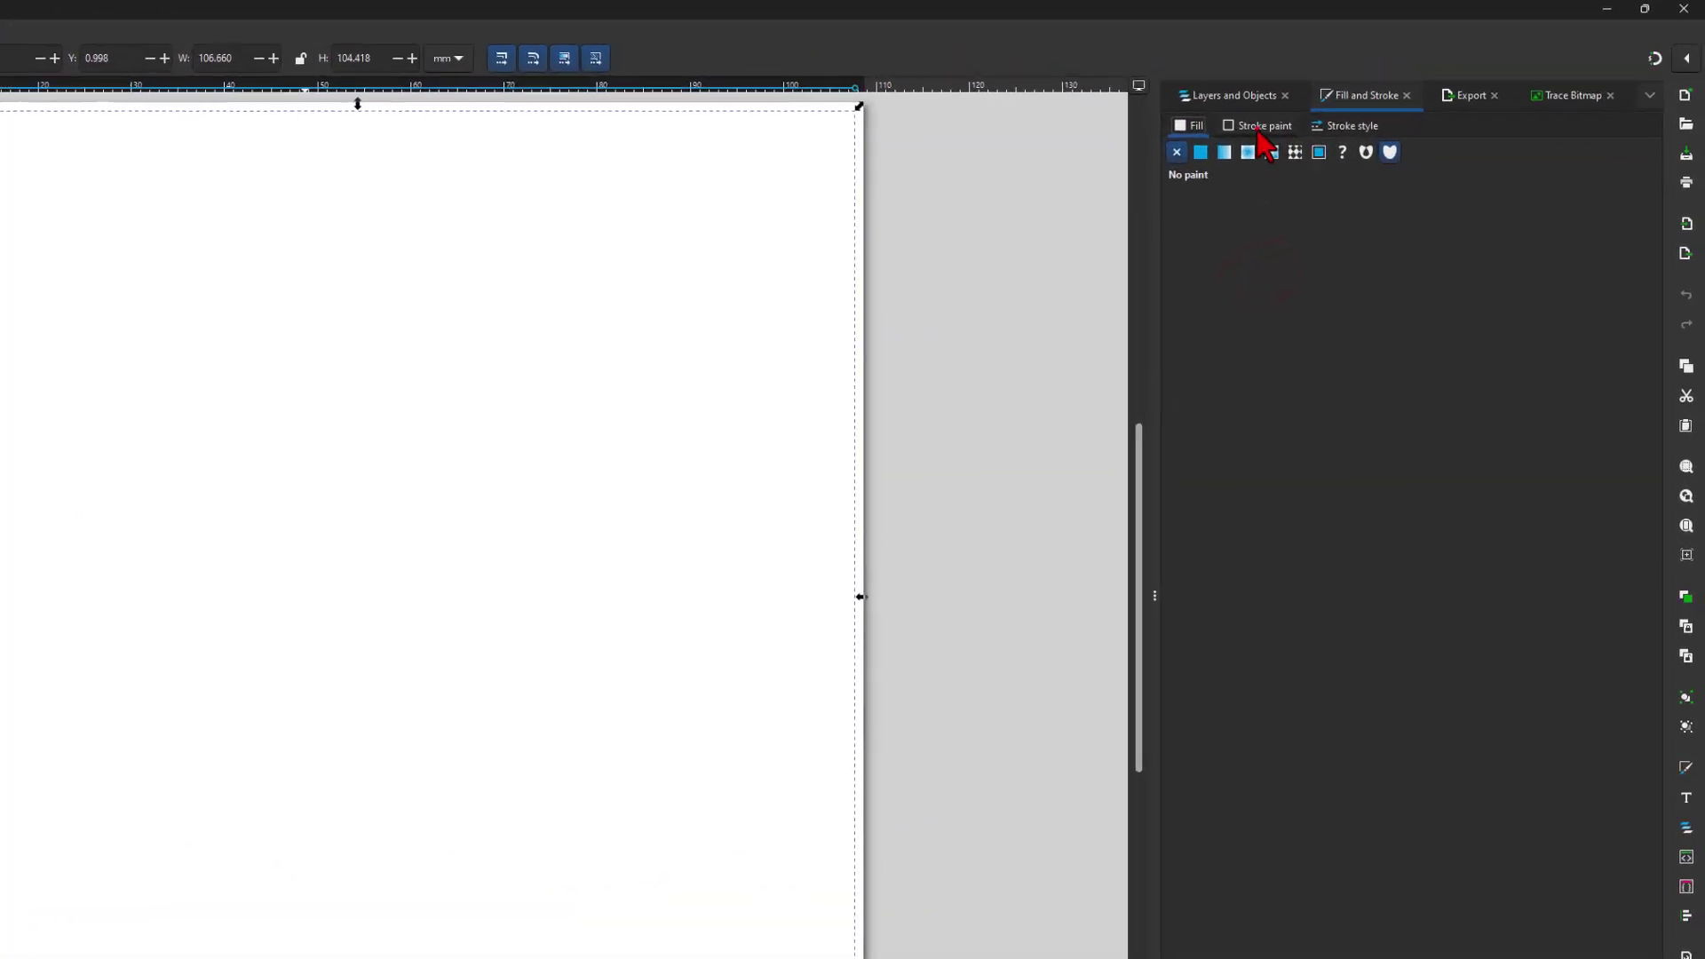
left_click(1353, 100)
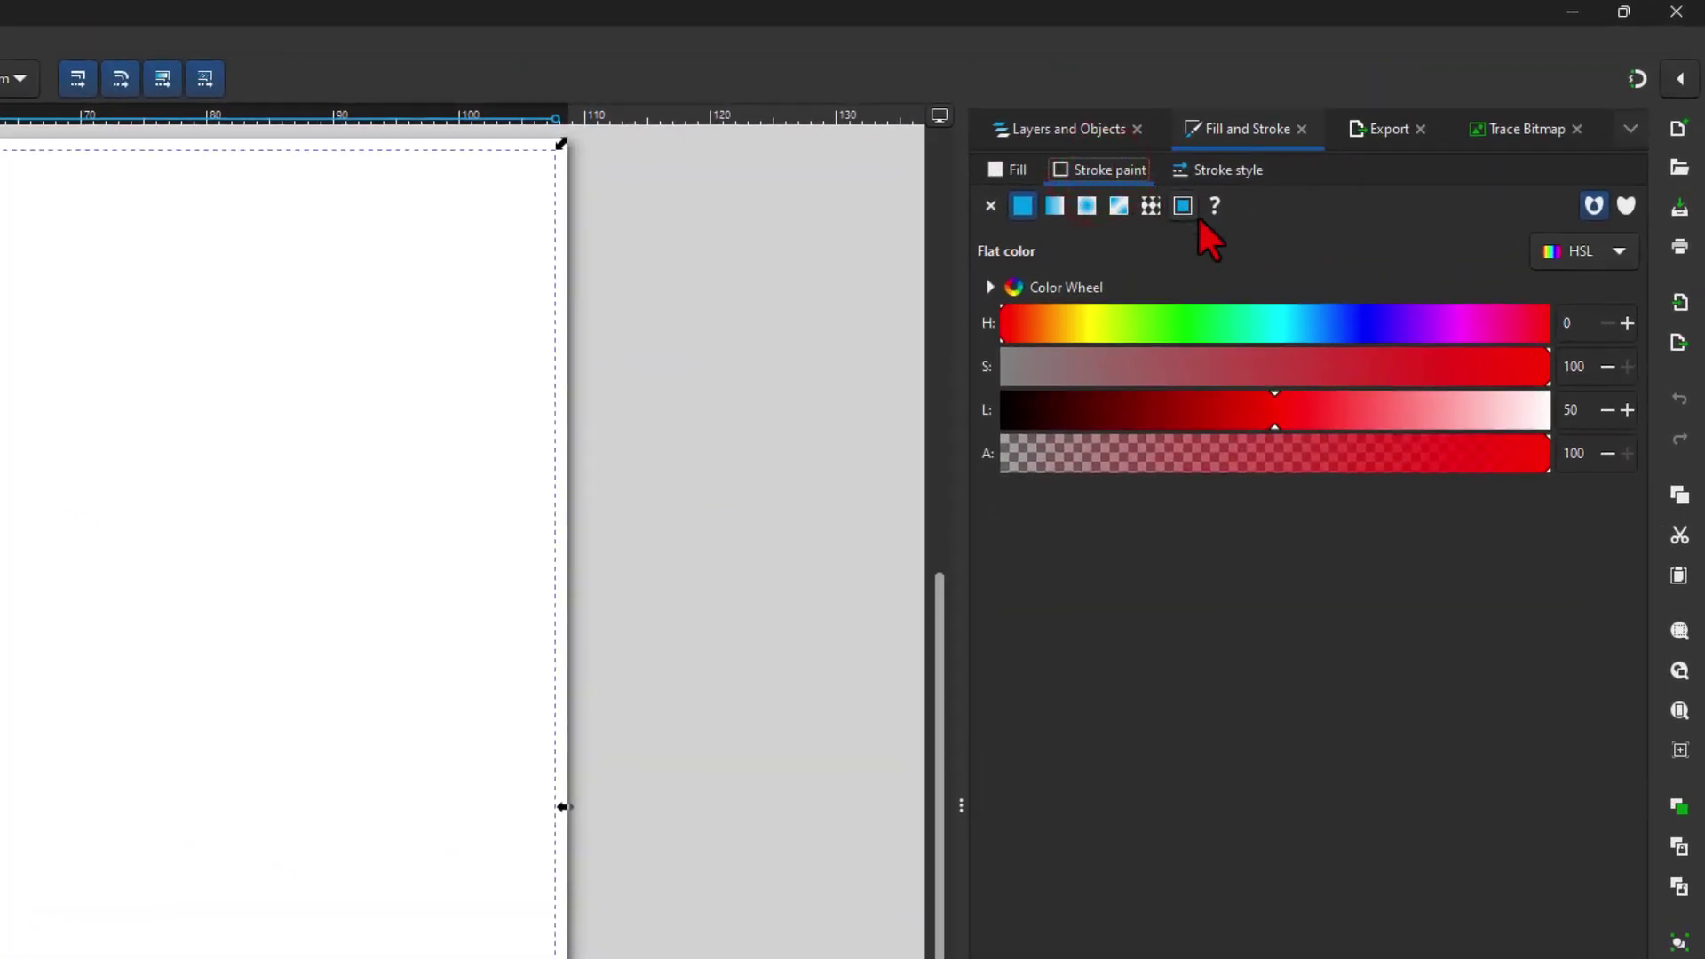
left_click_drag(1154, 397, 914, 456)
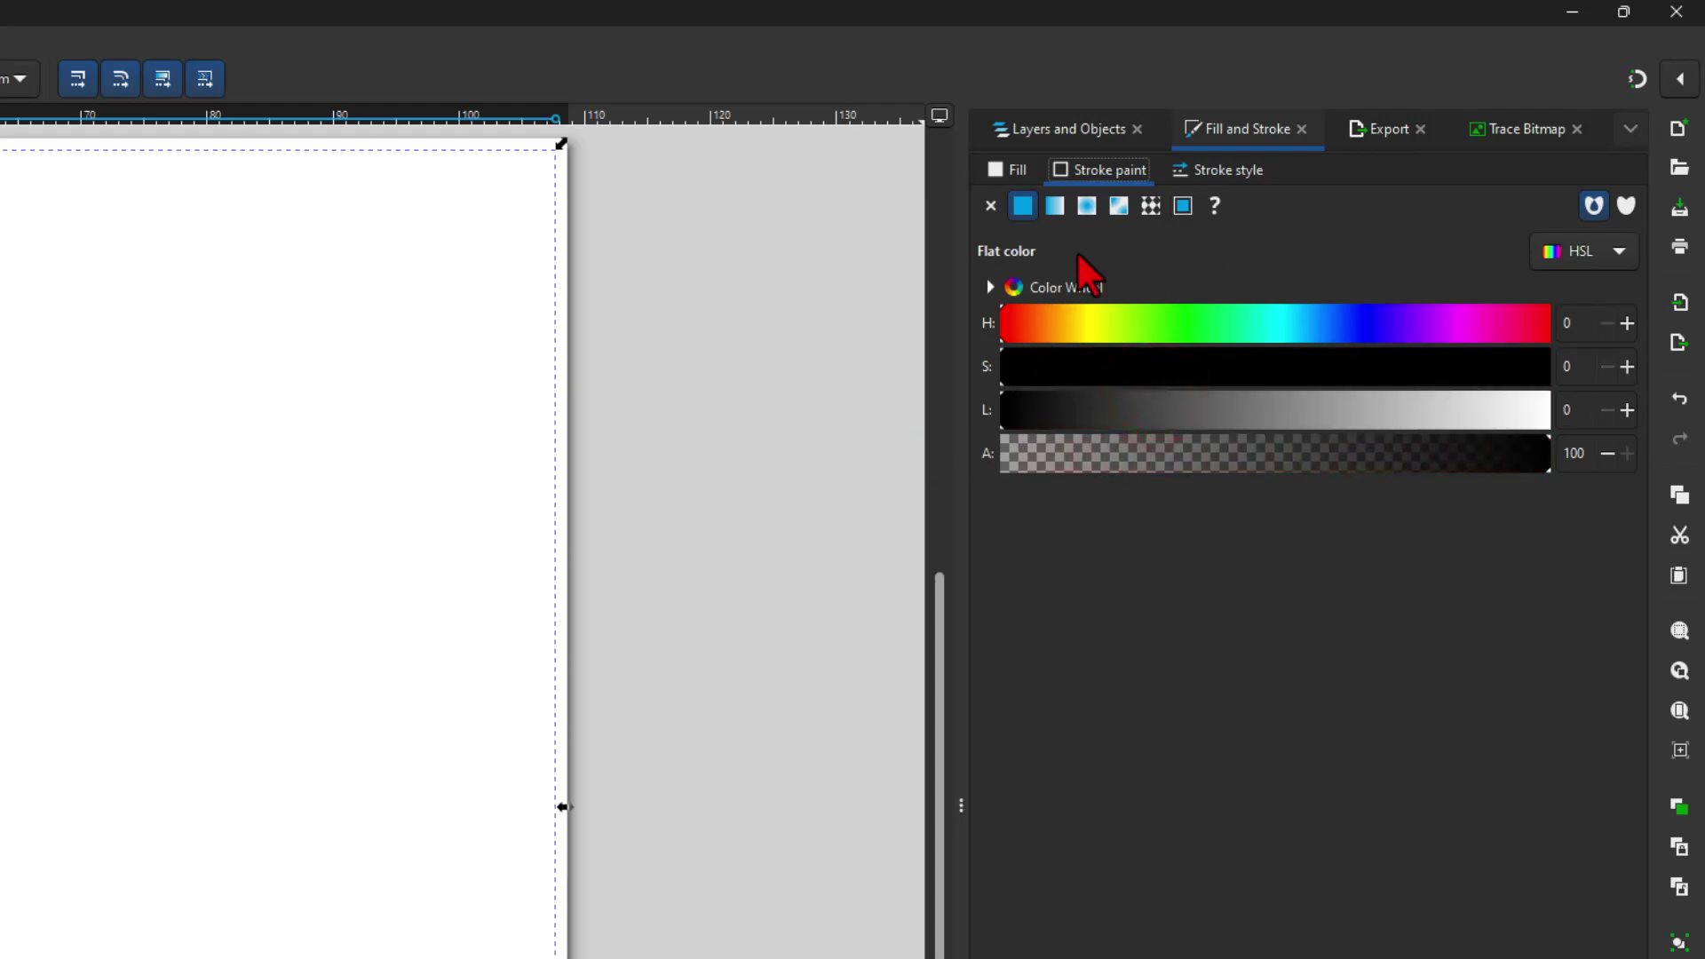
Set the stroke width of the selected outline to 0.2 mm.
left_click(1206, 171)
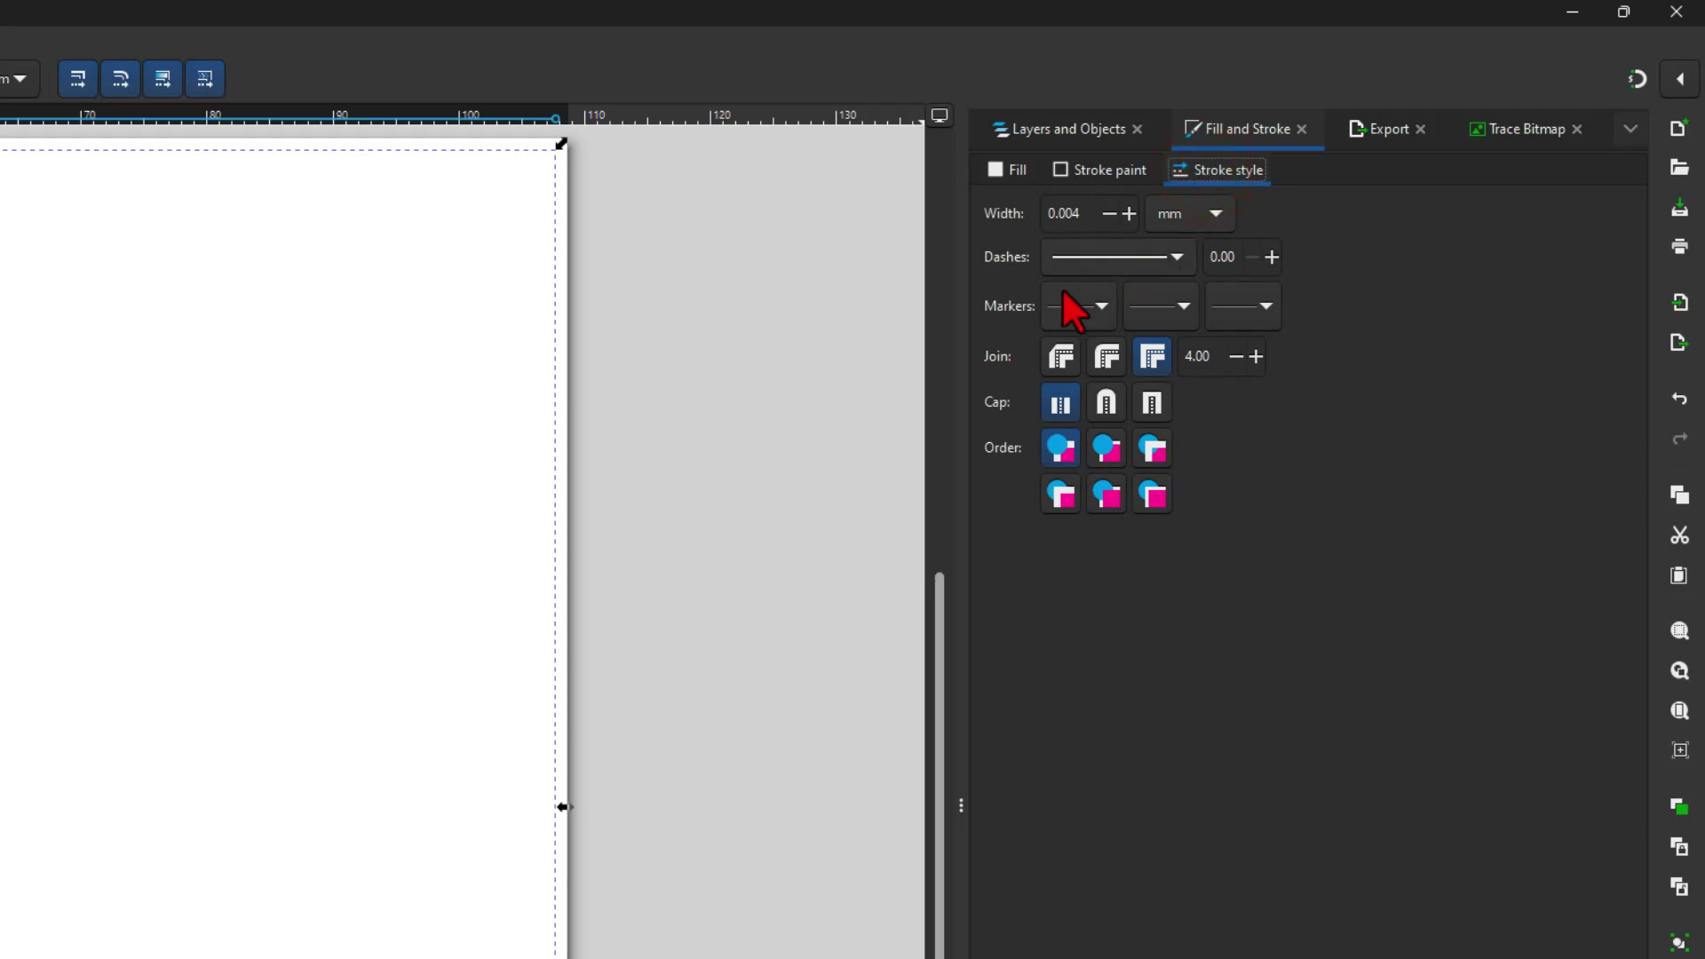
double_click(1079, 214)
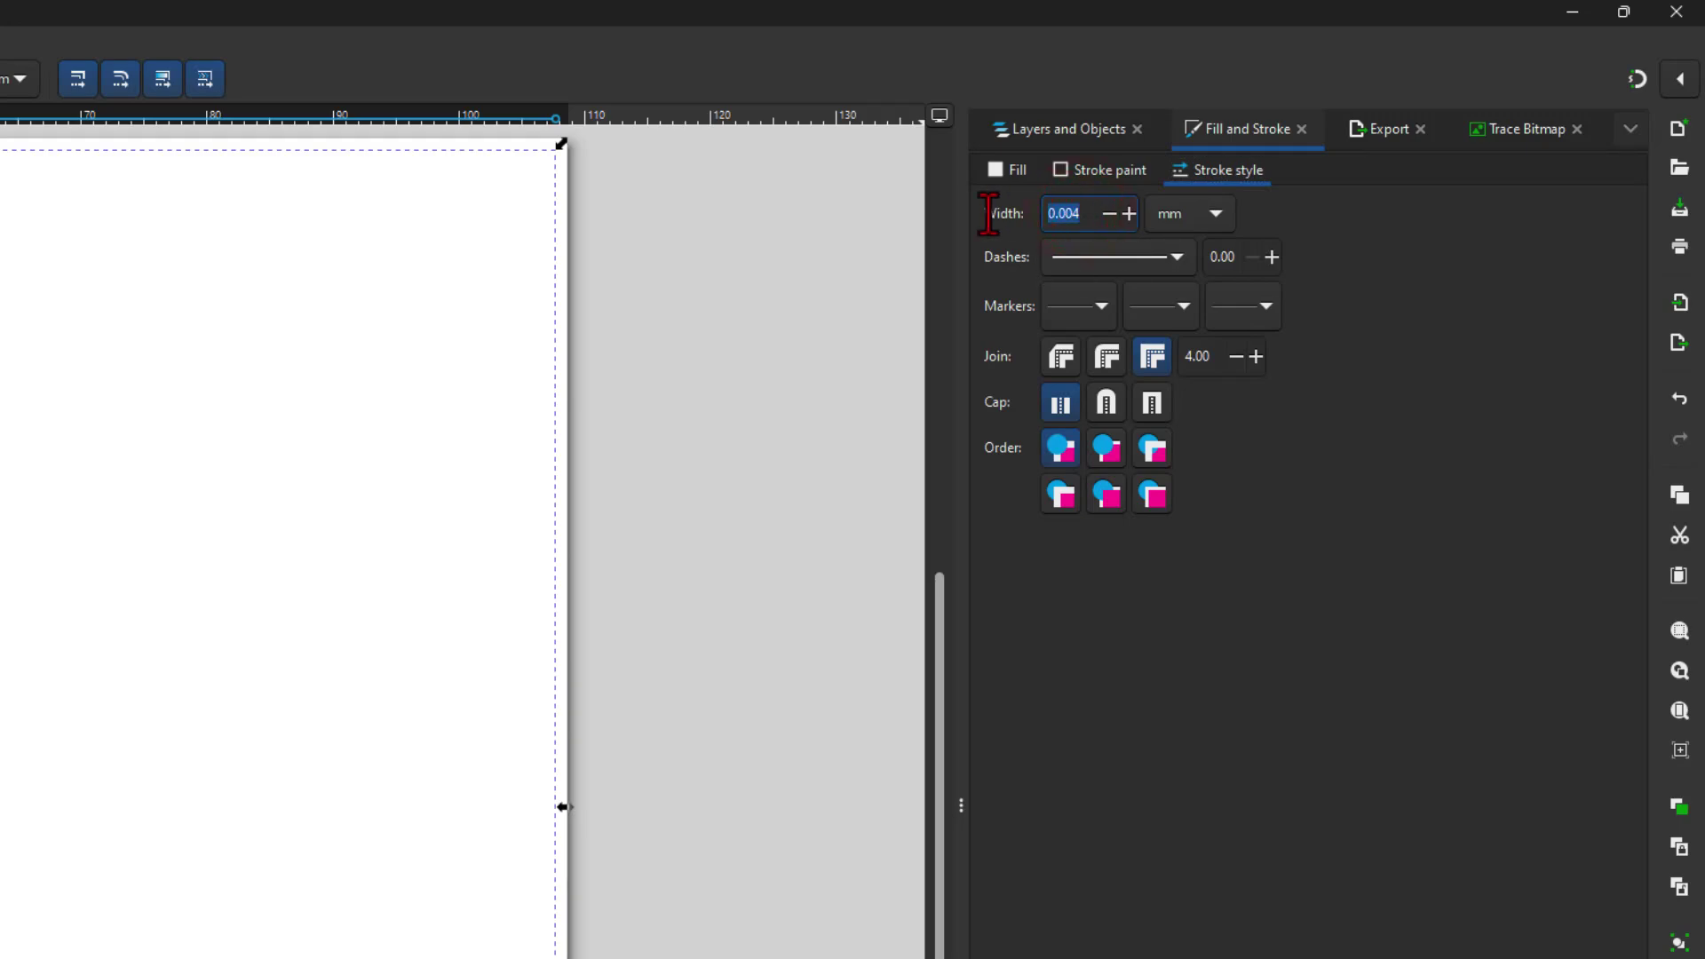
type(".2")
key("Return")
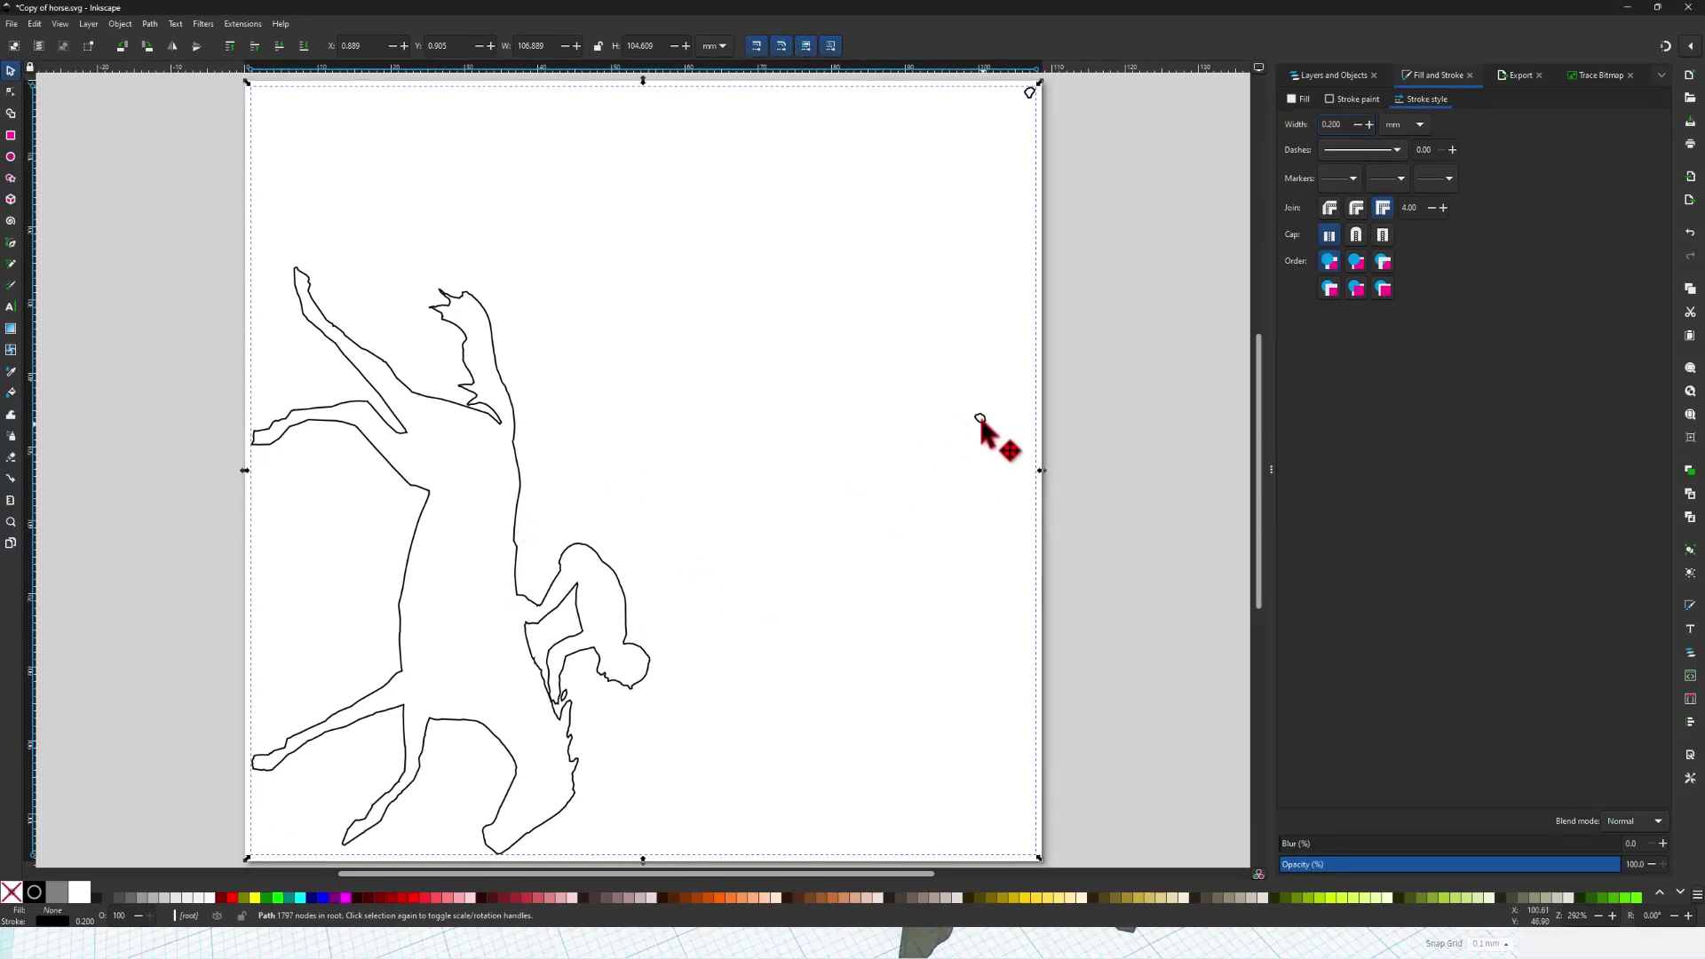
Delete the nodes of the two tiny stray shapes near the page's right edge, separate from the horse outline.
left_click(10, 92)
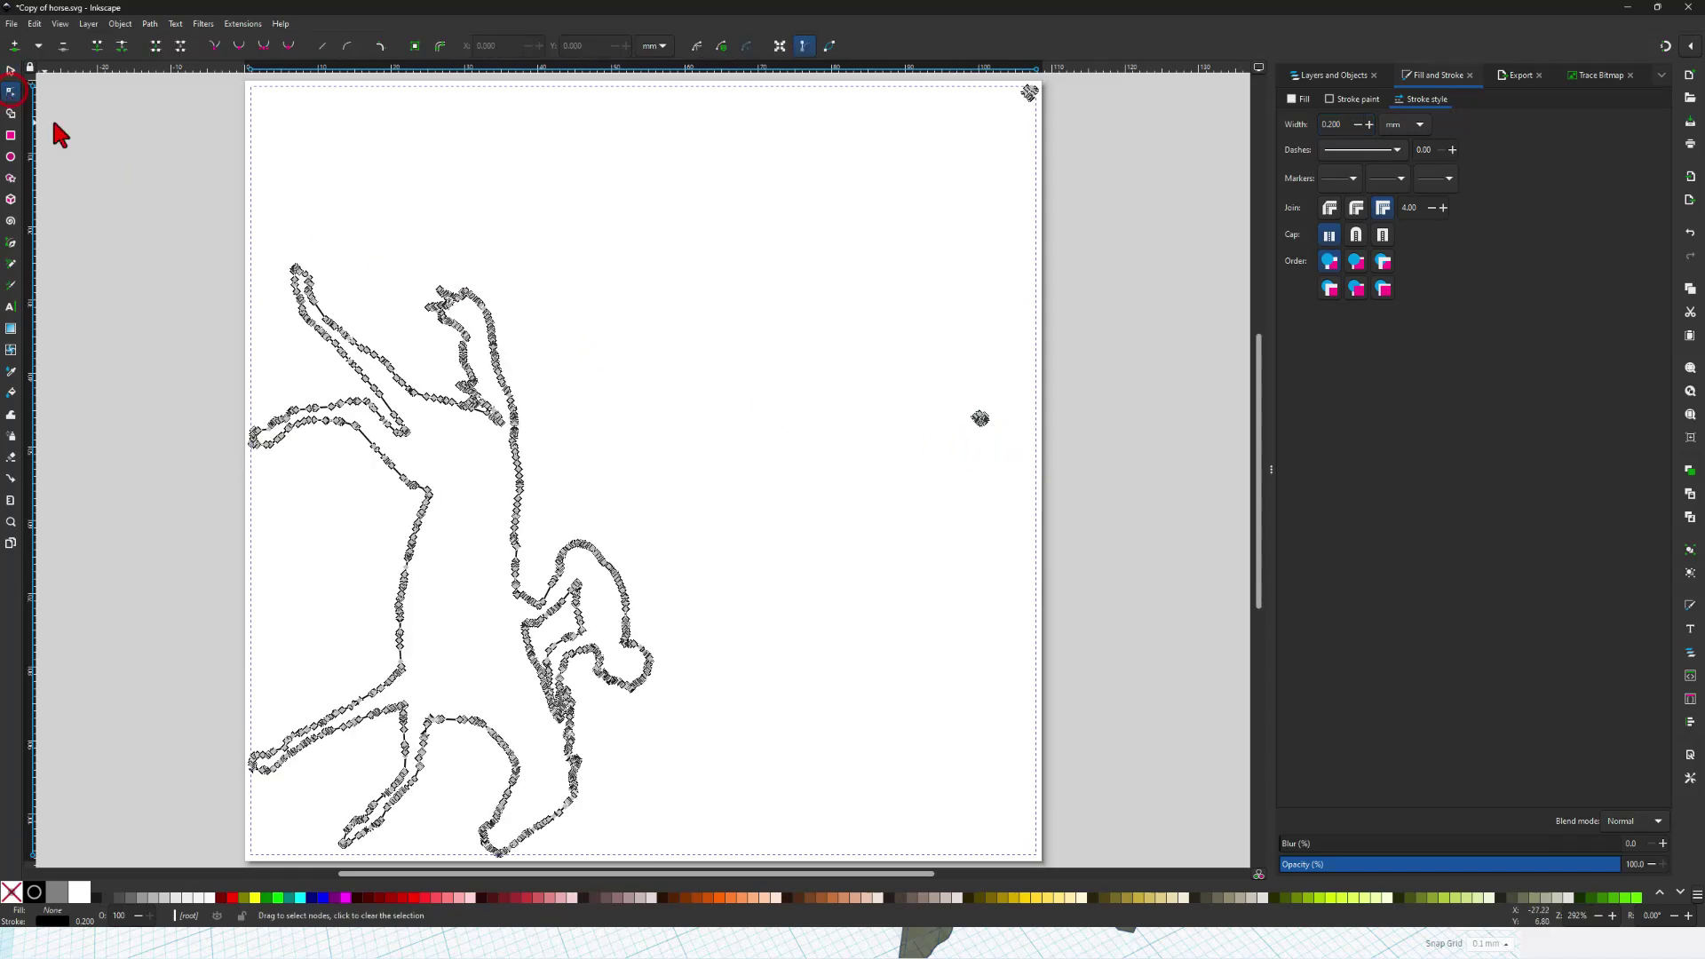
key("Delete")
left_click_drag(949, 378, 1006, 455)
key("Delete")
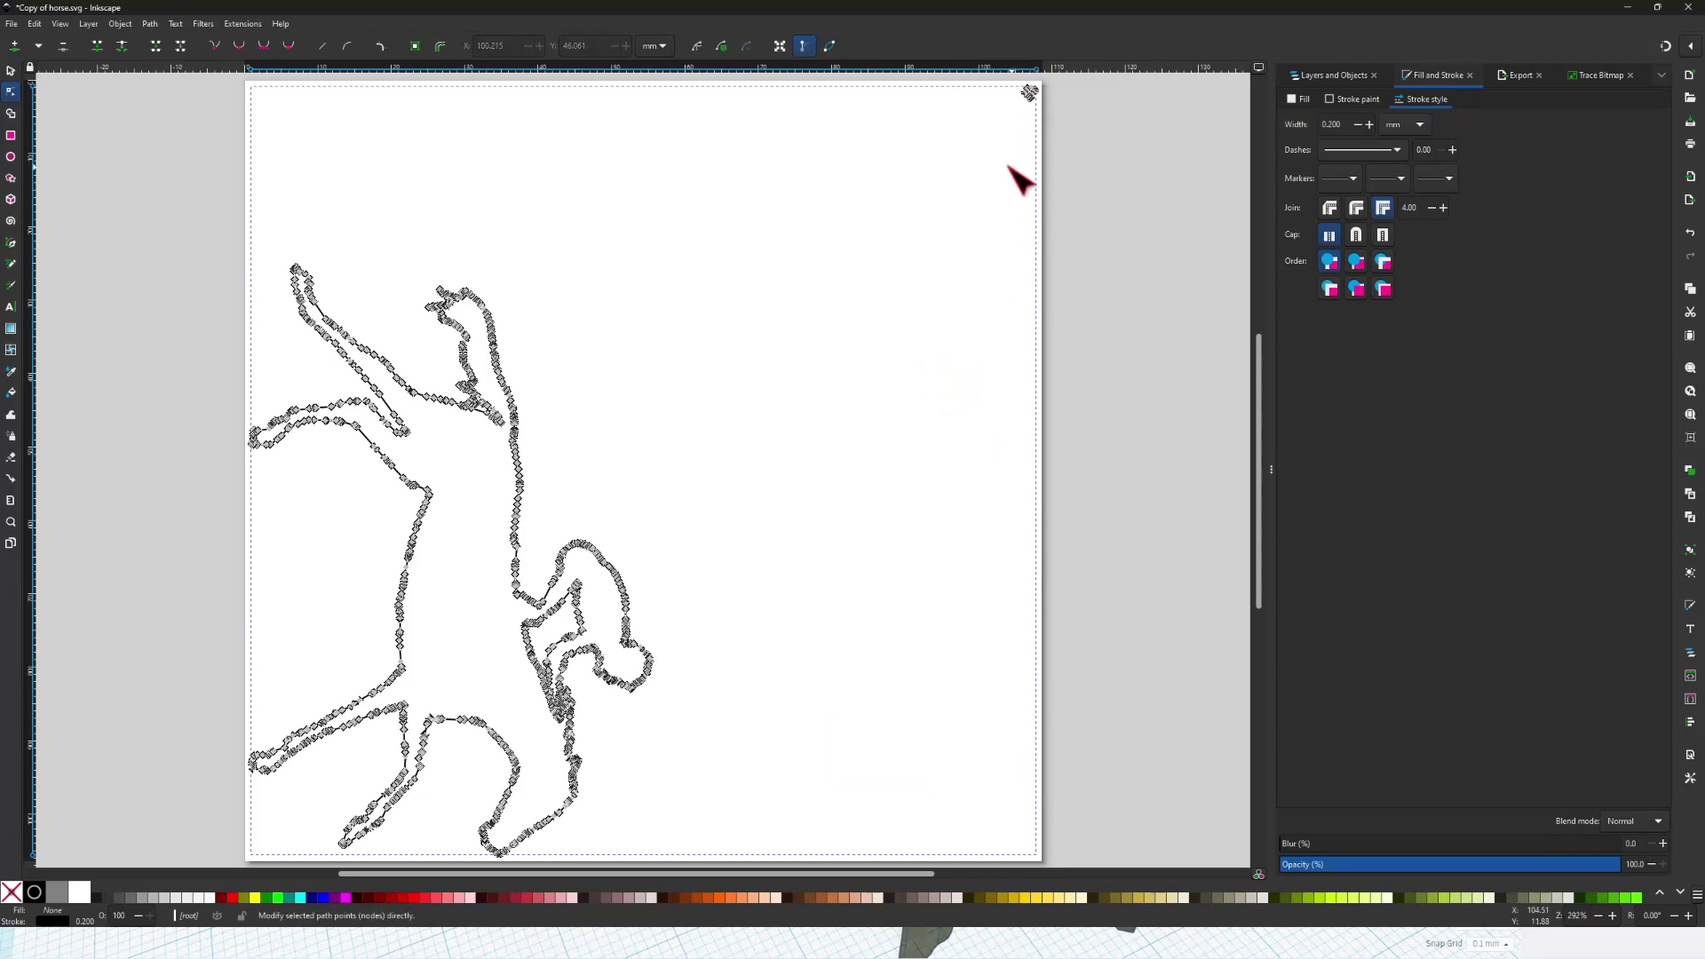
left_click_drag(998, 162, 1128, 238)
key("Delete")
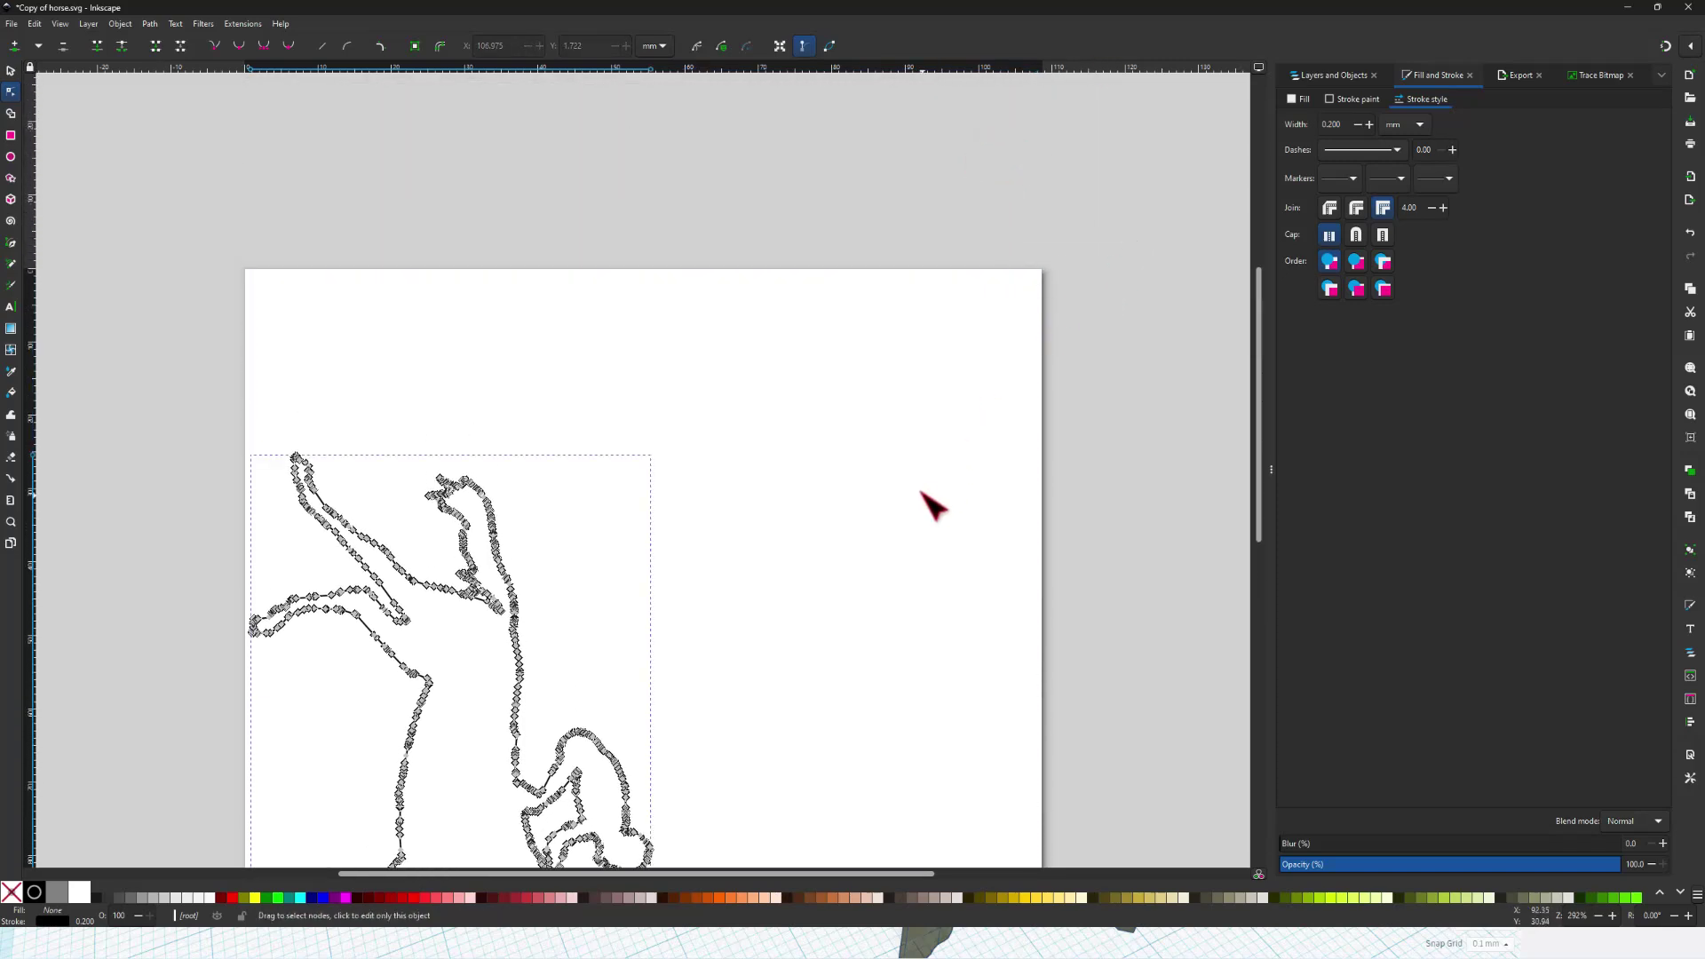
Select all nodes of the horse-and-jockey outline and simplify the path.
scroll(803, 613, "down", 5)
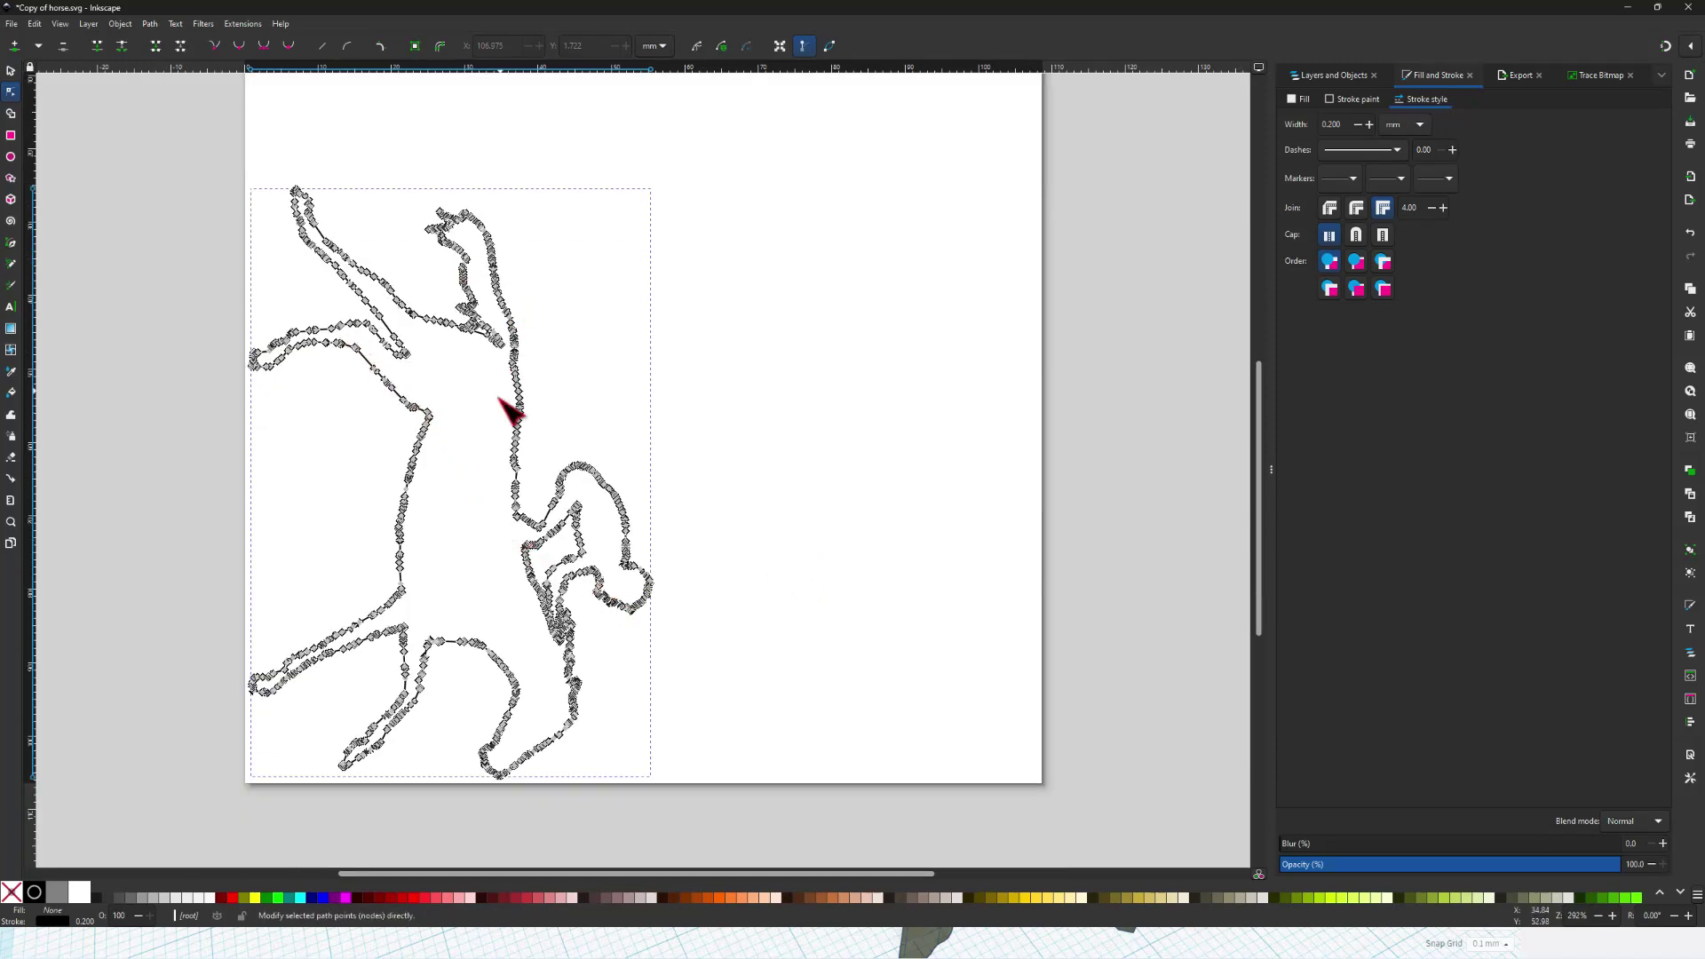
left_click(676, 329)
left_click_drag(748, 168, 392, 645)
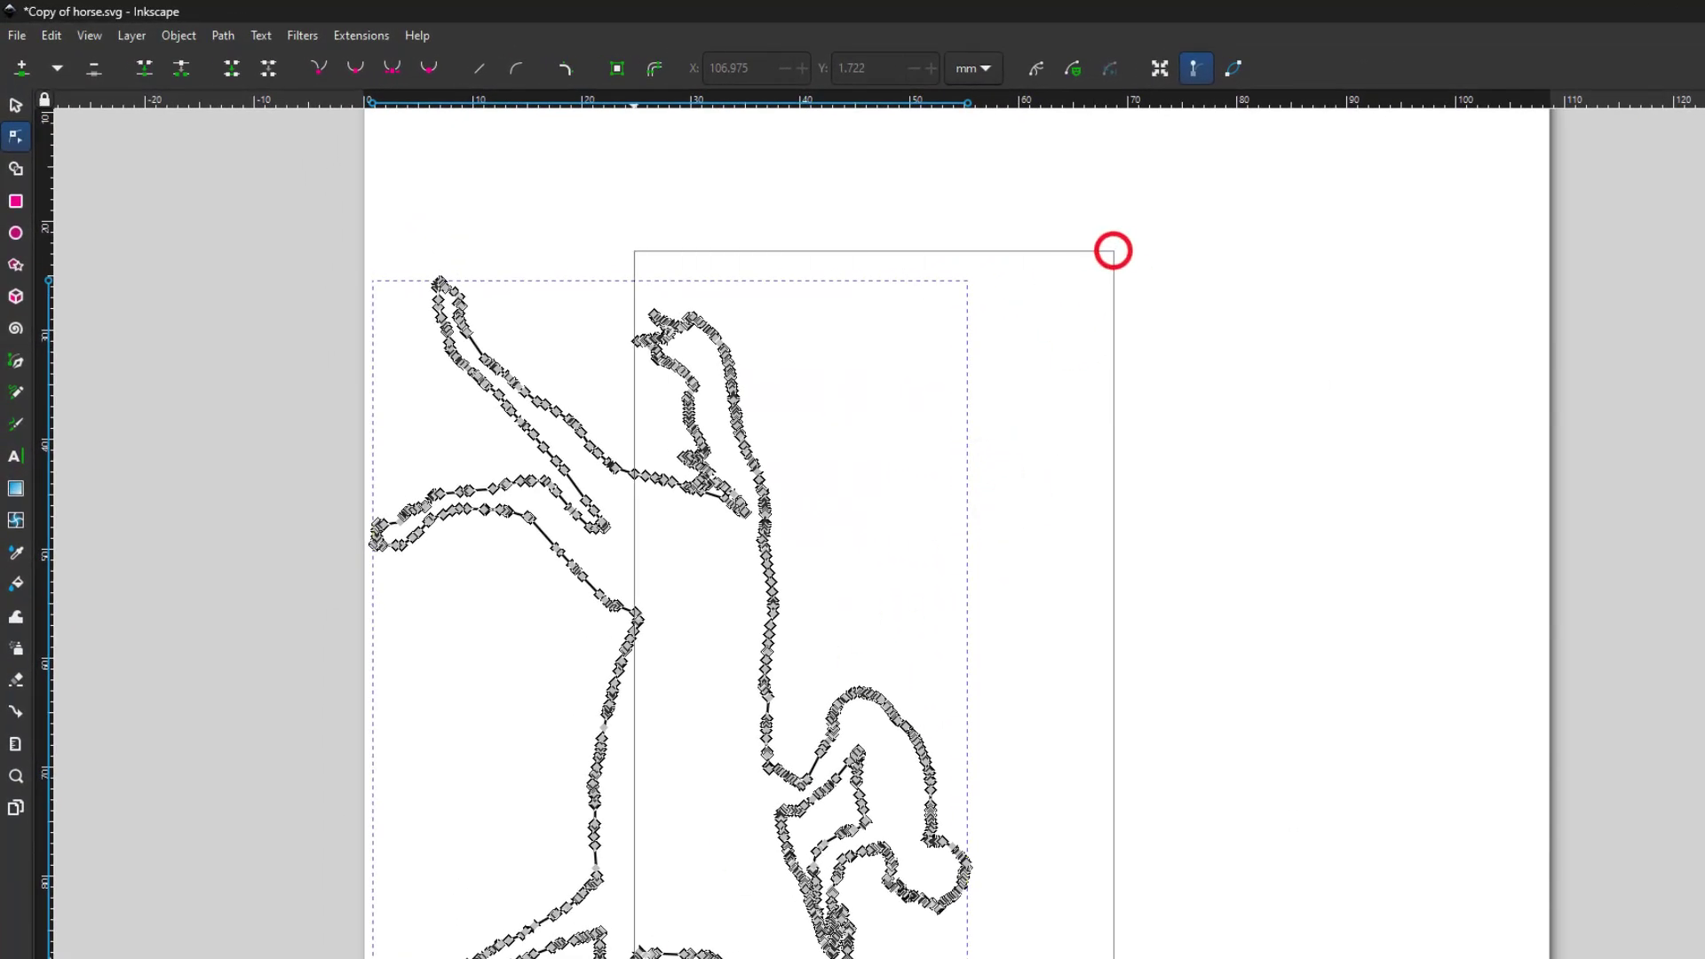
left_click_drag(583, 954, 285, 955)
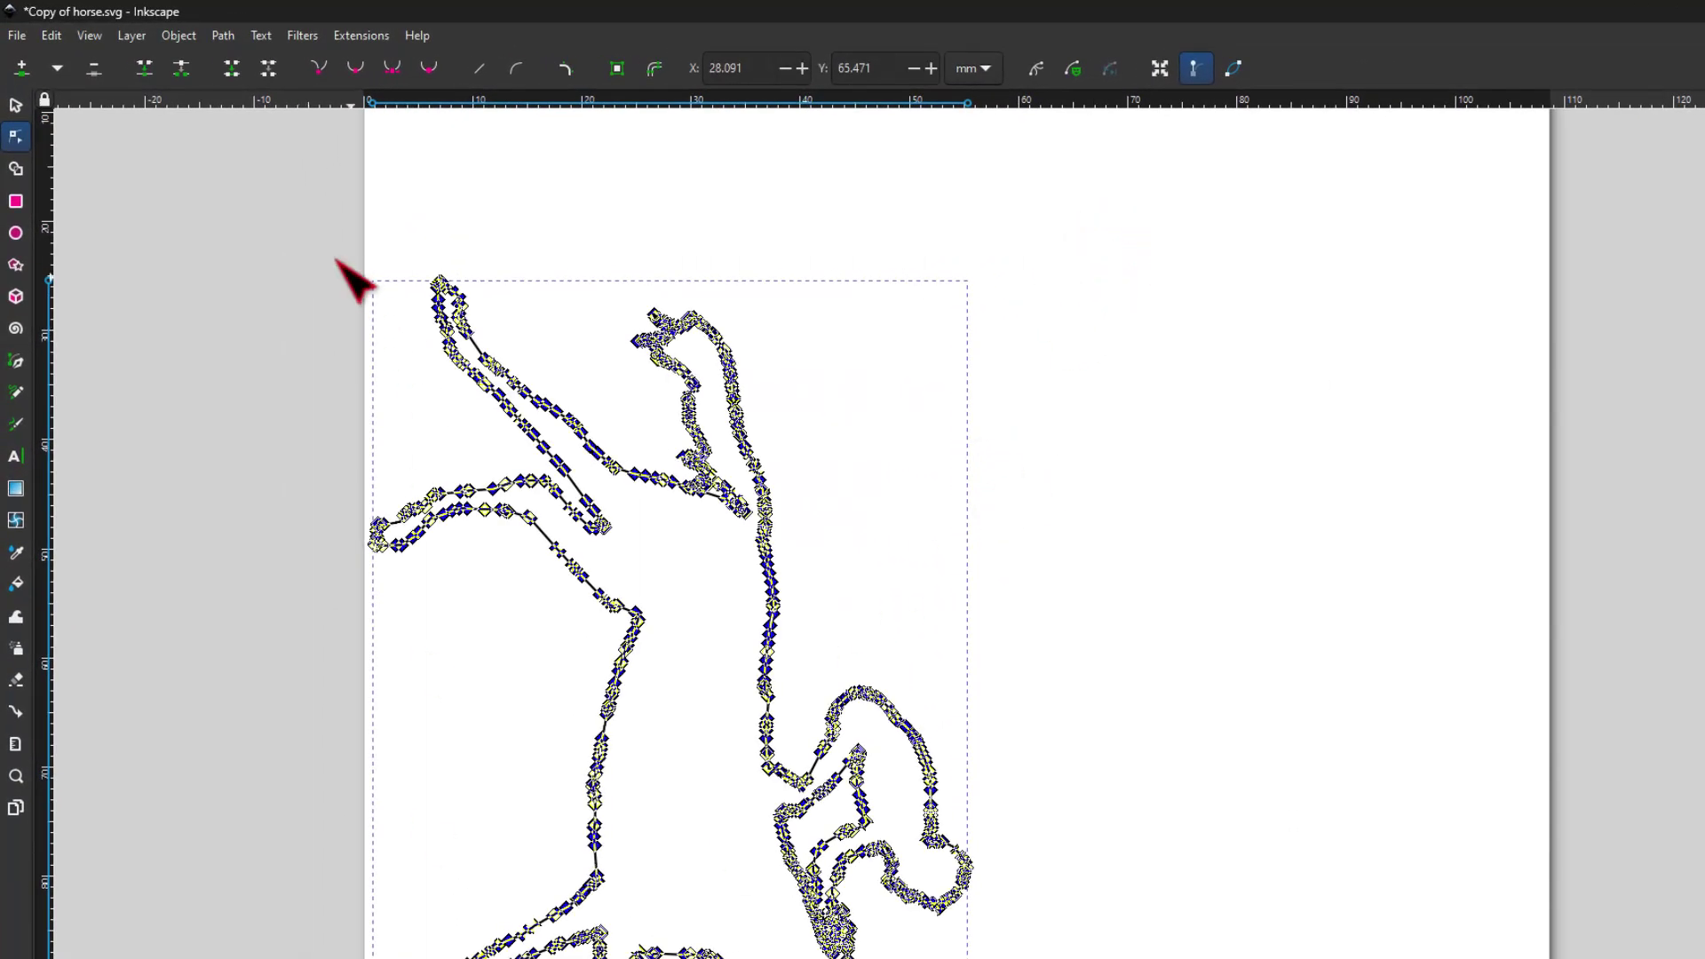
left_click(223, 36)
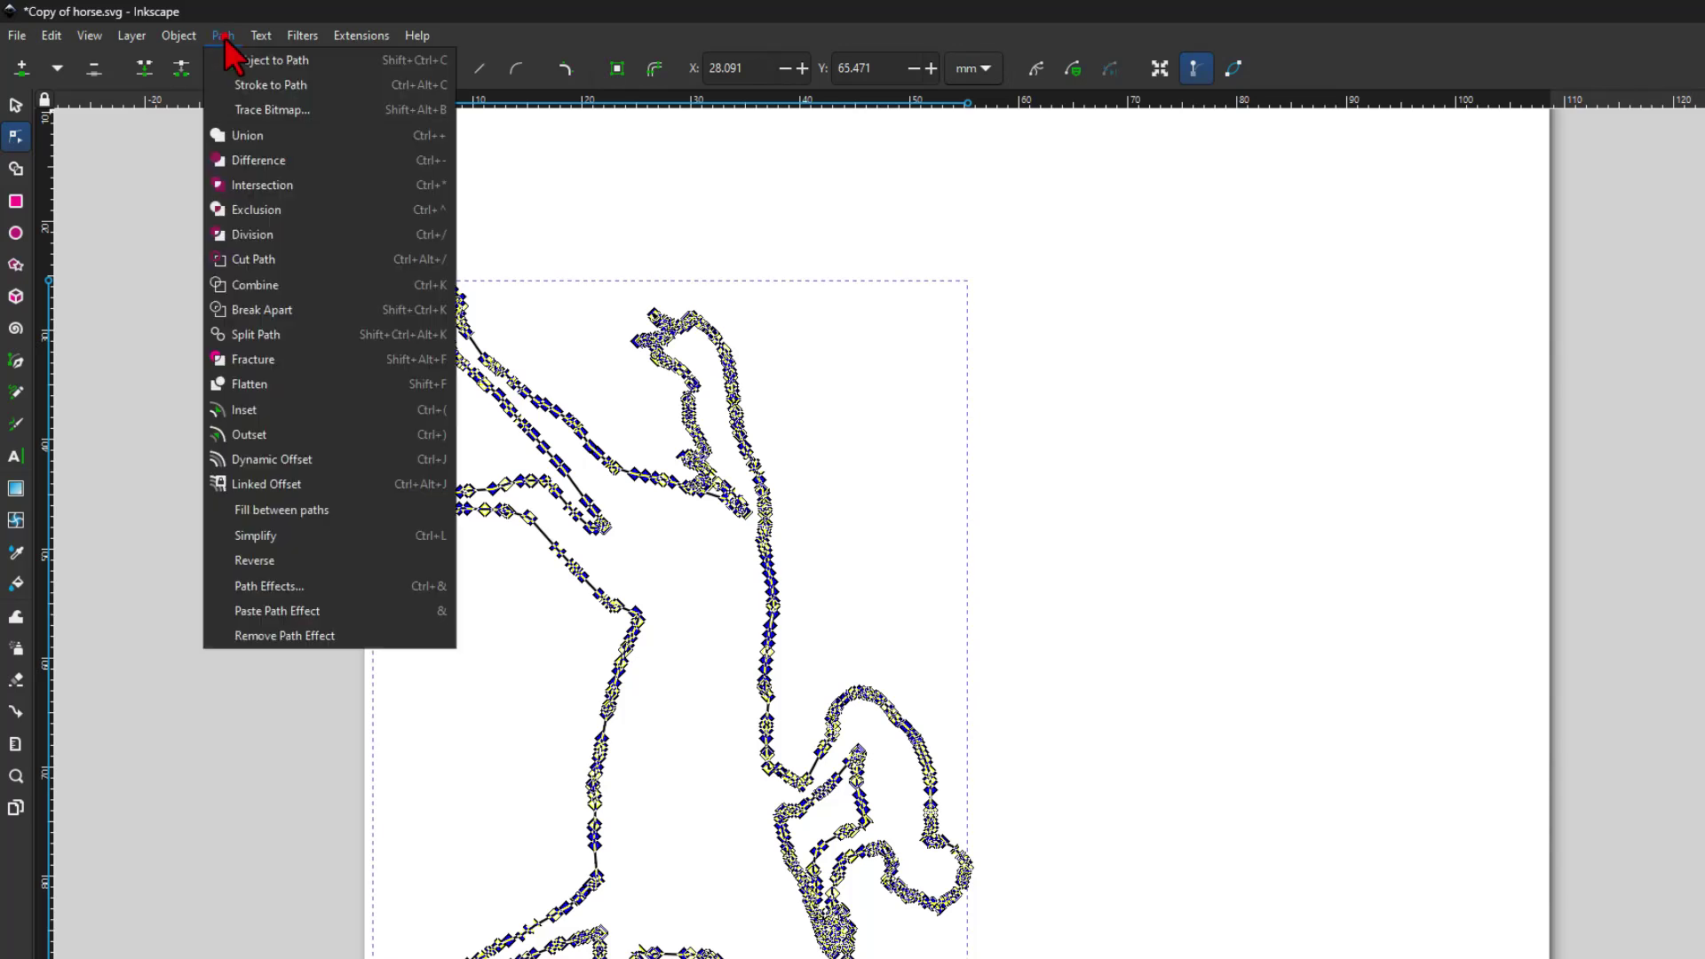
left_click(253, 538)
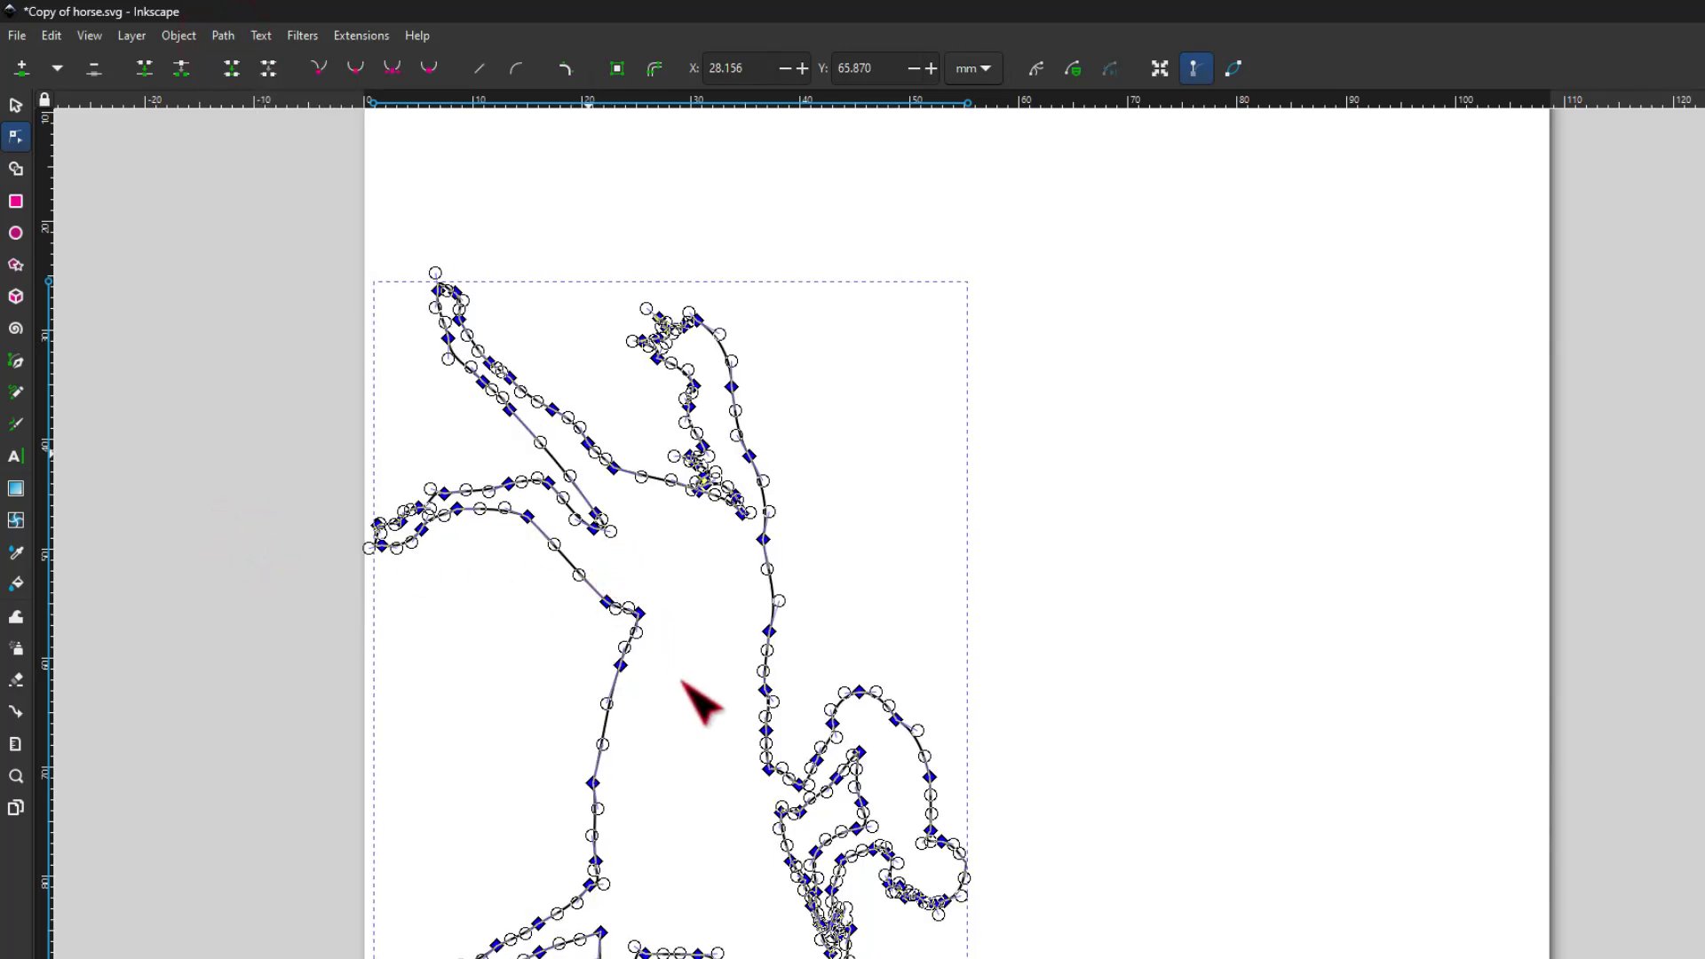
Adjust nodes on the horse's tail, pulling the tip node outward by about 1.2 mm to lengthen the point.
scroll(728, 763, "up", 5)
scroll(728, 766, "down", 5)
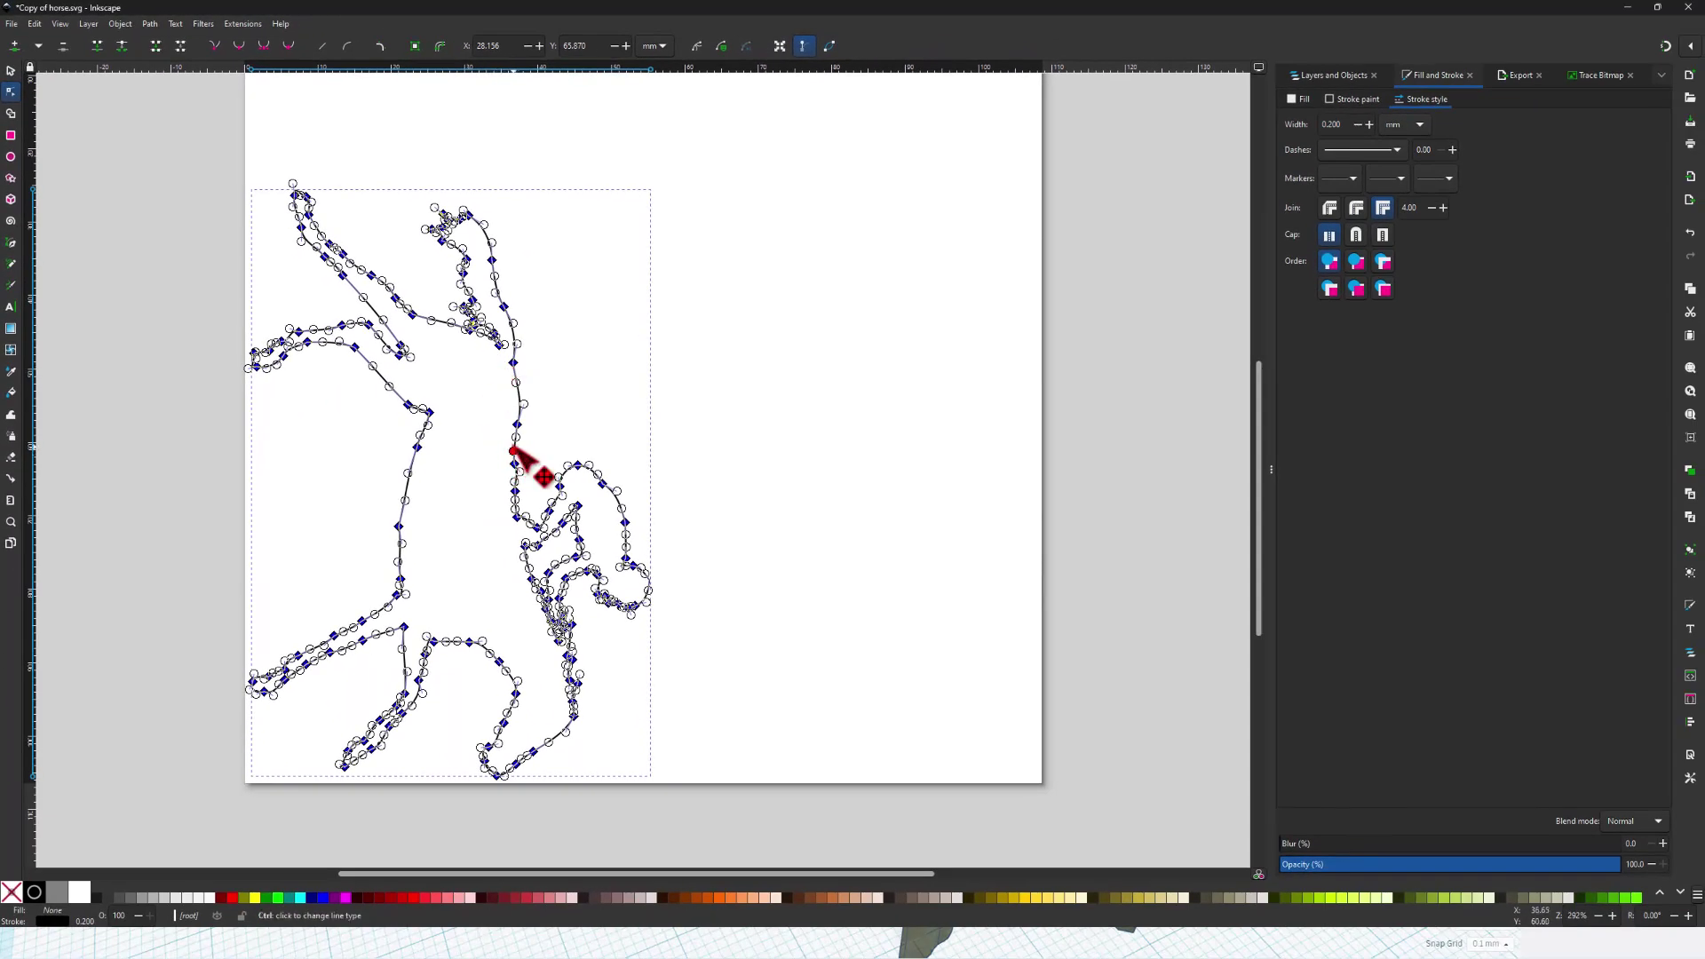
scroll(513, 451, "up", 2, "ctrl")
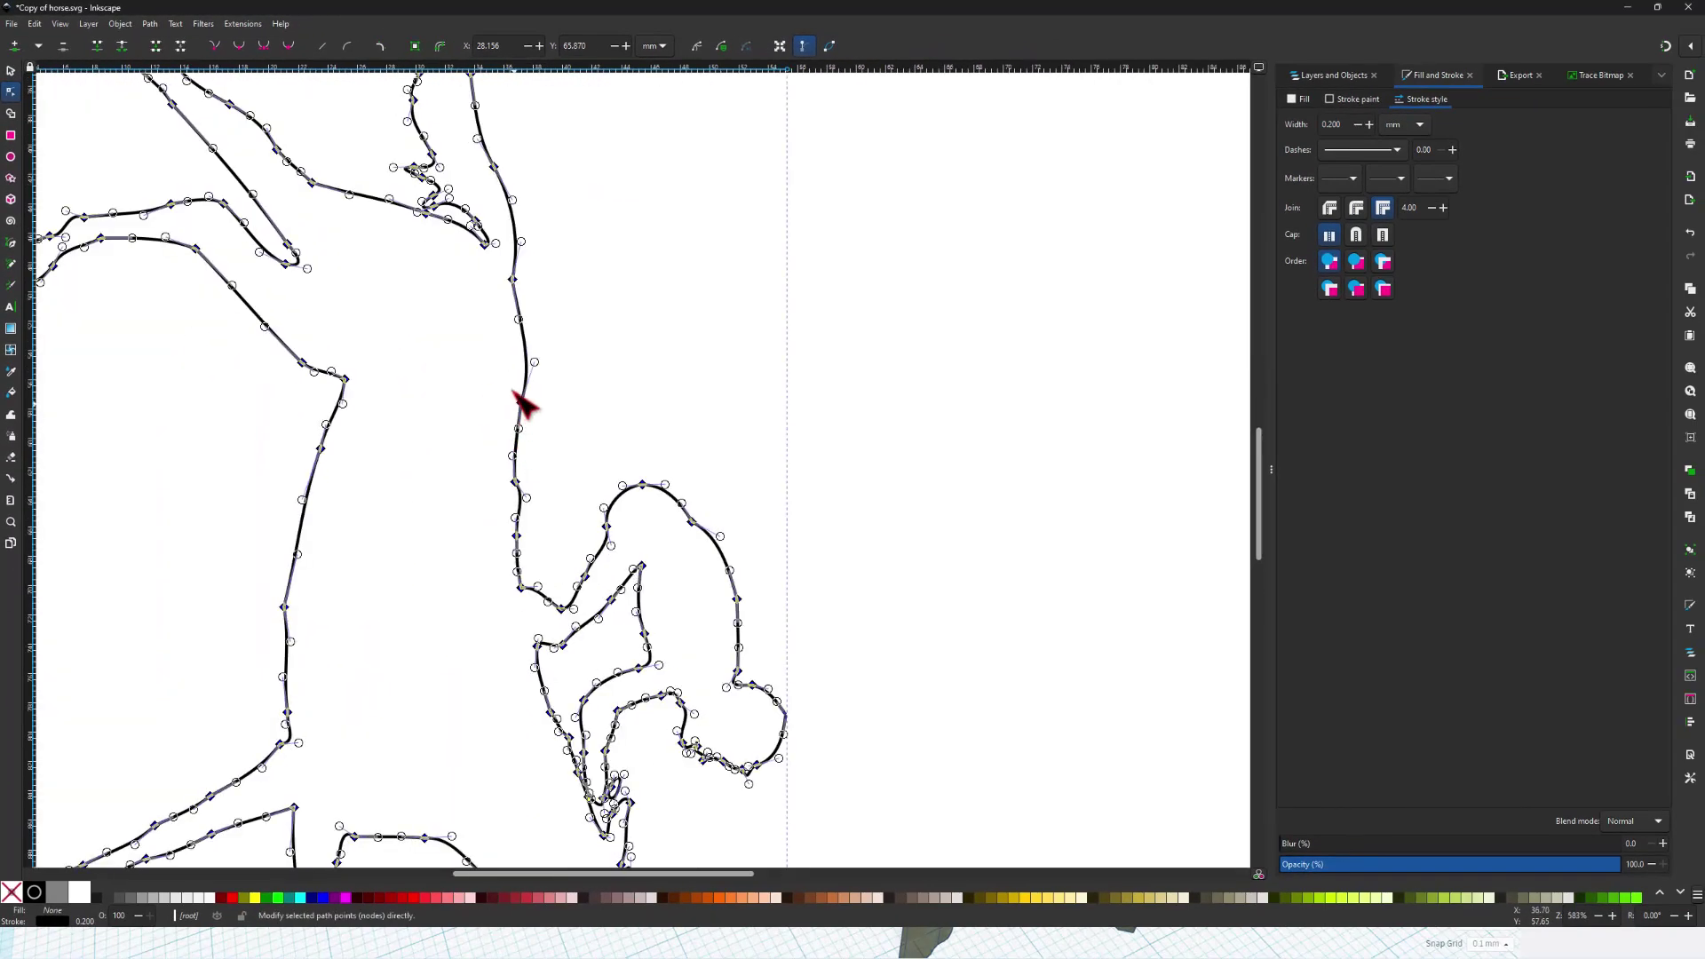
left_click_drag(523, 241, 525, 235)
scroll(536, 270, "down", 4)
scroll(537, 278, "up", 9)
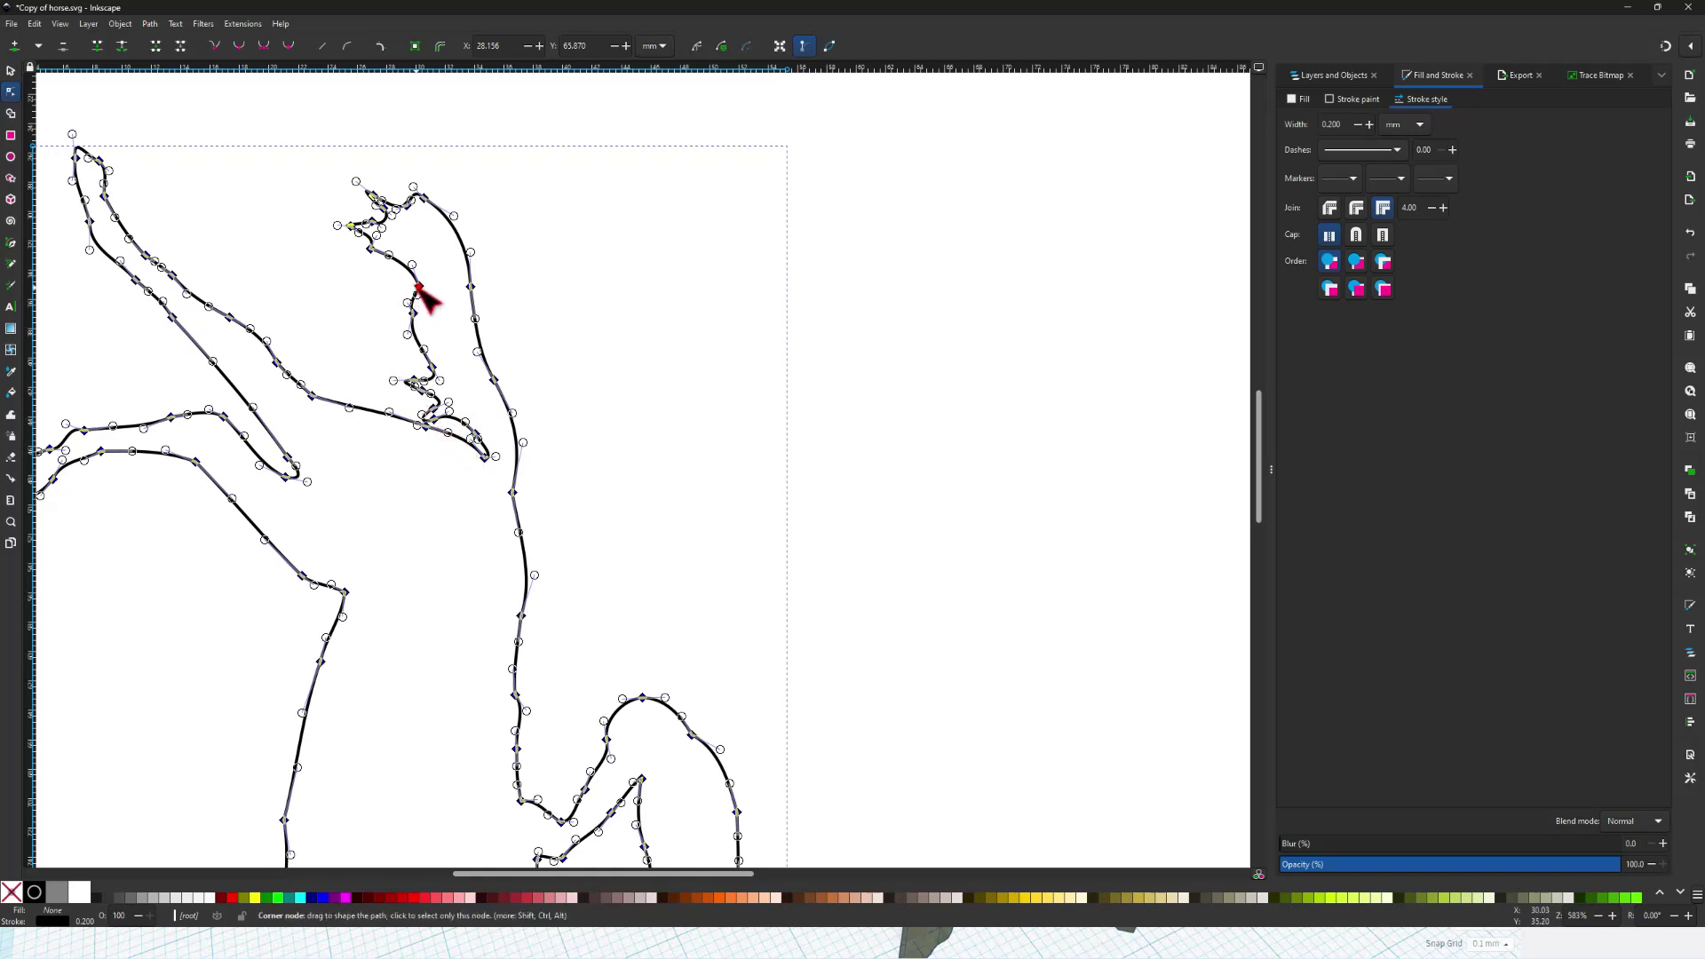
left_click_drag(417, 286, 462, 296)
left_click(464, 311)
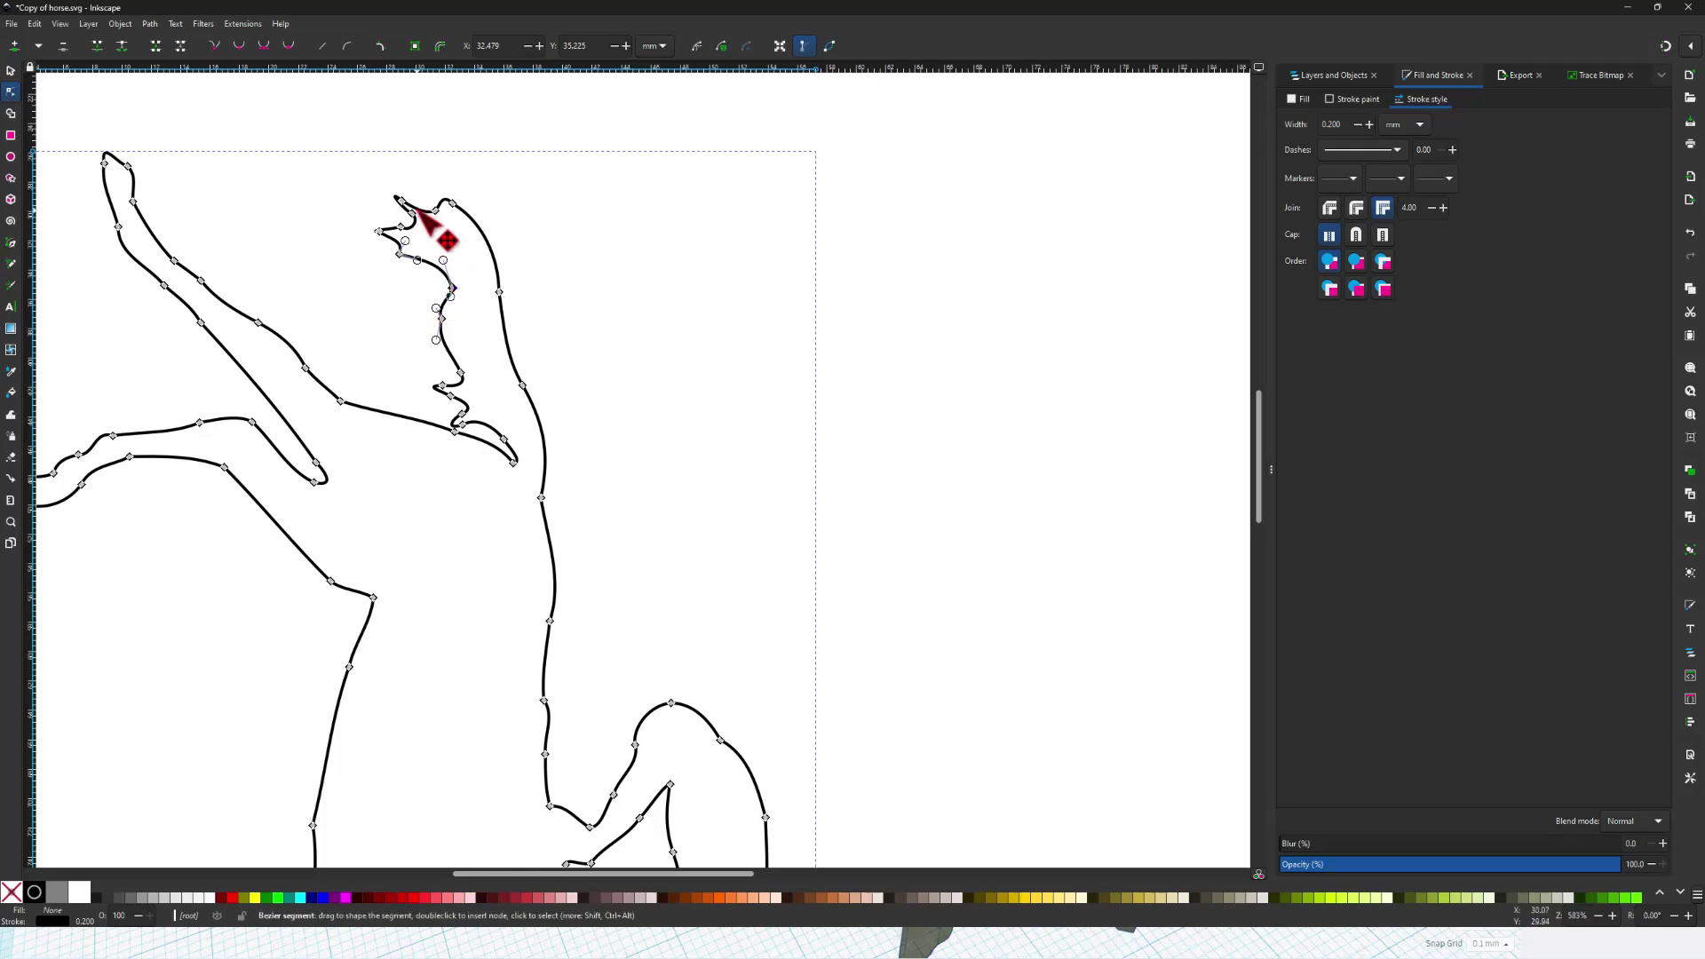
left_click_drag(397, 198, 403, 181)
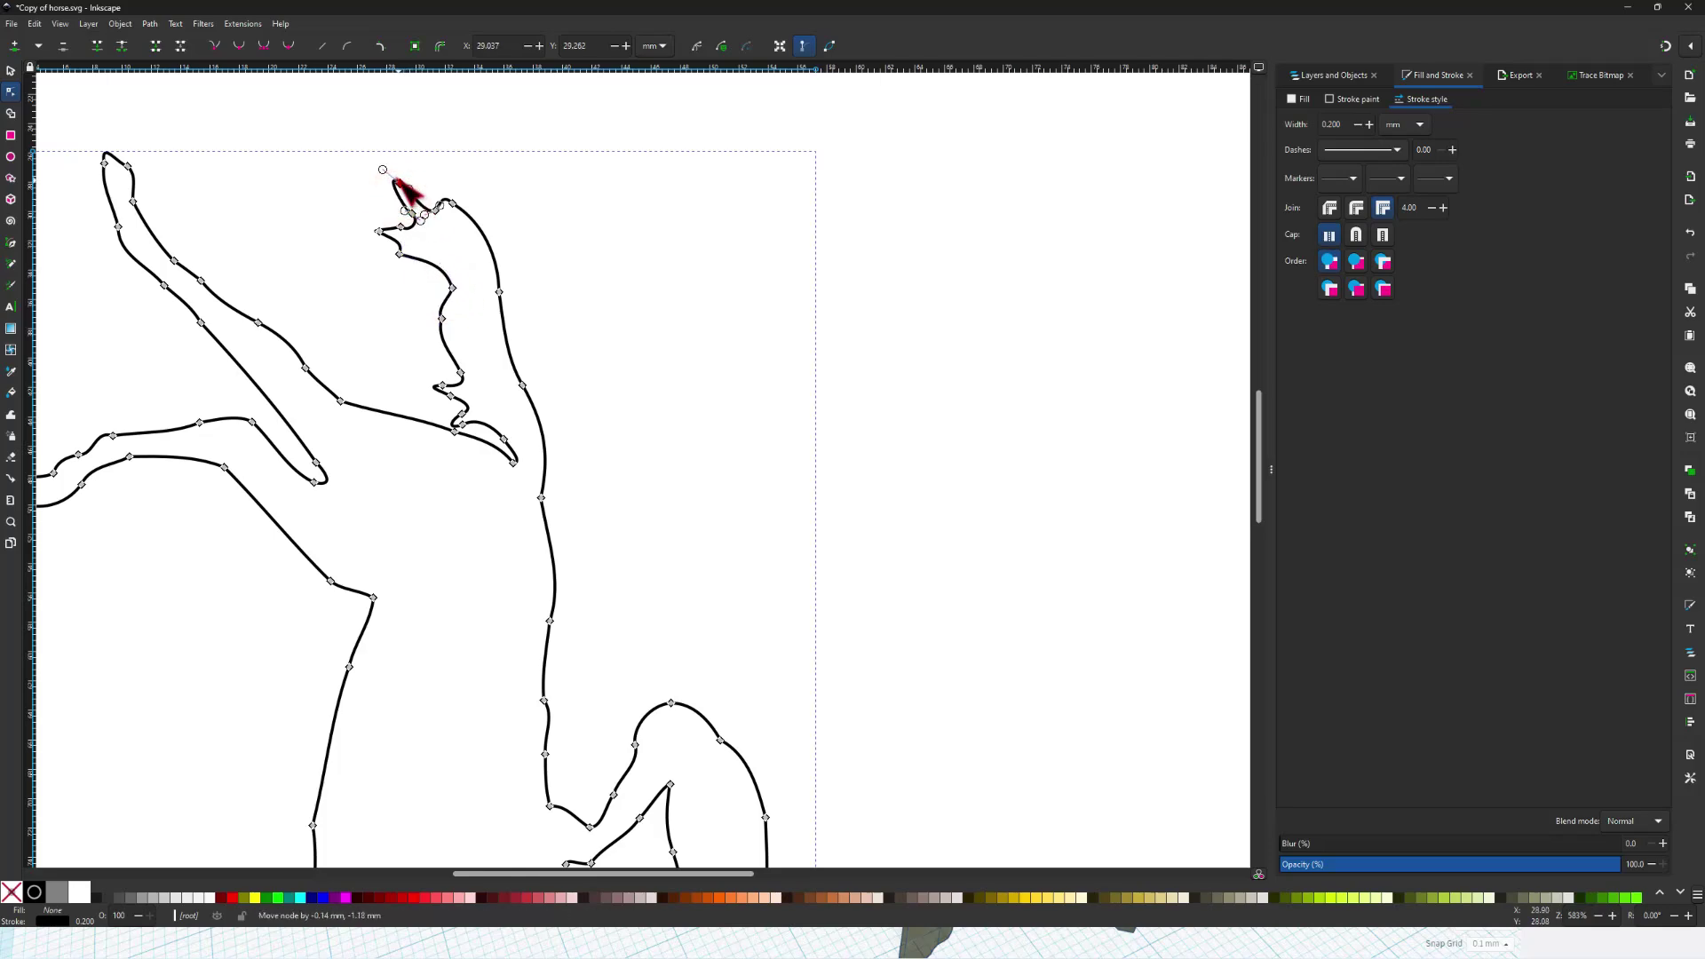
Delete the nodes of the small stray loop between the jockey's hands and the horse's mane.
scroll(476, 406, "down", 12)
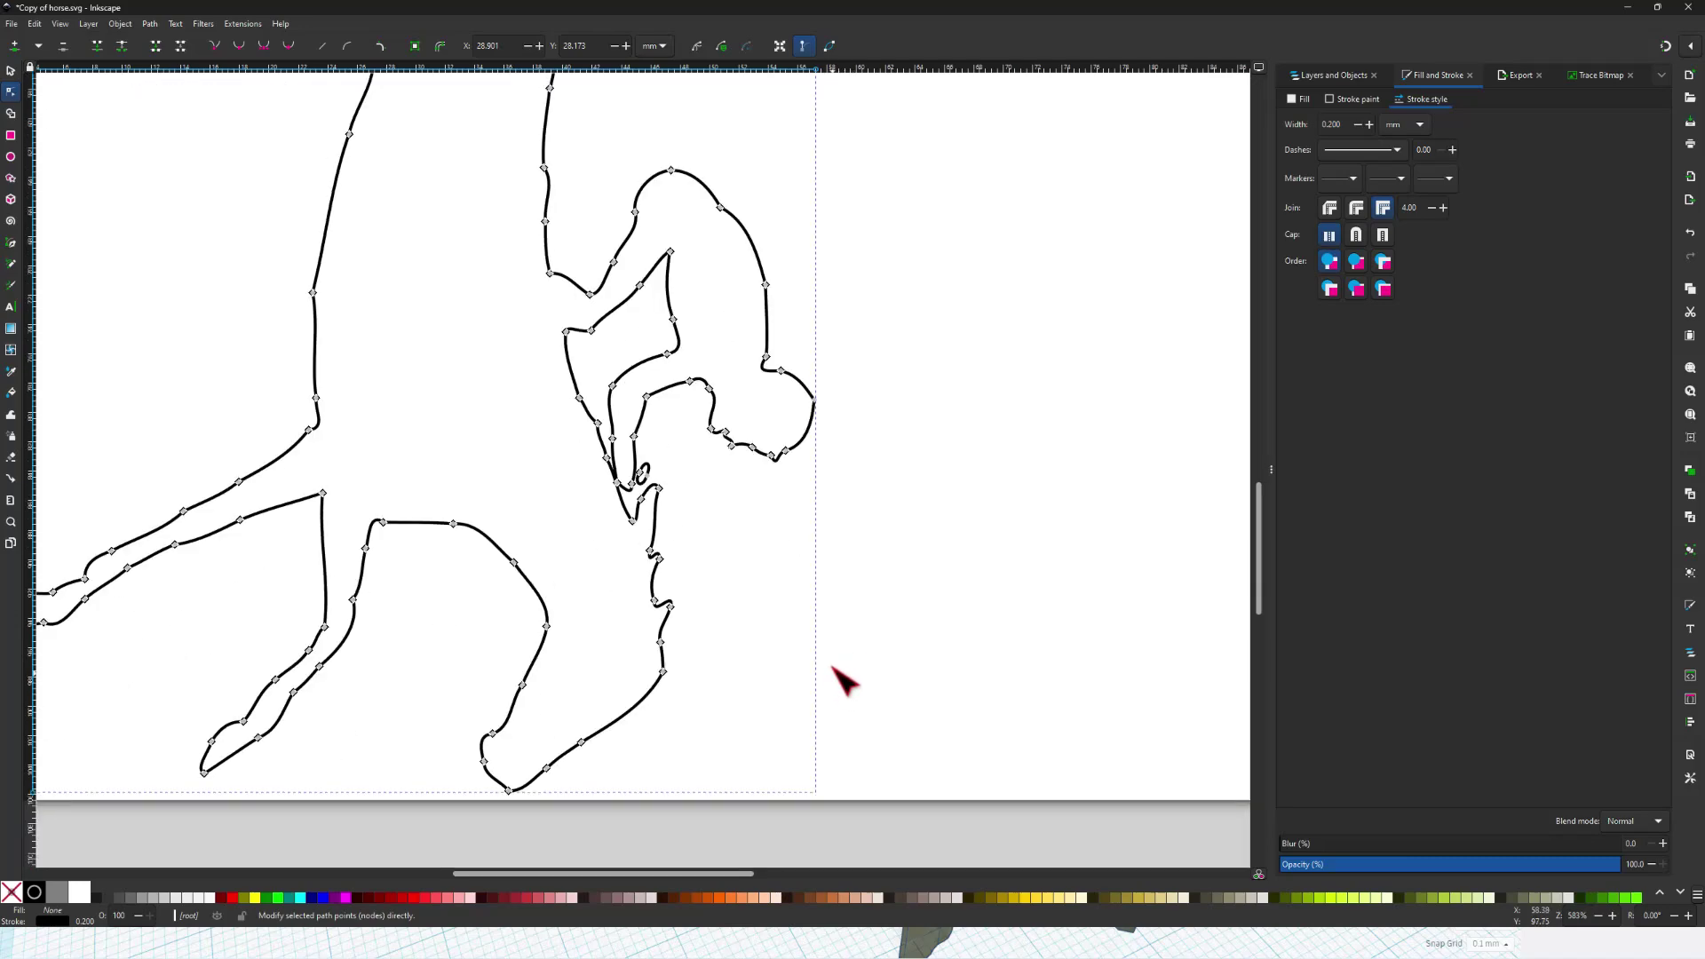
scroll(845, 675, "down", 3, "ctrl")
scroll(875, 532, "up", 4, "ctrl")
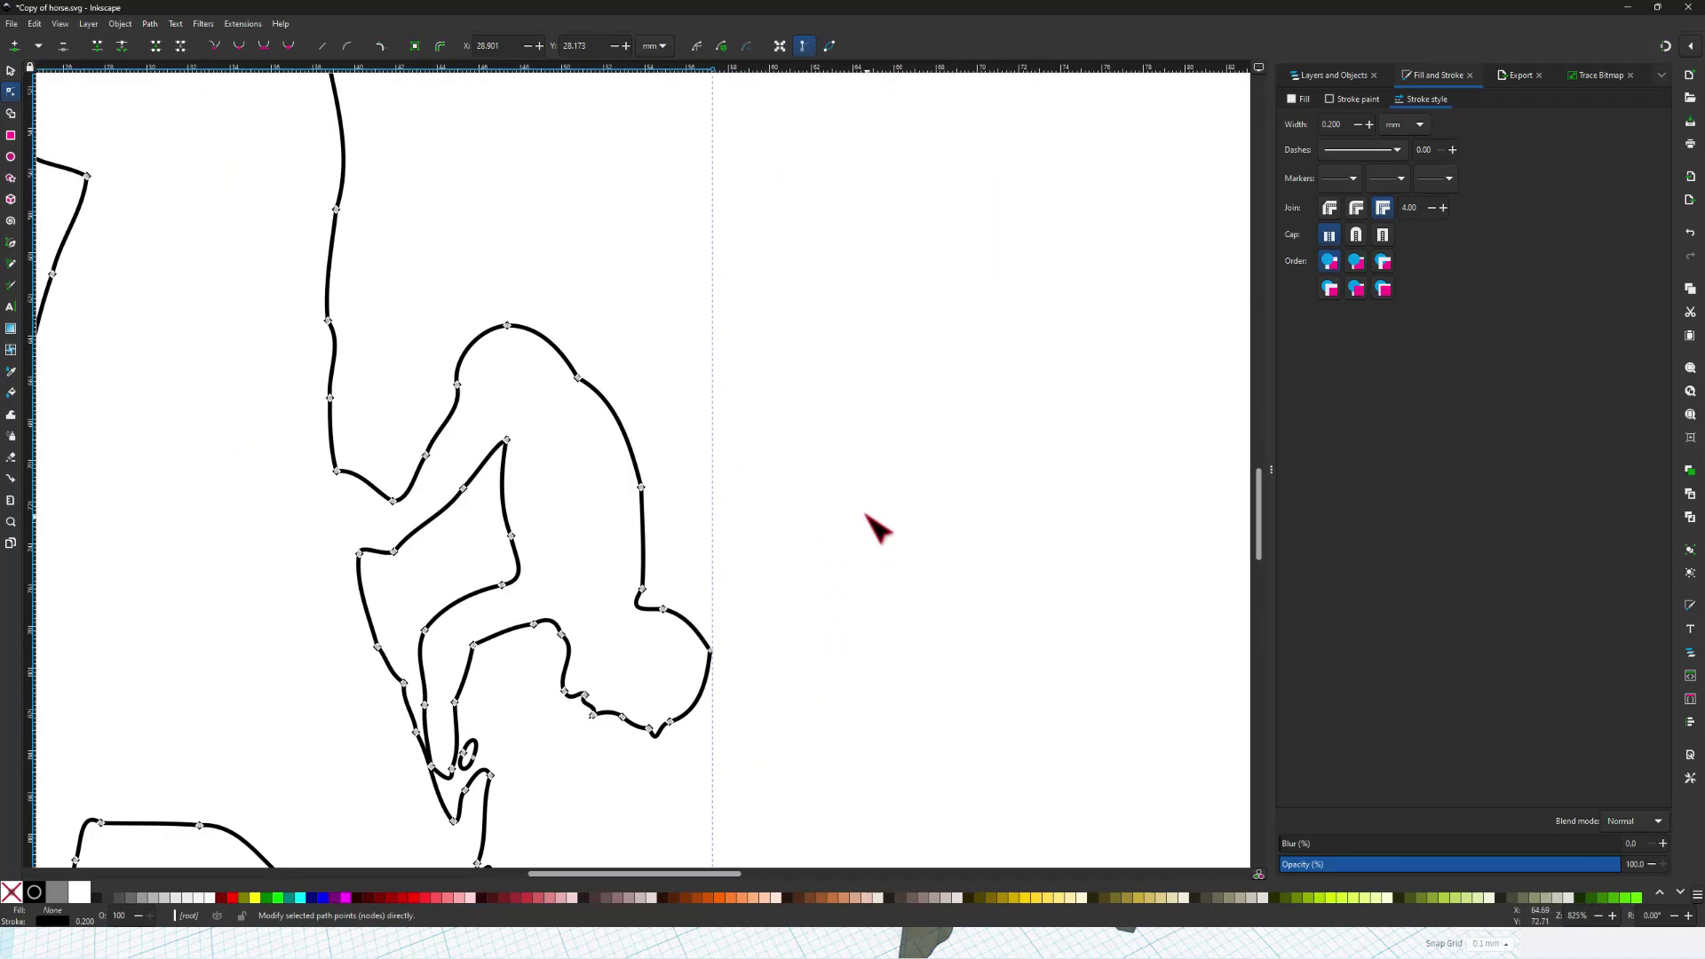
scroll(875, 531, "down", 3, "ctrl")
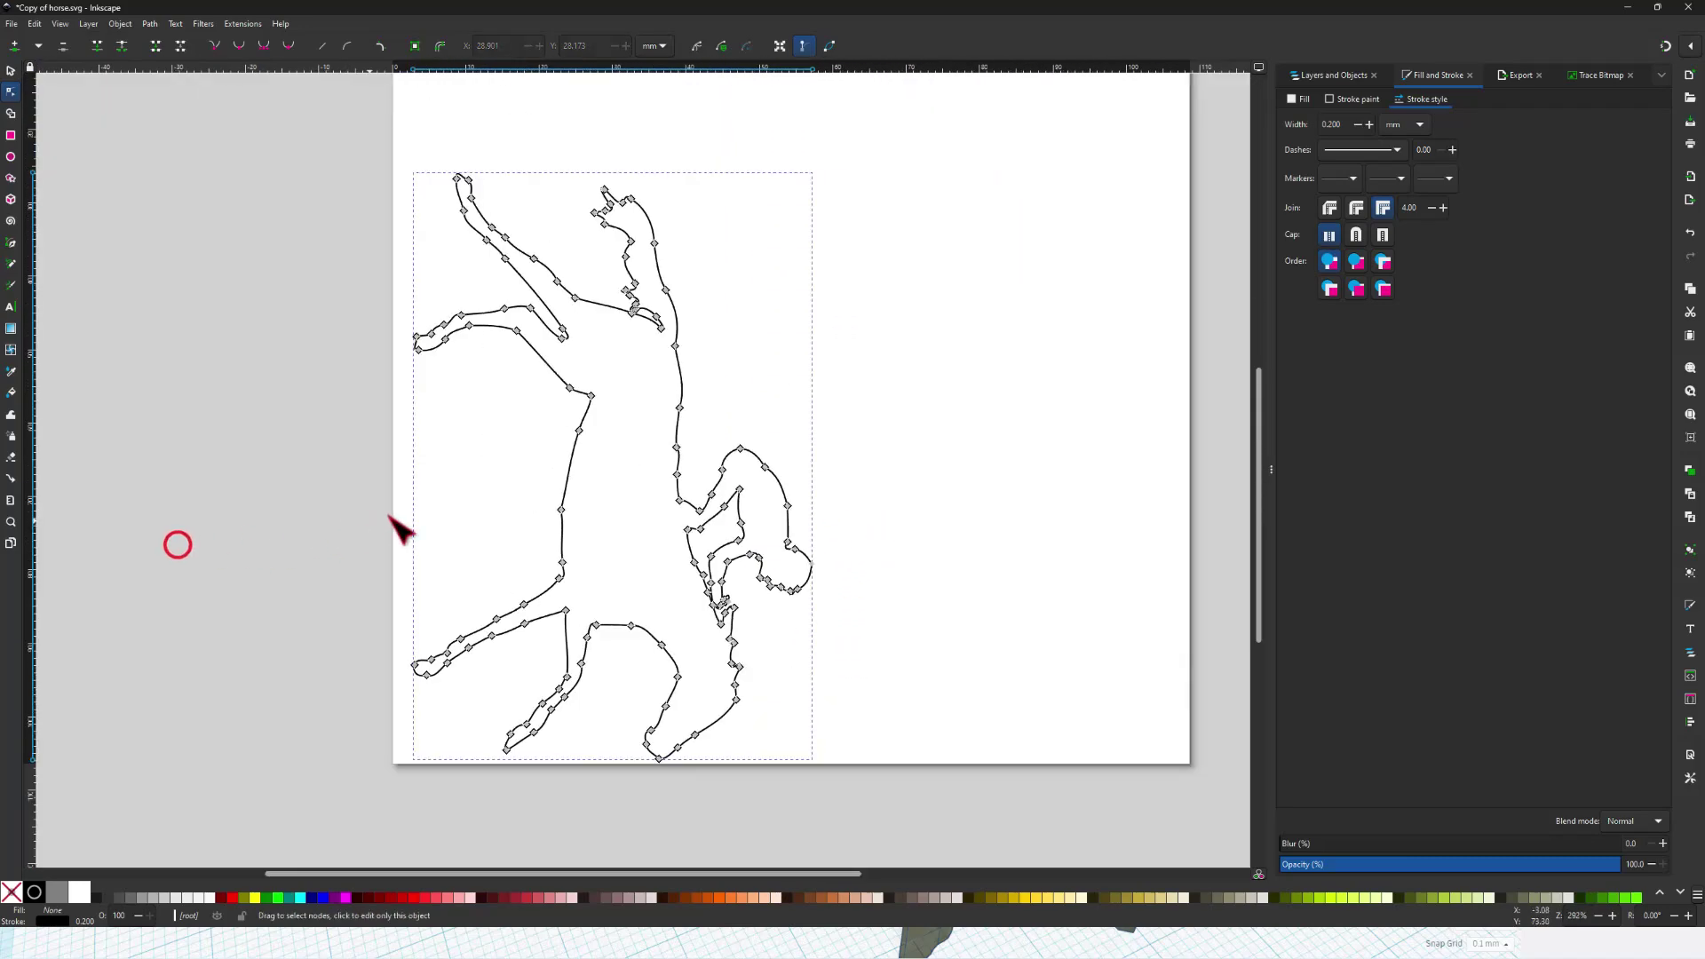
left_click(746, 386)
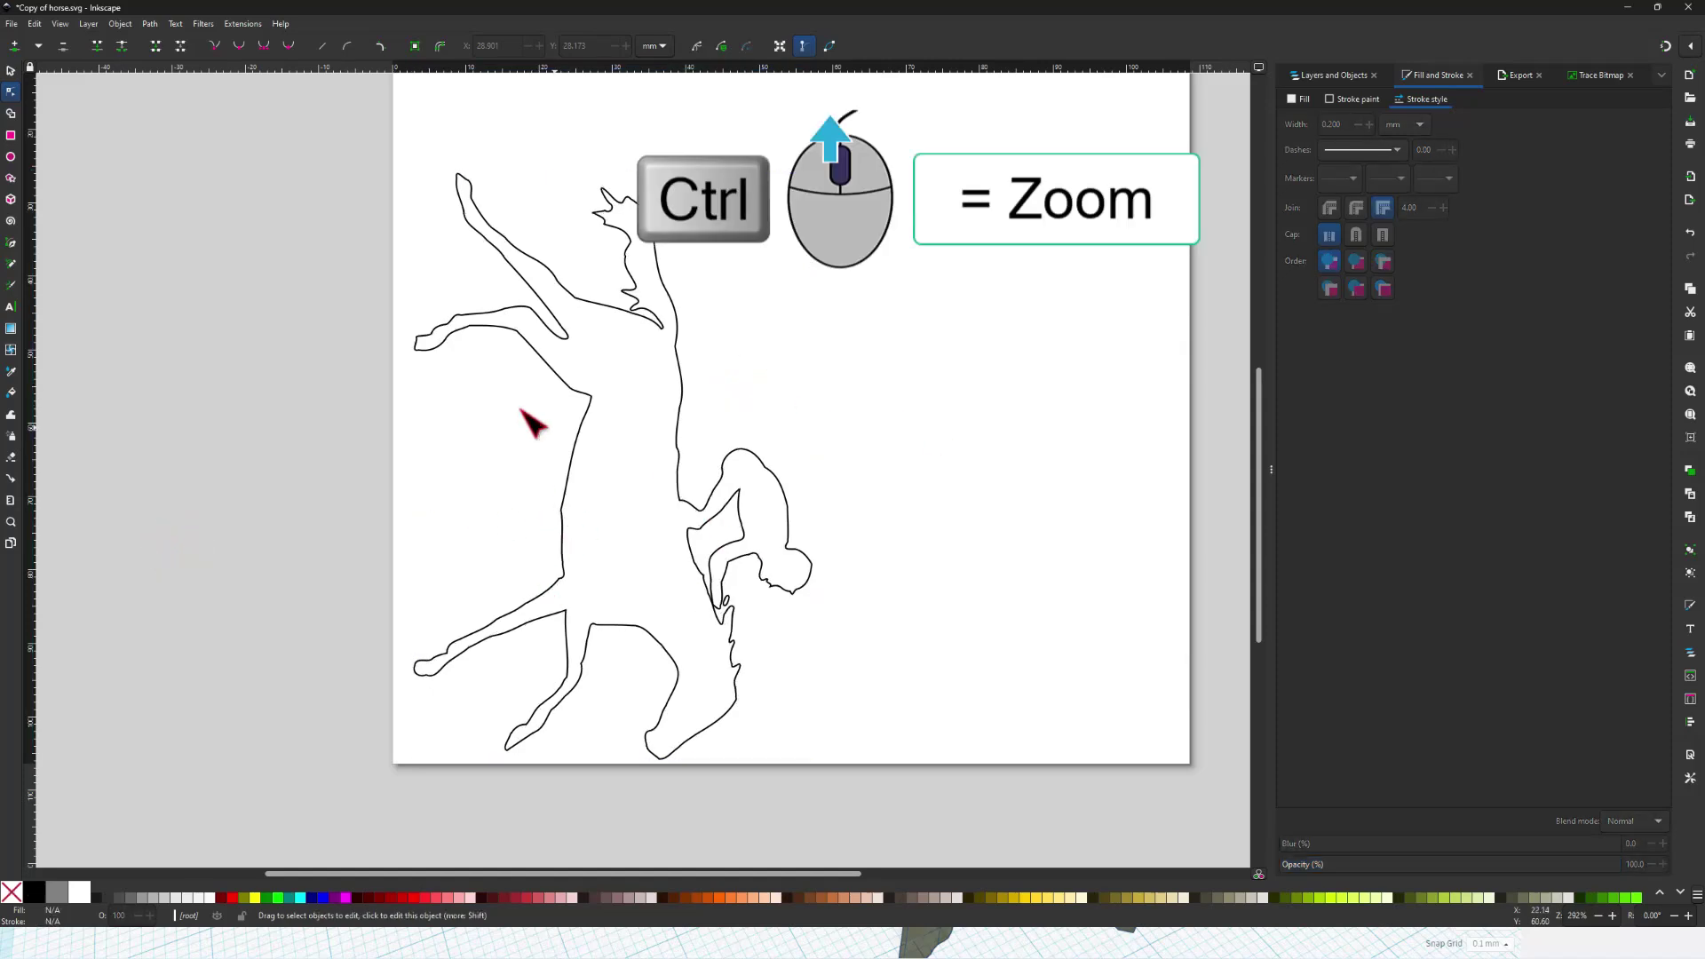
scroll(737, 657, "up", 2)
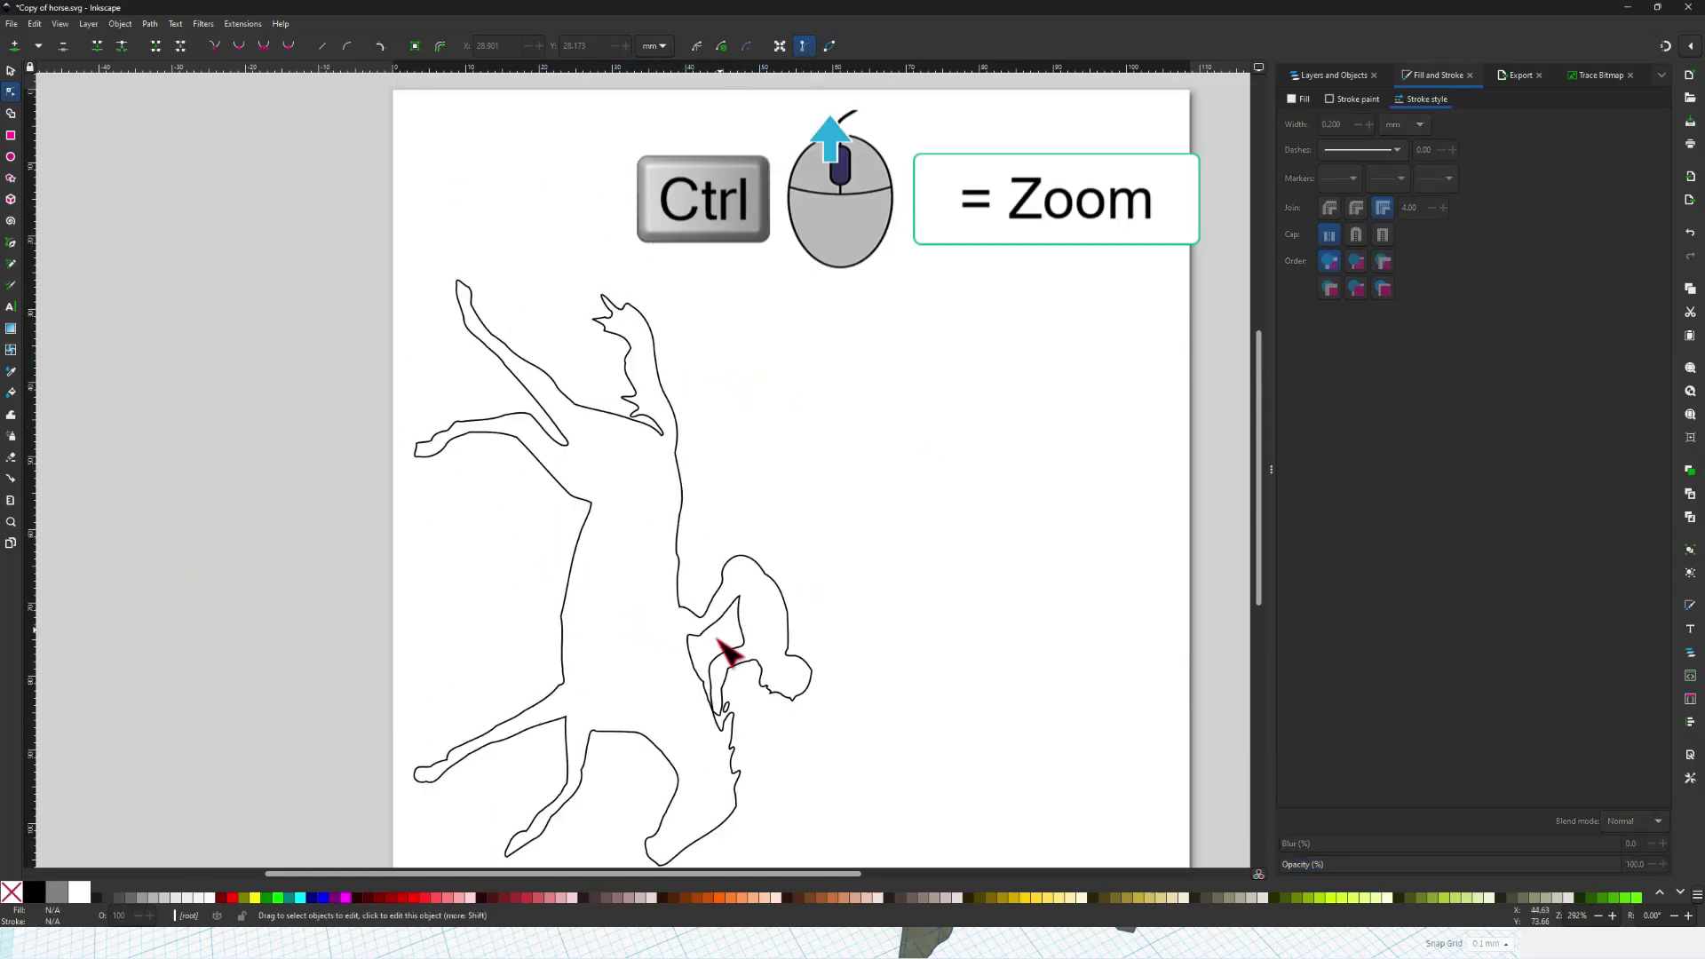
scroll(728, 684, "down", 1)
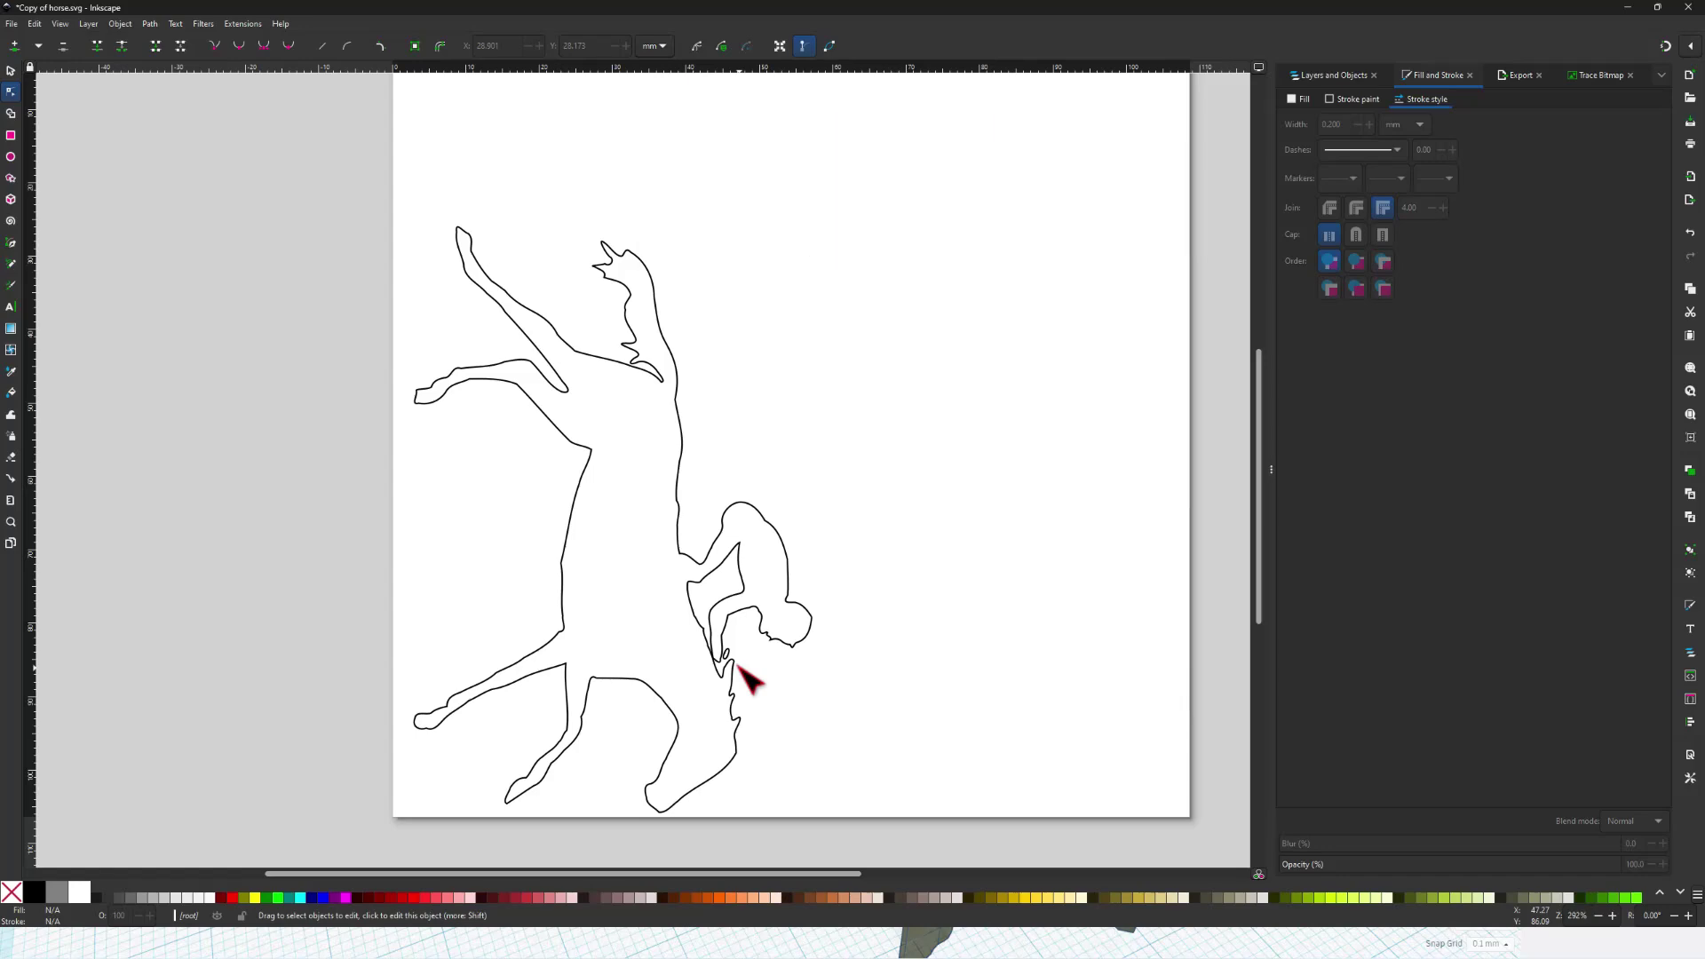
scroll(750, 679, "left", 1, "shift")
scroll(763, 667, "up", 6, "ctrl")
left_click(808, 613)
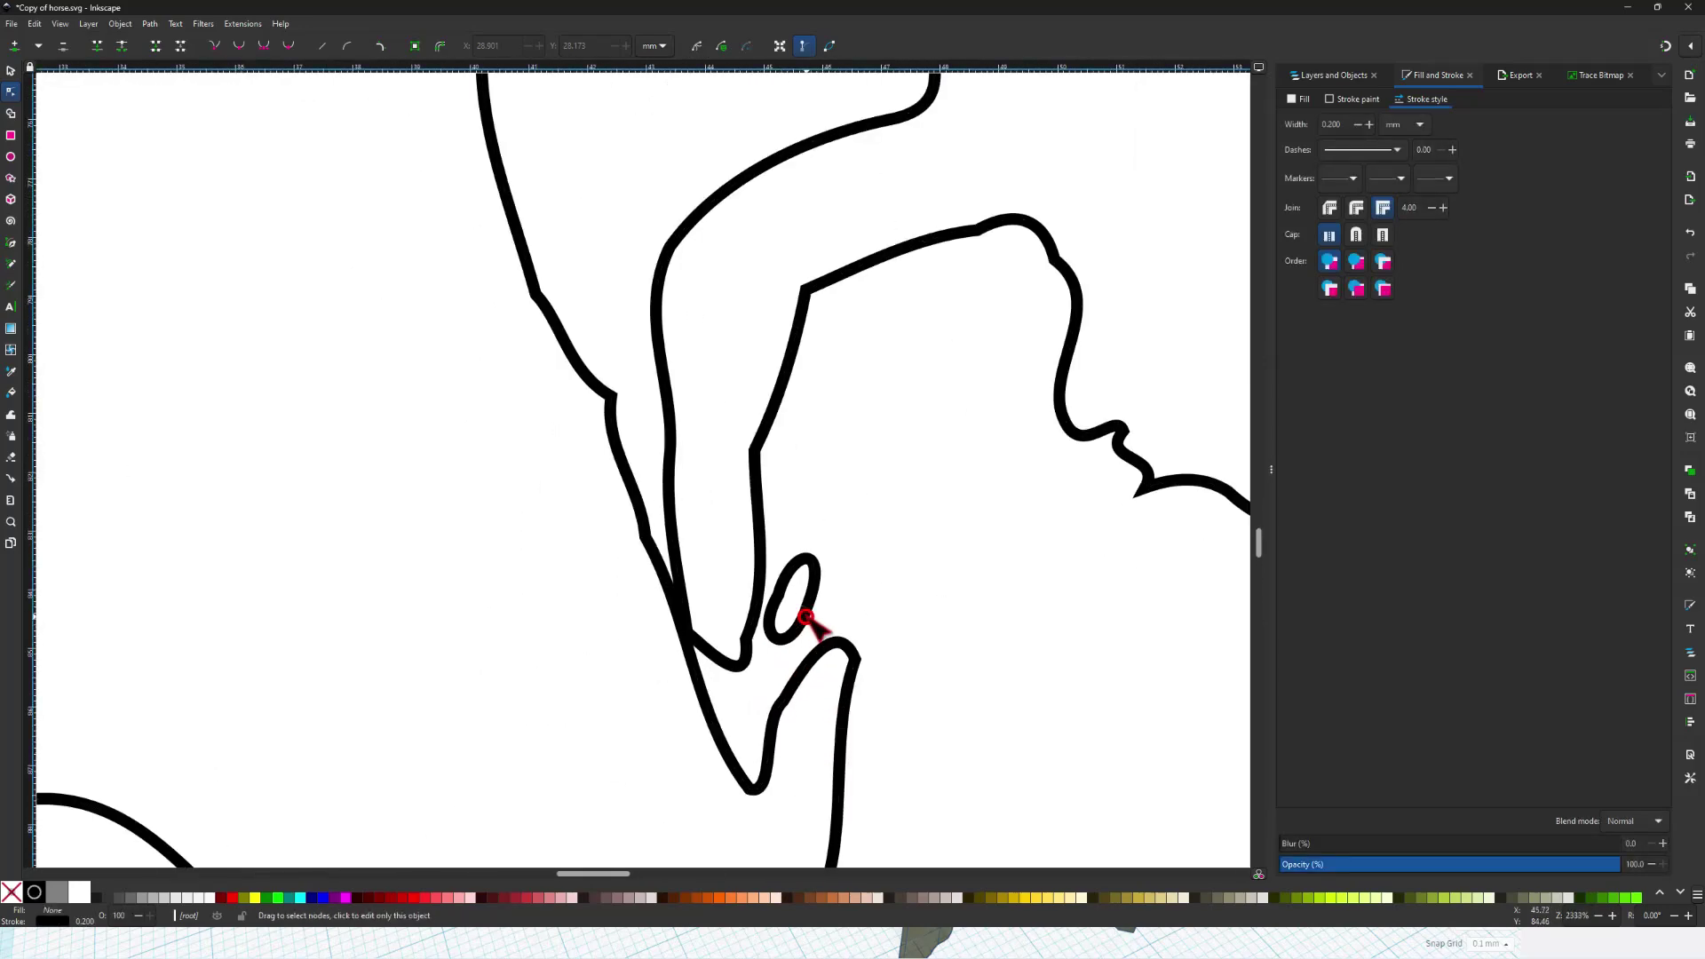
left_click(805, 609)
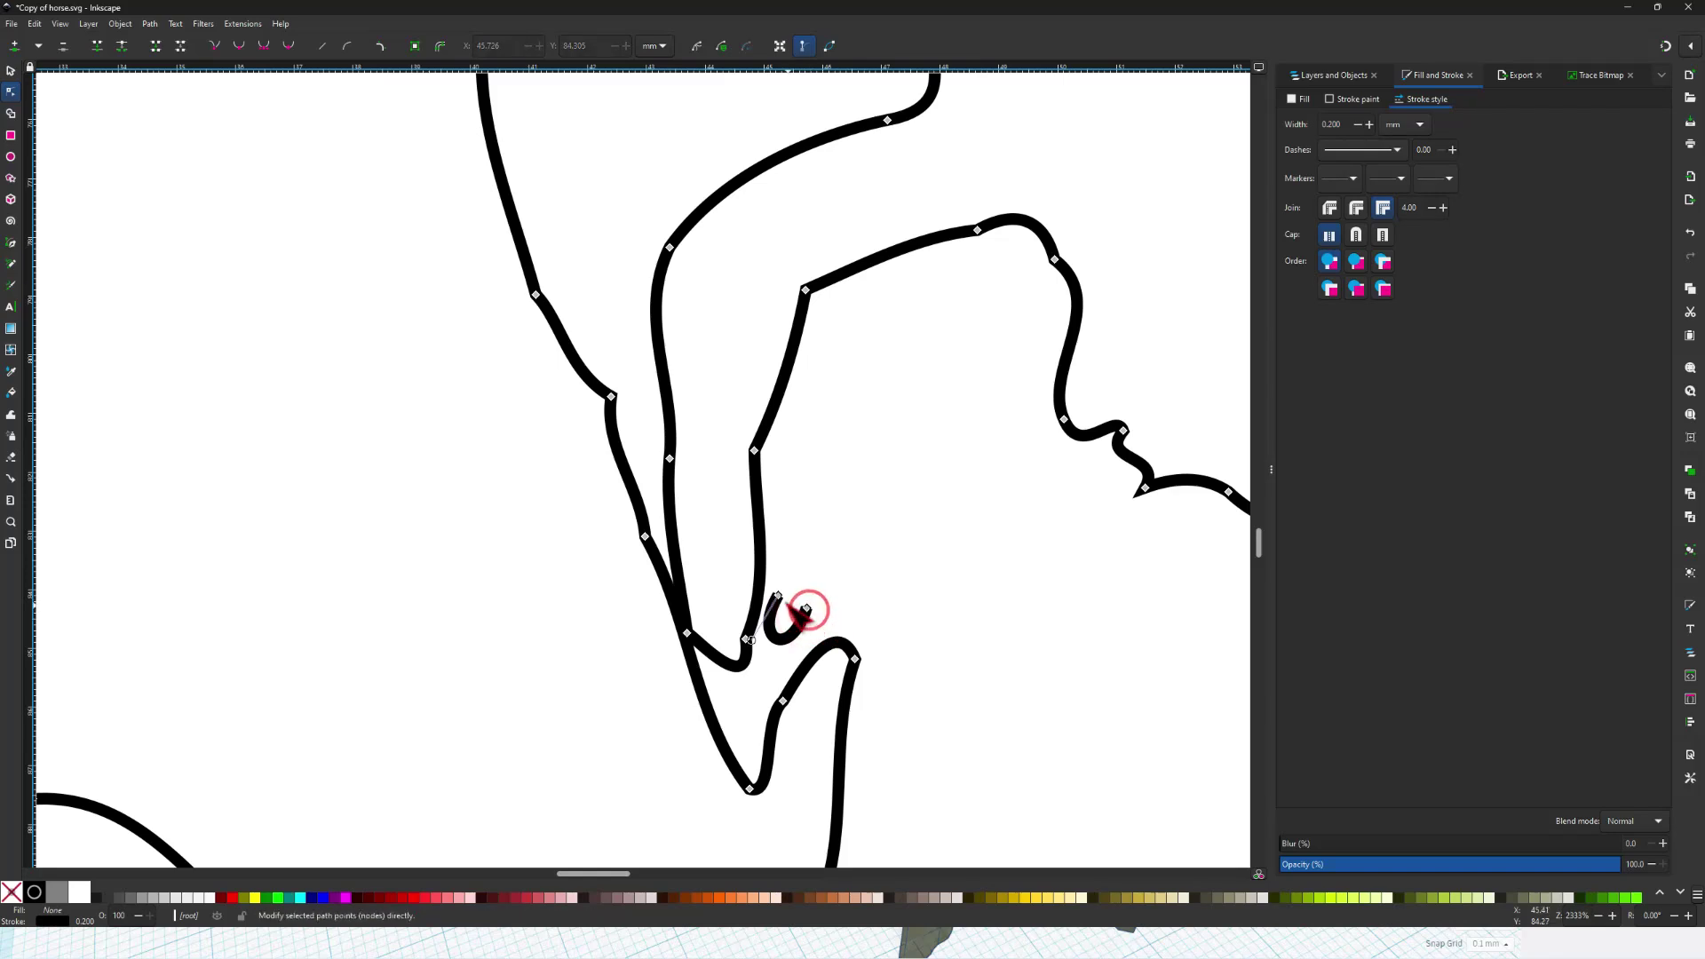
key("Delete")
Export the page as a Plain SVG named Copy of horse2.svg in the Downloads folder.
scroll(799, 595, "down", 4, "ctrl")
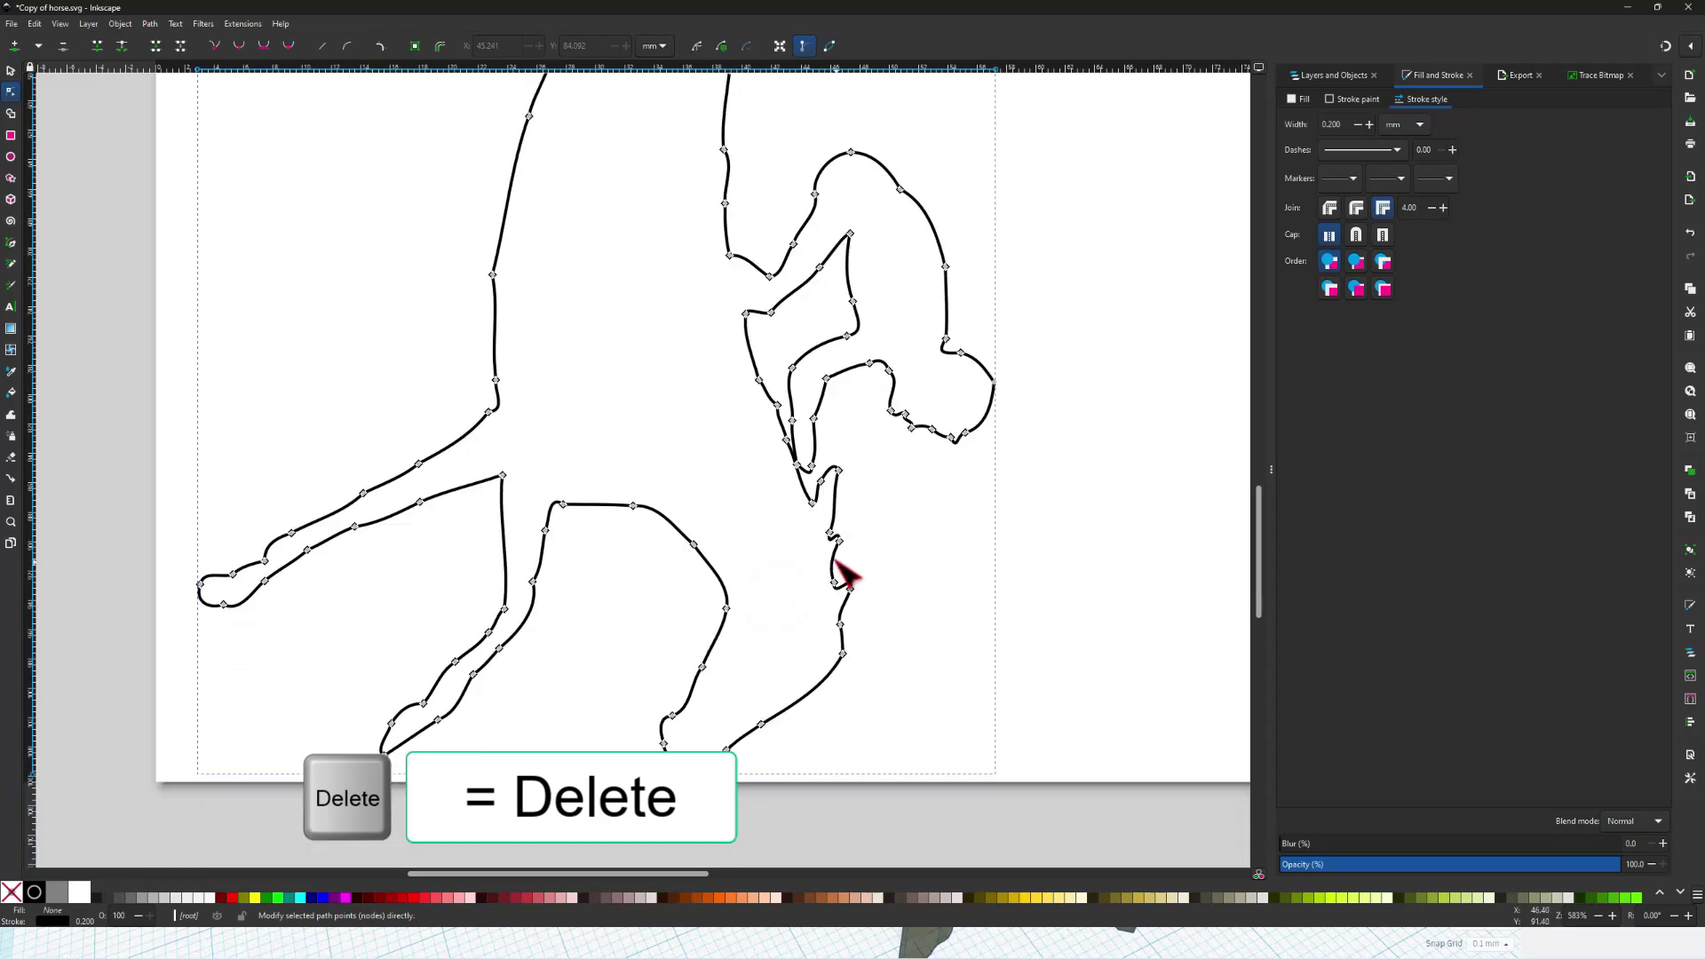
scroll(846, 575, "up", 6)
scroll(845, 575, "down", 2)
scroll(755, 510, "down", 3, "ctrl")
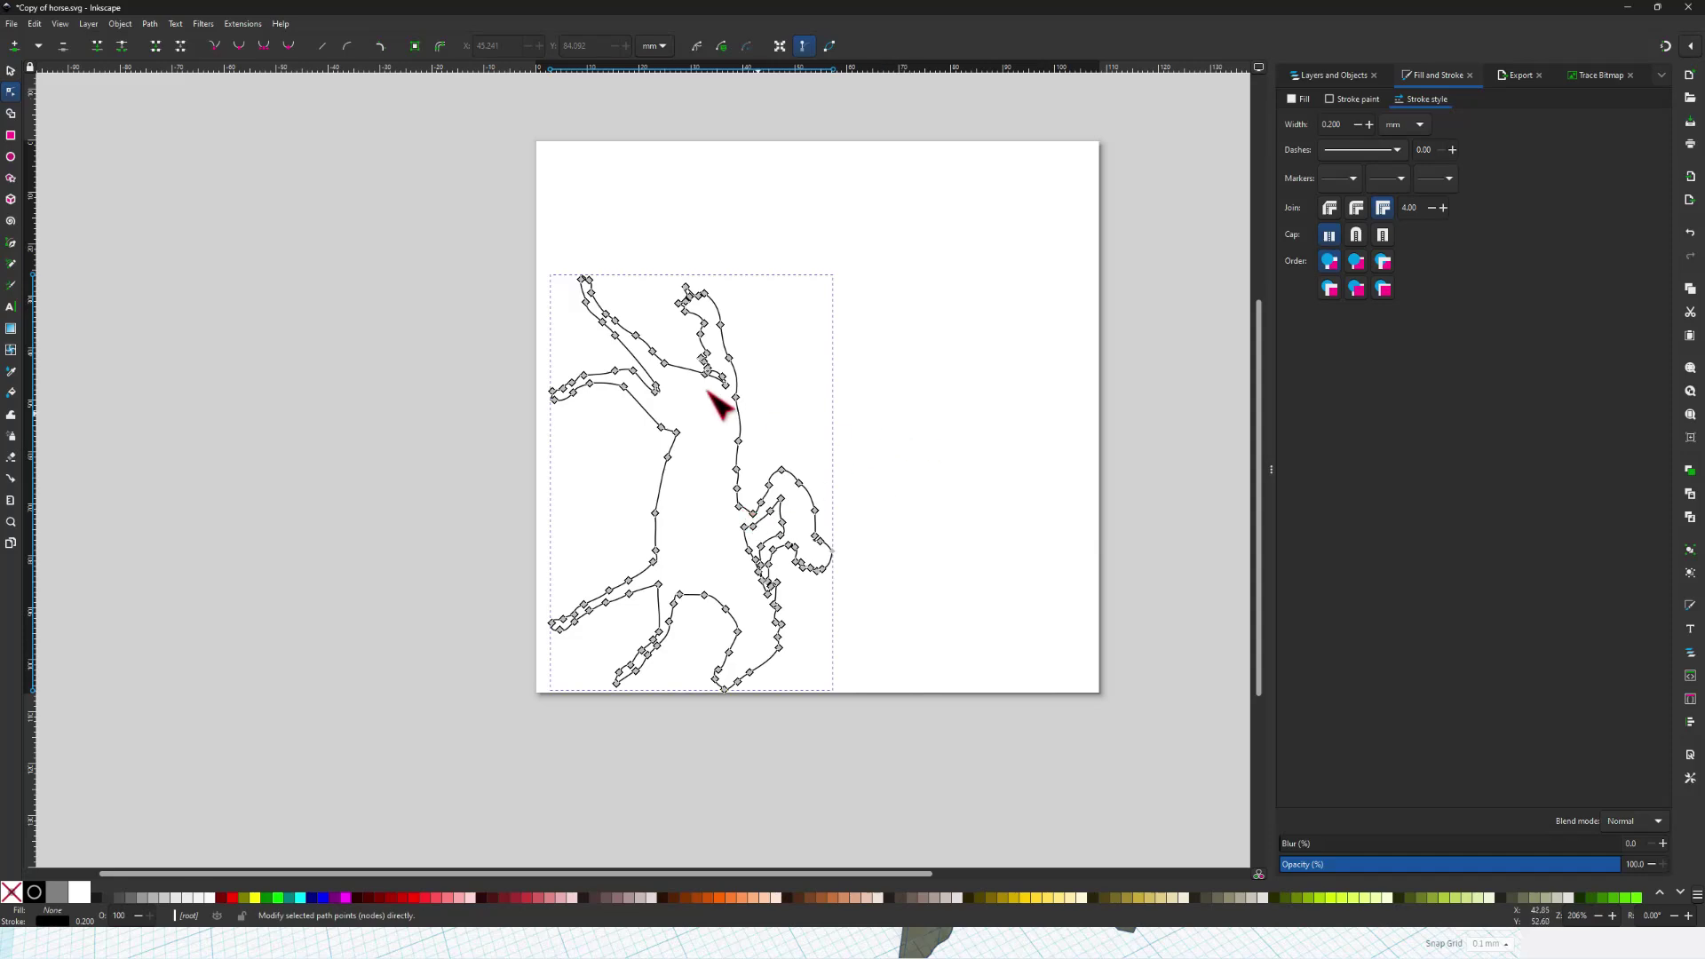
left_click(11, 24)
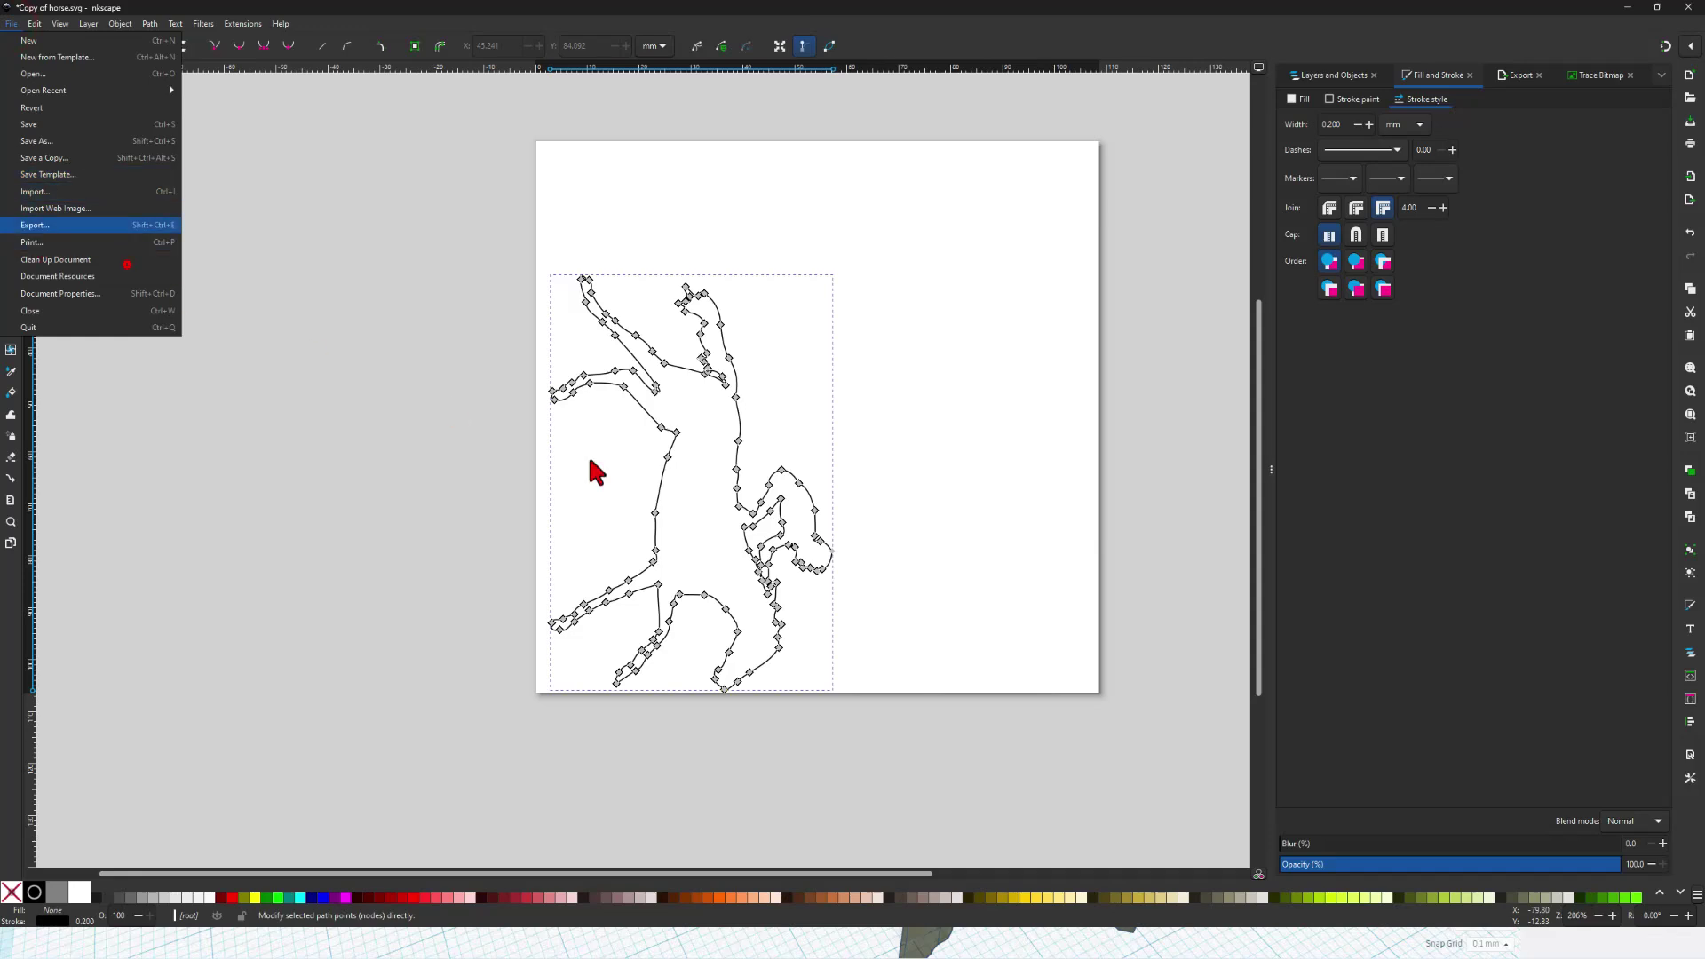
left_click(127, 265)
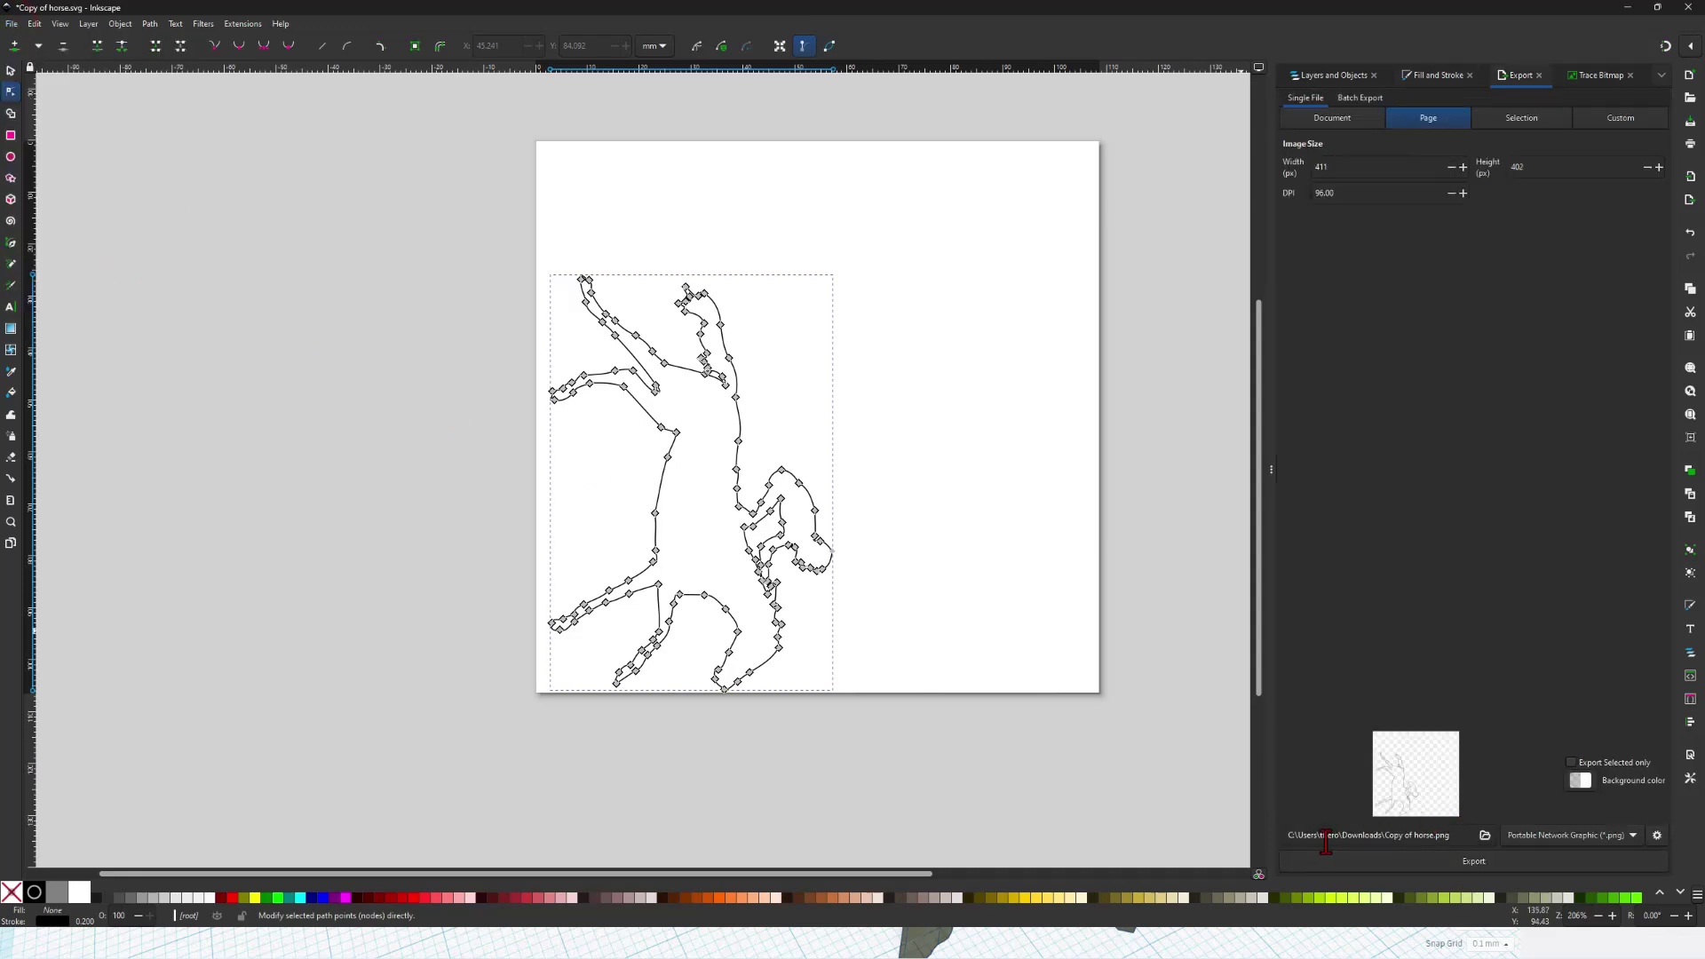
left_click(1585, 839)
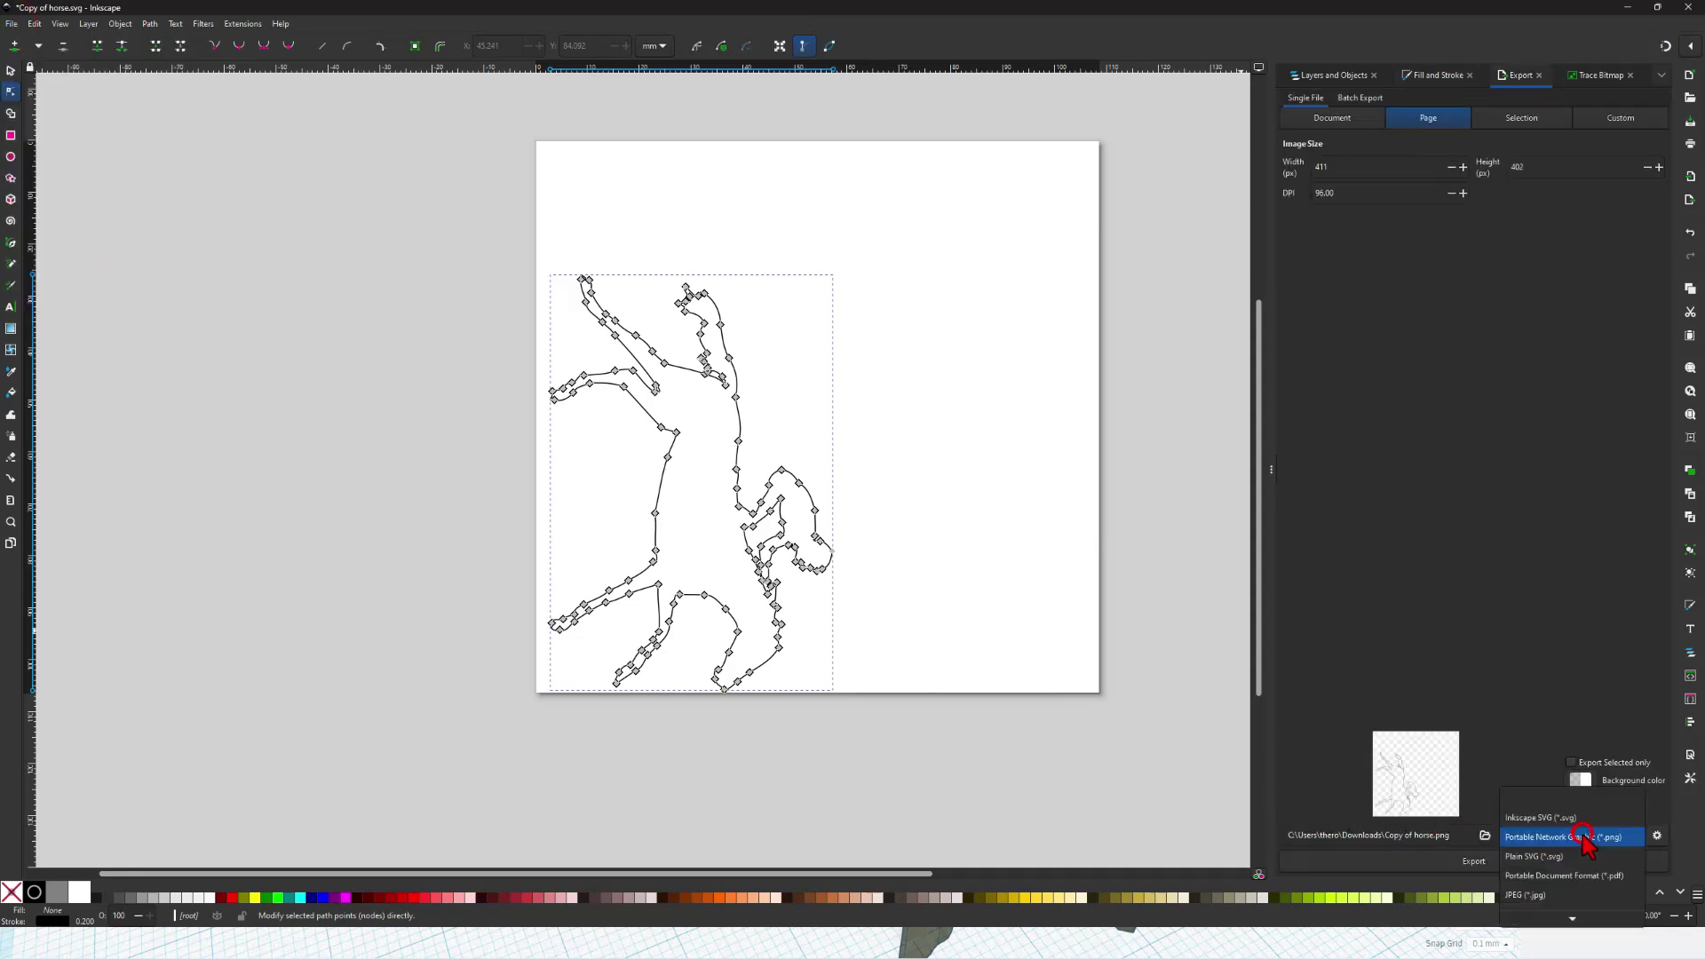
left_click(1566, 857)
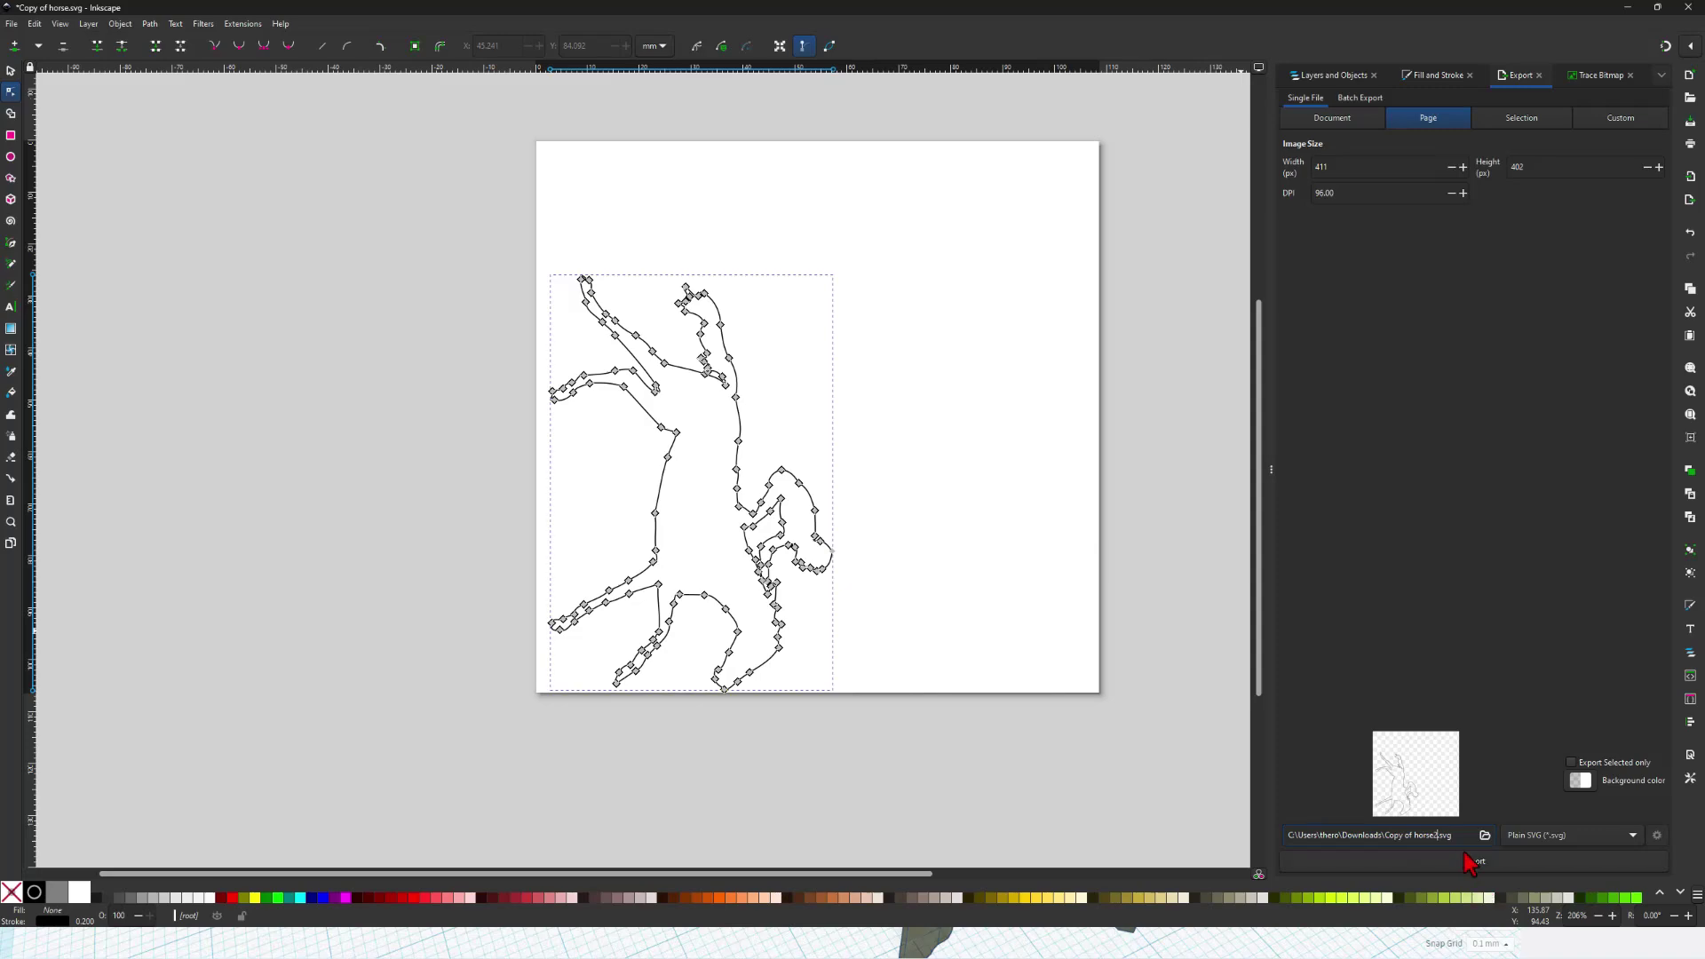
Switch to Tinkercad and import Copy of horse2.svg from Downloads at 100% scale, centred on the art.
left_click(1628, 6)
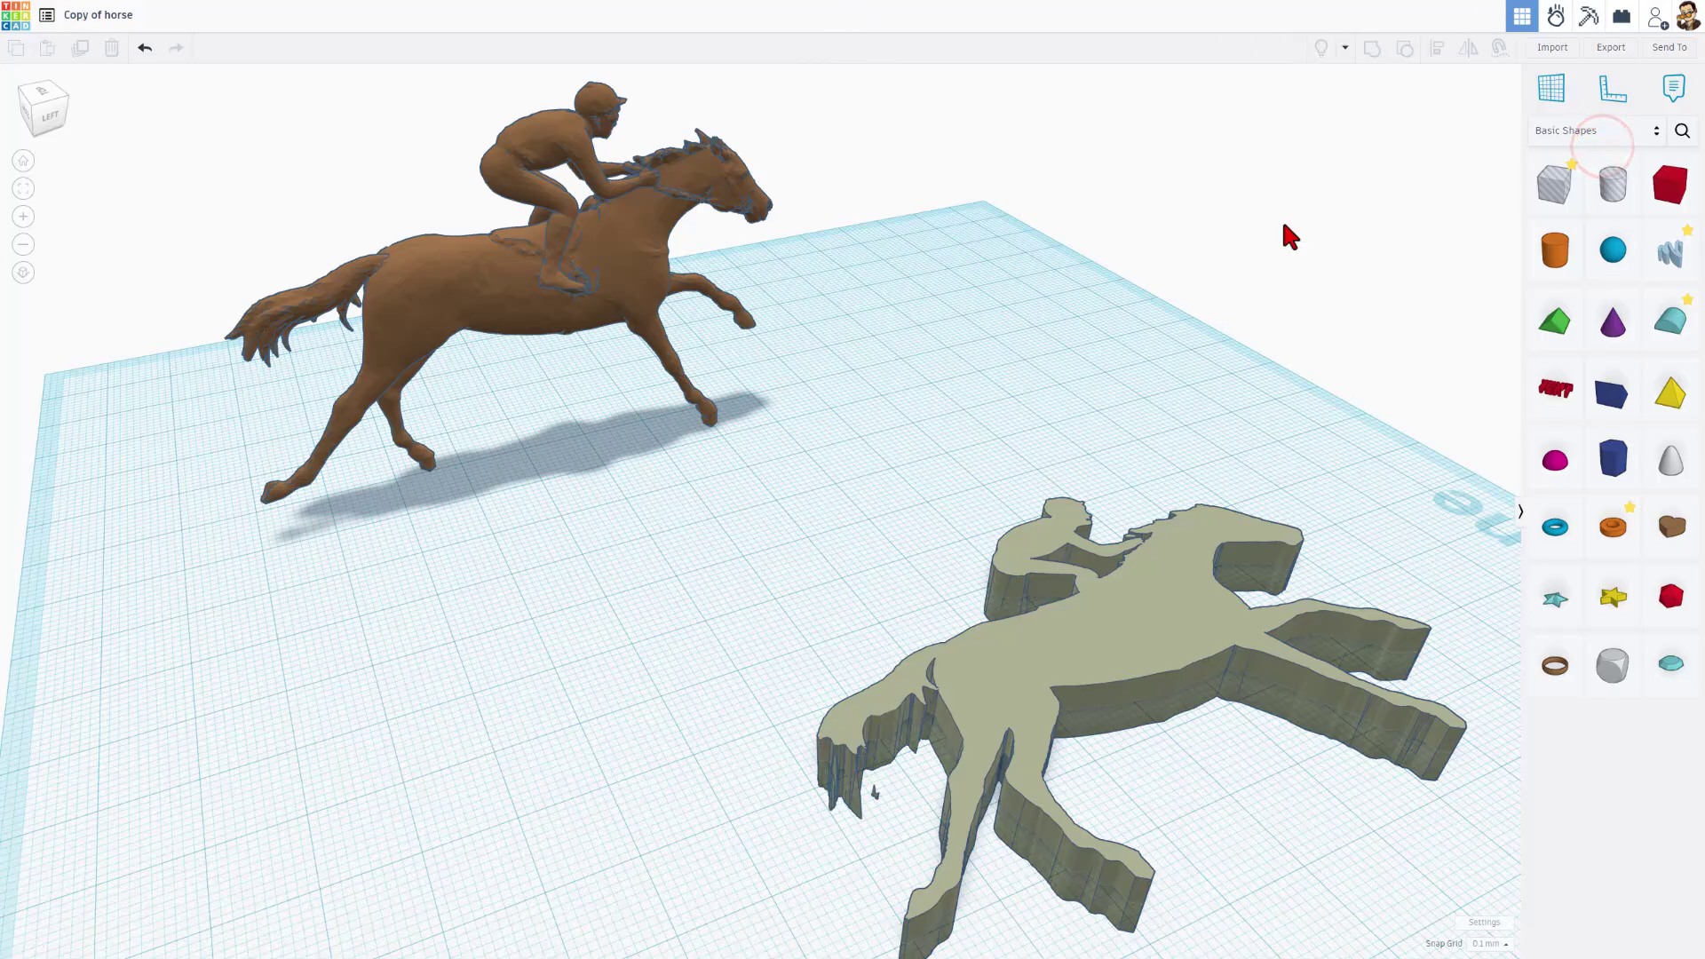
left_click(1544, 50)
left_click(843, 480)
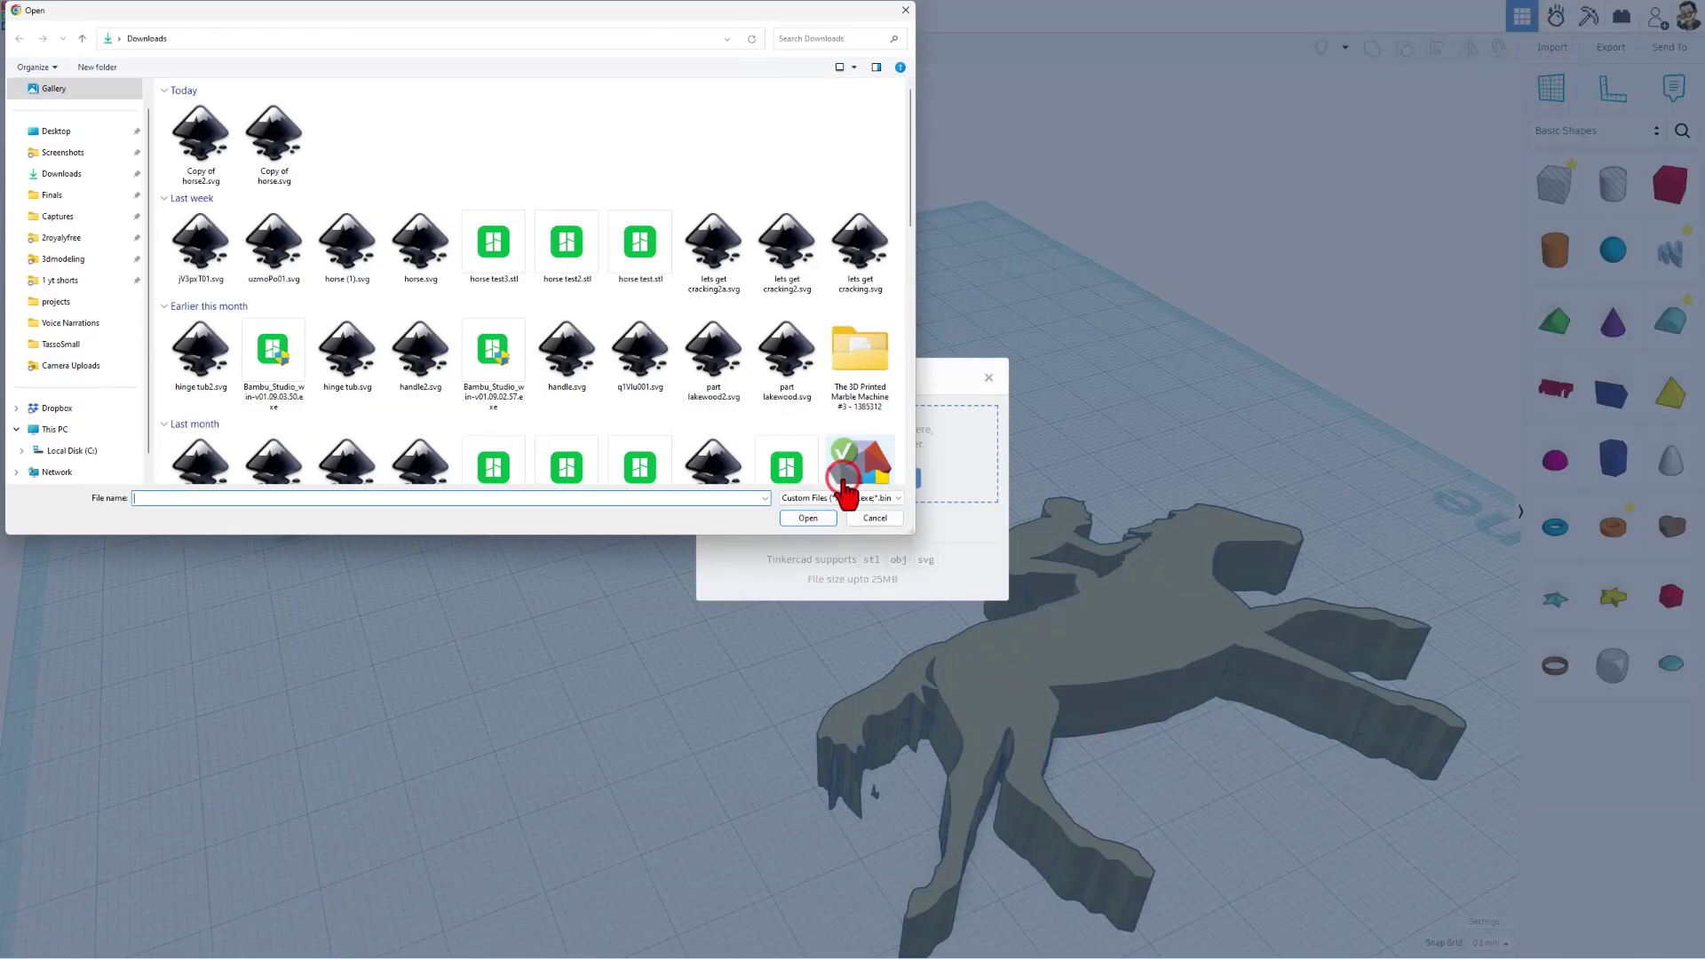
left_click(791, 516)
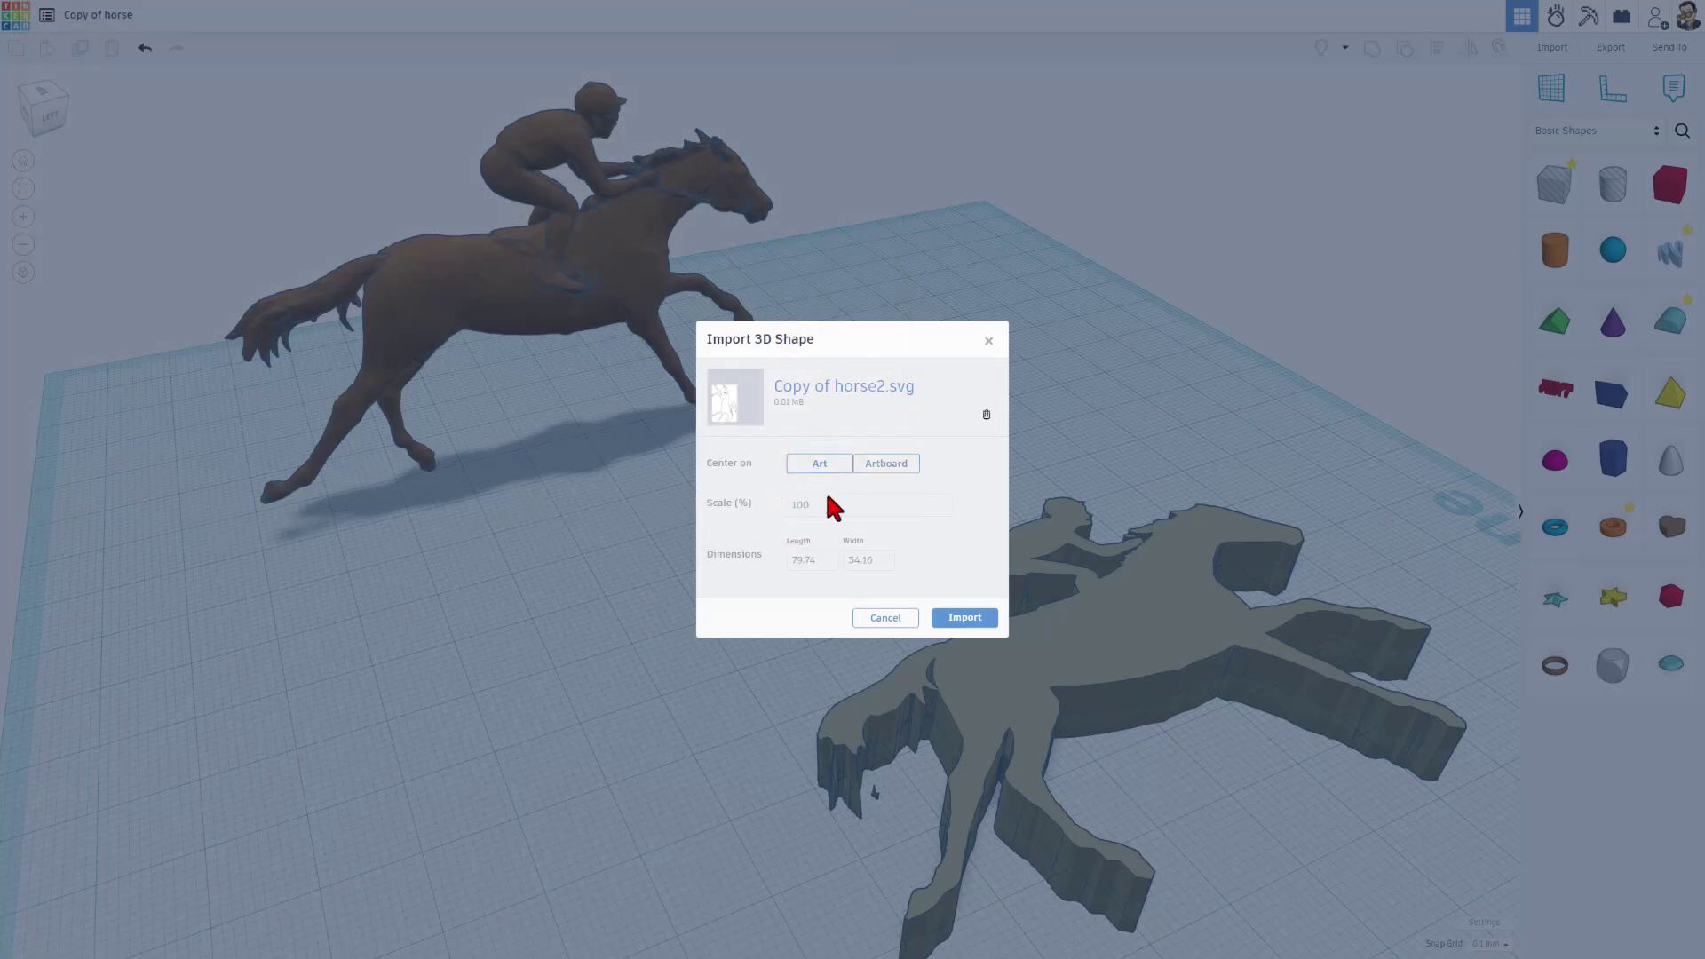
left_click(954, 619)
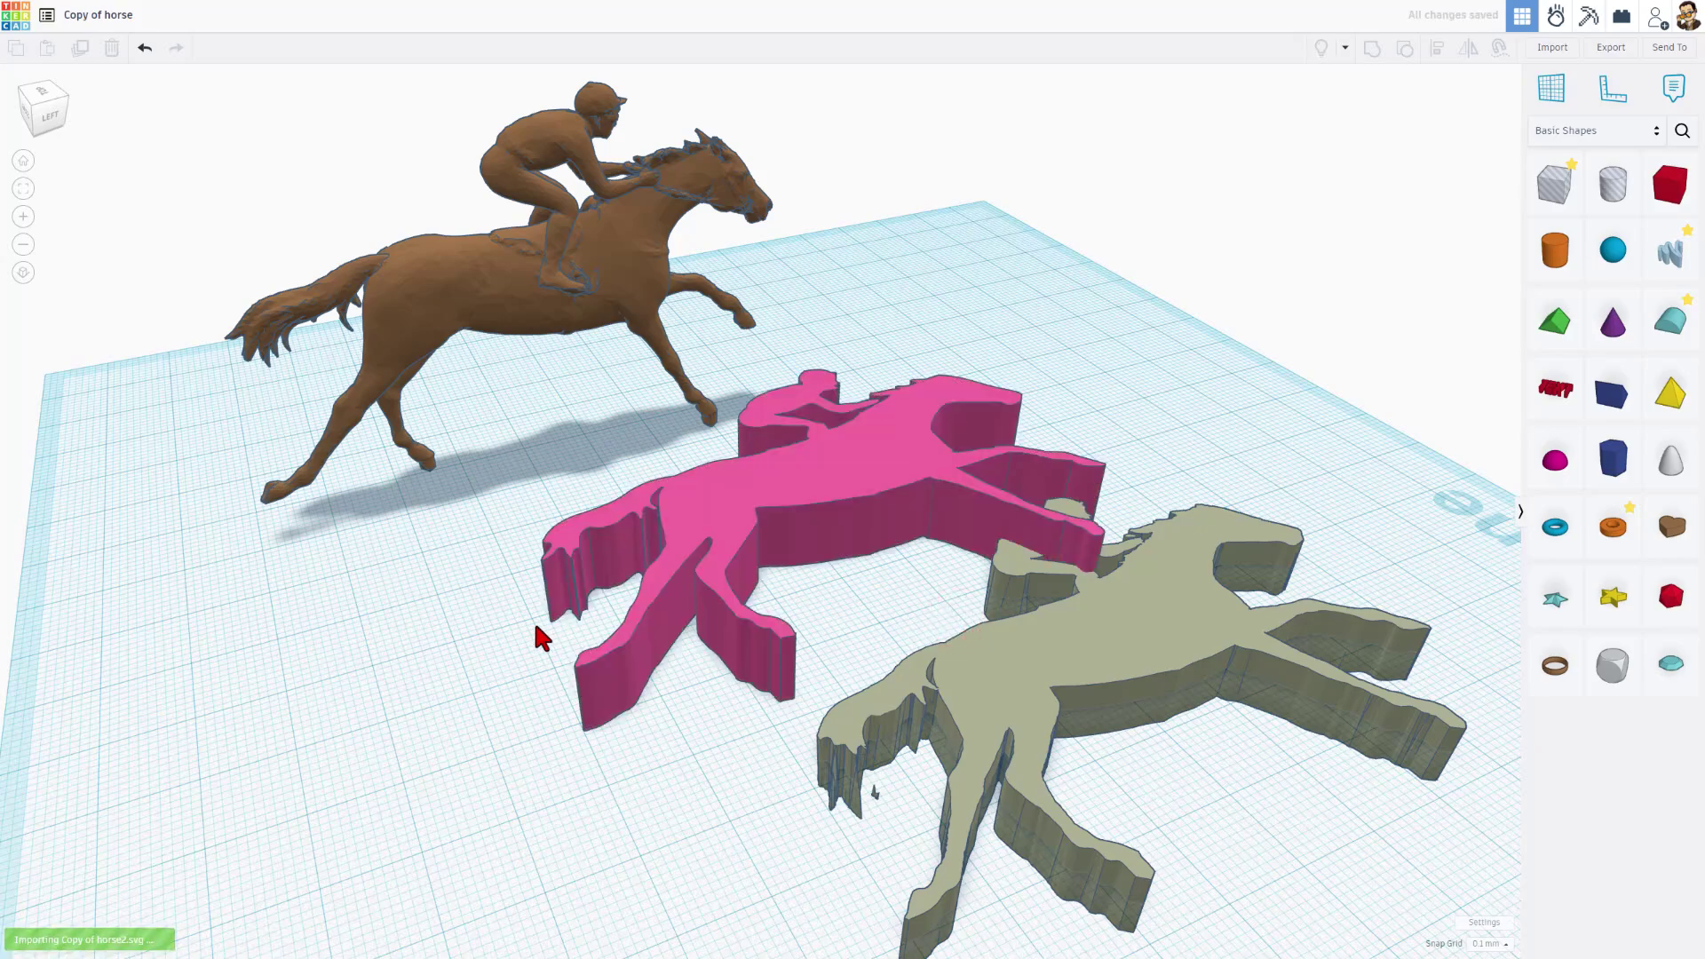
Rotate the imported pink horse silhouette in 45-degree increments until it stands upright on its legs.
right_click_drag(563, 628, 828, 658)
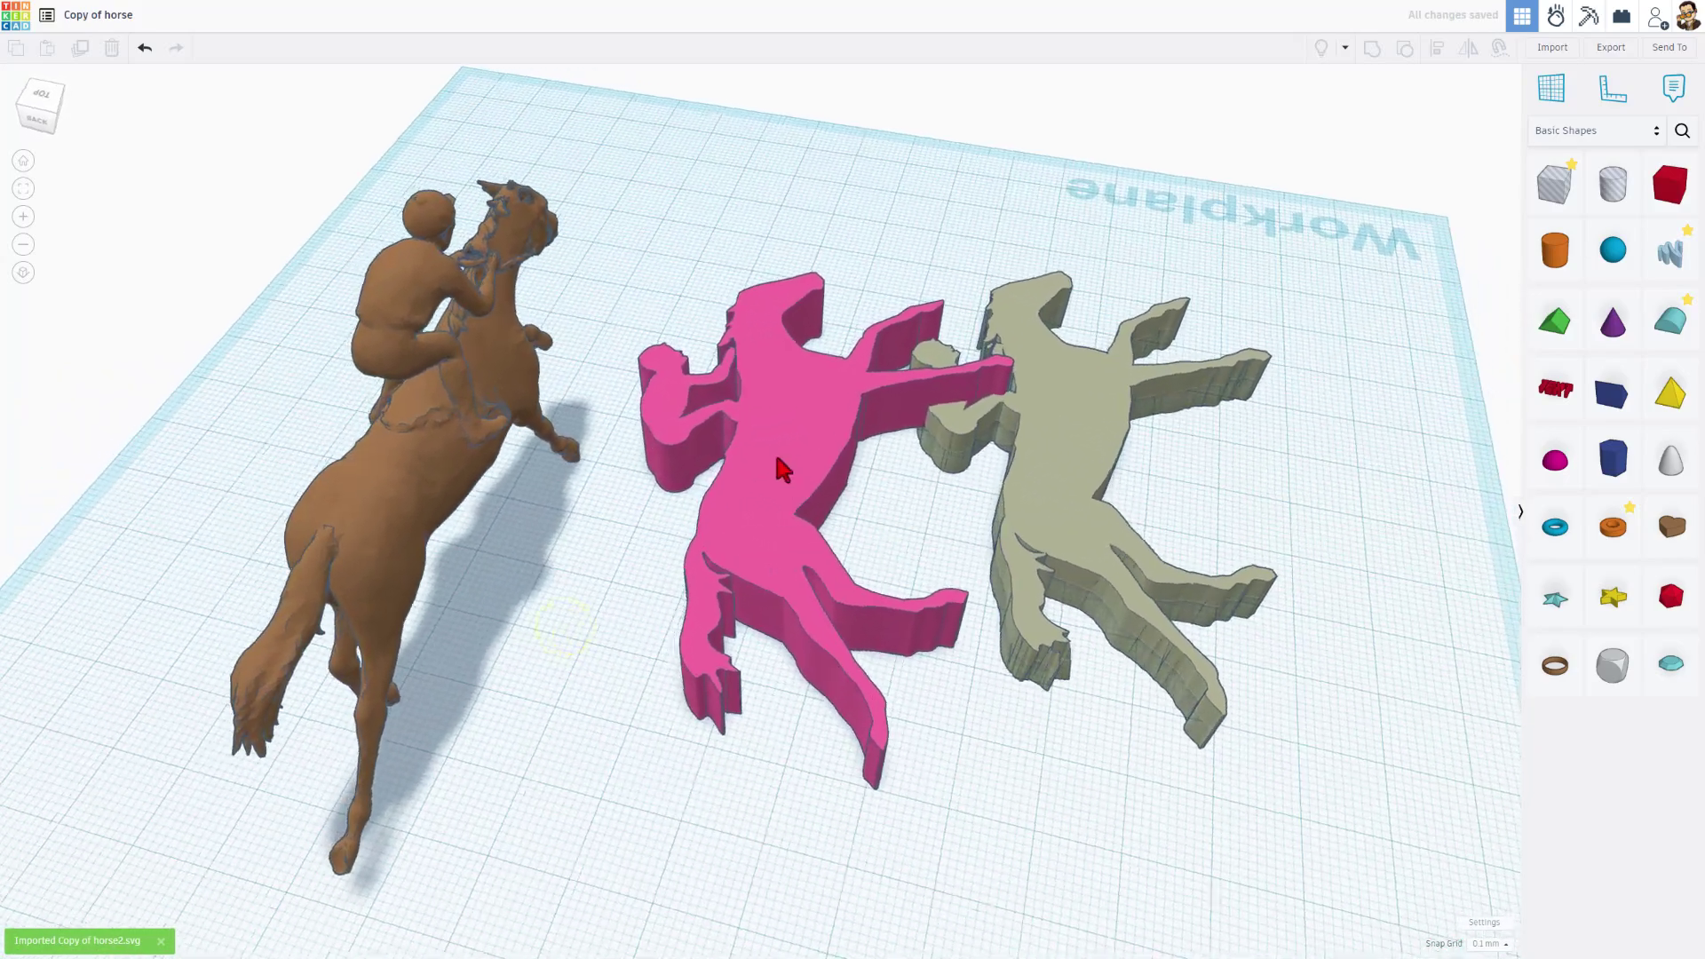
left_click(776, 456)
right_click_drag(776, 456, 811, 408)
mouse_move(856, 364)
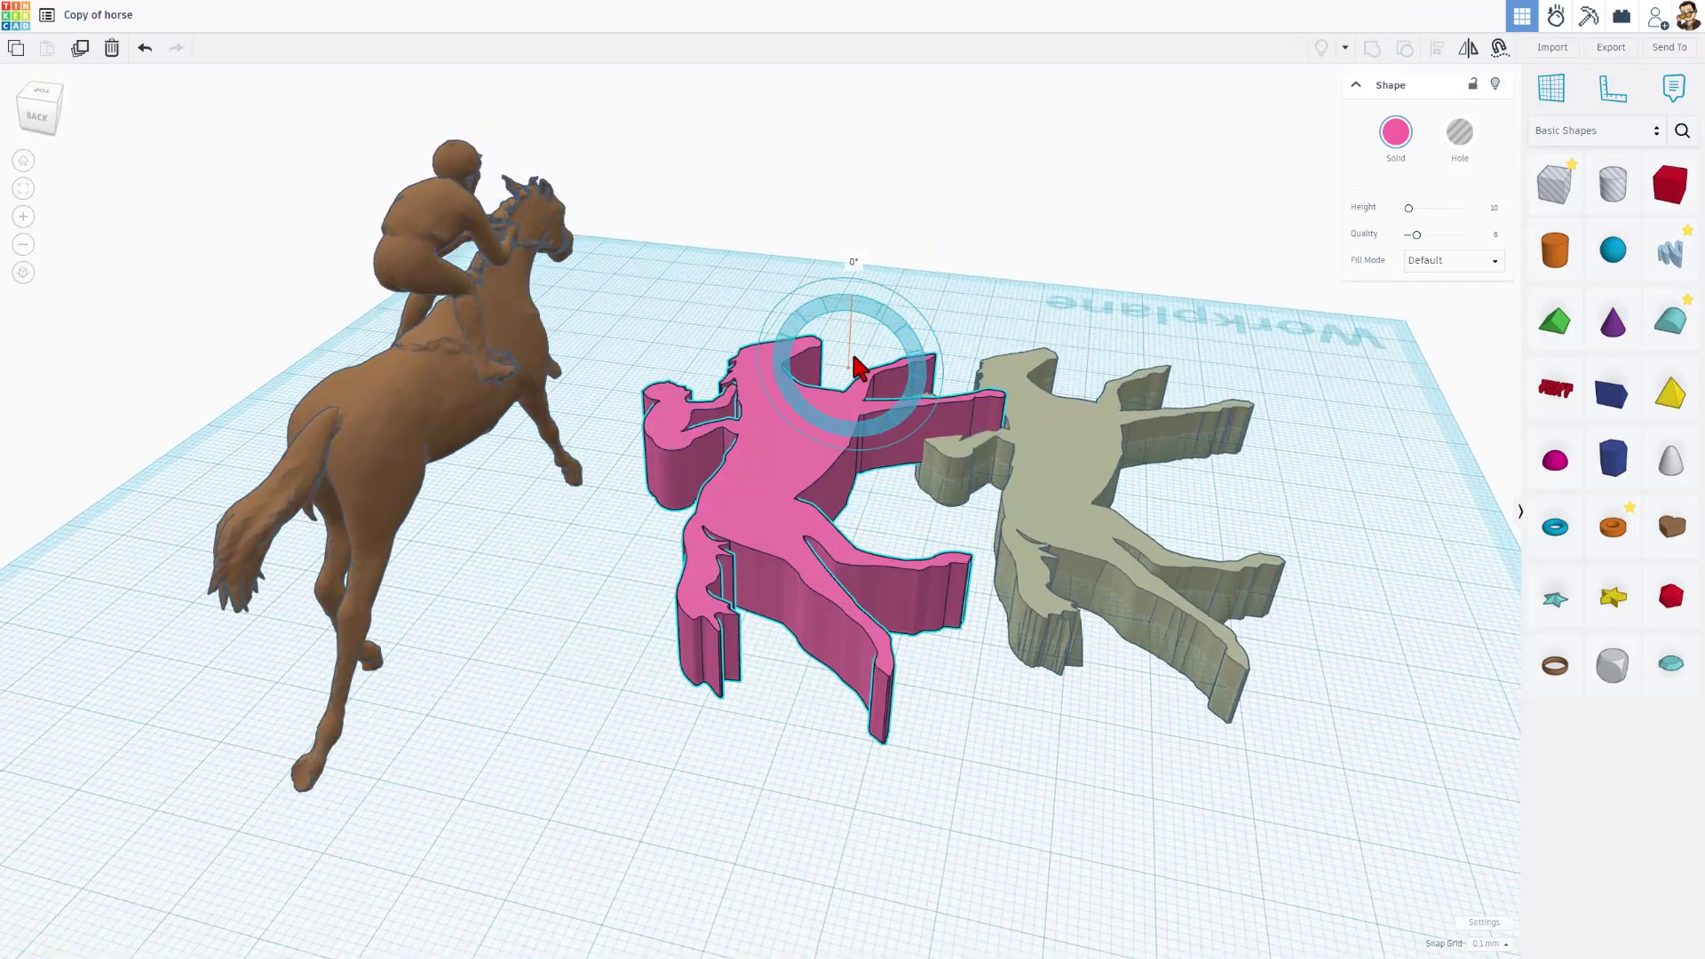
left_click(981, 216)
left_click(748, 455)
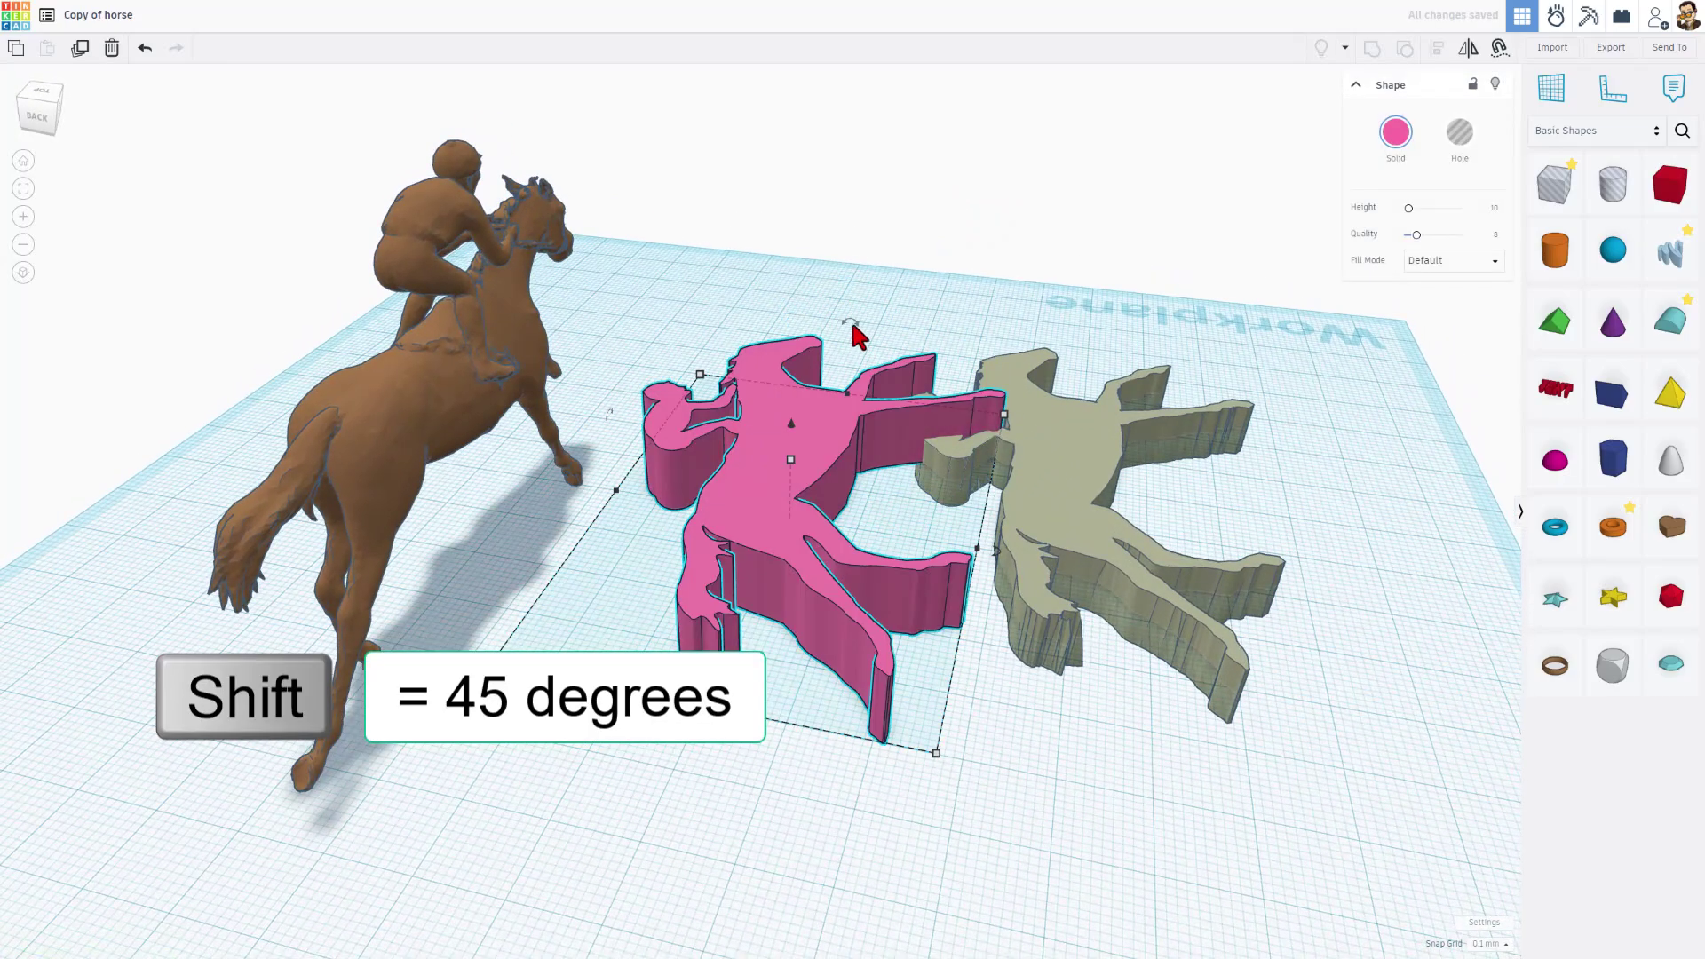
left_click_drag(852, 335, 887, 365, "shift")
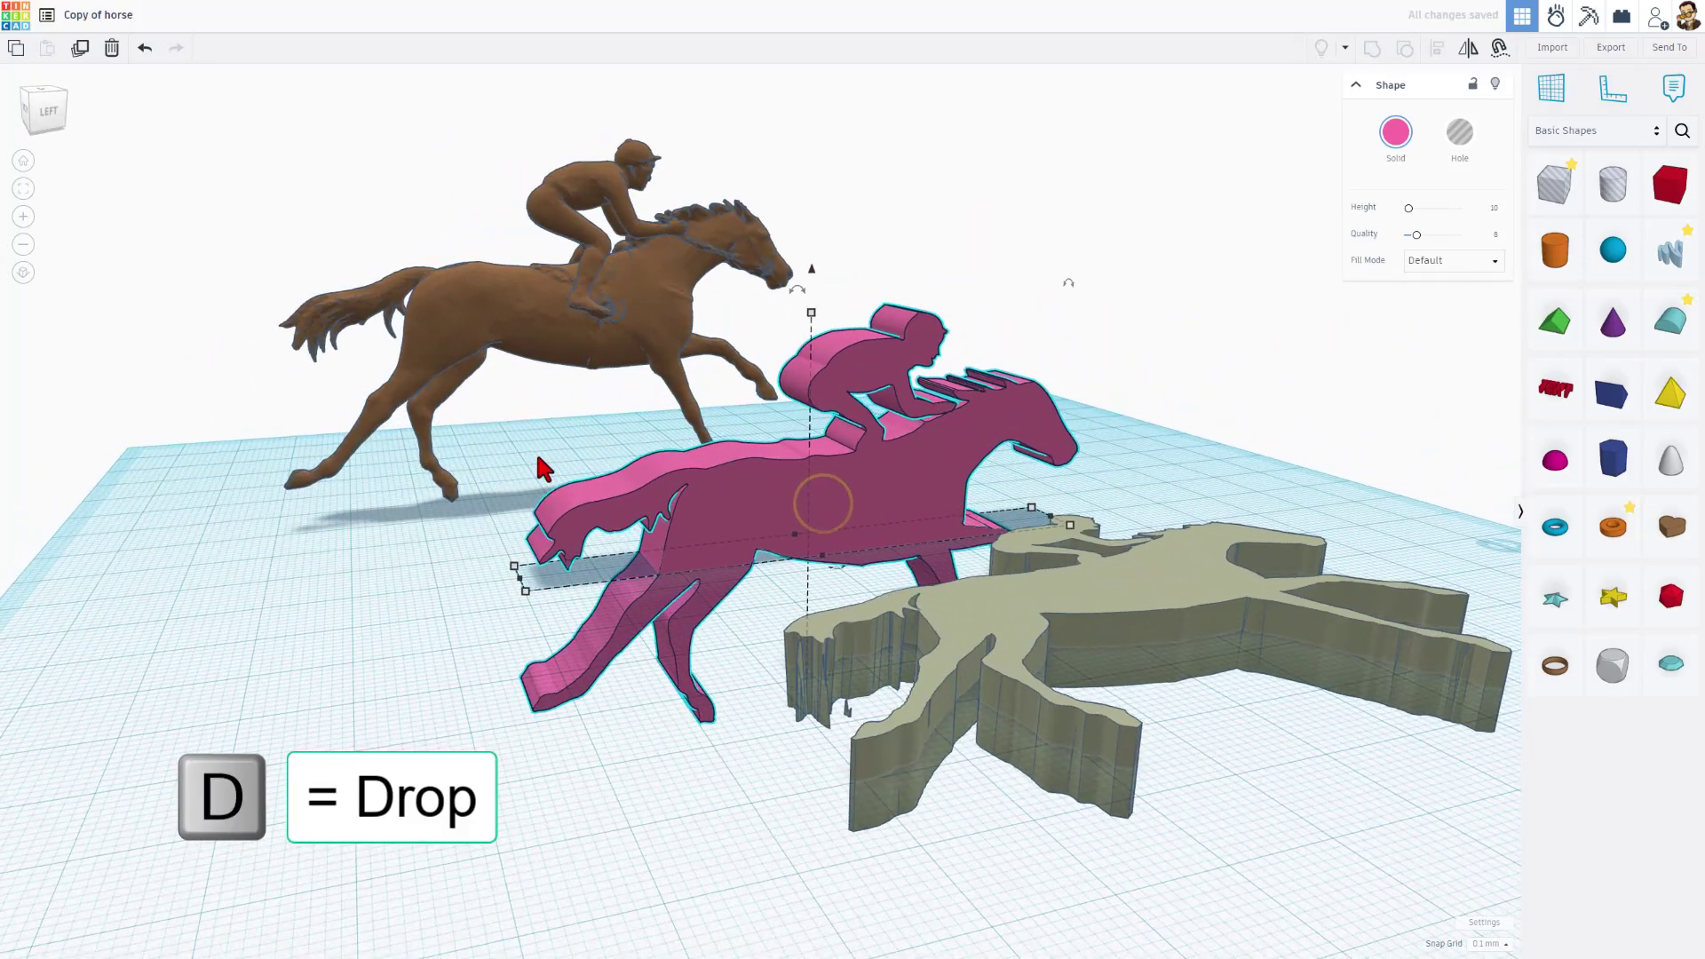
Drop the pink horse silhouette onto the workplane and rotate the tan silhouette lying flat beside it.
mouse_move(543, 457)
right_mouse_down()
mouse_move(868, 494)
mouse_move(781, 439)
mouse_move(1252, 546)
right_mouse_up()
left_click(1154, 544)
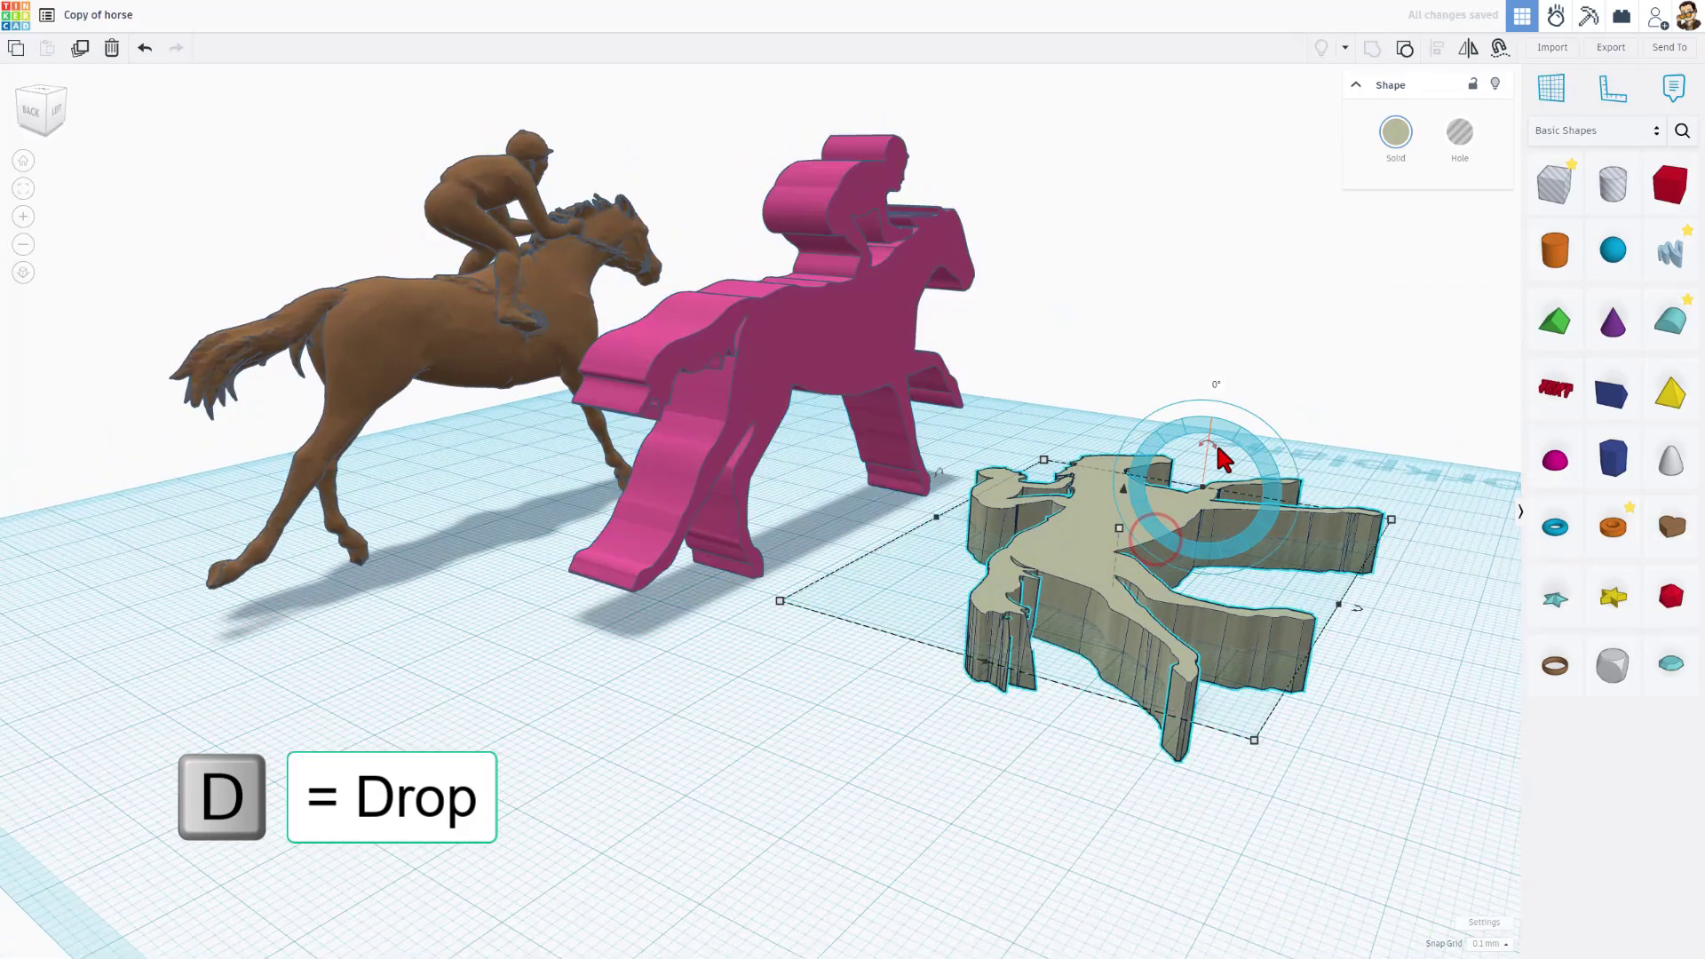
left_click_drag(1218, 446, 1231, 499)
left_click(1206, 662)
right_click_drag(1289, 652, 1119, 680)
scroll(1121, 680, "down", 3)
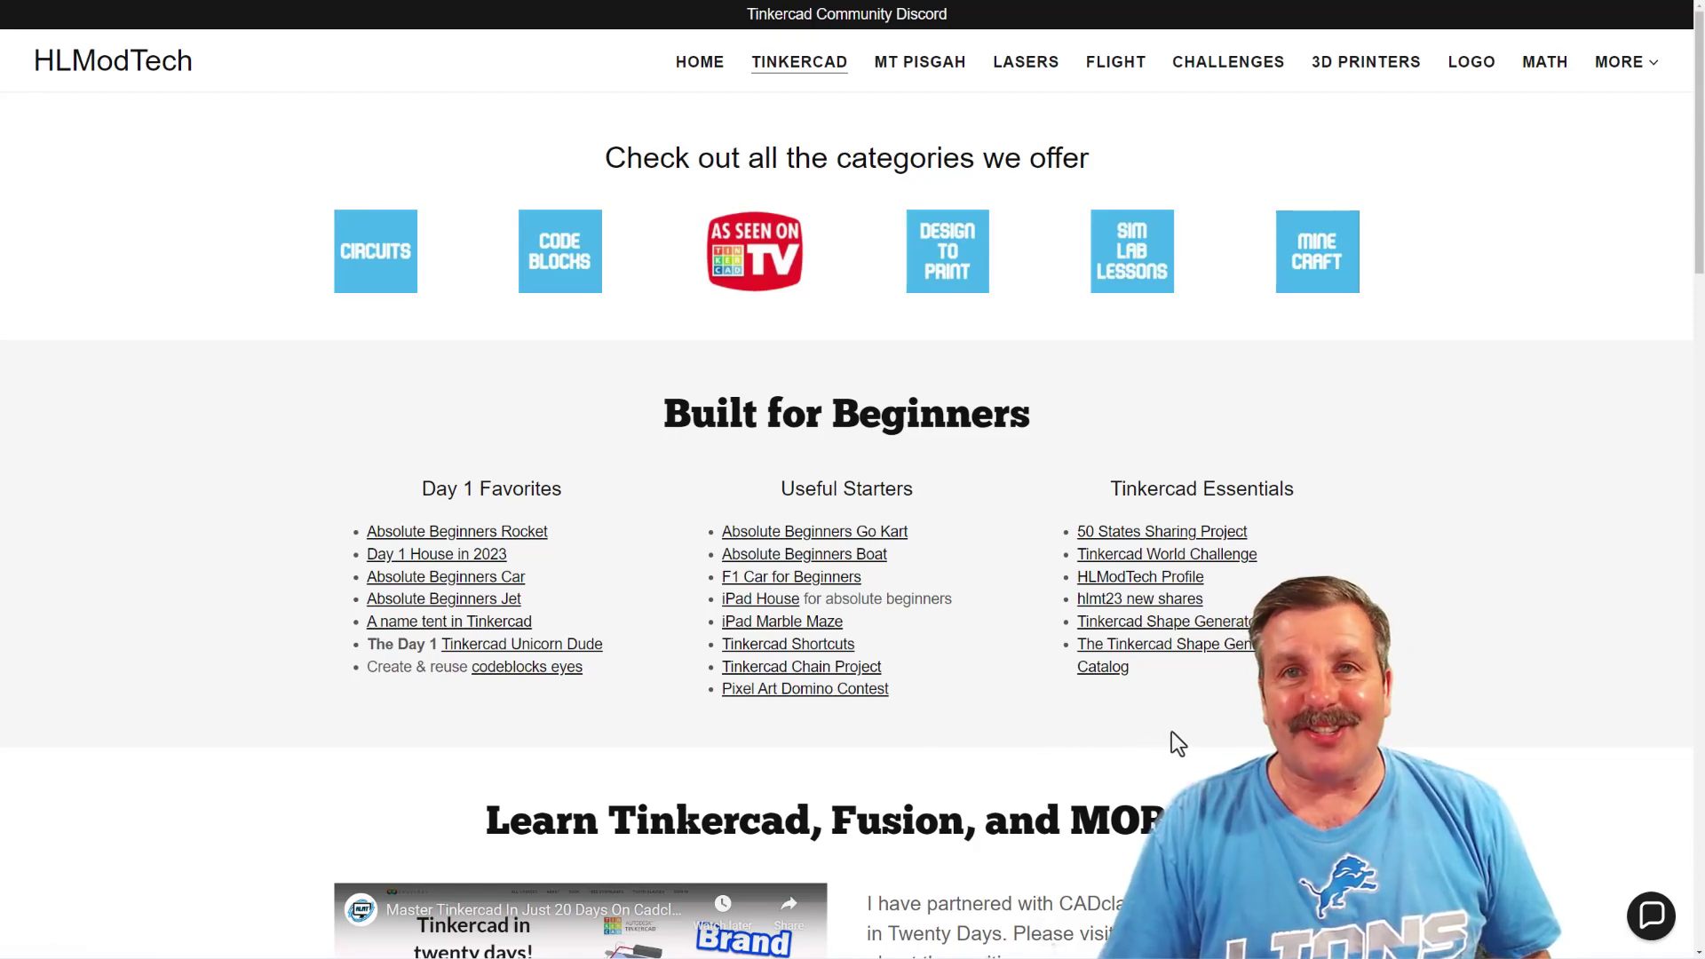
Switch to the HLModTech website, check its contact chat, and open the Tinkercad Community Discord invitation.
scroll(1209, 701, "down", 4)
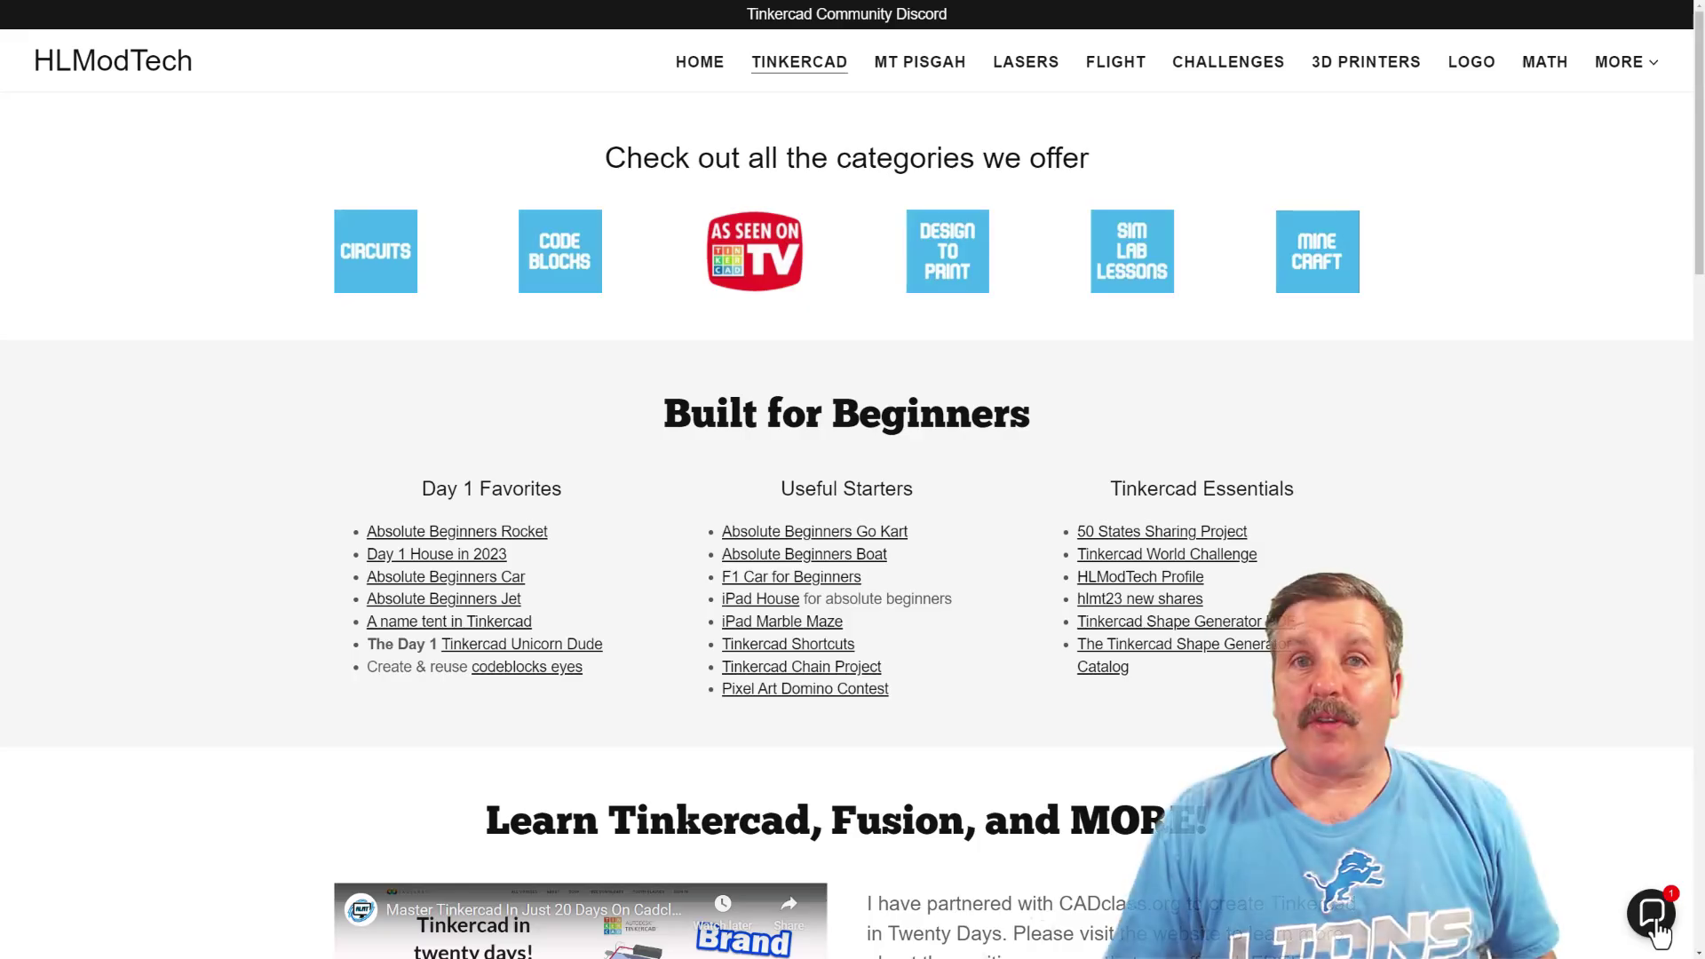
left_click(1651, 917)
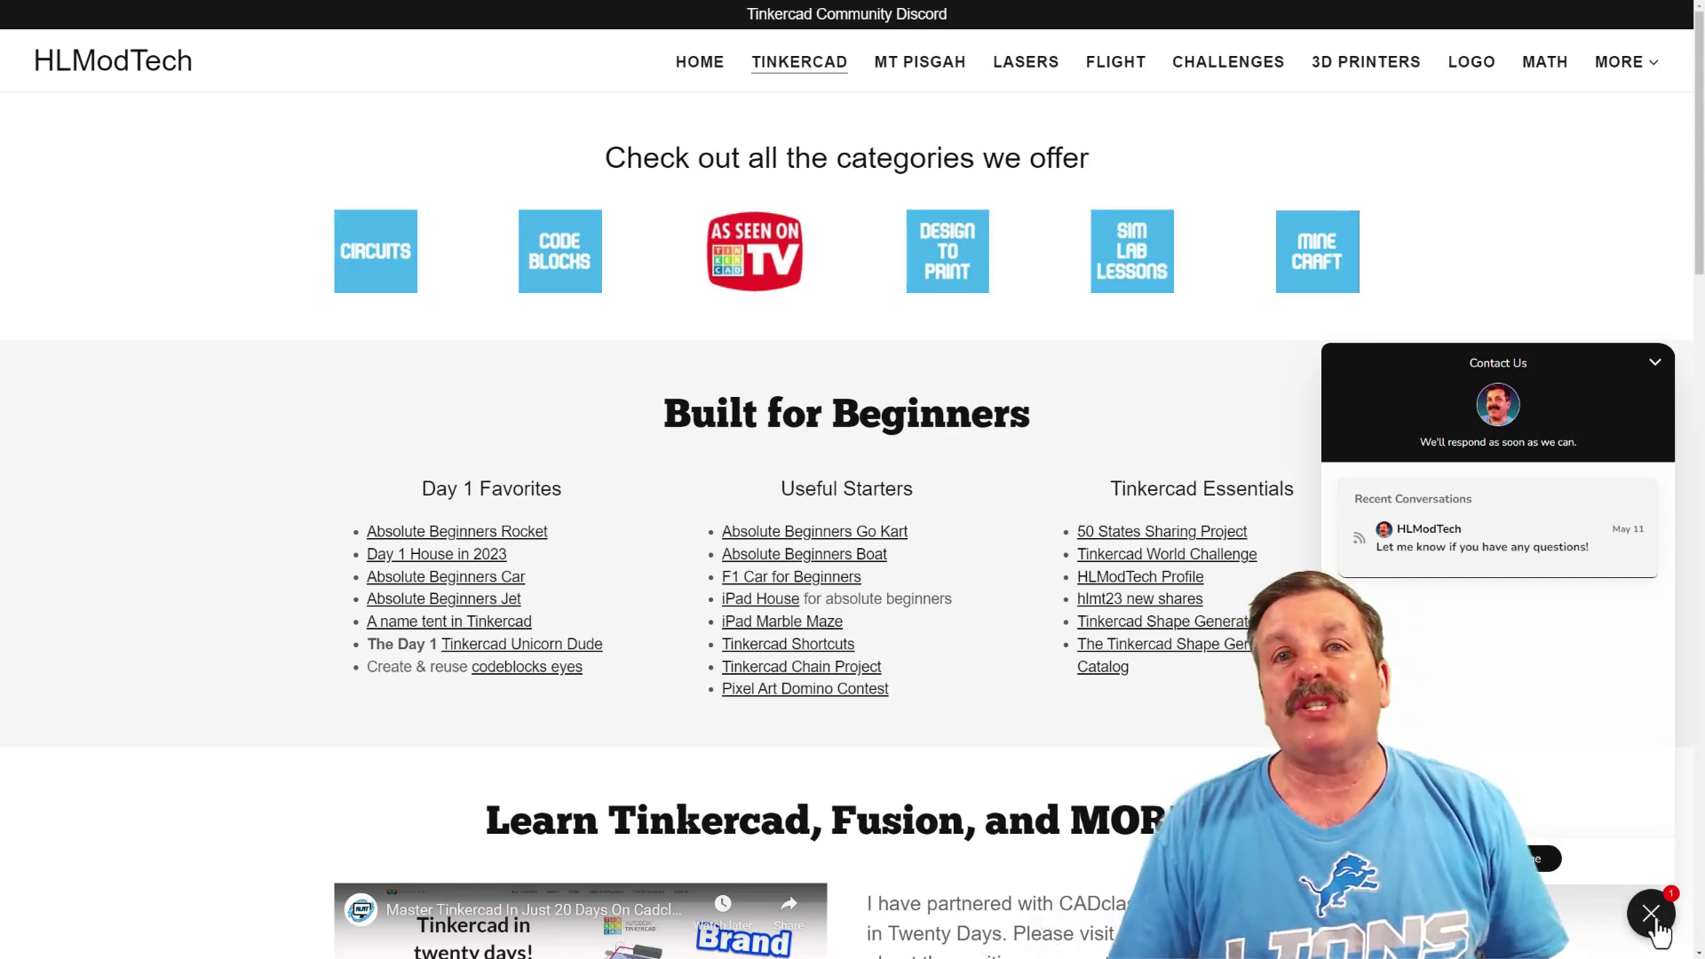
left_click(1652, 916)
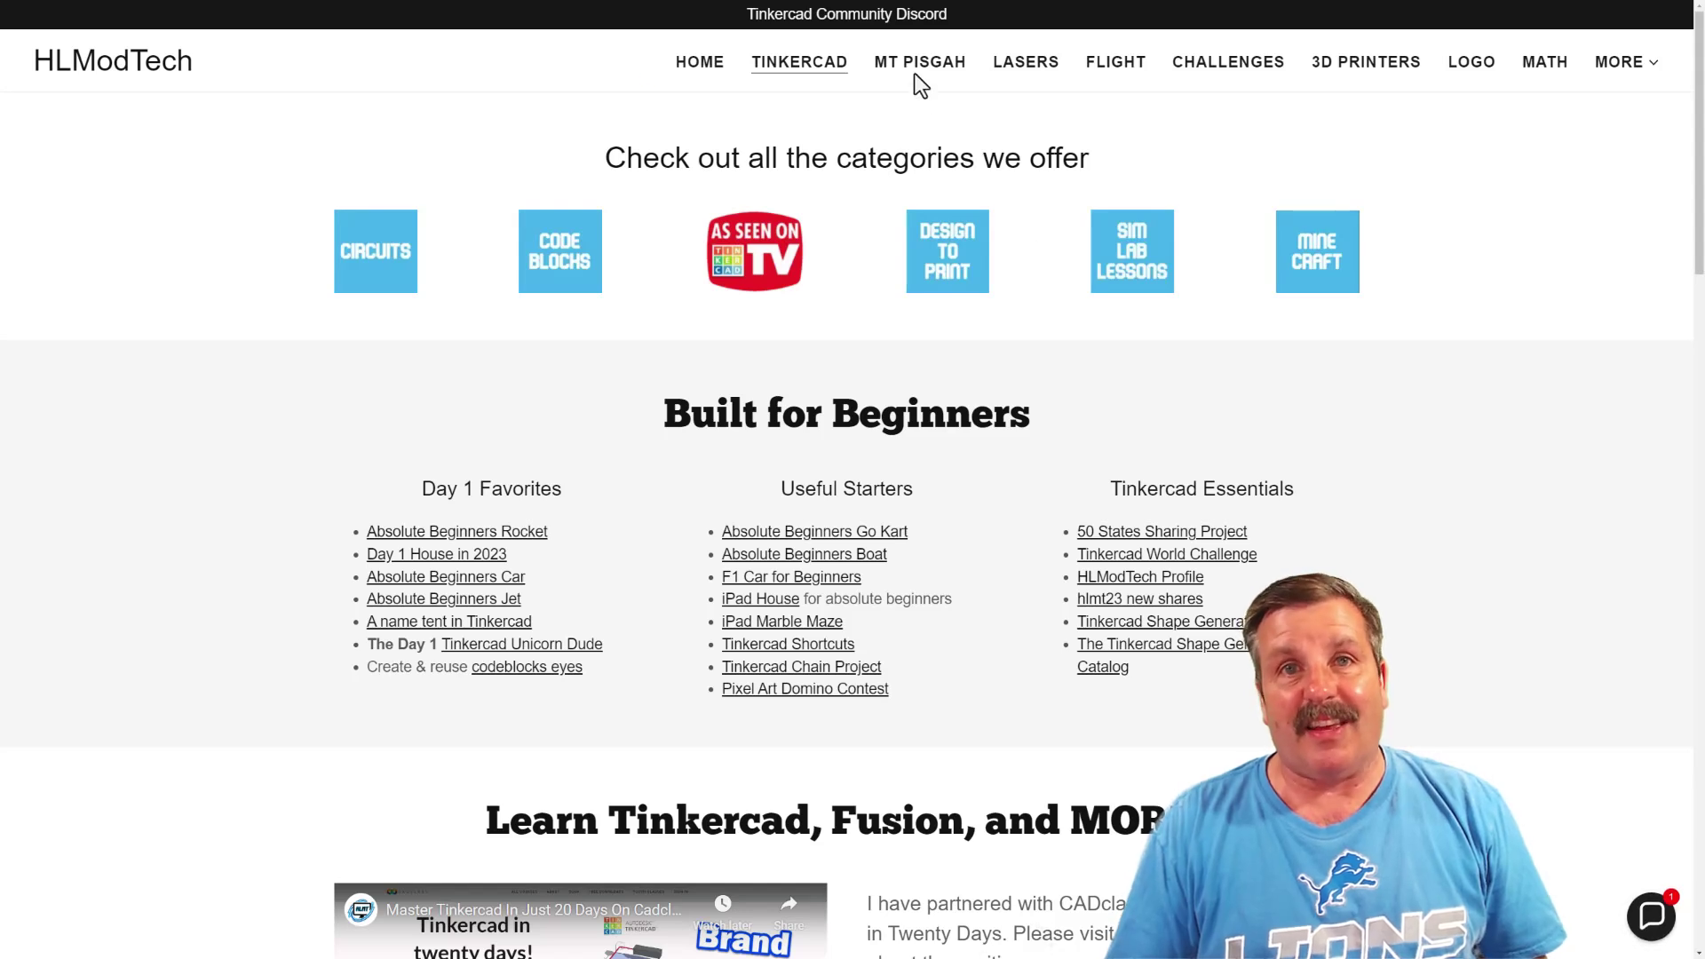
left_click(905, 25)
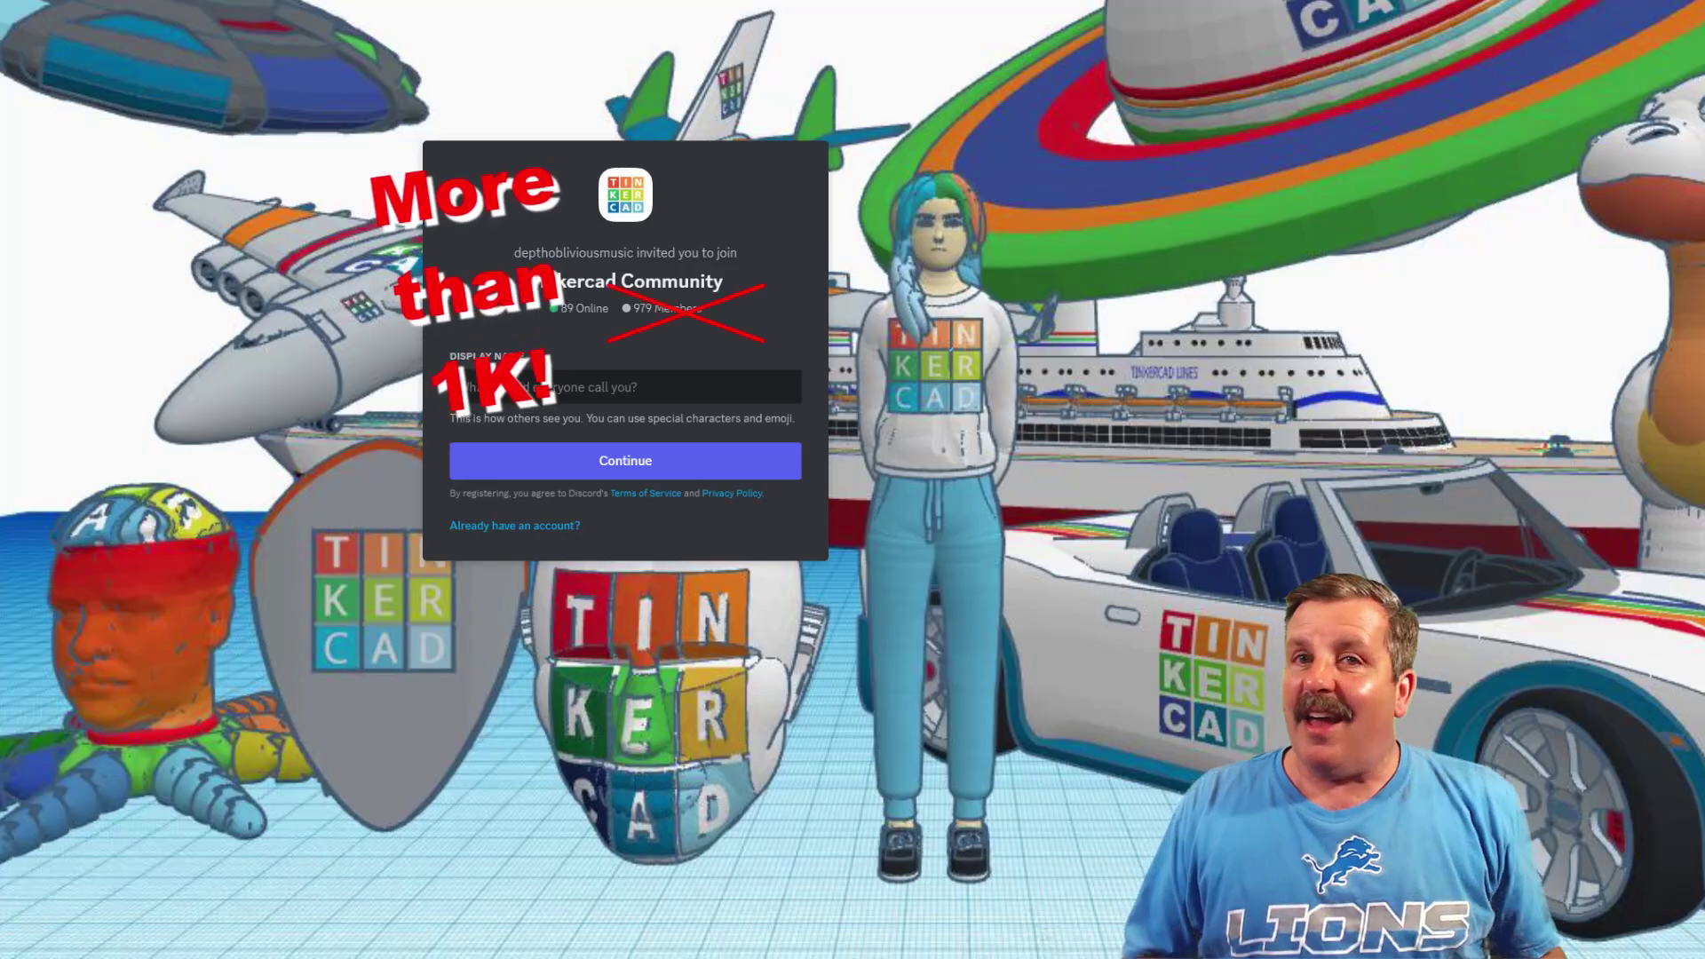